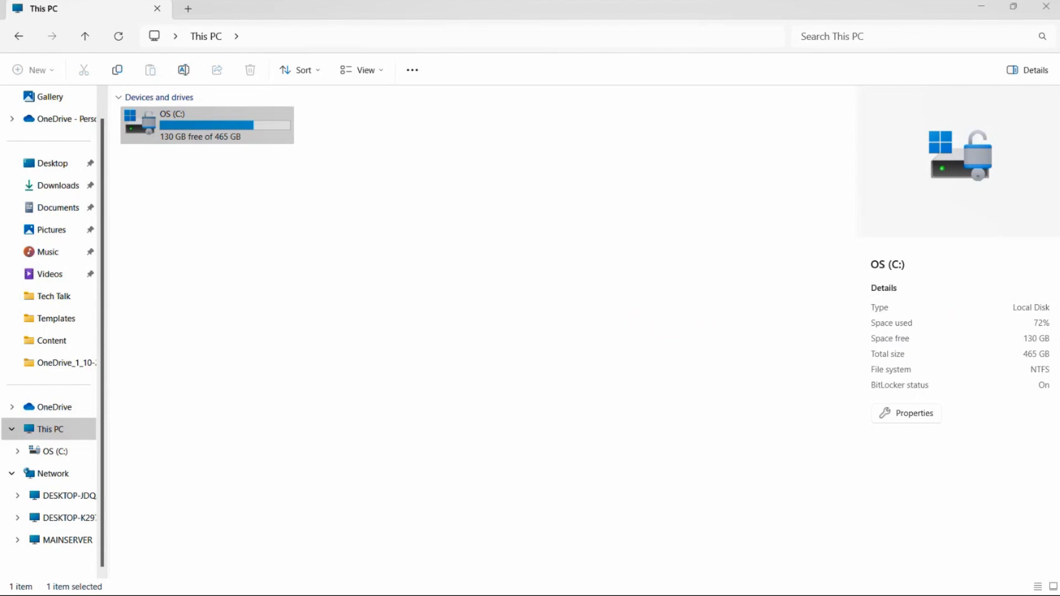
Step: Browse to C:\Program Files\Siemens\NX2406\DRAFTING and locate its templates folder
double_click(231, 139)
double_click(203, 348)
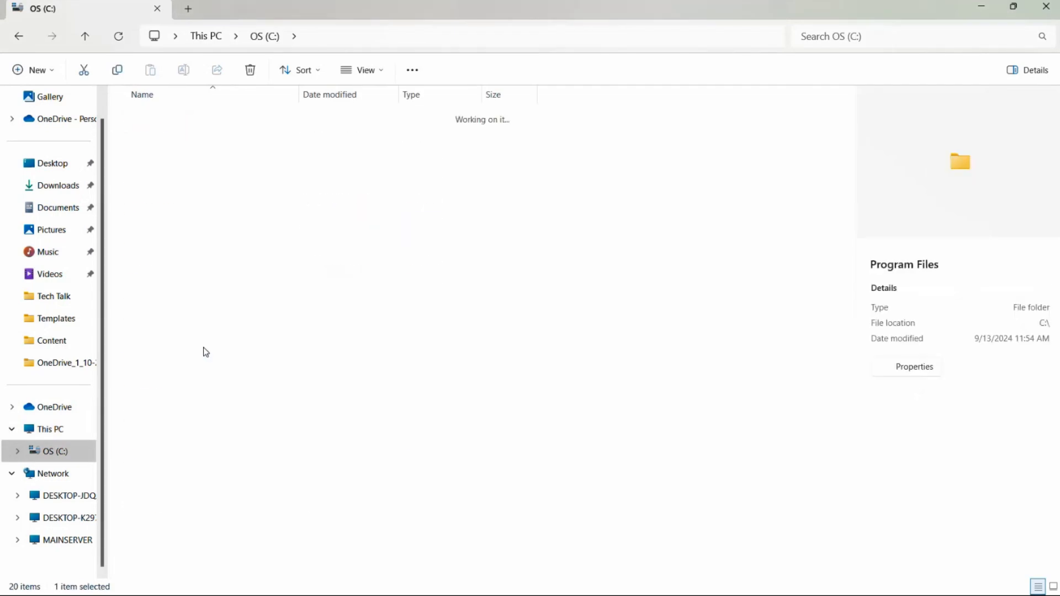
double_click(197, 549)
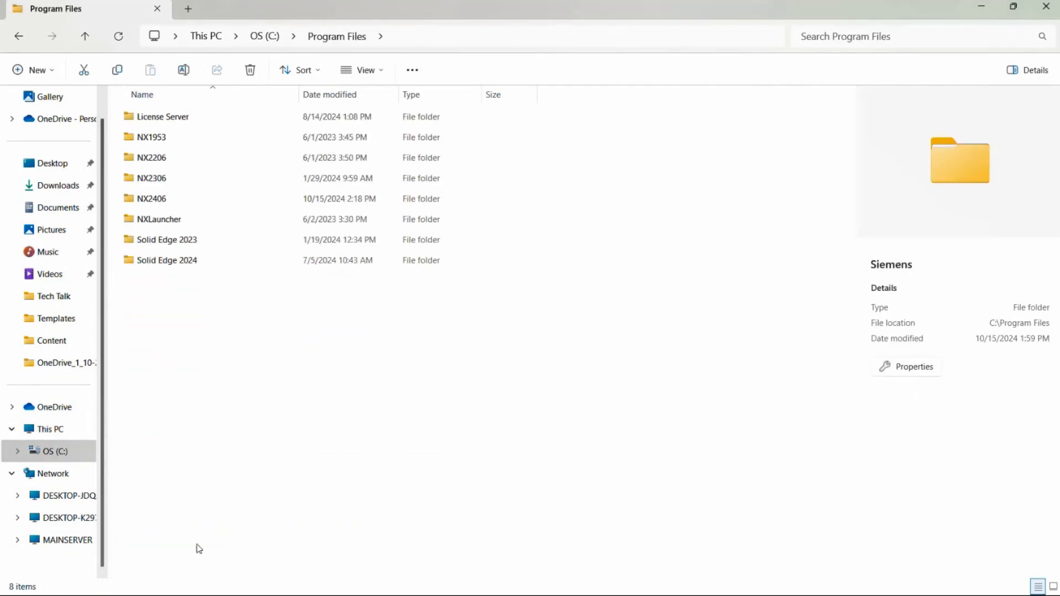
double_click(178, 198)
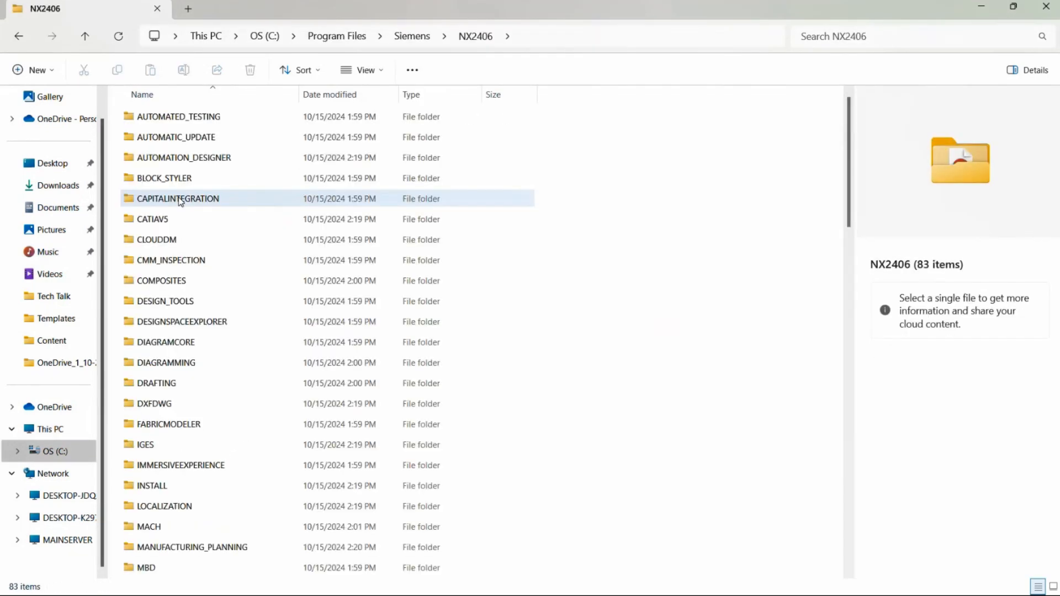
double_click(216, 388)
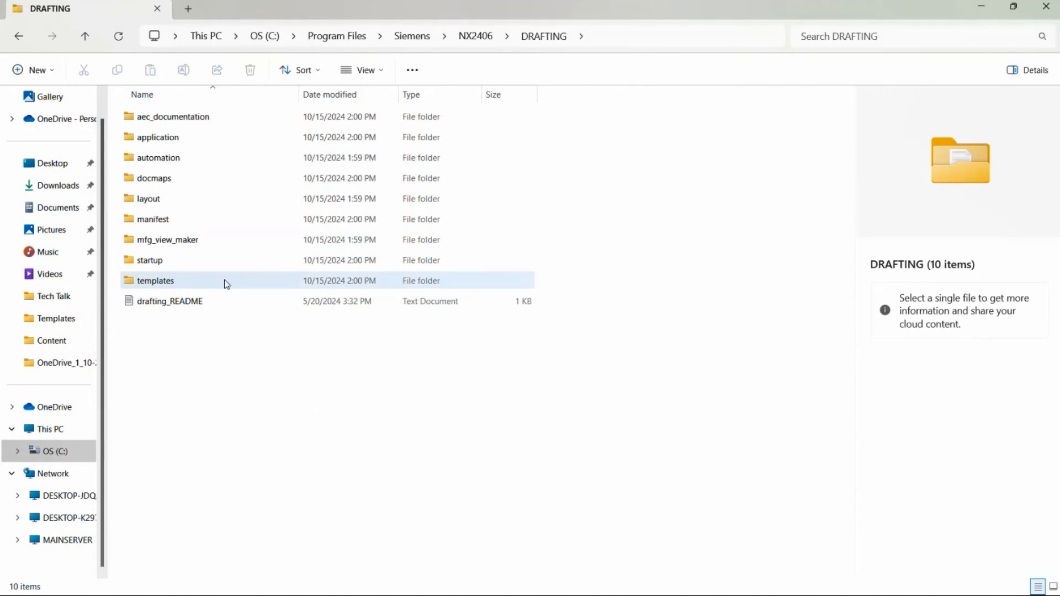
mouse_move(226, 284)
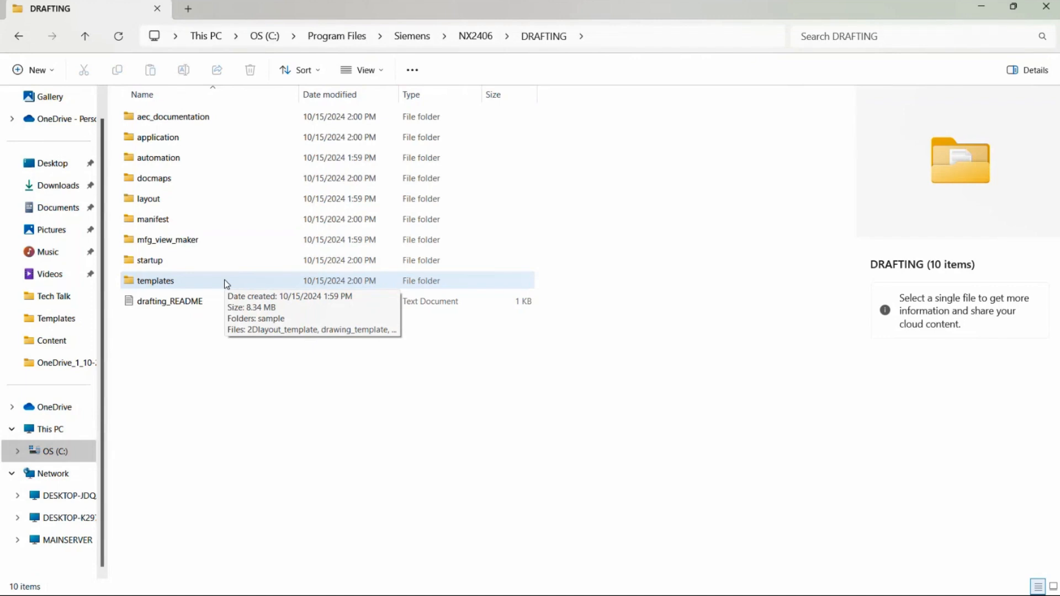
Step: Go to the UGII folder inside NX2406 and select its table_files and templates folders together
left_click(488, 39)
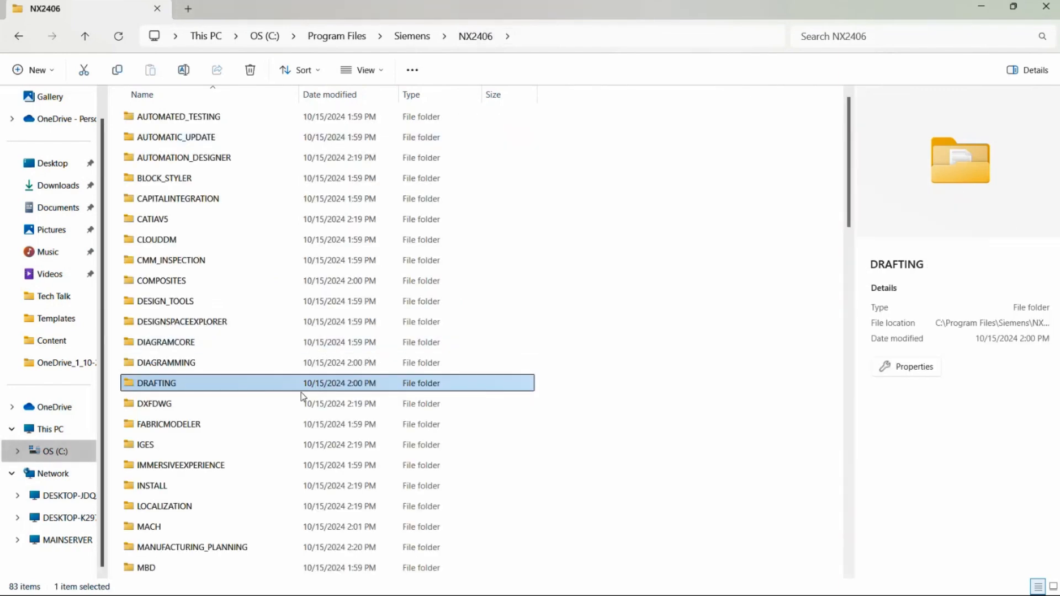
scroll(220, 383, "down", 15)
scroll(220, 386, "down", 1)
double_click(214, 366)
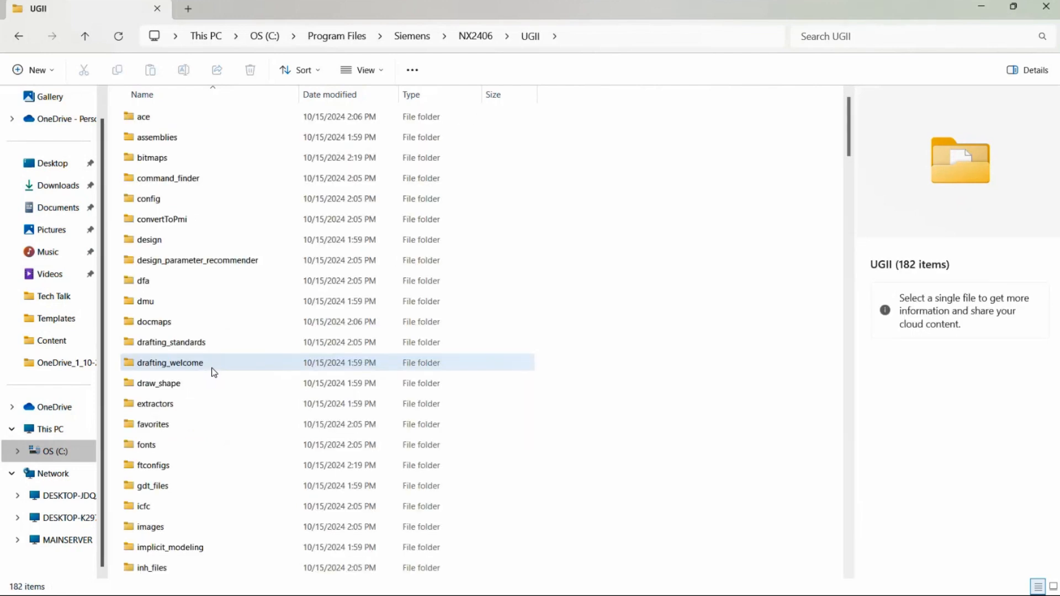
scroll(214, 372, "down", 5)
scroll(215, 374, "down", 15)
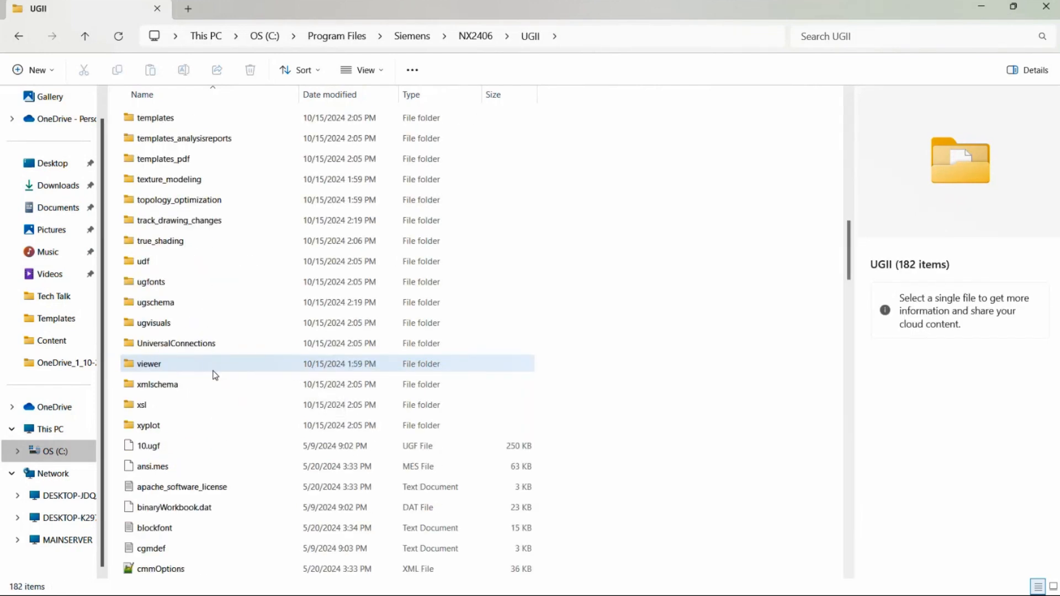
scroll(215, 374, "up", 3)
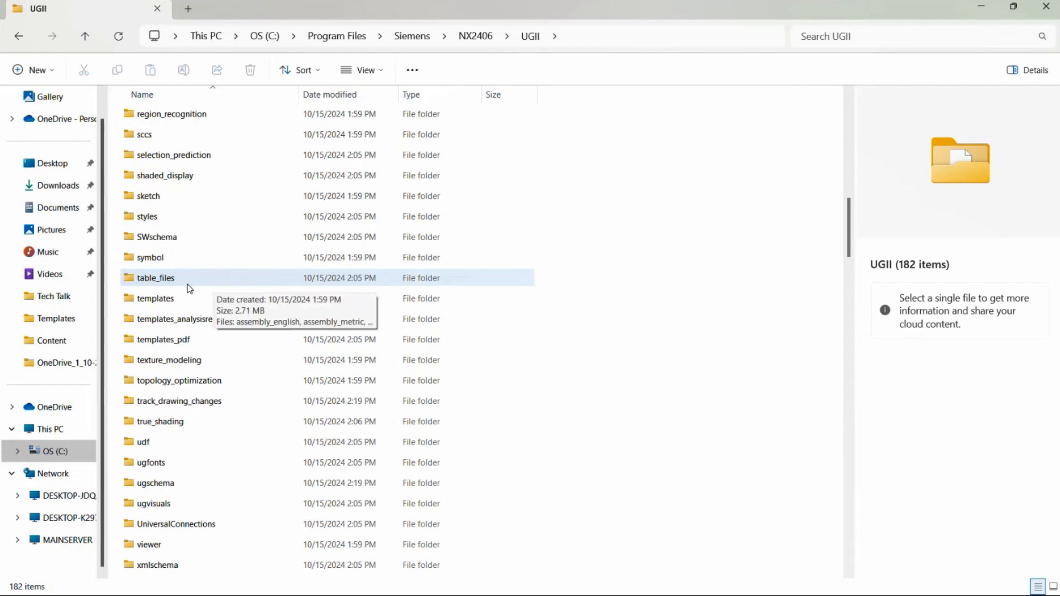
left_click(198, 282)
left_click(197, 294, "ctrl")
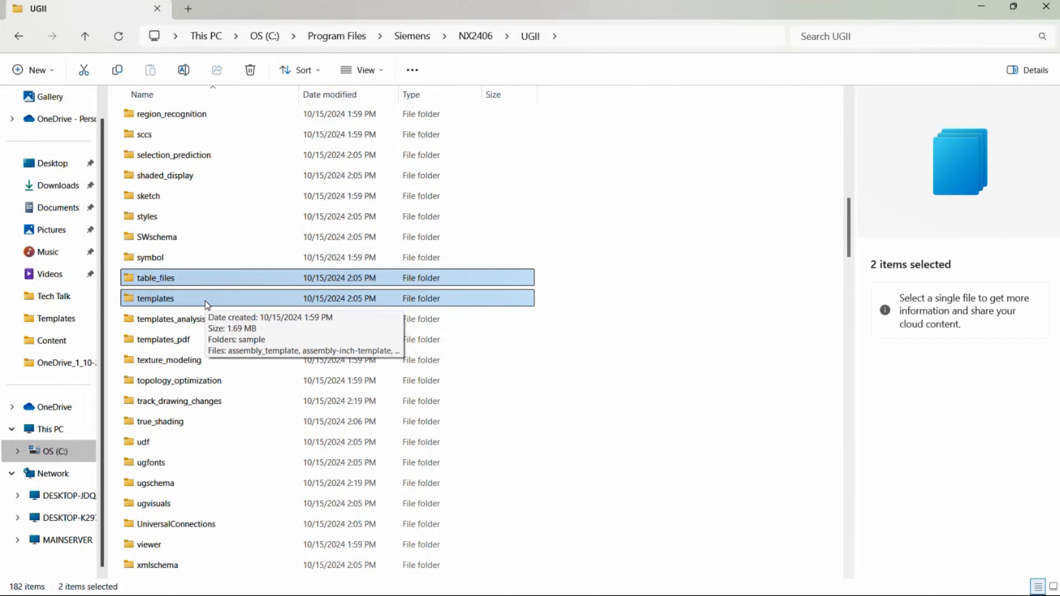
Step: Look at the Templates folder inside Tech Talk and switch to NX
left_click(59, 322)
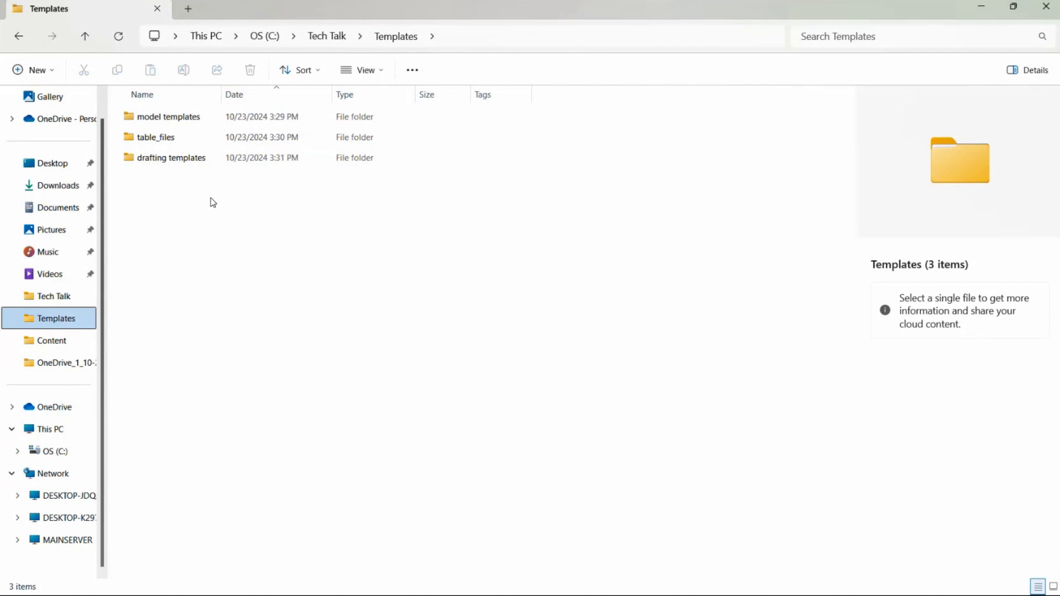
left_click(981, 7)
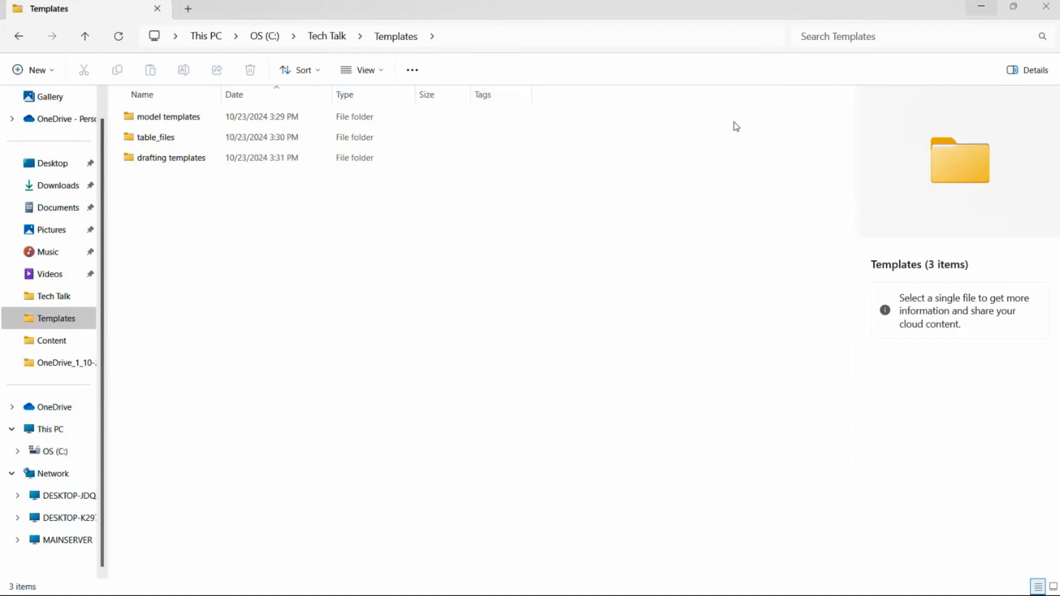
left_click(1056, 12)
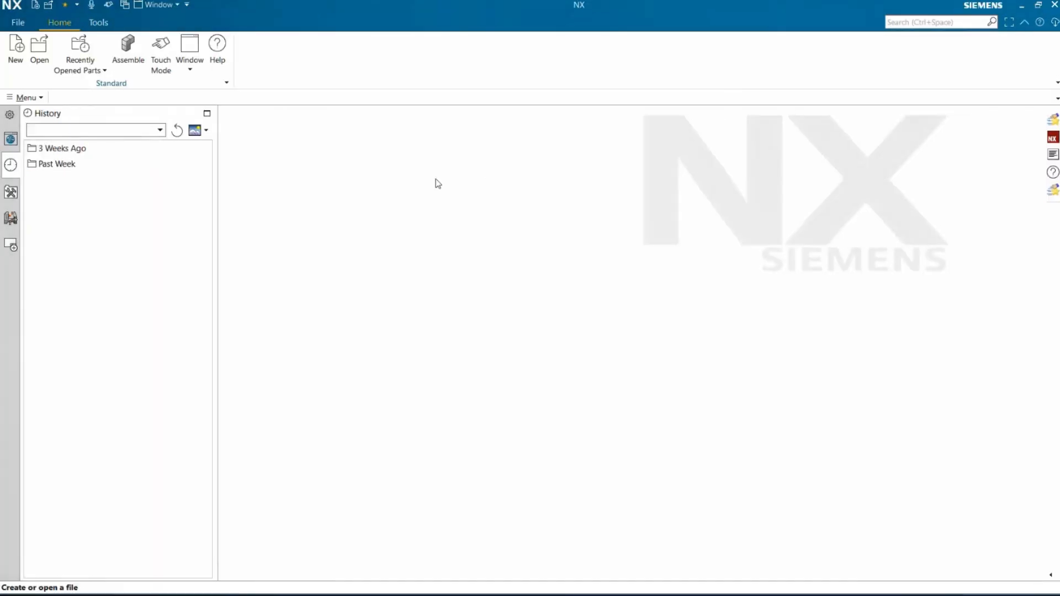
Step: Set up a new file from the Blank model template in inches, named Prolim Drafting Template
left_click(20, 65)
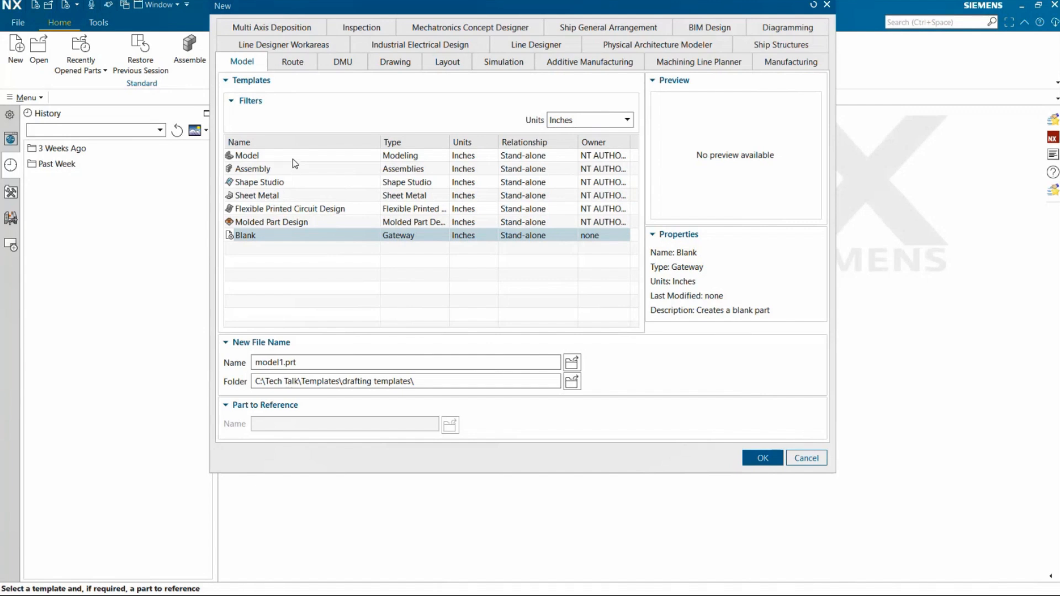
left_click(571, 126)
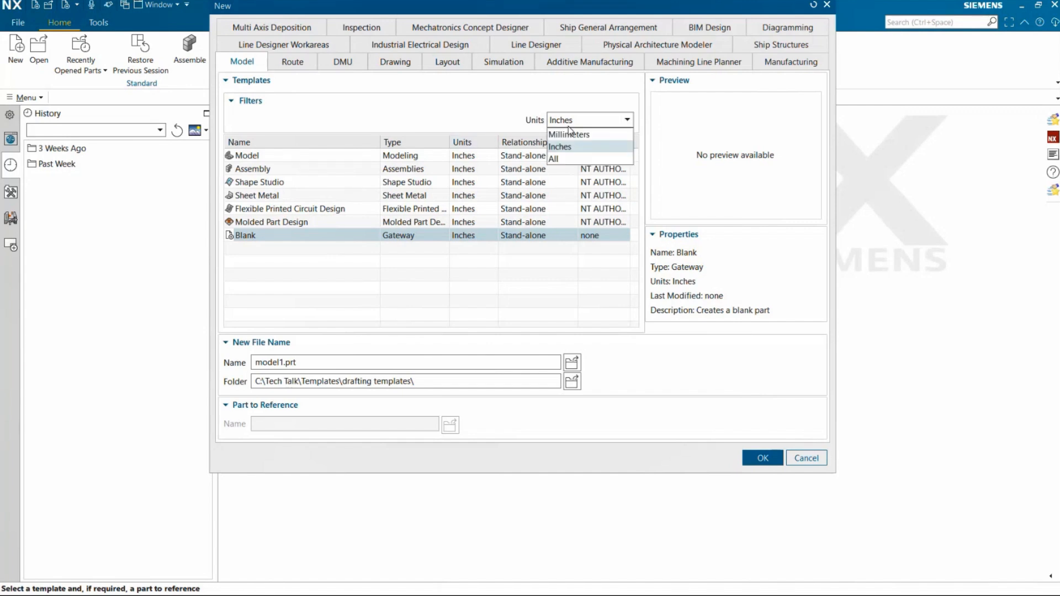
left_click(573, 148)
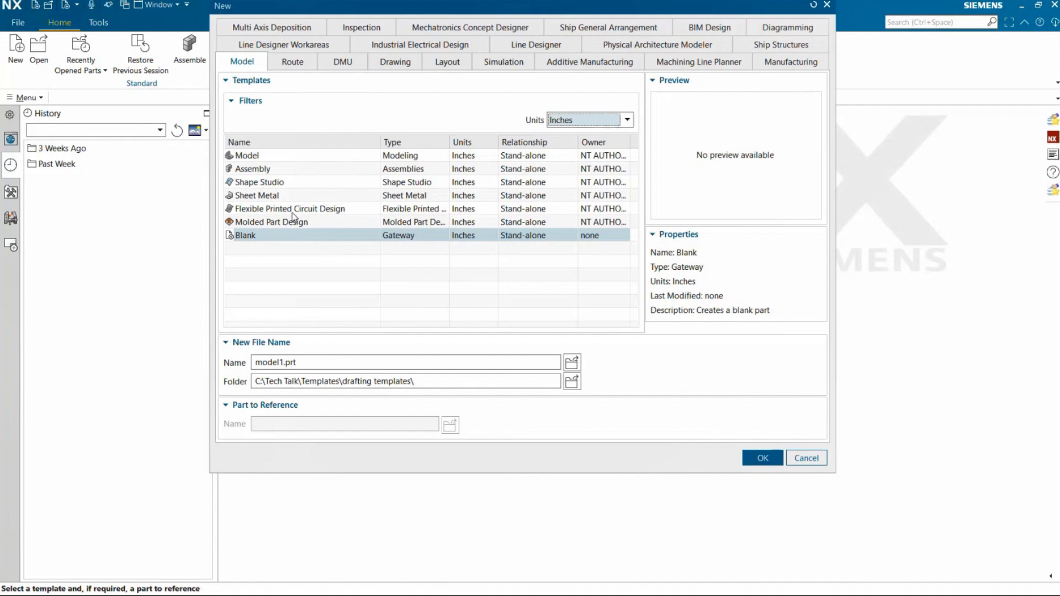
left_click(259, 237)
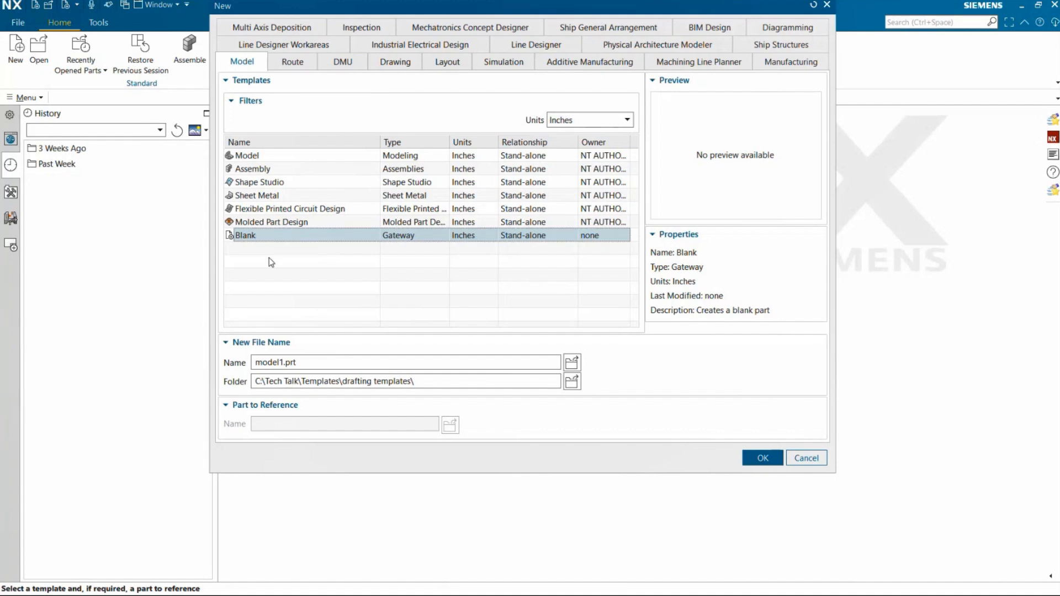
double_click(285, 363)
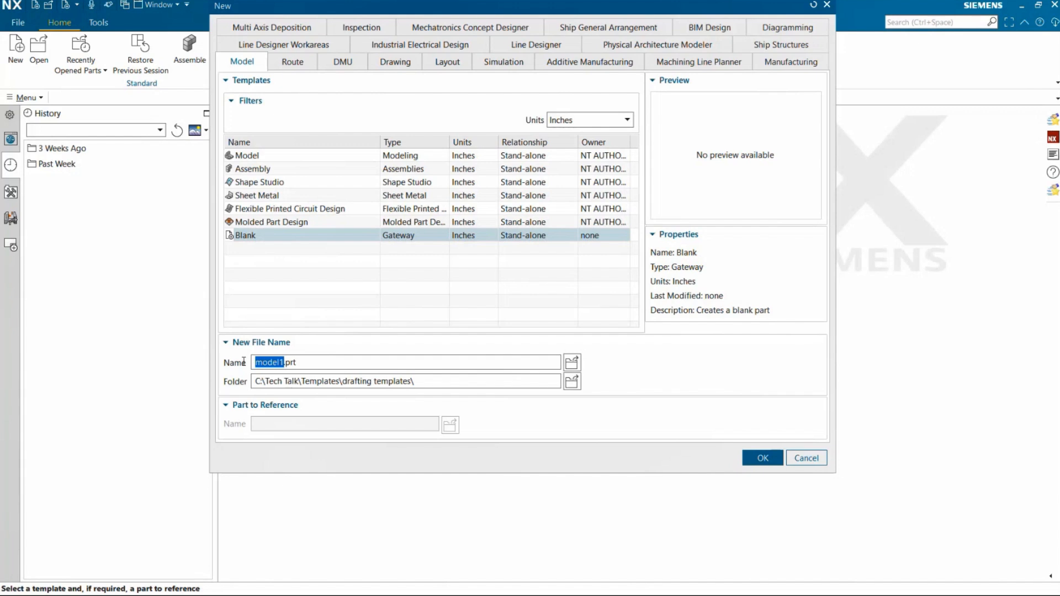
type("Prolim Dra")
type("fting Templ")
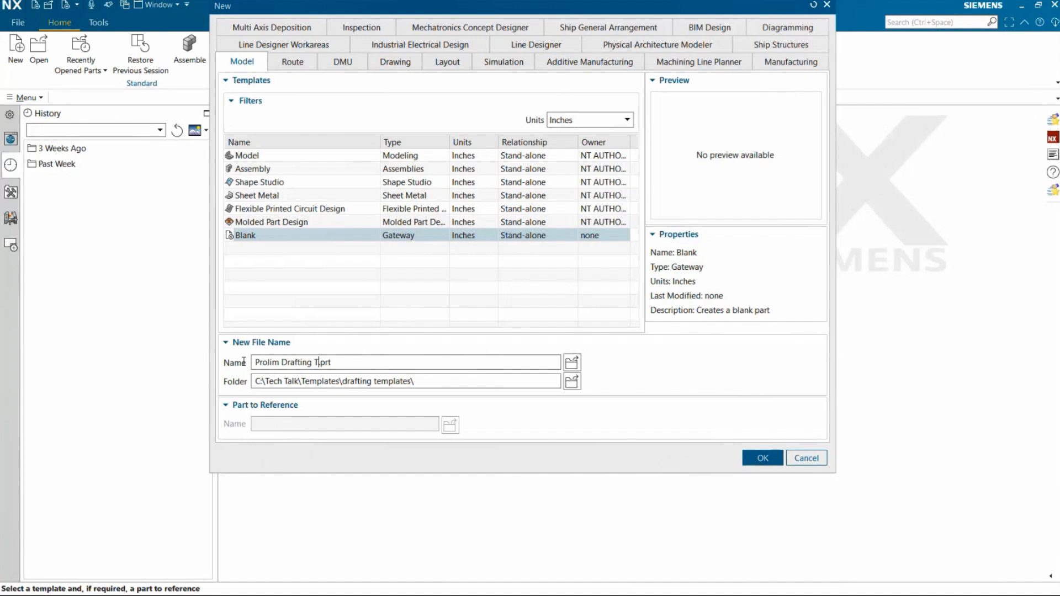
type("ate")
Step: Set the new file's folder to C:\Program Files\Siemens\NX2406\DRAFTING\templates and create the part
left_click(572, 381)
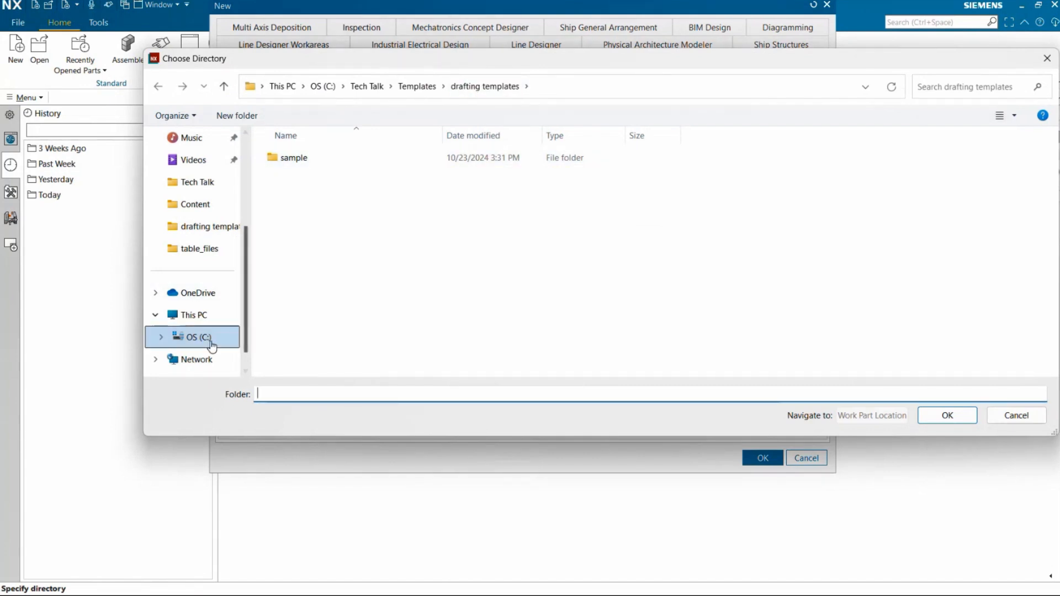
left_click(577, 90)
right_click(513, 85)
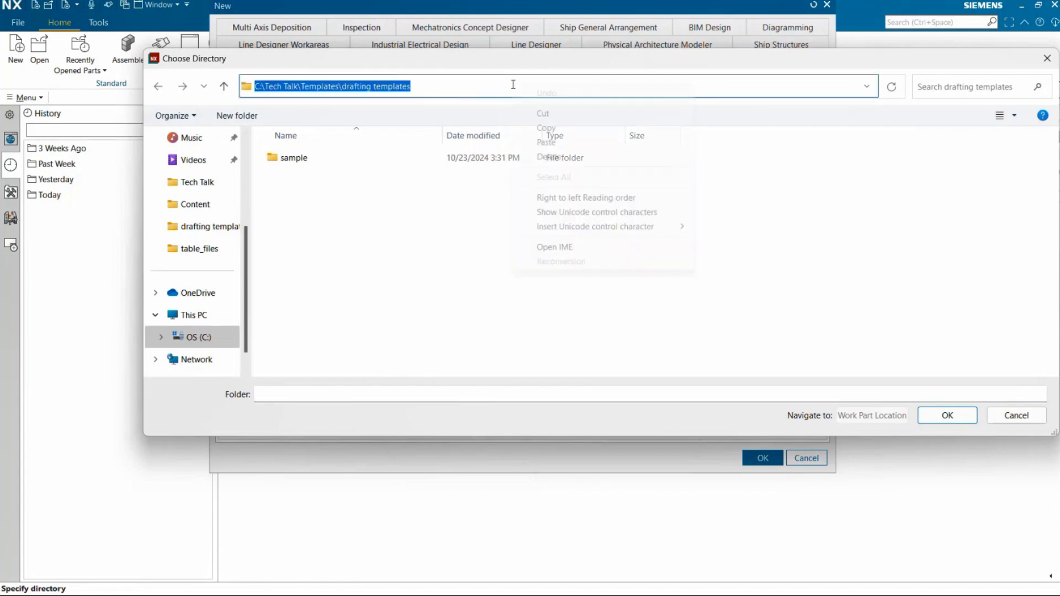
left_click(545, 142)
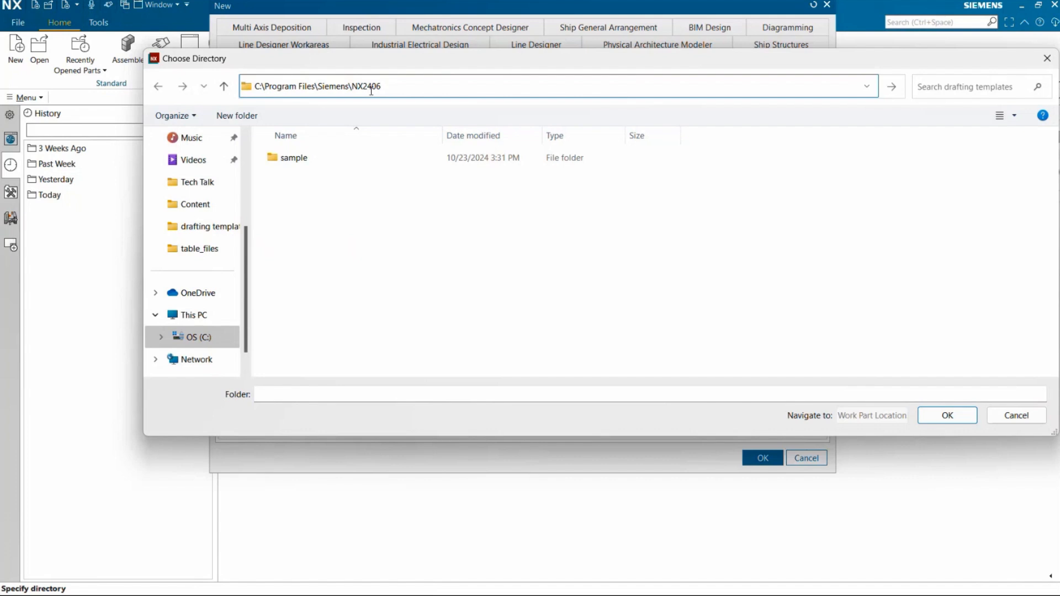
key("Return")
scroll(348, 287, "down", 2)
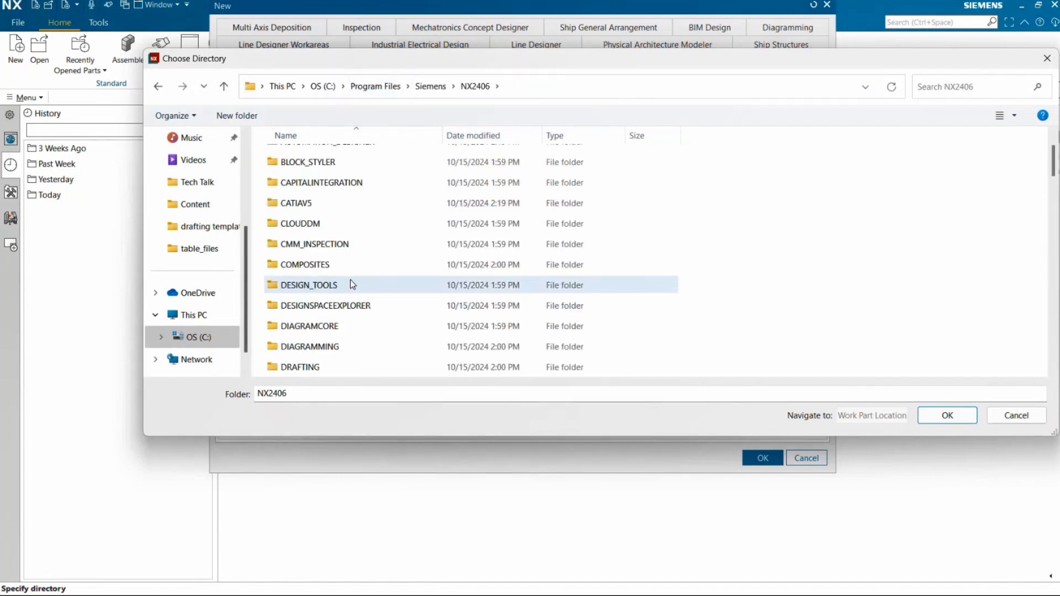
double_click(335, 307)
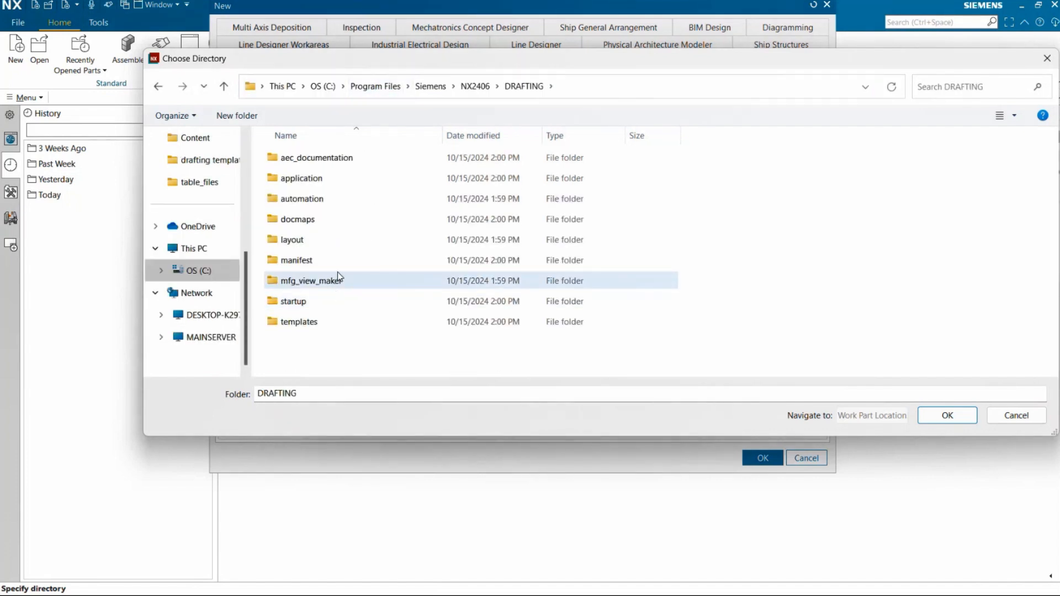
double_click(331, 322)
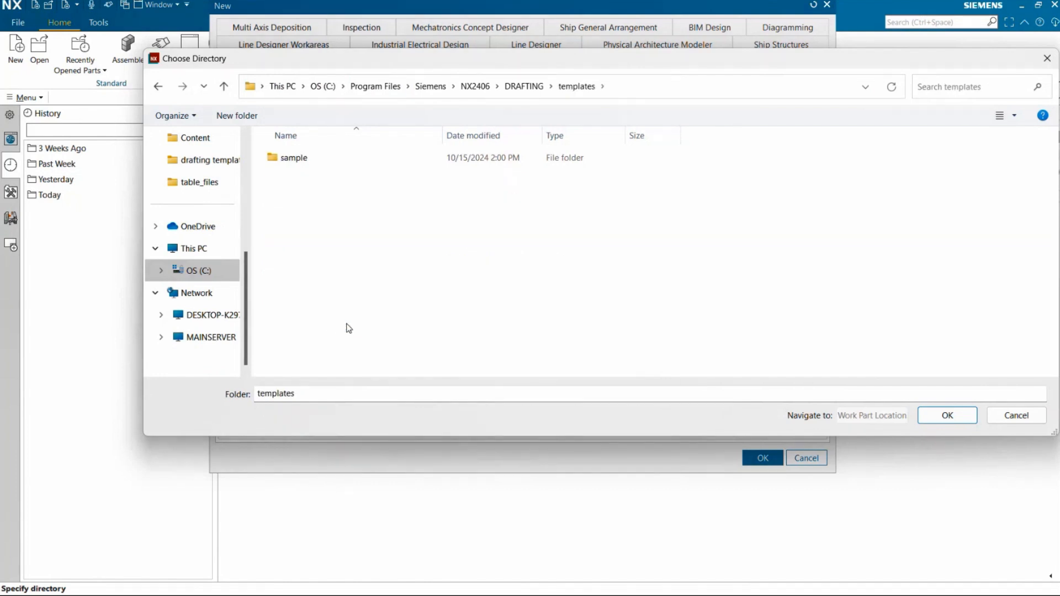
left_click(937, 420)
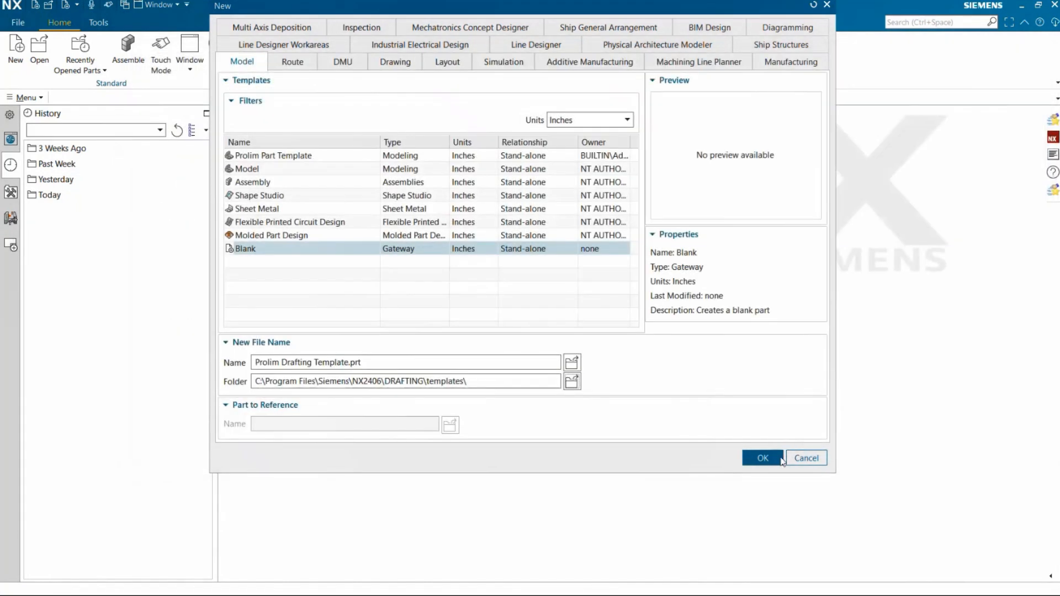
left_click(763, 458)
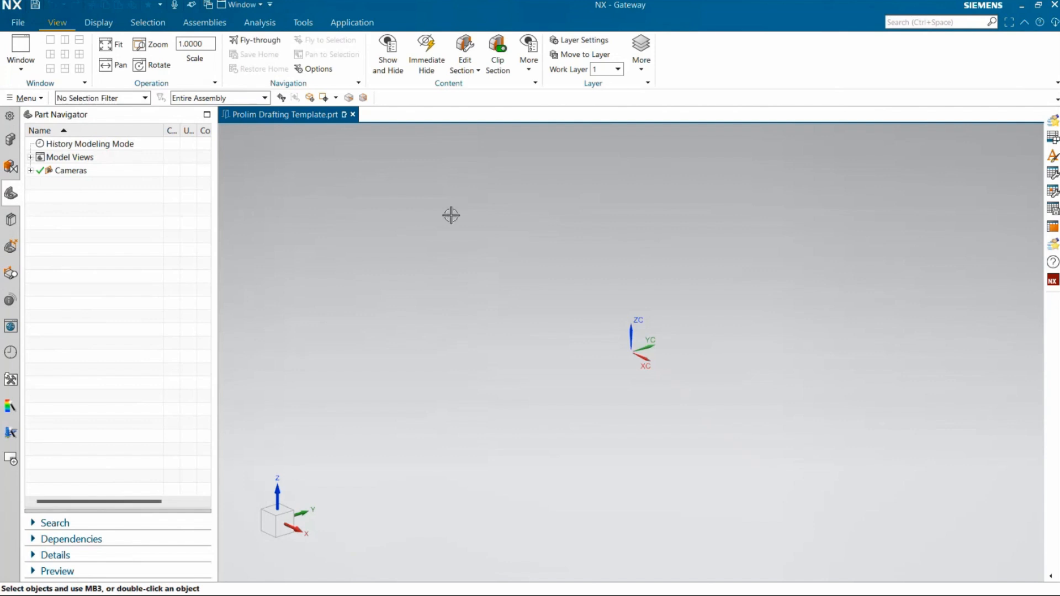
Step: Enter the Drafting application and create a custom-size sheet with a height of 20 and a length of 30 inches
left_click(352, 22)
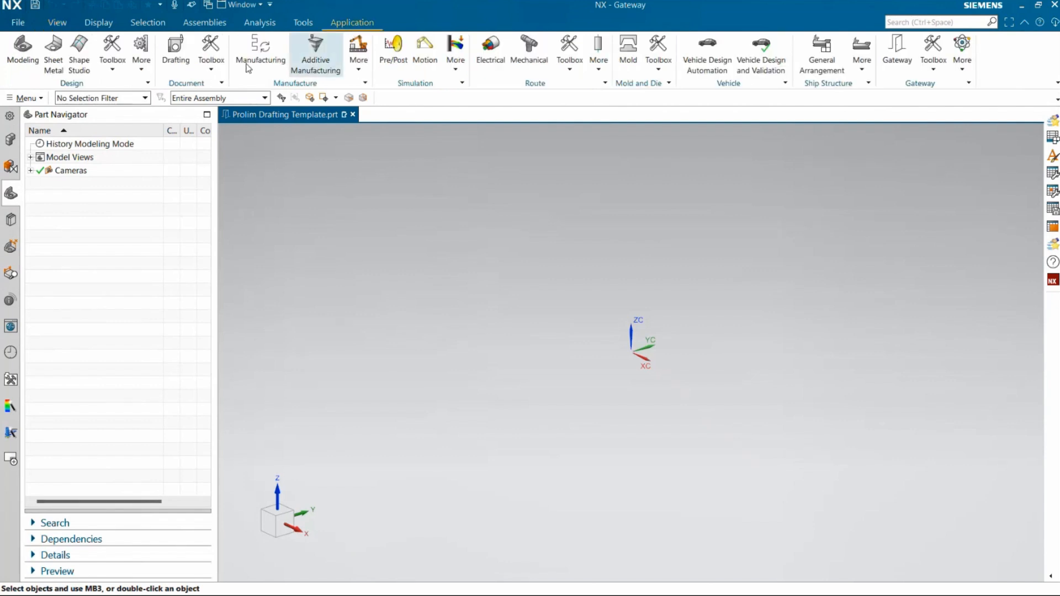
left_click(177, 57)
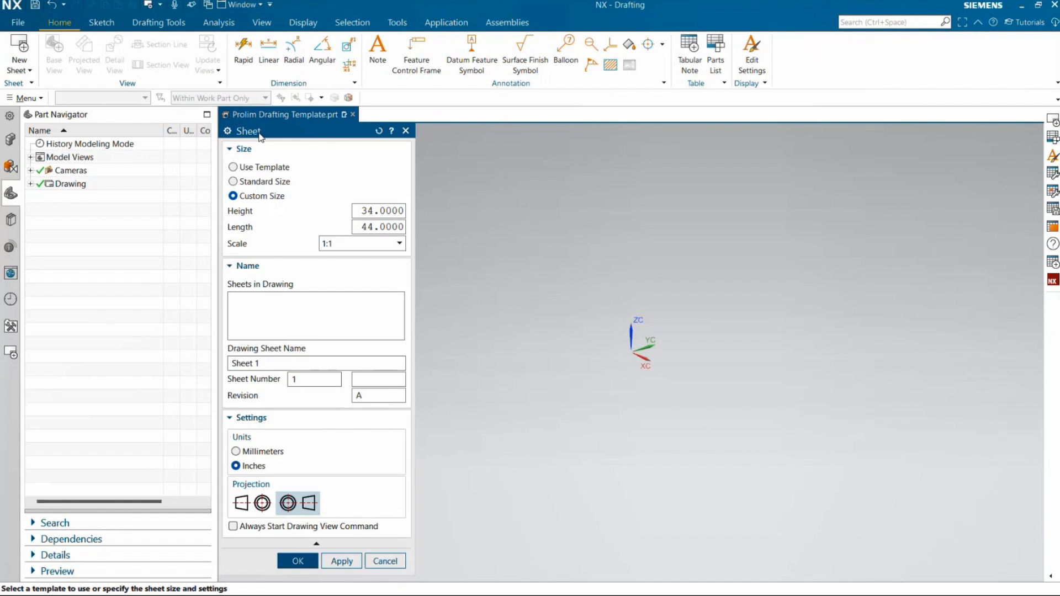
left_click(241, 169)
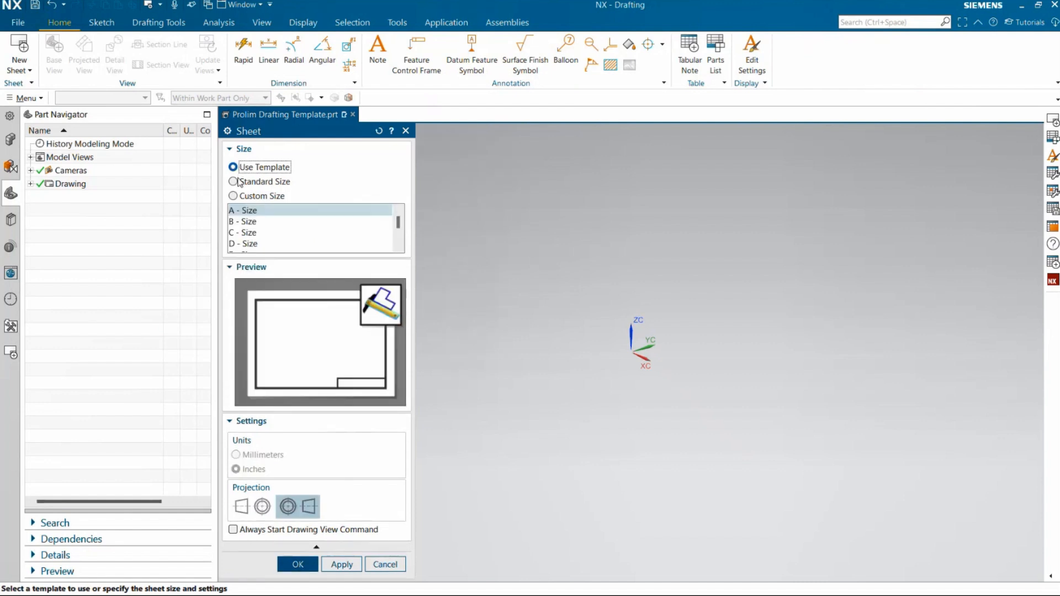
left_click(232, 196)
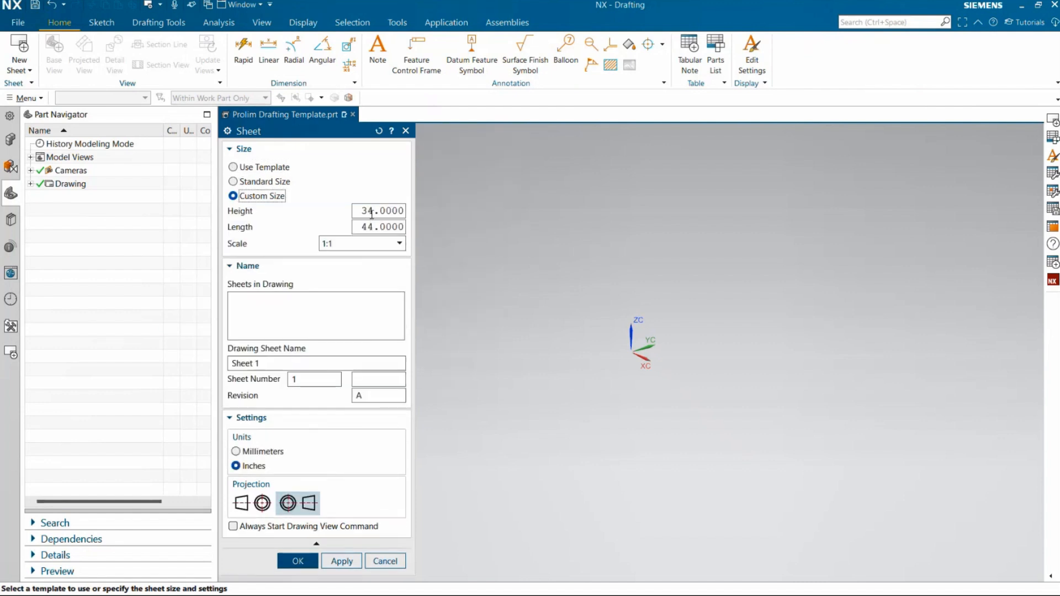
left_click_drag(364, 212, 406, 212)
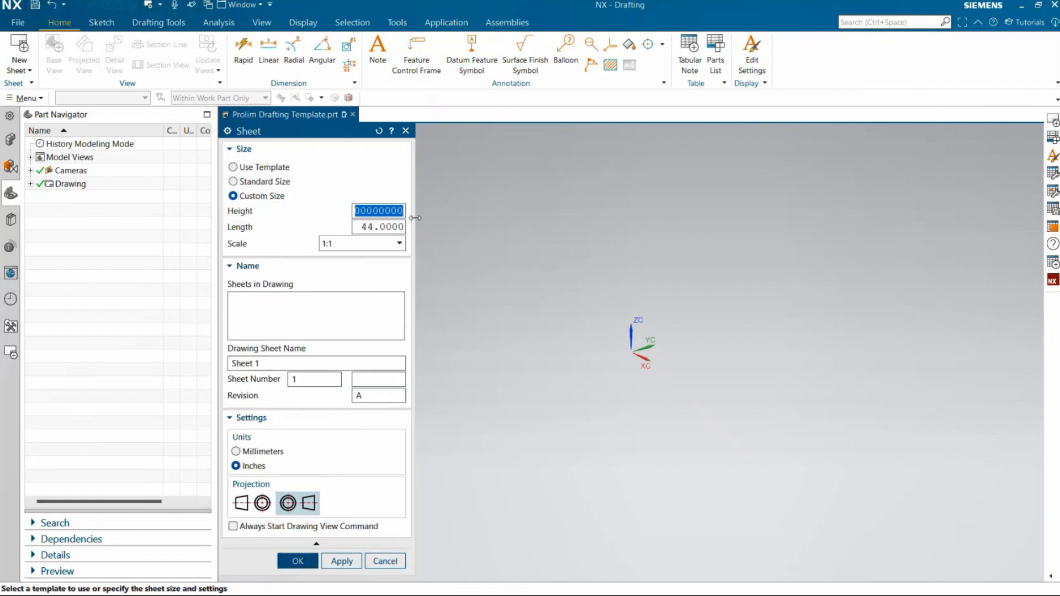
type("20")
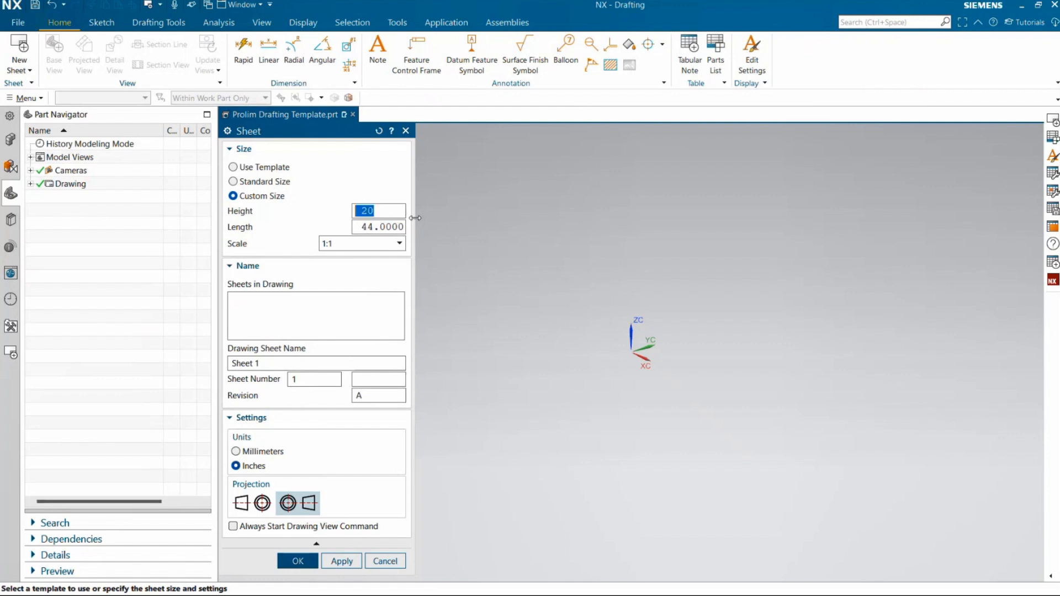
left_click(364, 228)
left_click_drag(364, 228, 426, 238)
type("30")
key("ctrl+a")
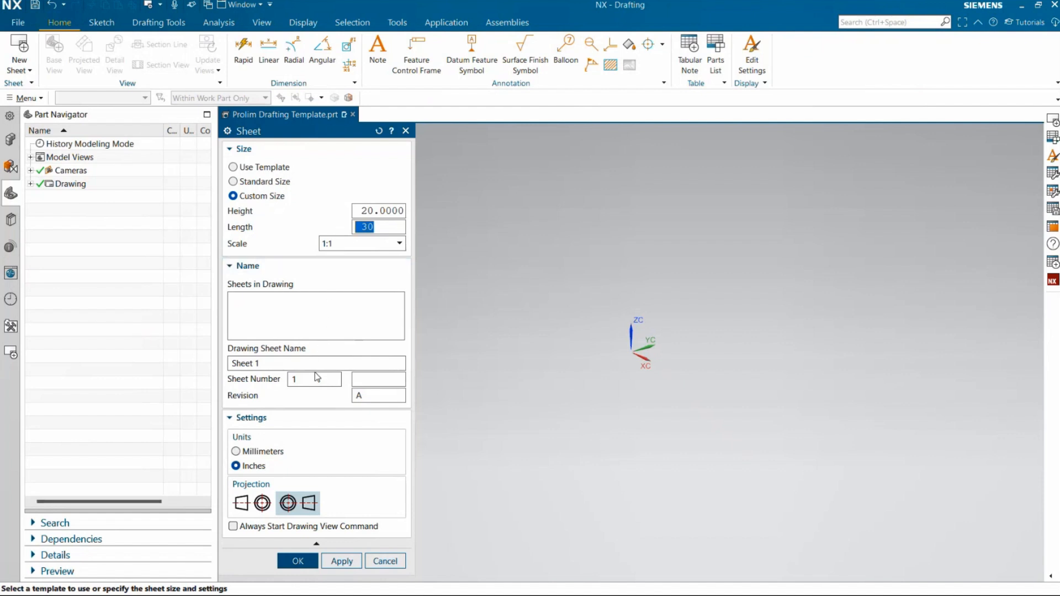
left_click(298, 562)
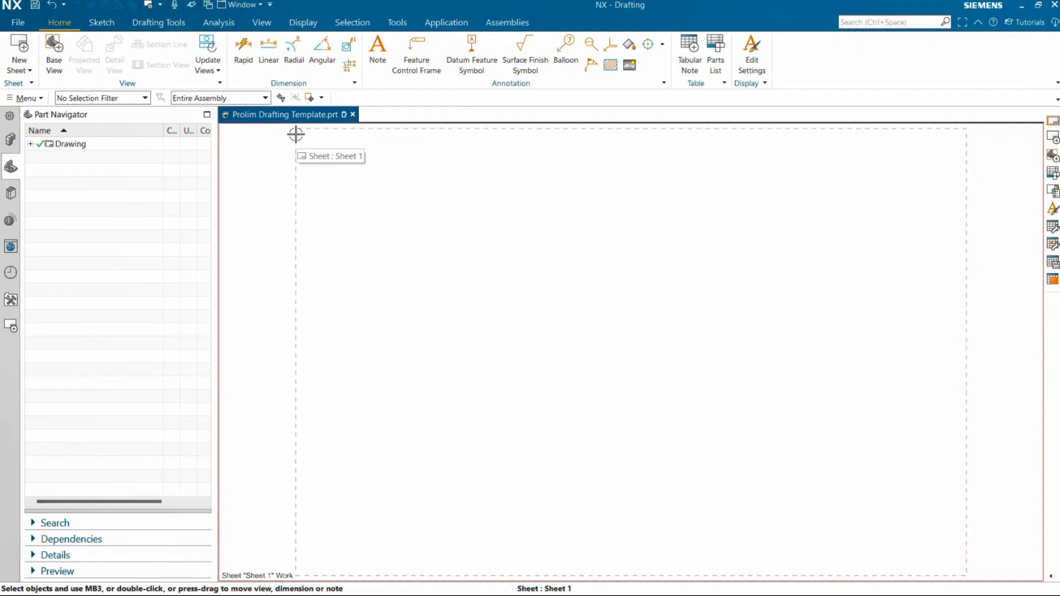
Step: Add borders and zones to the sheet with the Custom method, keeping the 0.2 border width and 2.0 zone sizes
left_click(158, 23)
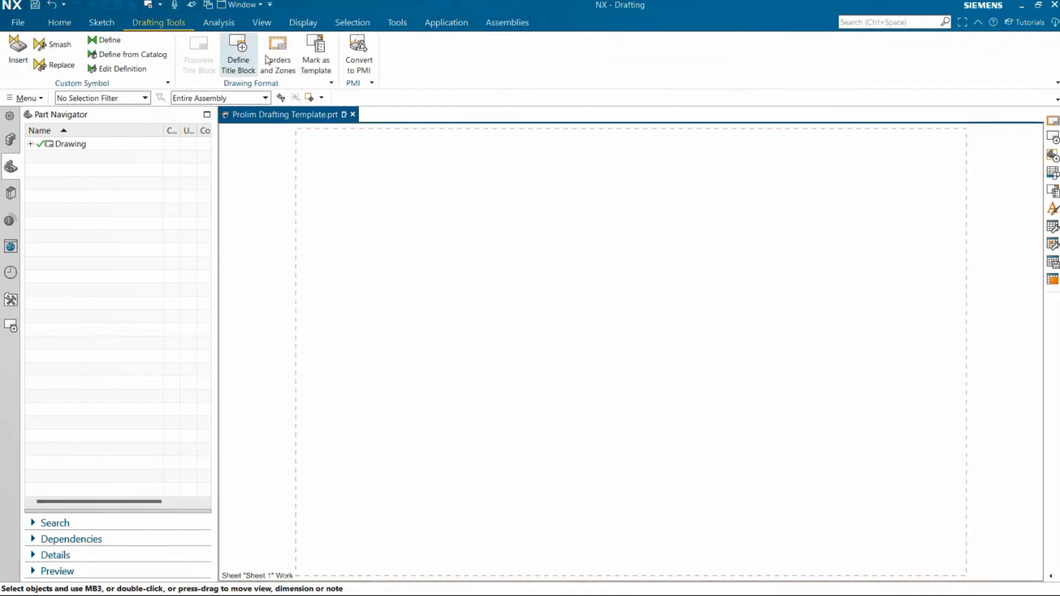
left_click(291, 65)
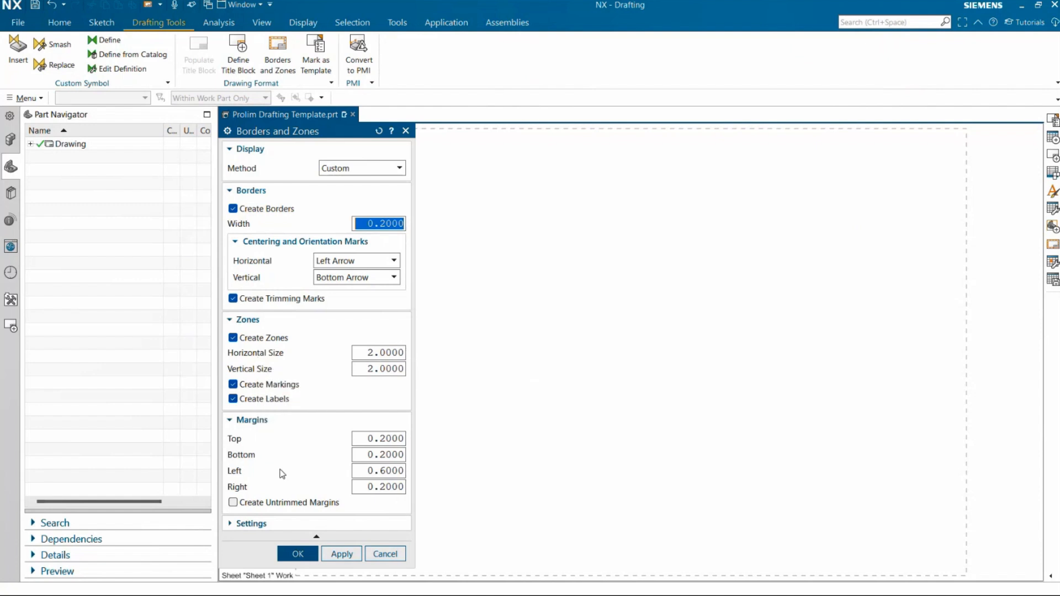
left_click(296, 554)
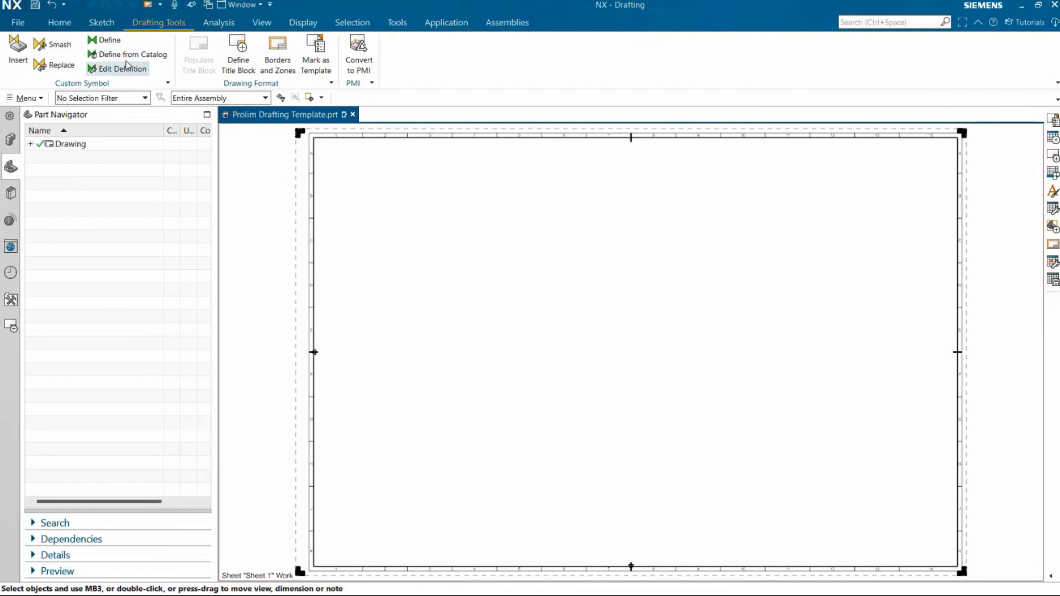
Step: Place a tabular note with 2 columns, 6 rows and a column width of 2 near the sheet's lower-right area
left_click(71, 27)
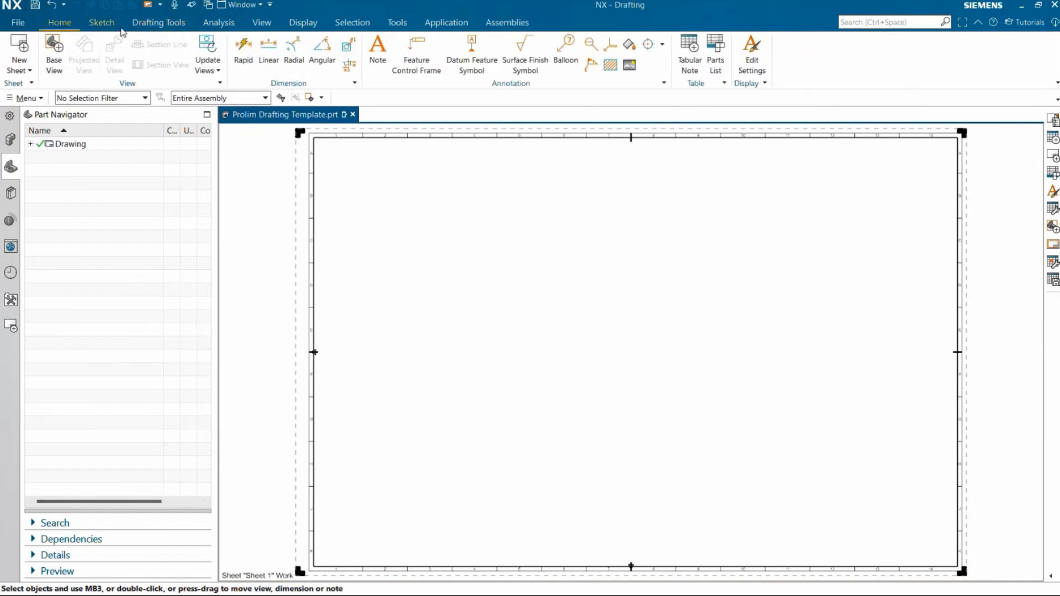
left_click(690, 65)
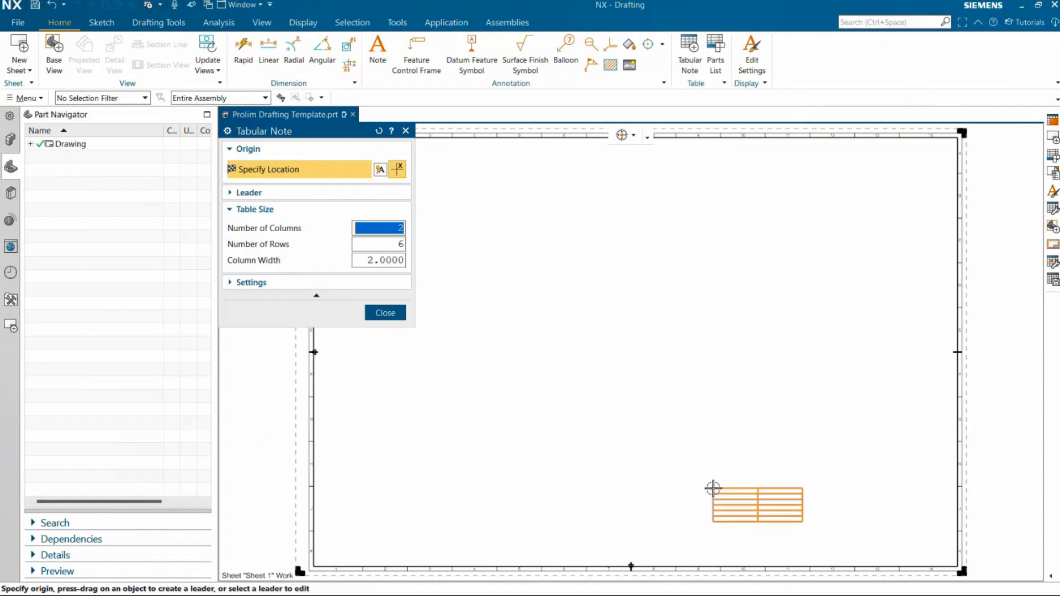
left_click(712, 488)
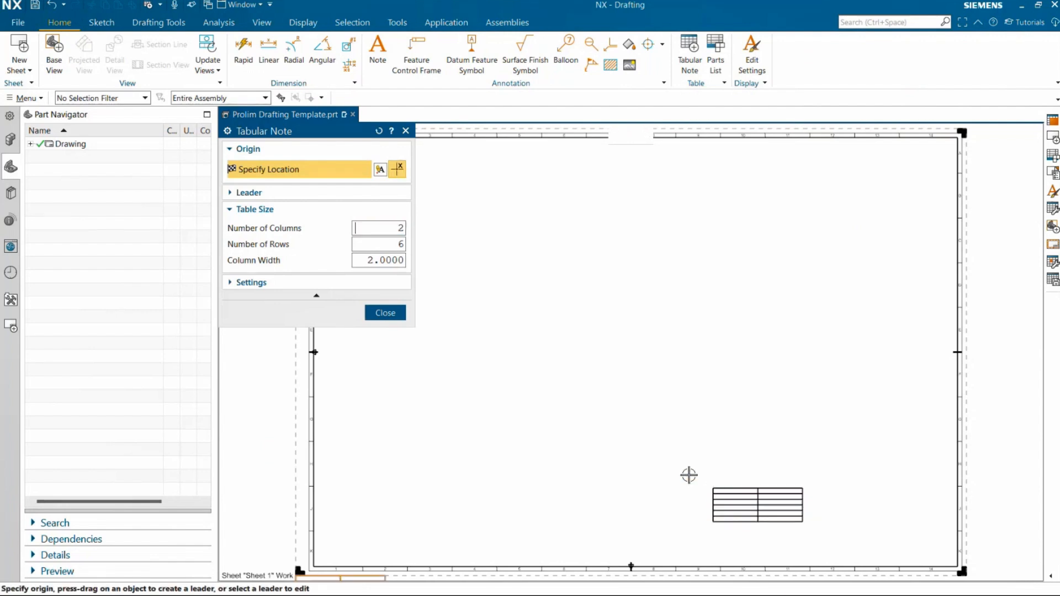
left_click(385, 313)
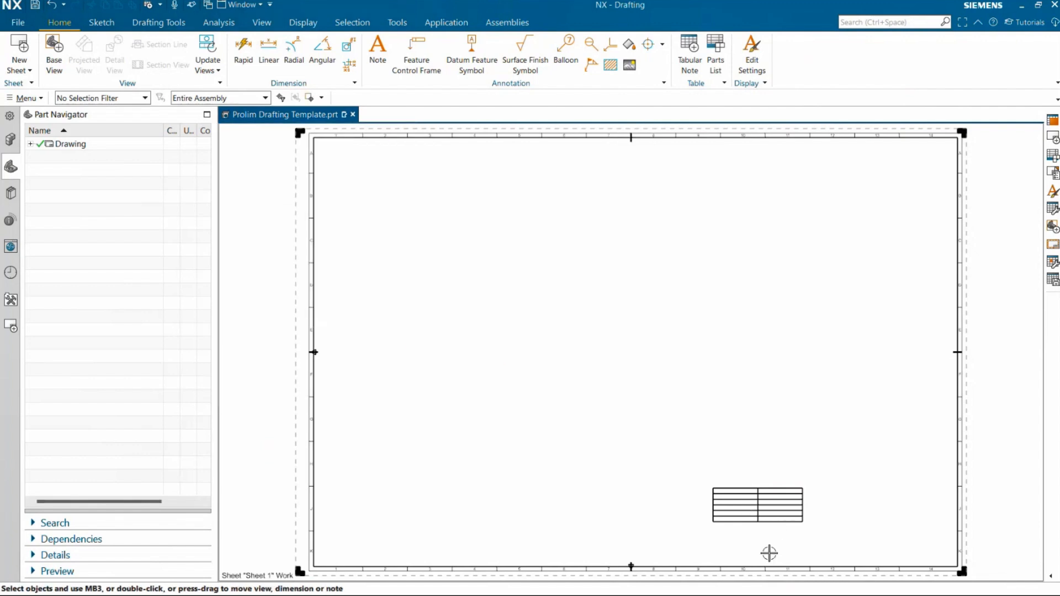
Step: Merge the two cells in the top row of the tabular note
scroll(762, 523, "down", 7)
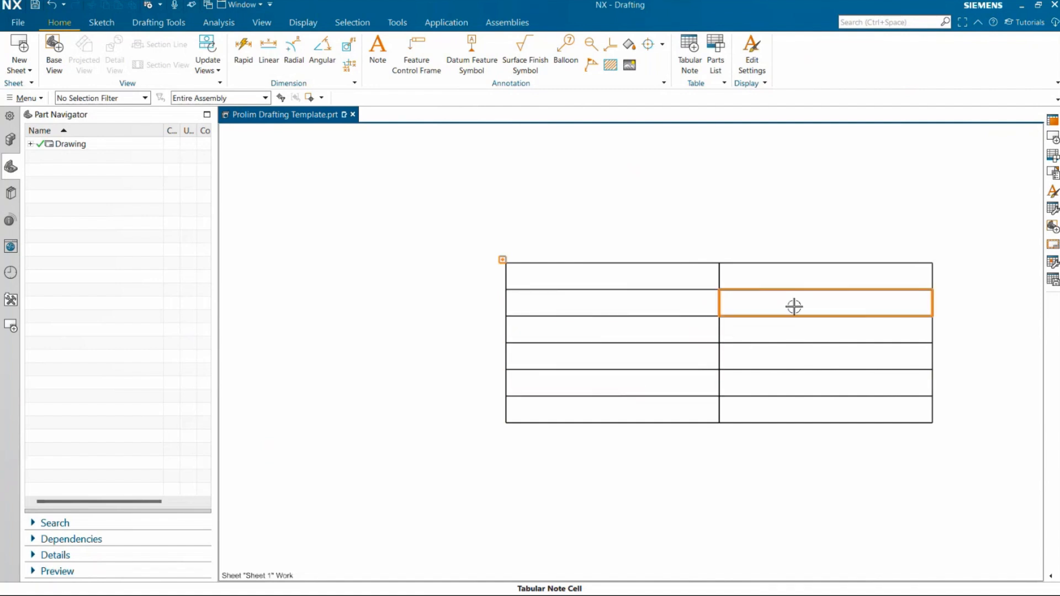
left_click(698, 279)
right_click(716, 276)
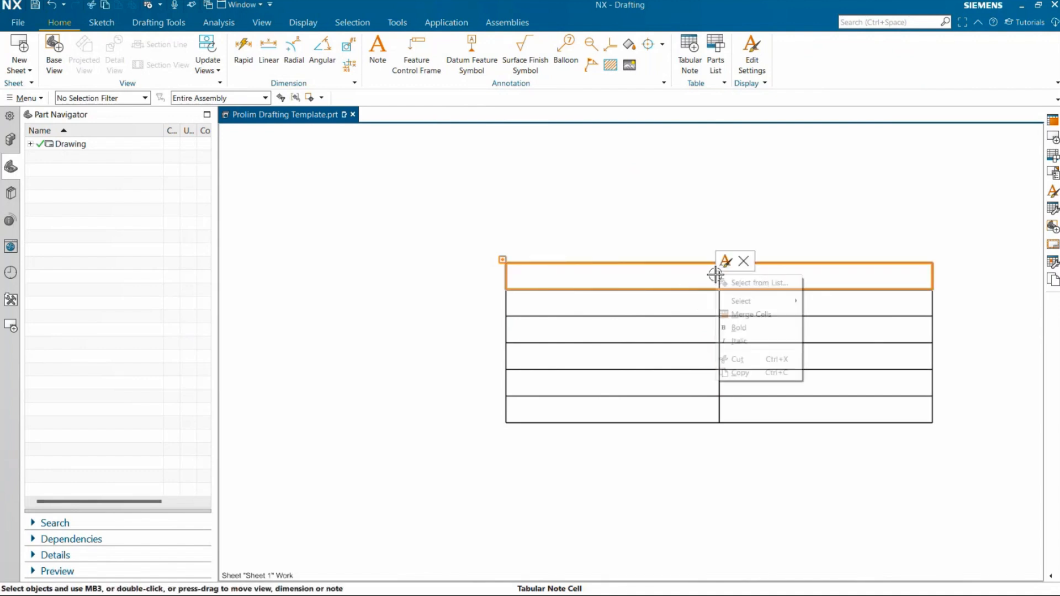
mouse_move(728, 301)
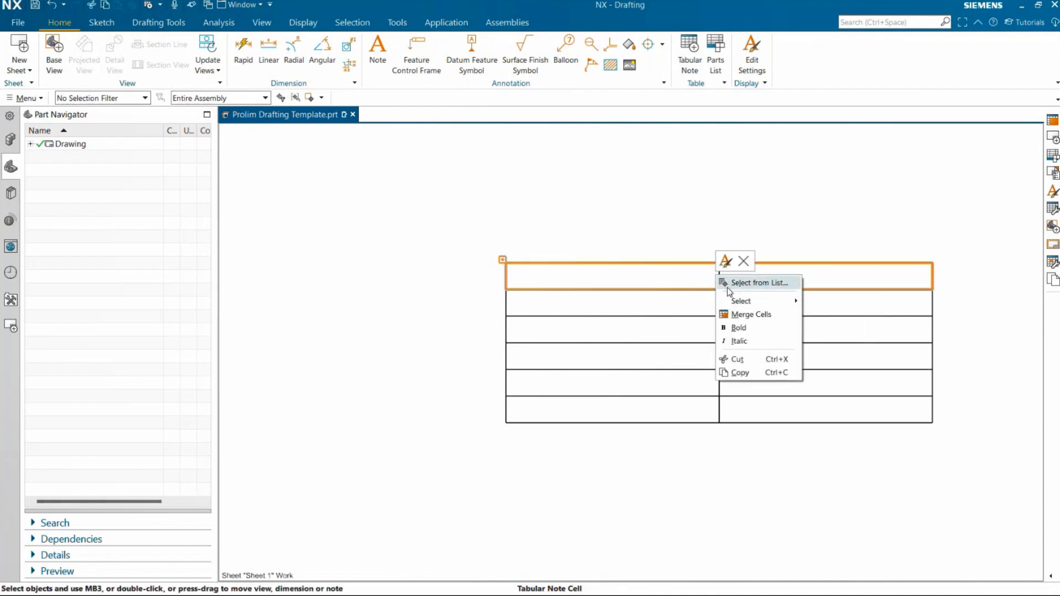
left_click(734, 315)
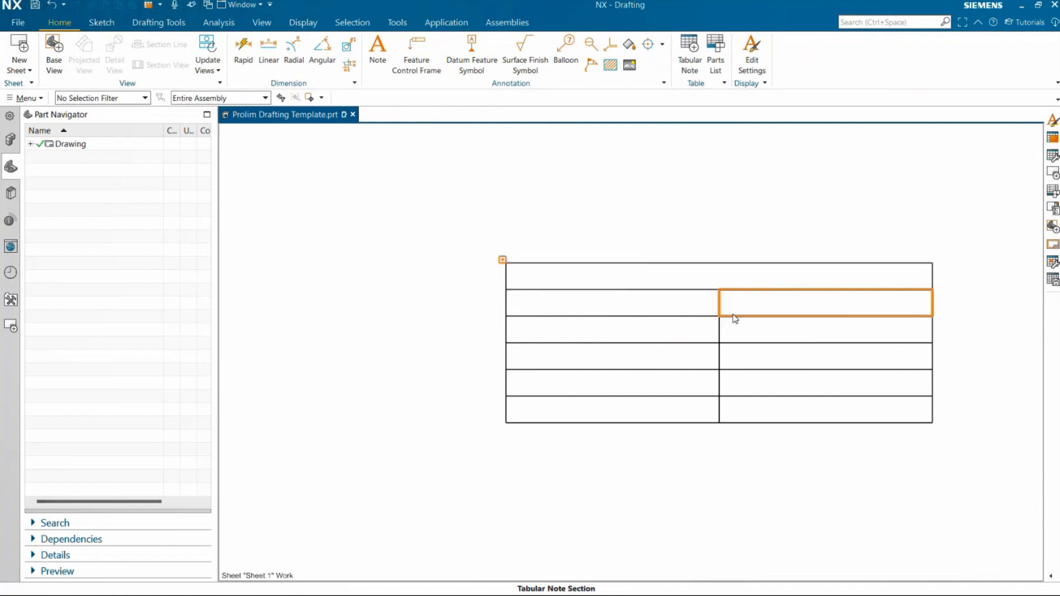
Step: Import the PROLIM LOGO image from the Tech Talk Content folder into the merged top cell
left_click(717, 273)
right_click(718, 273)
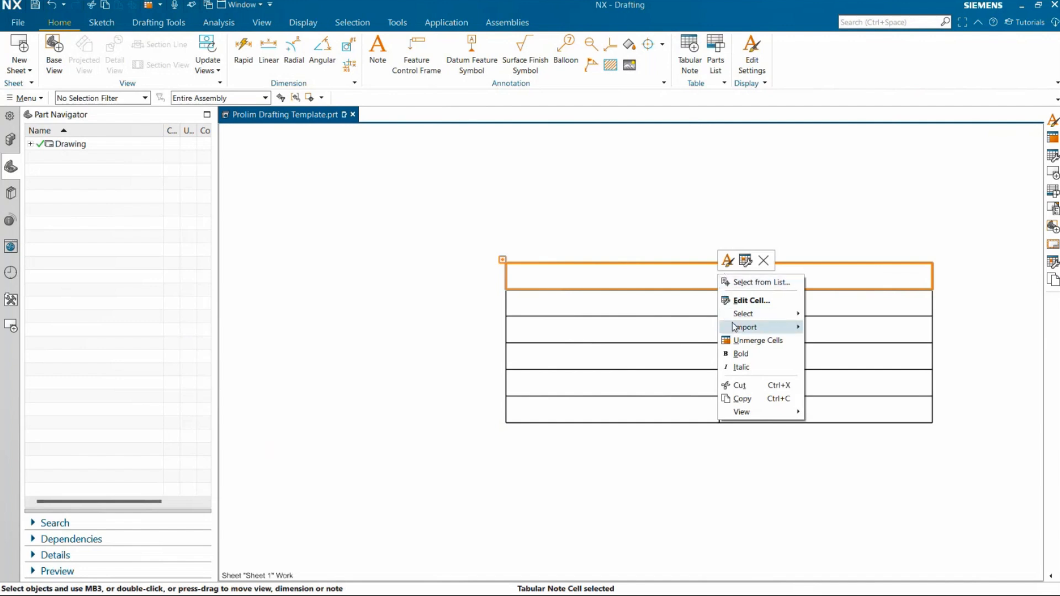
mouse_move(739, 326)
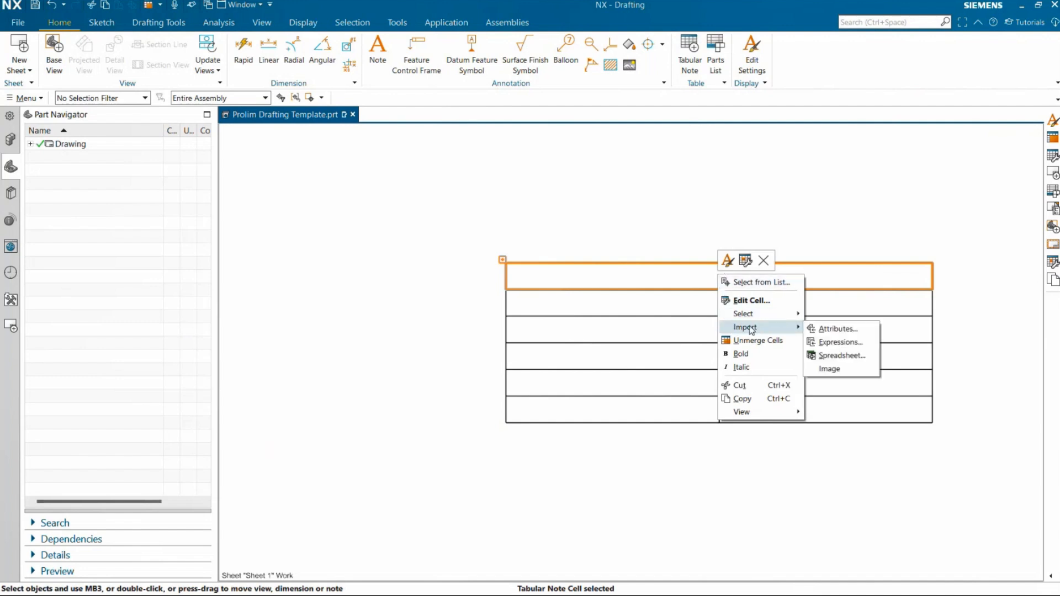
left_click(830, 368)
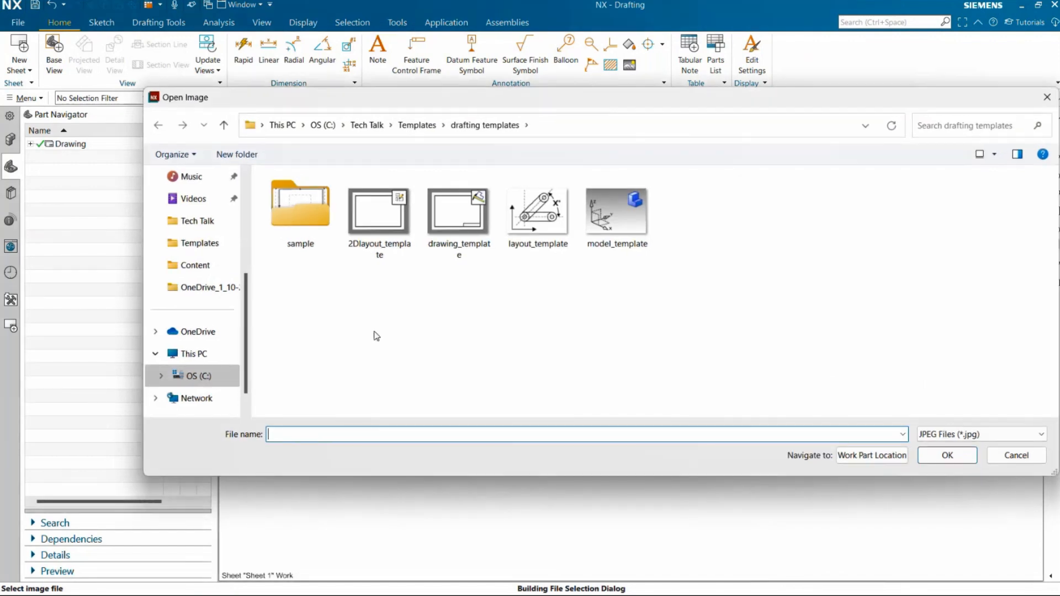
left_click(367, 125)
double_click(372, 210)
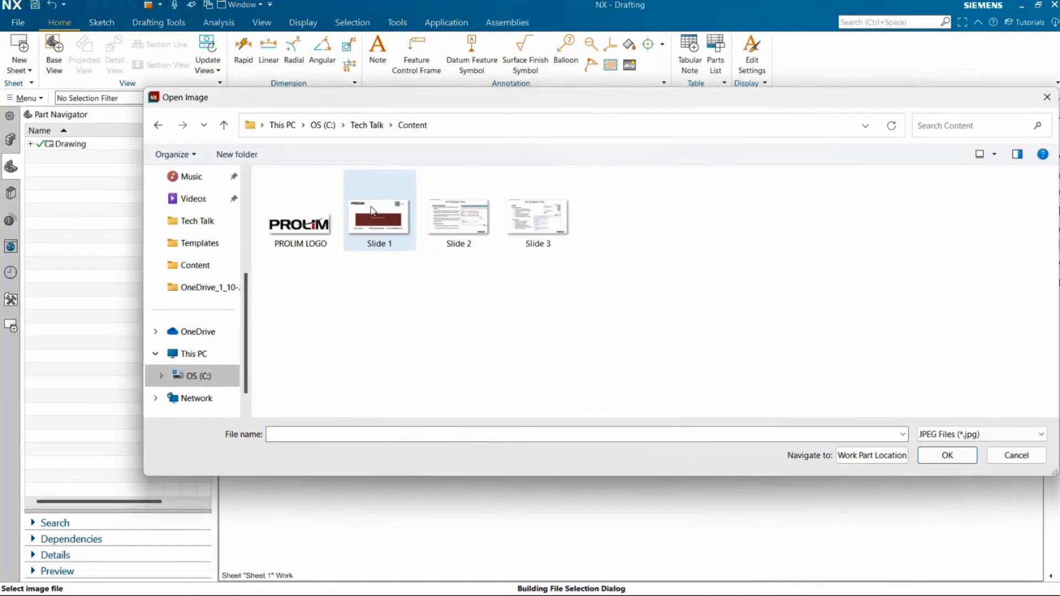
left_click(299, 223)
left_click(949, 457)
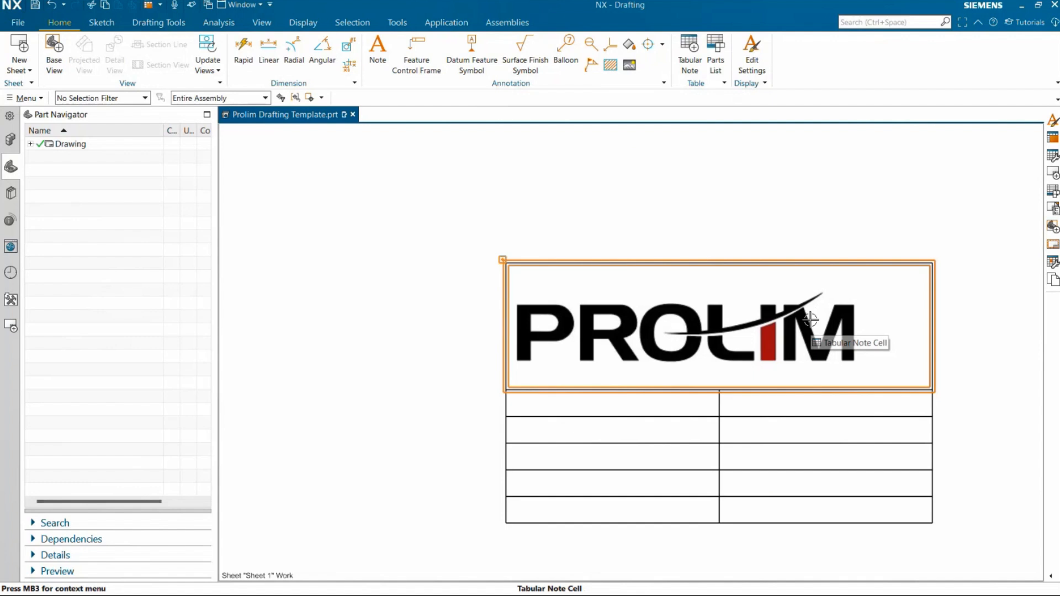
Step: Set the logo cell's text alignment to Middle Center
right_click(724, 316)
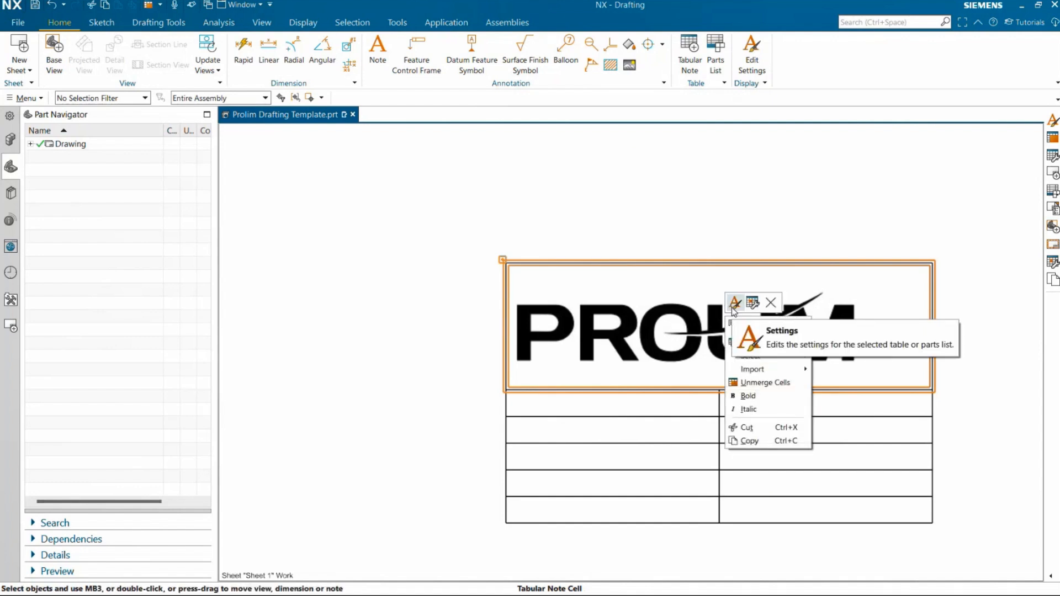
left_click(733, 305)
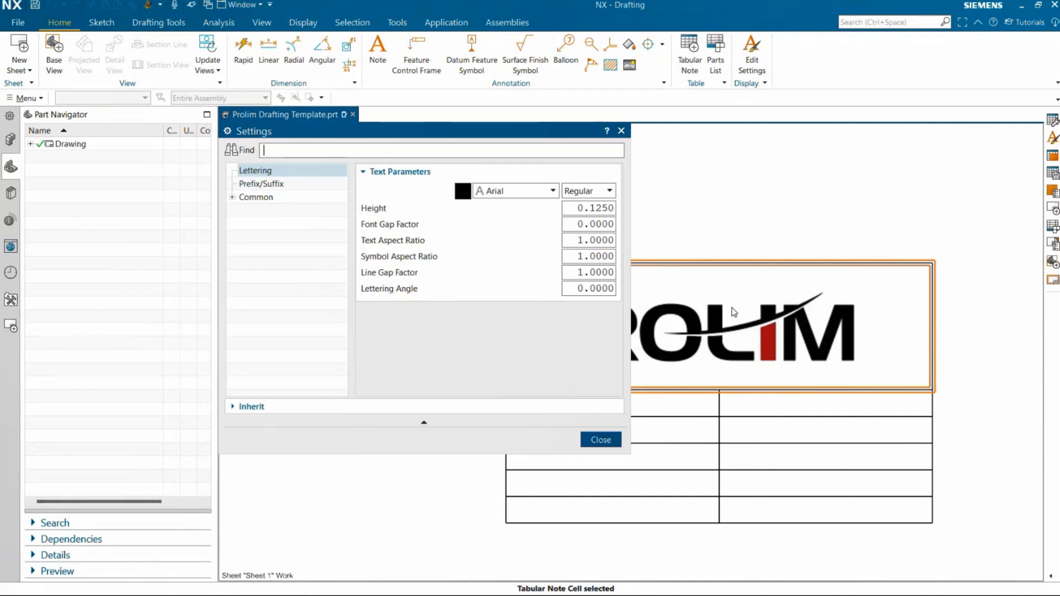
left_click(233, 197)
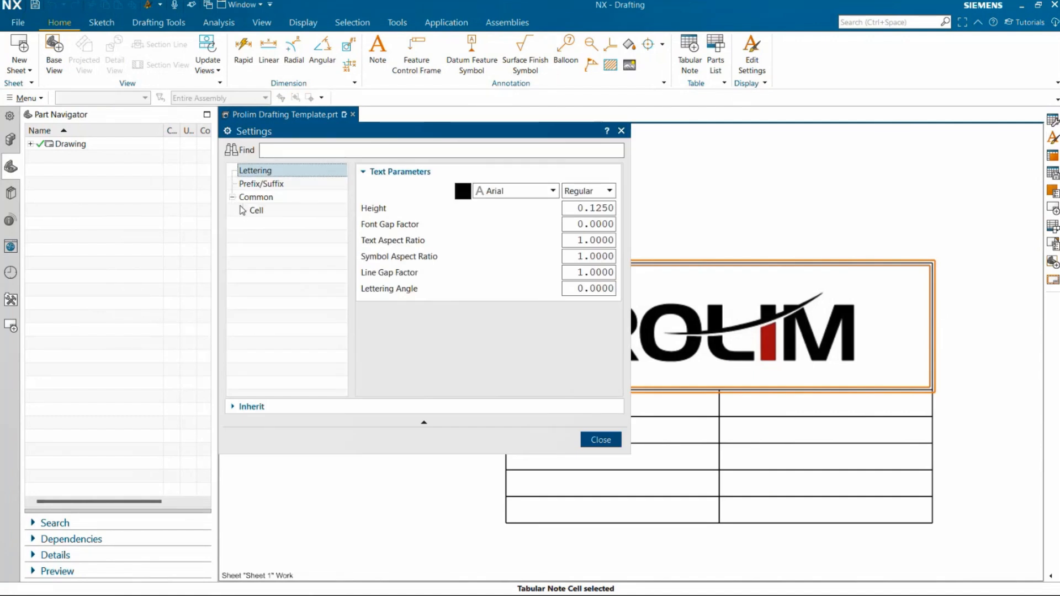
left_click(252, 210)
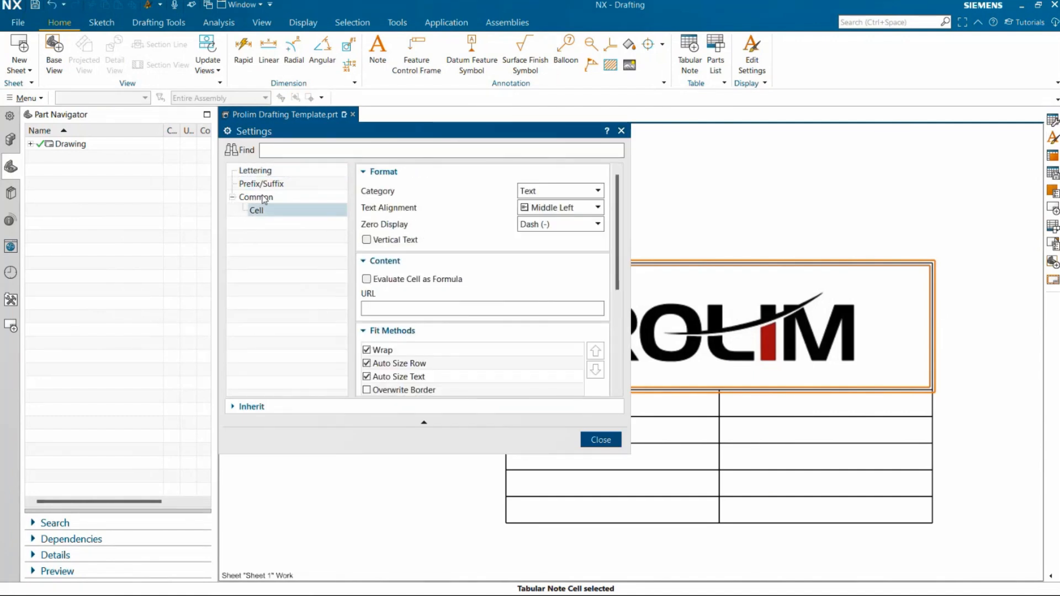
left_click(586, 210)
left_click(556, 271)
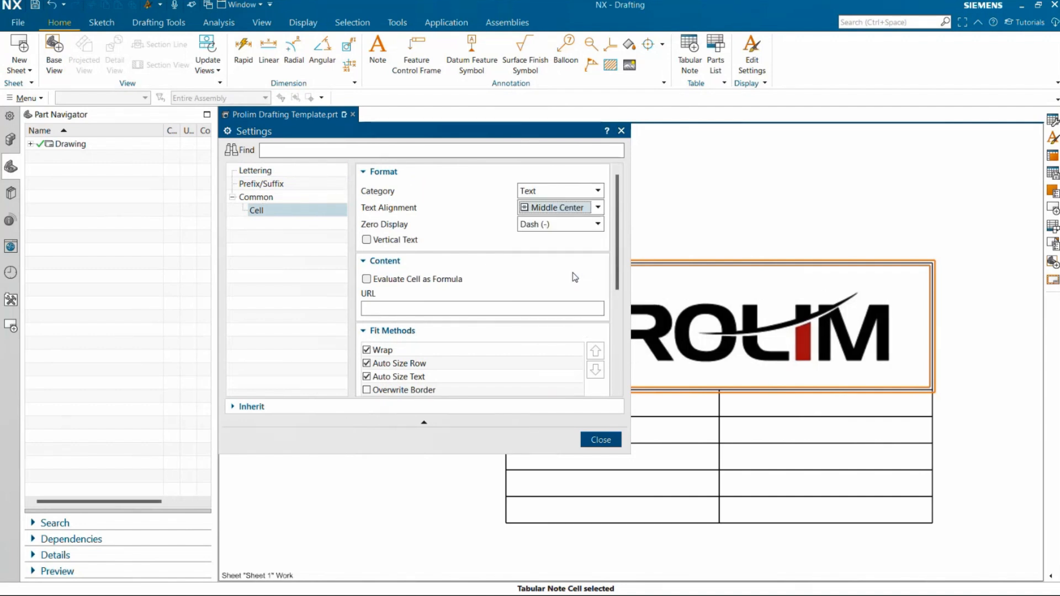
left_click(601, 439)
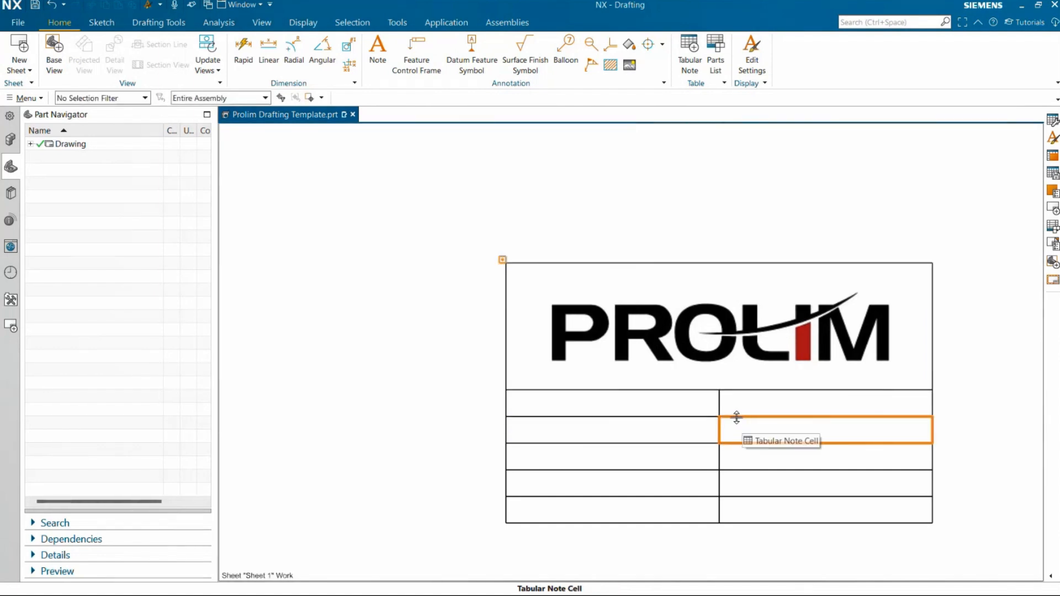
Step: Enter DRAWN BY and CHECKED BY in the first two left-column cells below the logo
left_click(641, 404)
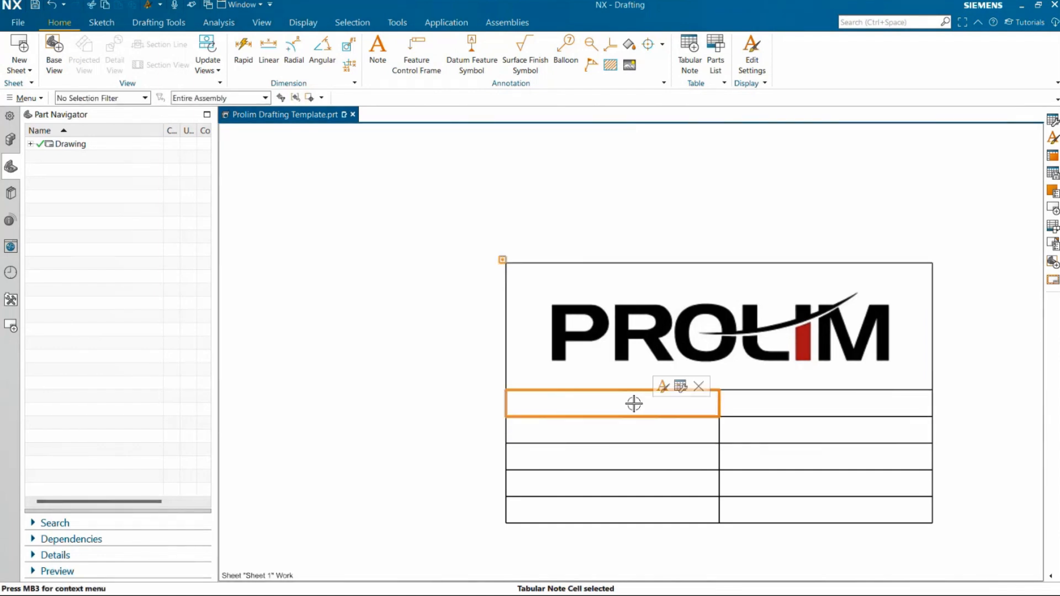
double_click(615, 402)
type("DRAWN")
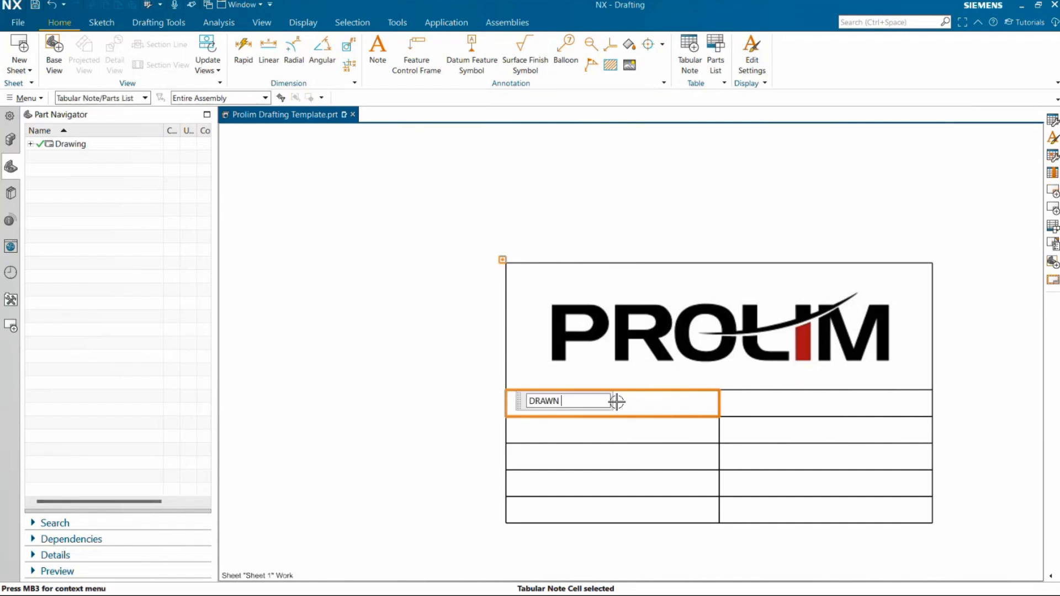
type(" BY")
key("Return")
type("CHE")
type("CEK")
key("BackSpace")
key("BackSpace")
type("KED")
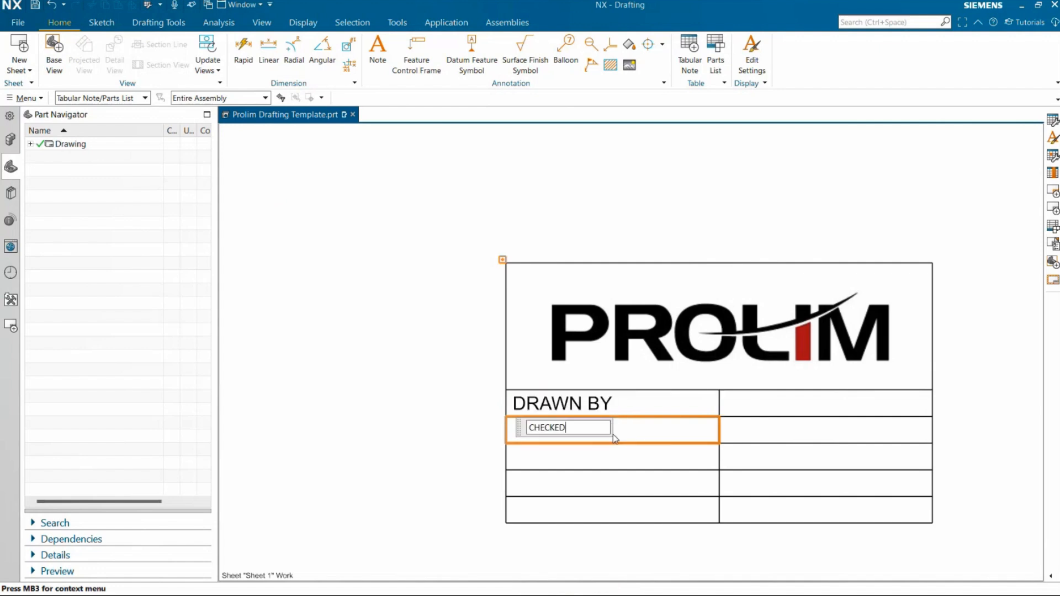
type(" BY")
key("Return")
Step: Fill the remaining left-column cells with APPROVED BY, ENGINEER and MANFACTURING
type("APPROVE")
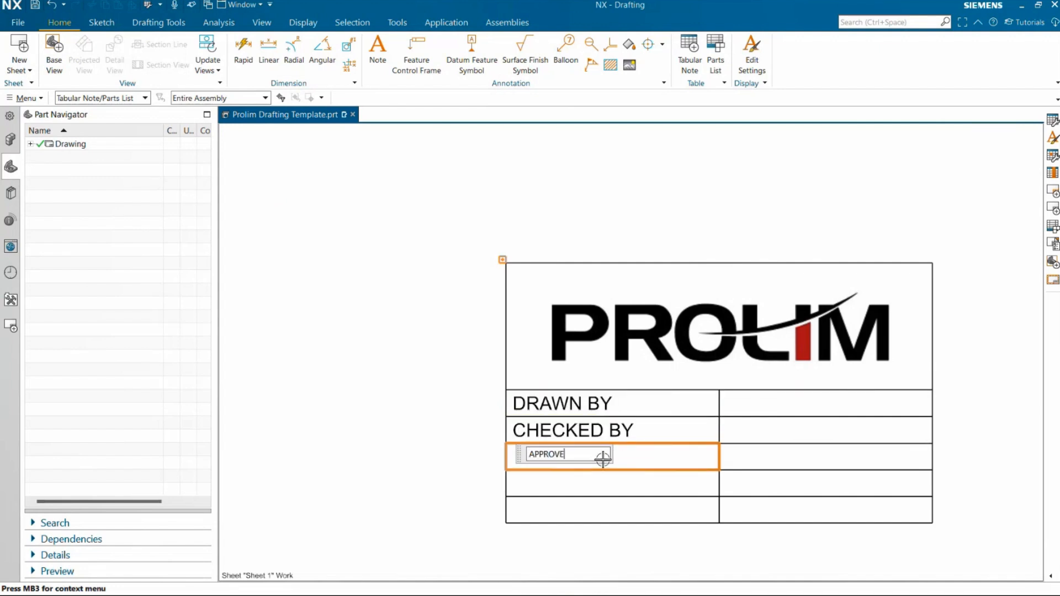
key("Return")
type("ENGINEER")
key("Return")
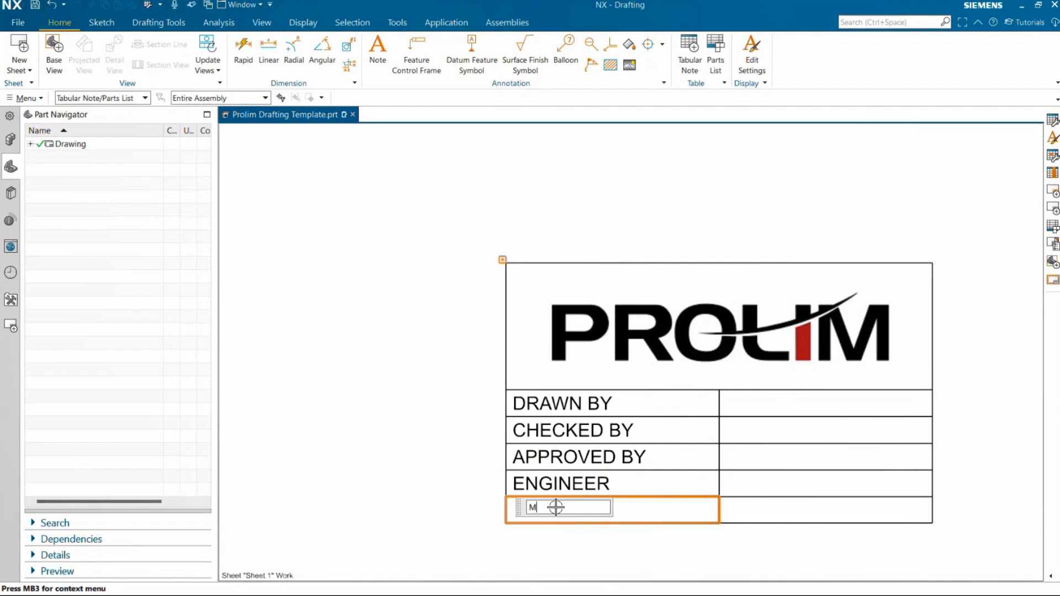
type("MANFACTURING")
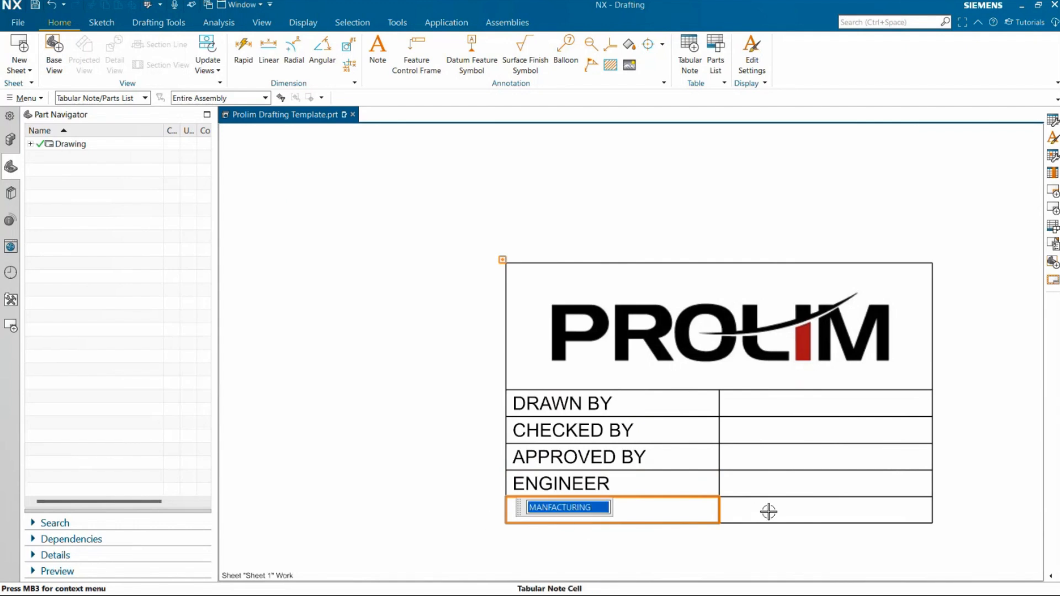
double_click(745, 513)
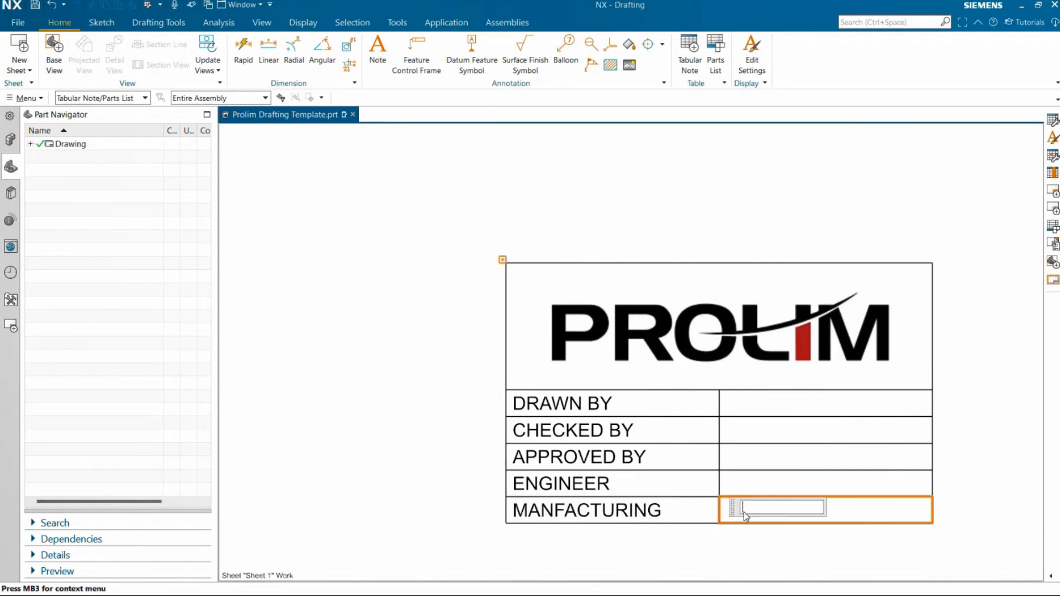
double_click(747, 406)
Step: Start a title block definition using the PROLIM table as the source table
scroll(837, 409, "down", 6)
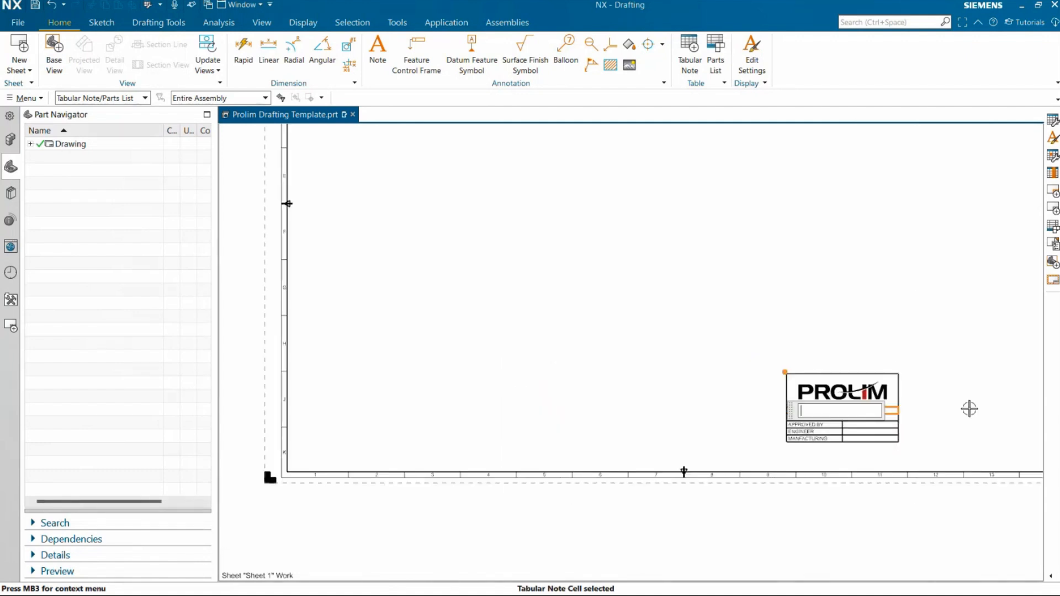
mouse_move(956, 355)
middle_mouse_down("shift")
mouse_move(920, 364)
mouse_move(743, 341)
mouse_move(739, 319)
middle_mouse_up("shift")
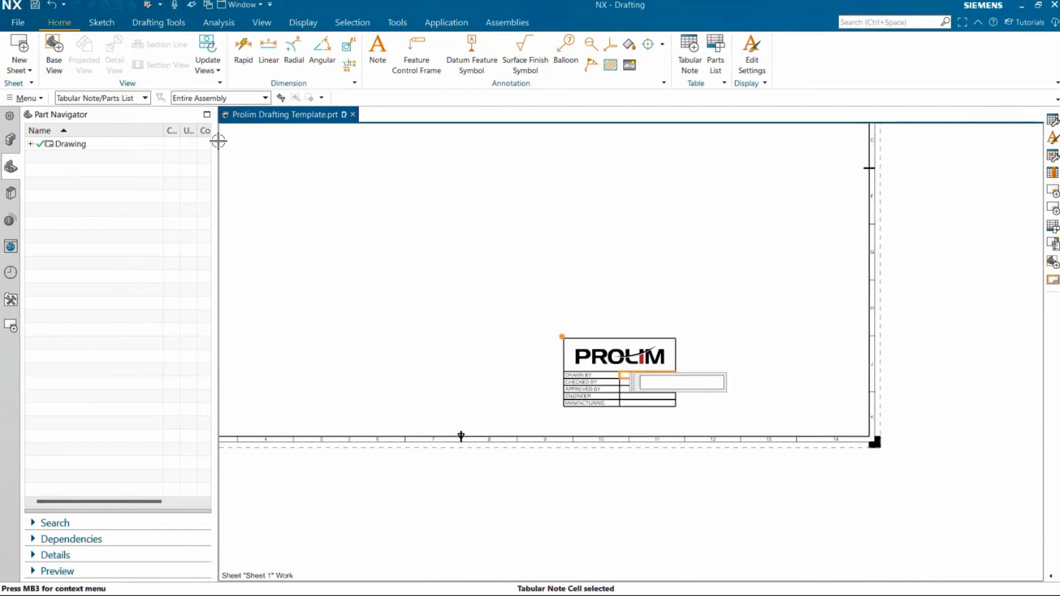
left_click(158, 26)
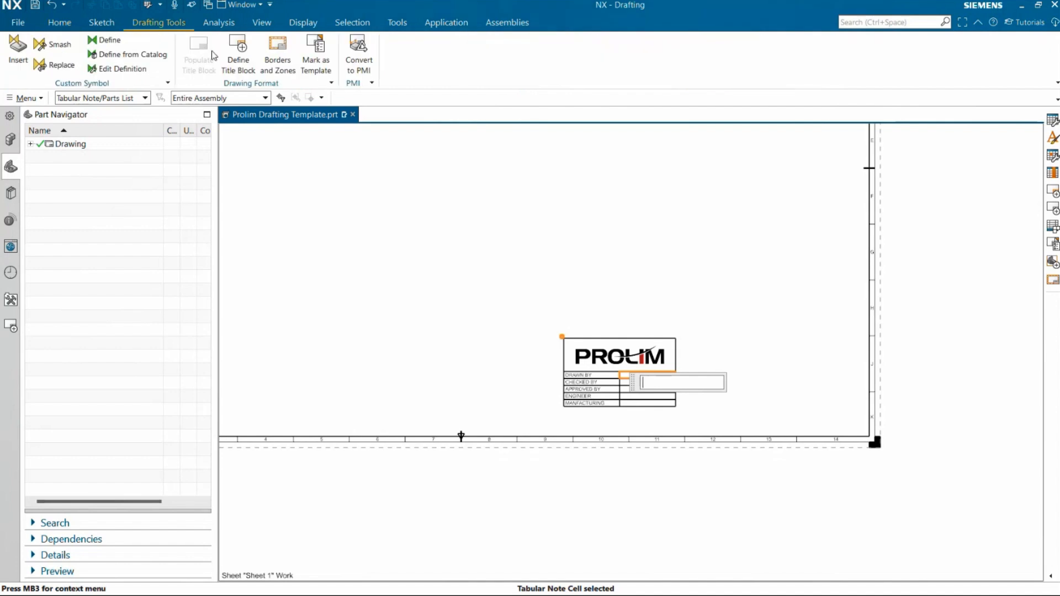
left_click(238, 64)
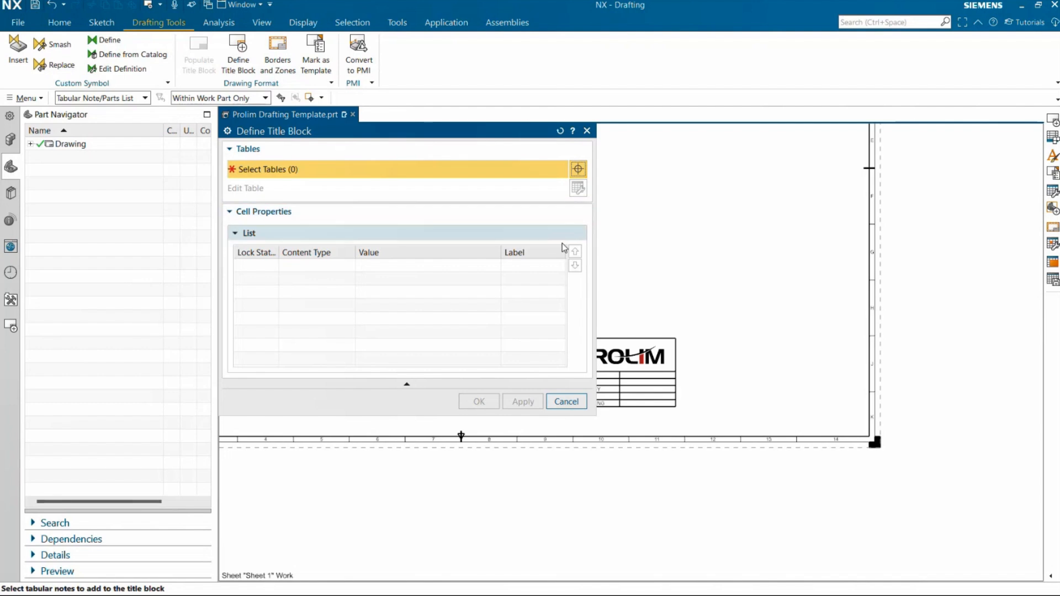
left_click(648, 337)
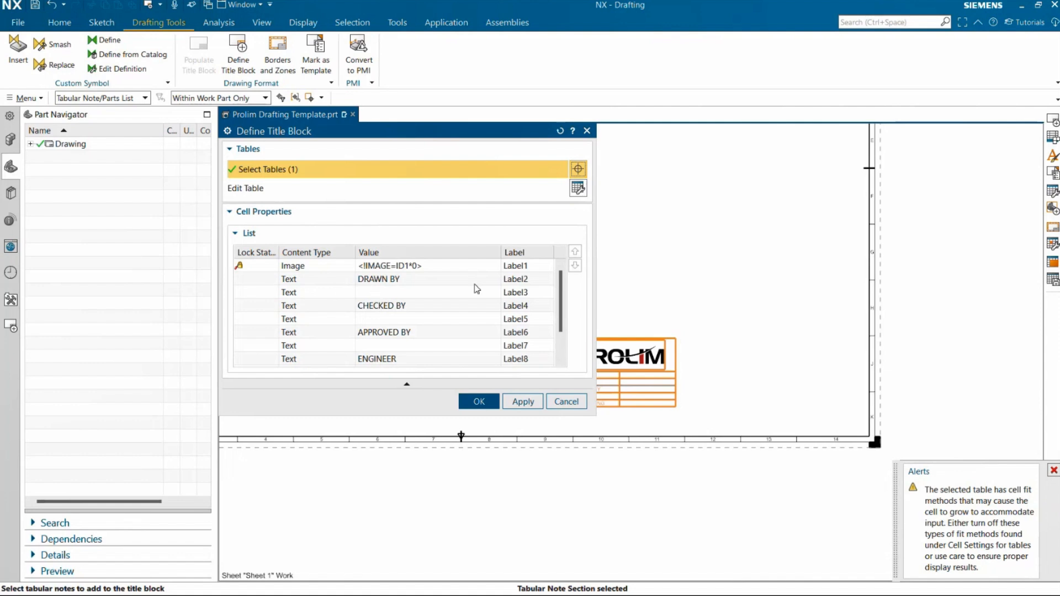
Step: Lock the DRAWN BY, CHECKED BY and APPROVED BY text cells in the title block definition
left_click(265, 283)
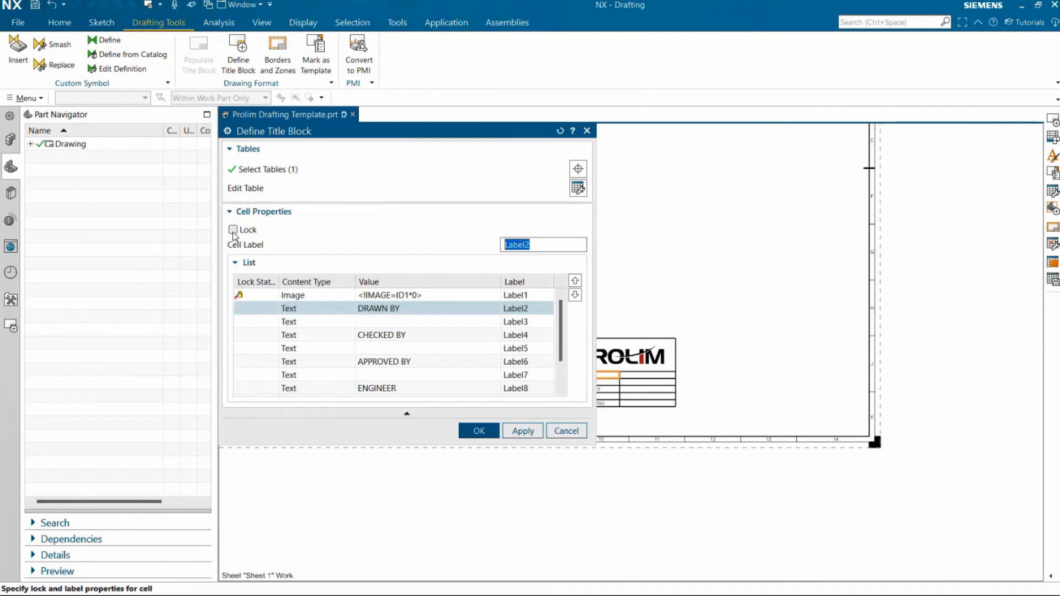
left_click(232, 229)
left_click(258, 335)
left_click(233, 230)
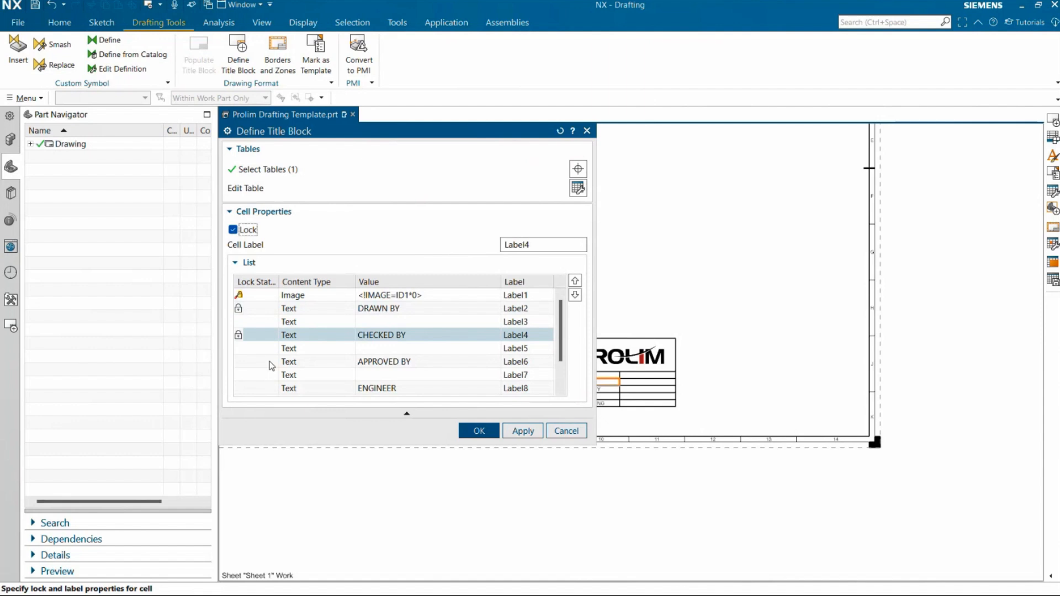
left_click(269, 361)
left_click(233, 229)
Step: Lock the ENGINEER and MANFACTURING text cells in the title block definition
left_click(267, 388)
scroll(267, 388, "down", 1)
left_click(233, 229)
left_click(257, 375)
left_click(233, 230)
scroll(506, 363, "up", 1)
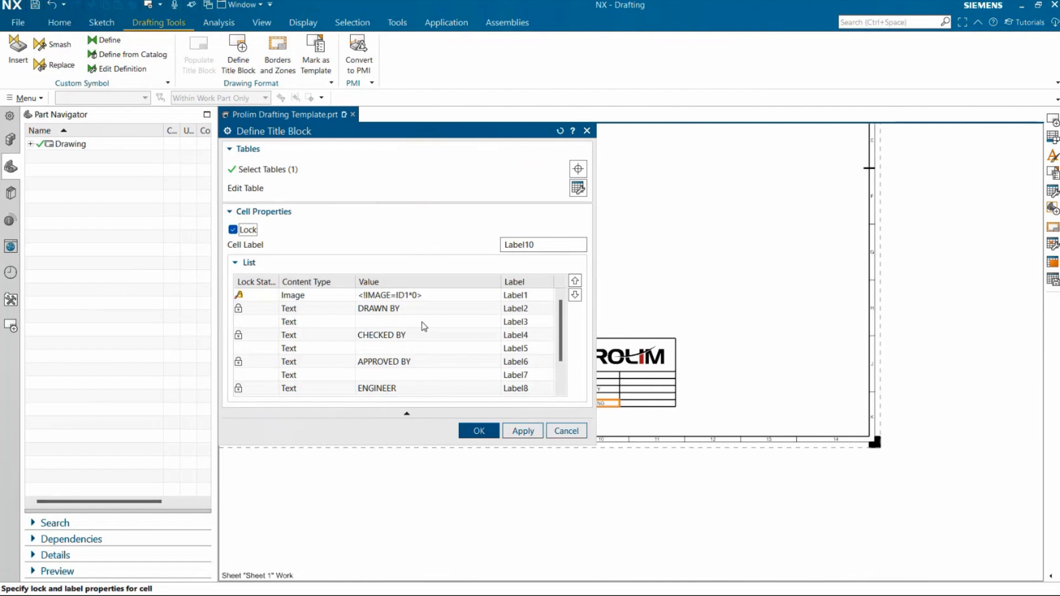
Step: Label the blank cells beside DRAWN BY and CHECKED BY with those same names
left_click(513, 323)
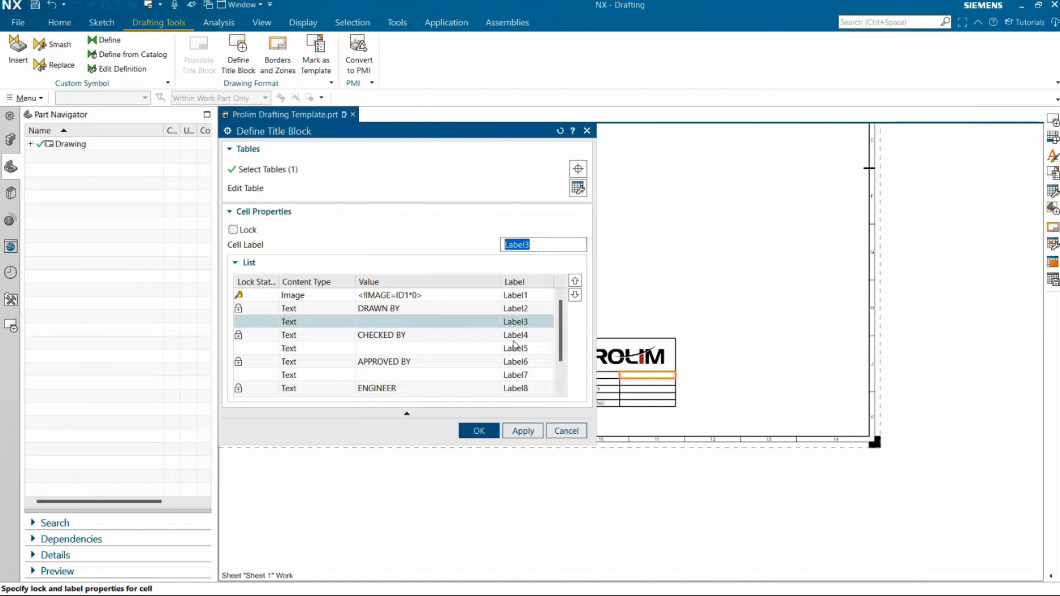
type("DRAWN BY")
key("Return")
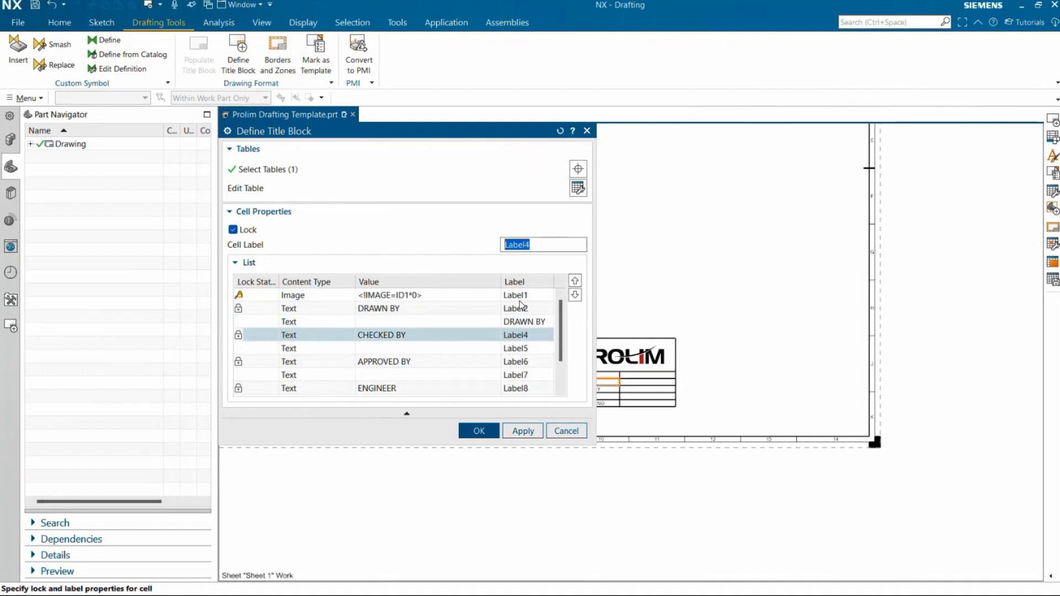
left_click(514, 349)
type("C")
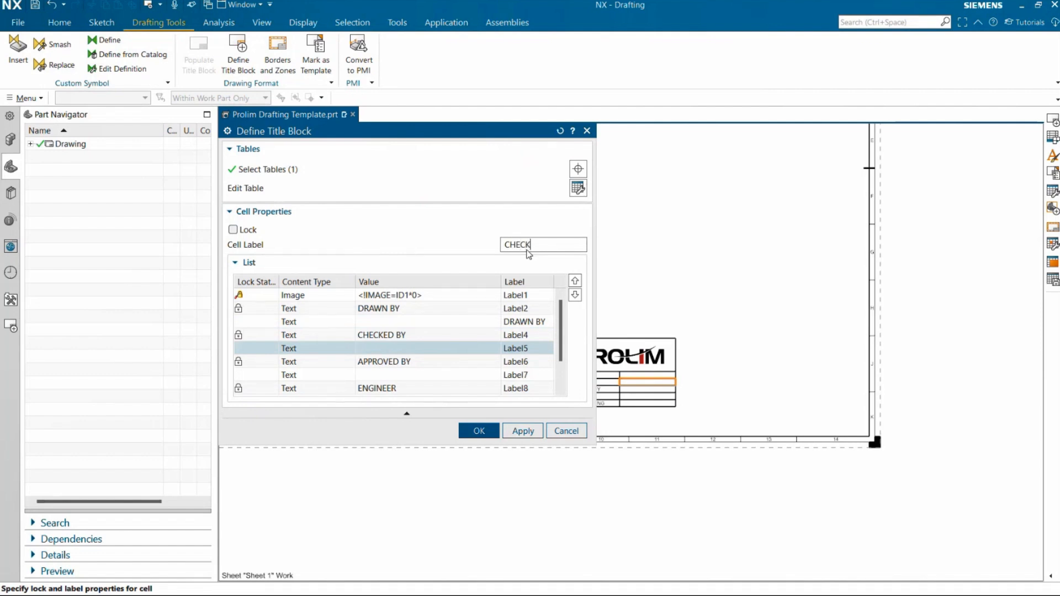
type("HECJE")
key("BackSpace")
key("Return")
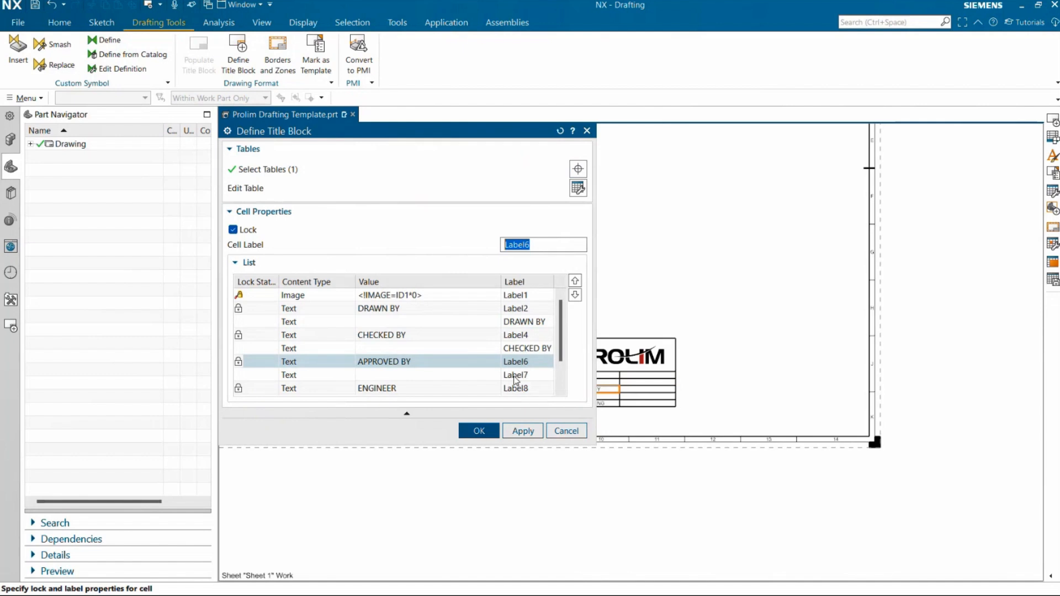
Step: Label the blank cells beside APPROVED BY and ENGINEER with those same names
key("Return")
type("A")
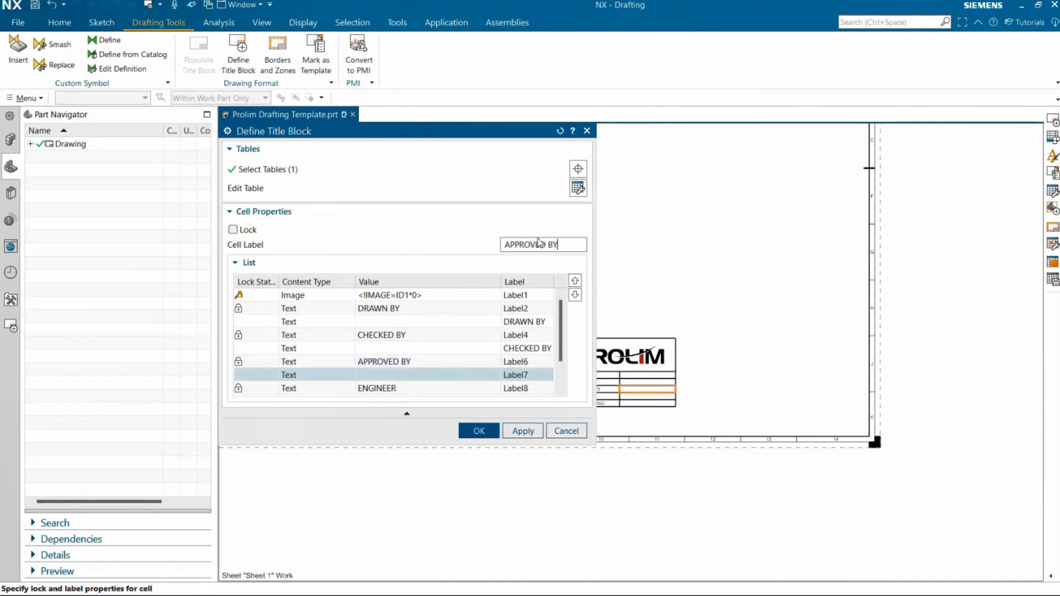
type("PPROVED BY")
key("Return")
key("Return")
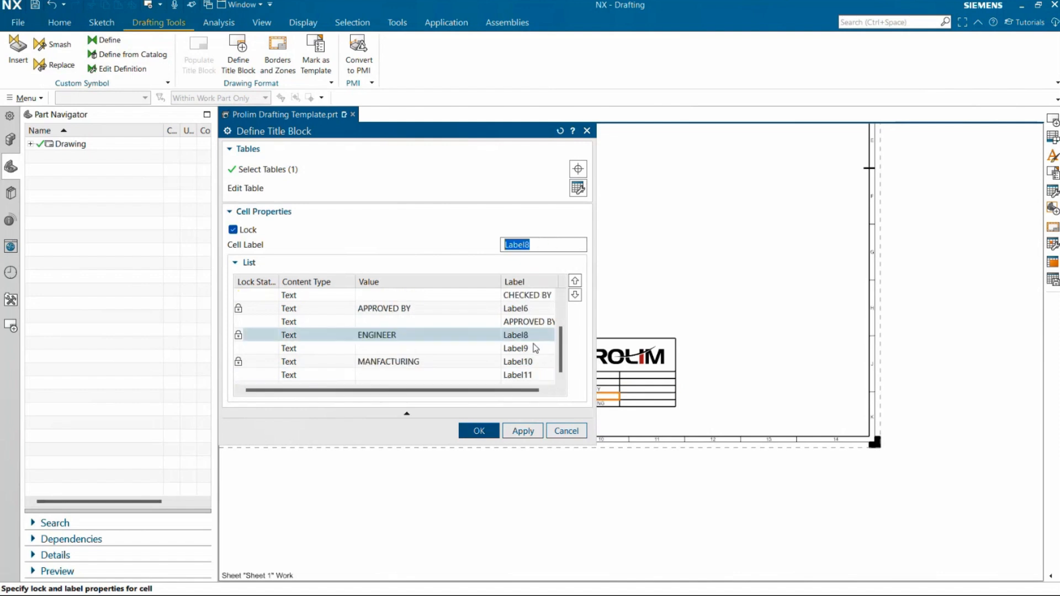
type("ENGINEER")
key("Return")
Step: Label the blank cell beside MANFACTURING as MANFACTURING and complete the title block definition
left_click(539, 377)
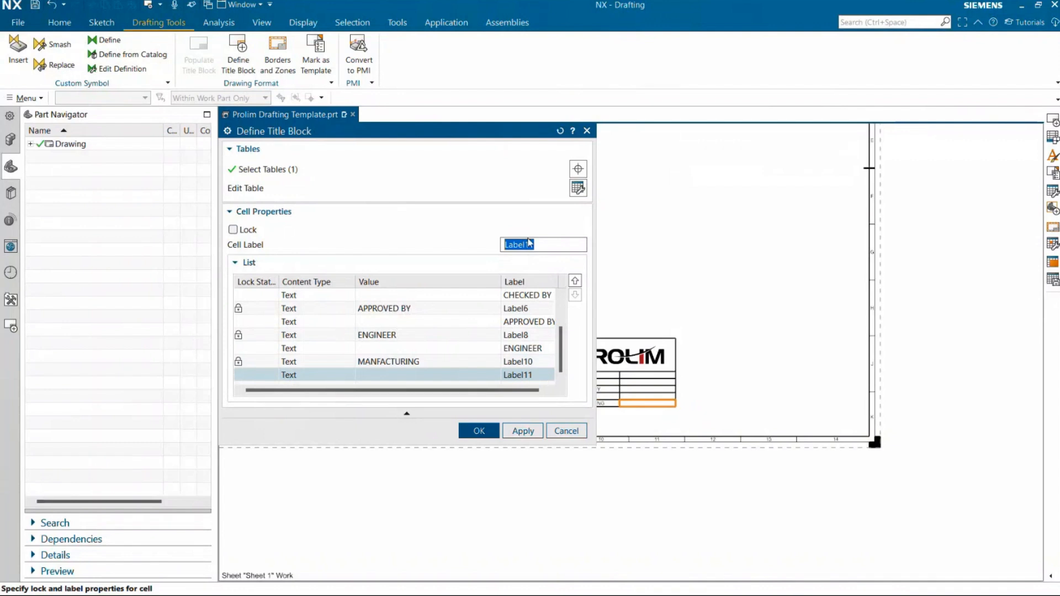
type("MANFACTURING")
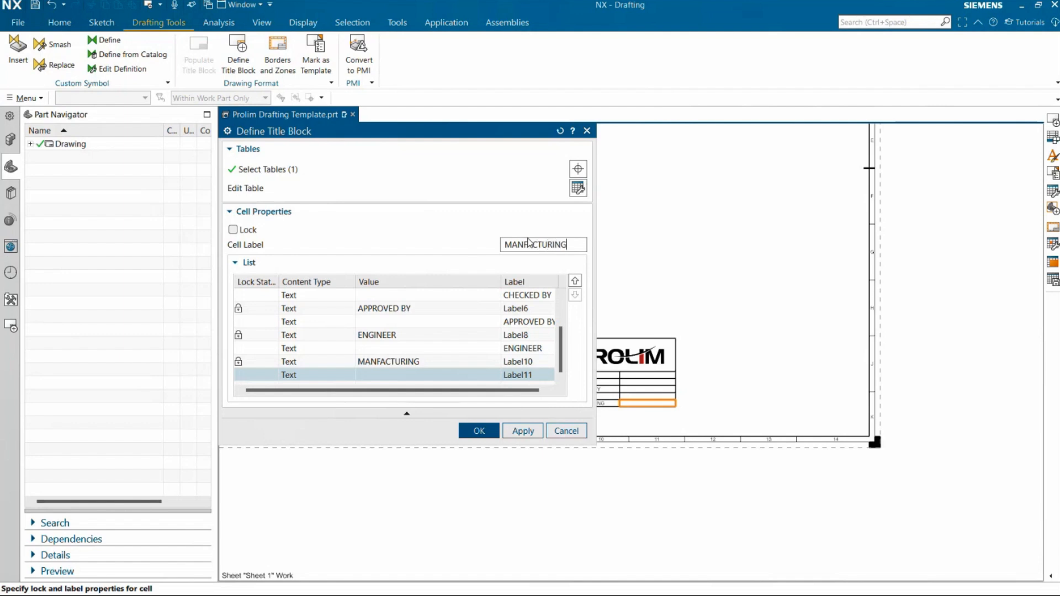
key("Return")
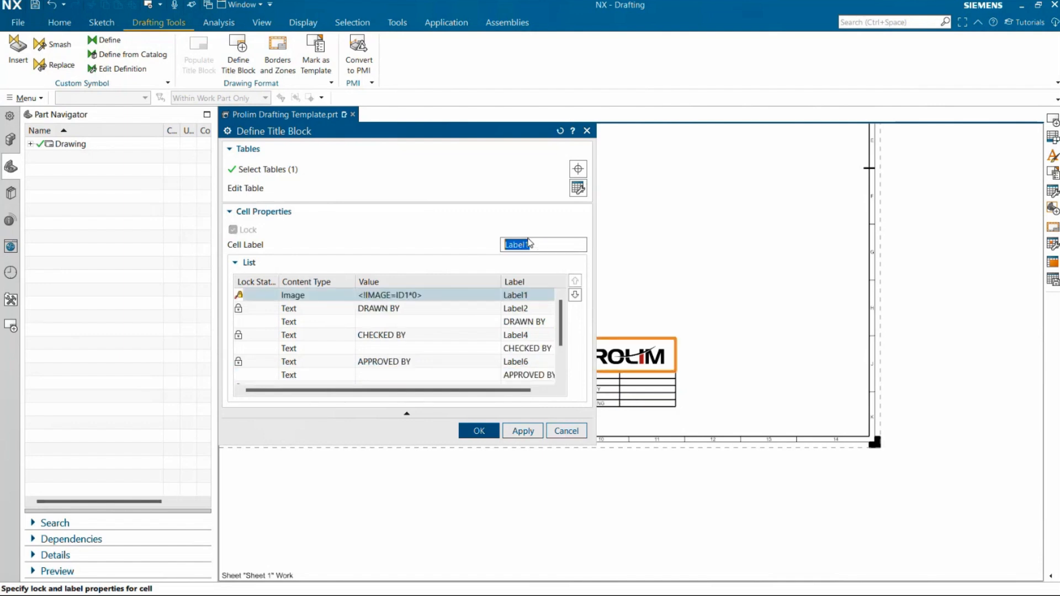
left_click(478, 431)
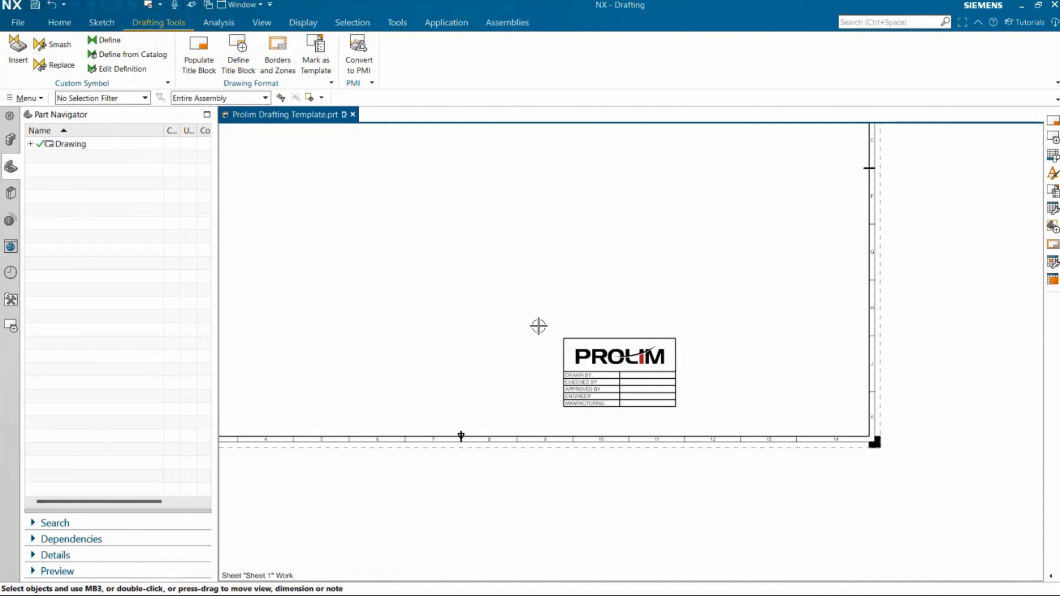
Step: Move the PROLIM title block down onto the sheet's lower border, closer to the corner
left_click_drag(545, 326, 721, 429)
left_click_drag(562, 338, 736, 437)
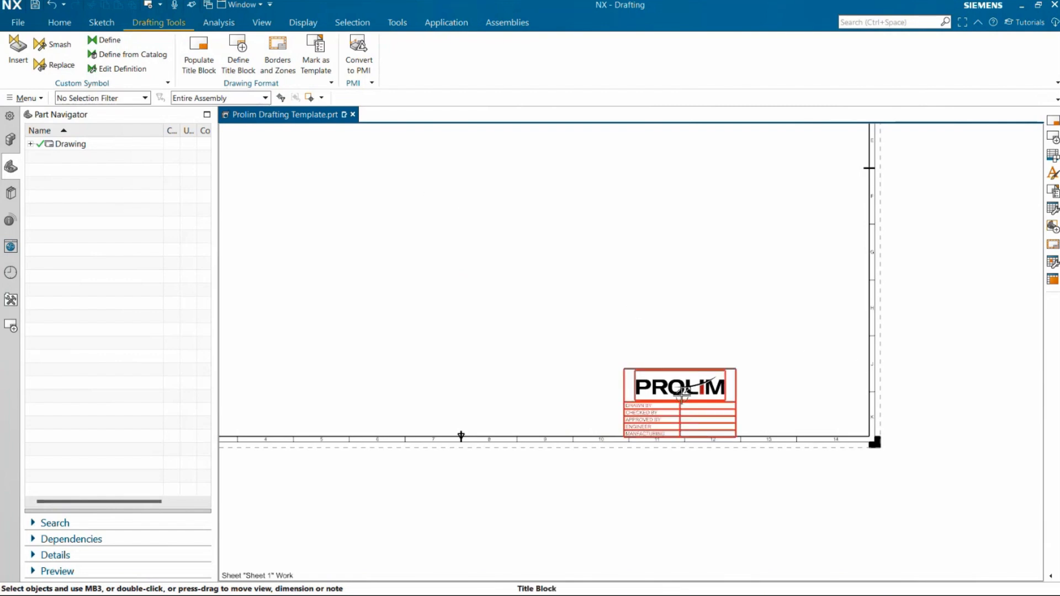
Step: Review the title block's fillable cells, from DRAWN BY to MANFACTURING, with Populate Title Block without entering values
left_click(208, 74)
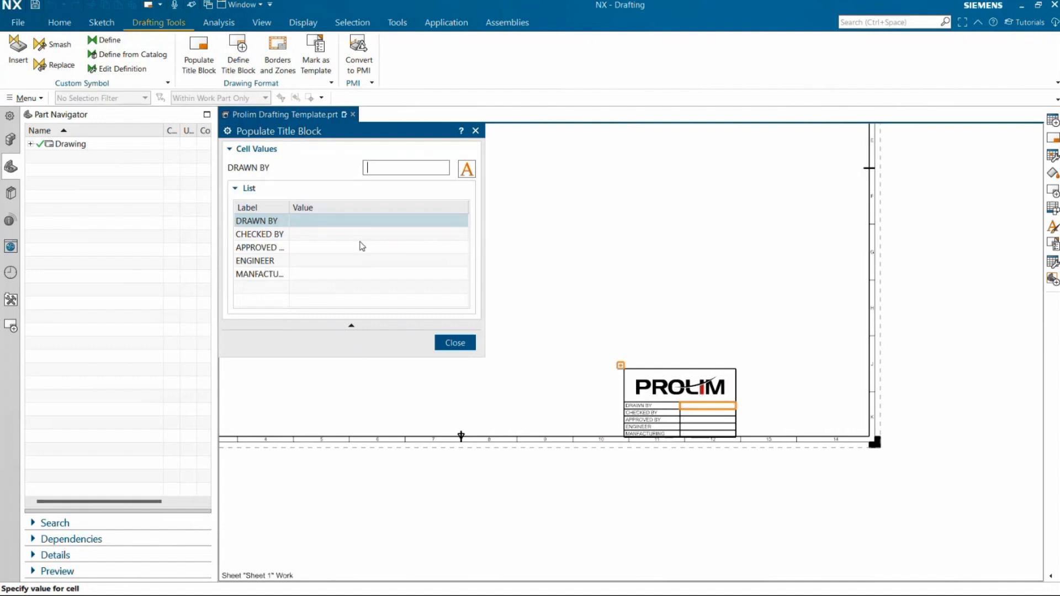
left_click(259, 234)
left_click(257, 248)
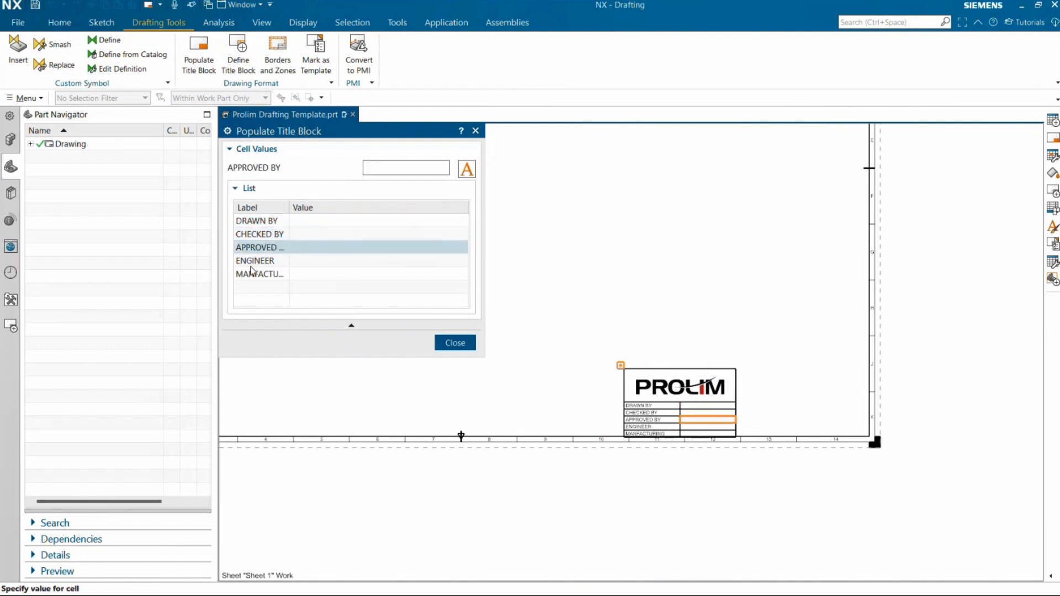
left_click(251, 274)
left_click(264, 221)
left_click(260, 235)
left_click(261, 249)
left_click(263, 274)
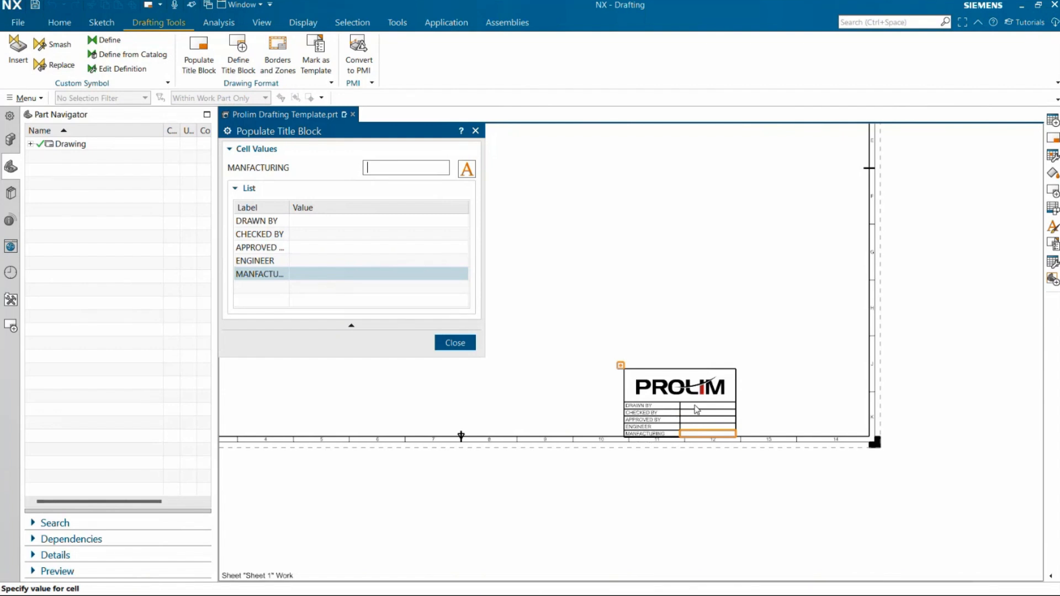
left_click(456, 343)
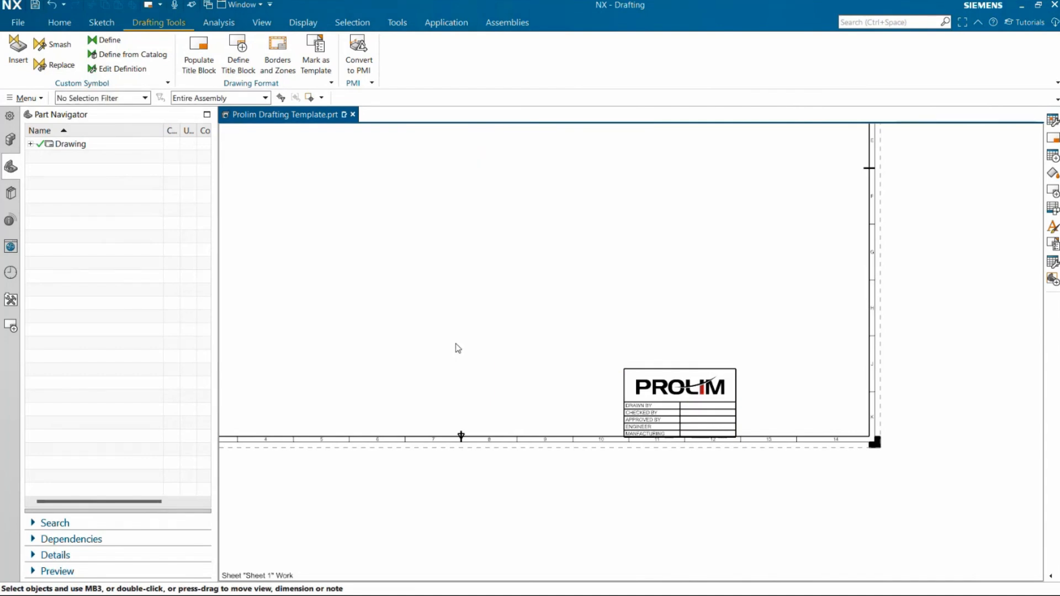
Step: Copy the table with the proprietary notice, DESCRIPTION, SIZE, DRG NO. and REV cells from the TECH TALK TEST.prt drawing
left_click(64, 23)
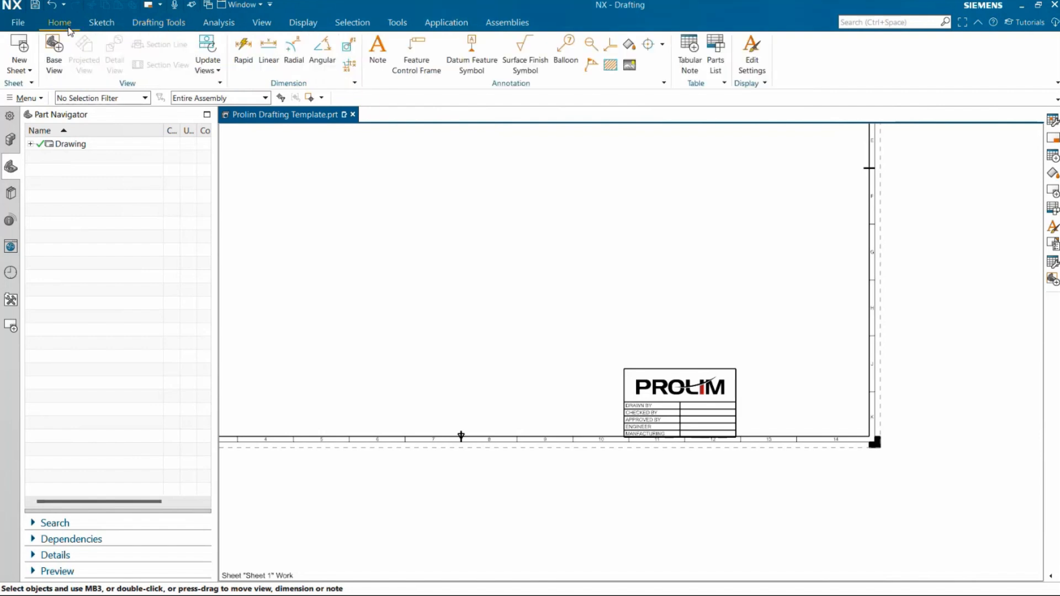
left_click(695, 68)
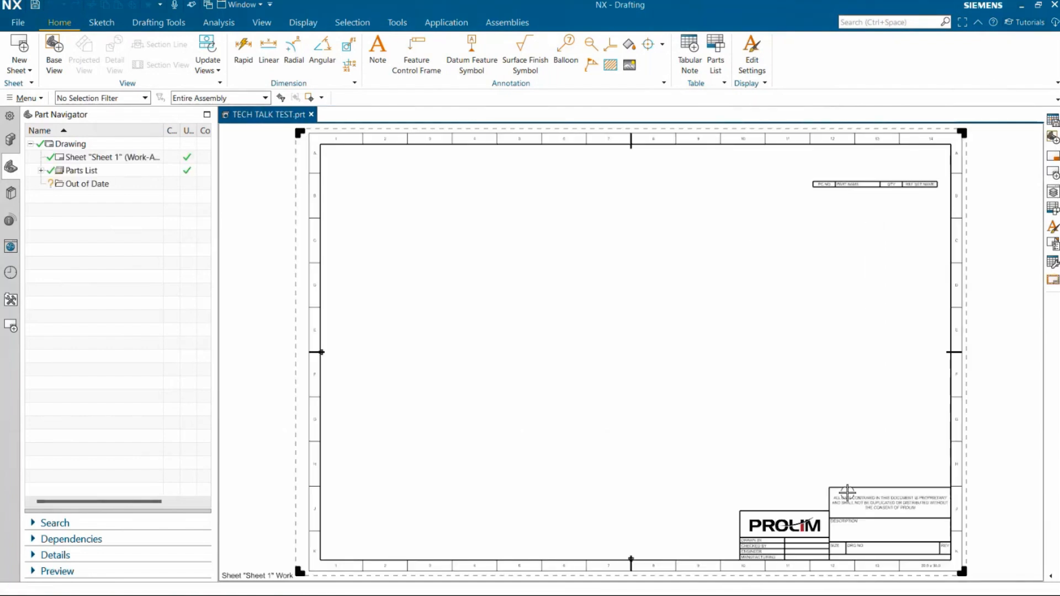
right_click(831, 484)
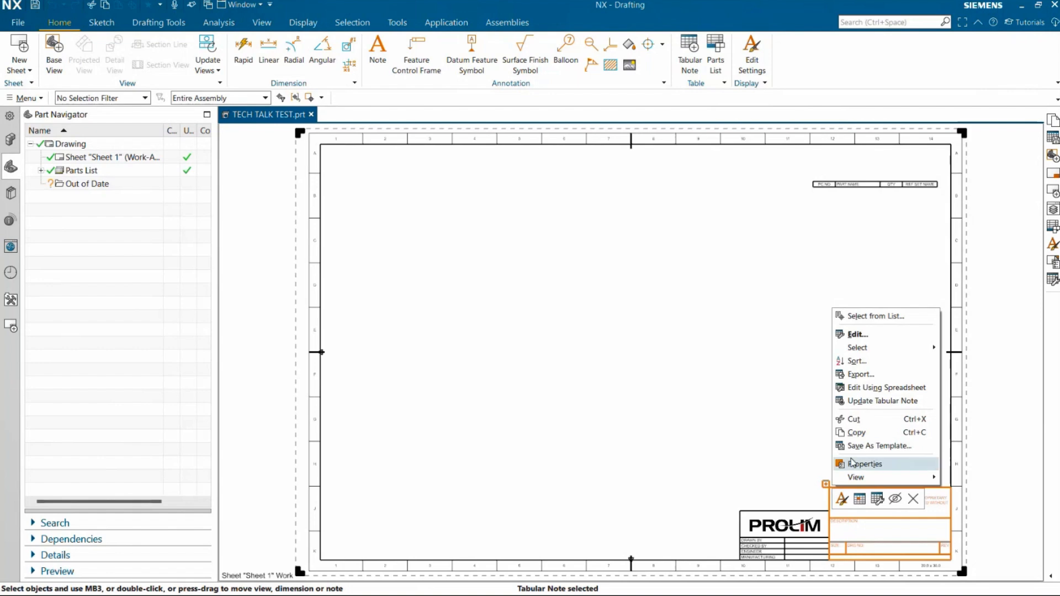
left_click(861, 433)
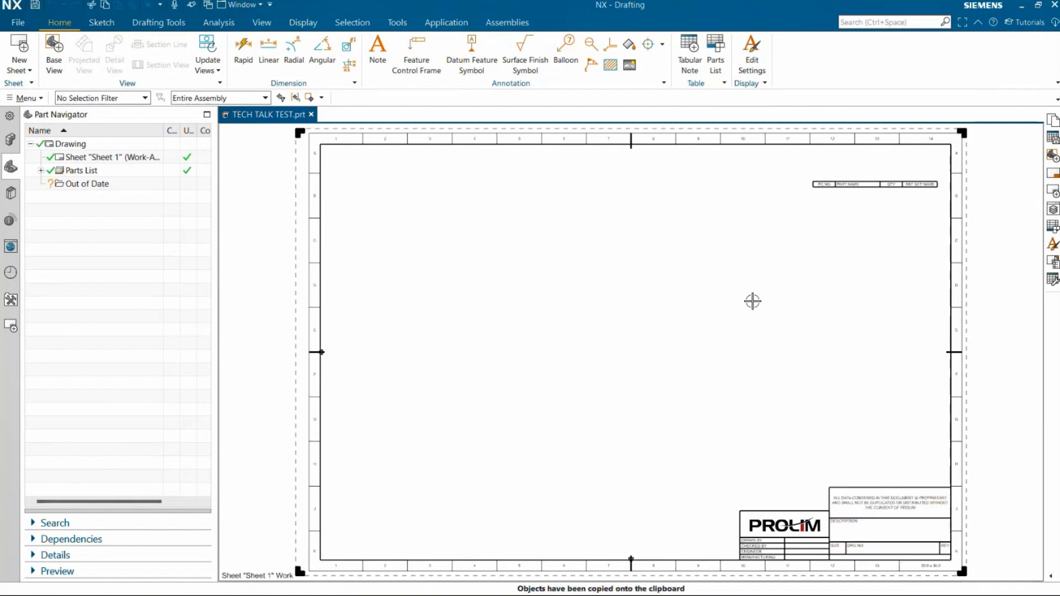
Step: Switch to the Prolim Drafting Template.prt window and paste the copied table onto its sheet
left_click(1021, 7)
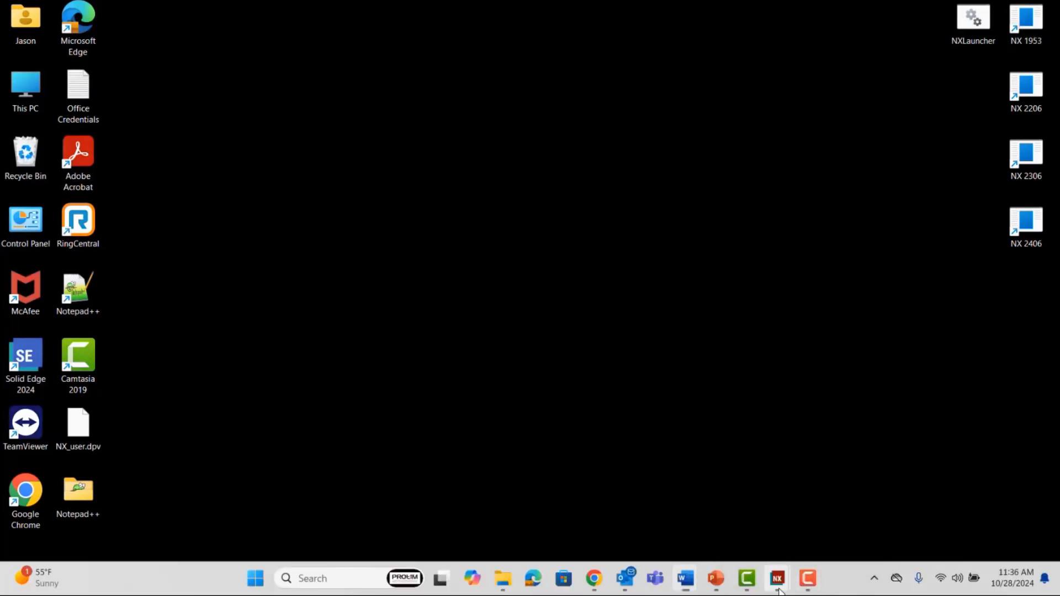
mouse_move(777, 578)
left_click(747, 525)
right_click(779, 271)
left_click(801, 394)
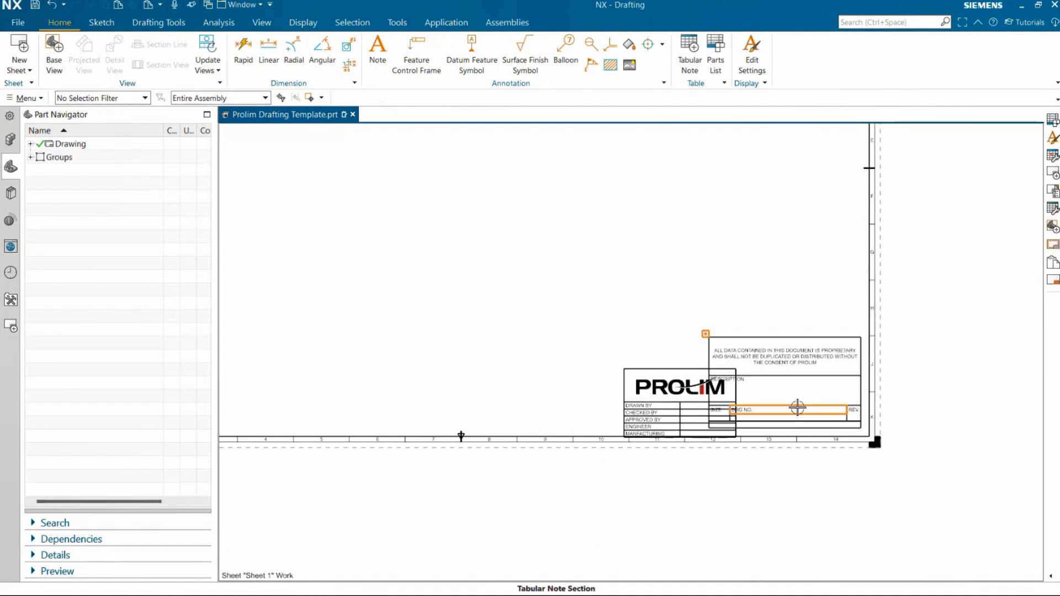
Step: Move the PROLIM title block sideways and slightly up, clear of the pasted table and the lower border
left_click(621, 357)
left_click_drag(625, 368, 676, 431)
left_click(691, 405)
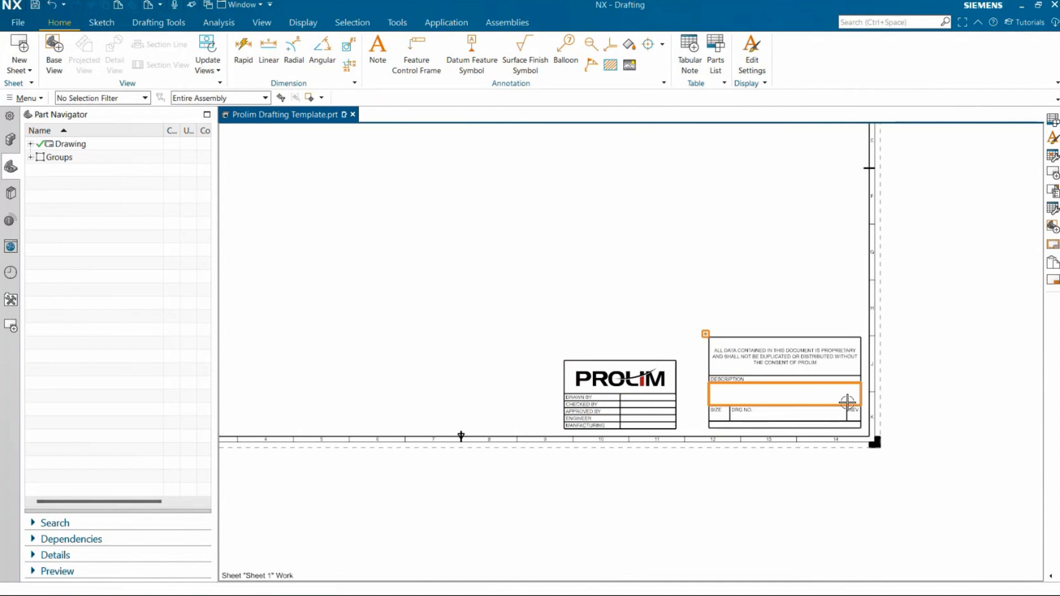
Step: Link the blank cell below SIZE in the pasted table to the Drawing Sheet Size drawing attribute
scroll(861, 406, "up", 2)
scroll(912, 425, "up", 2)
scroll(456, 208, "up", 1)
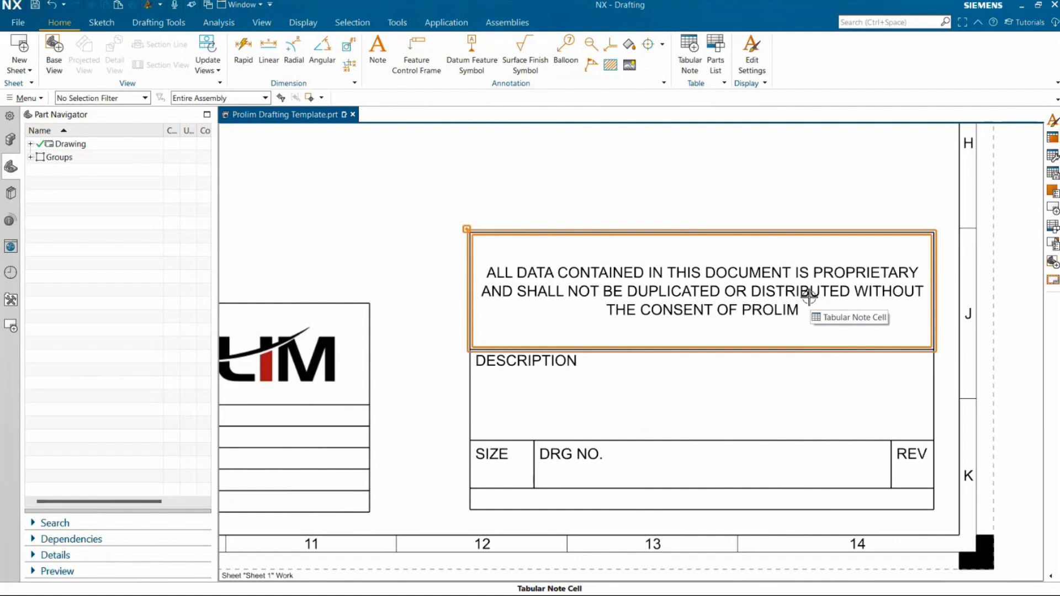
left_click(517, 477)
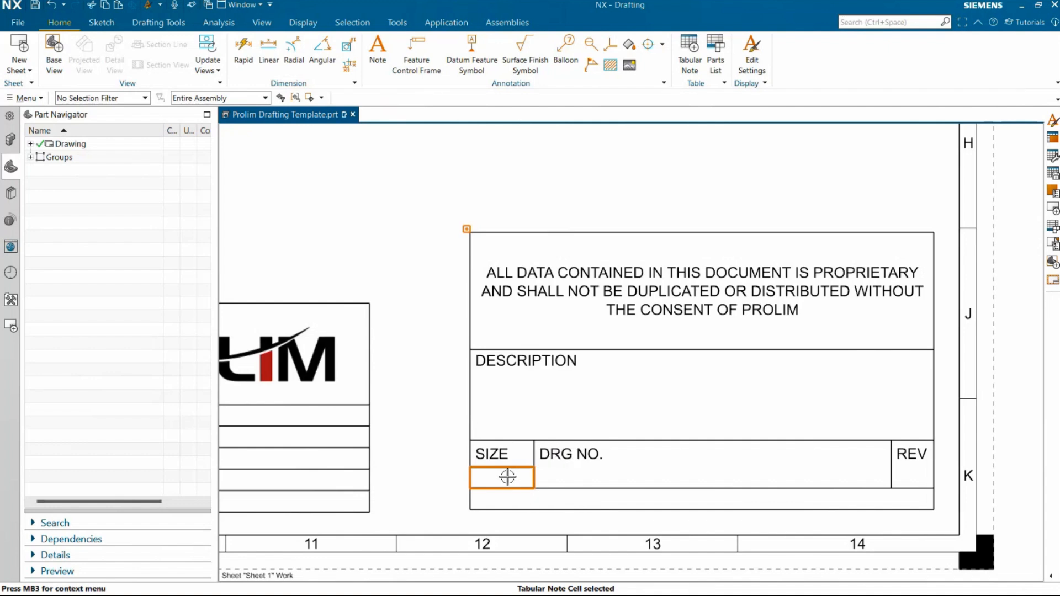
right_click(508, 476)
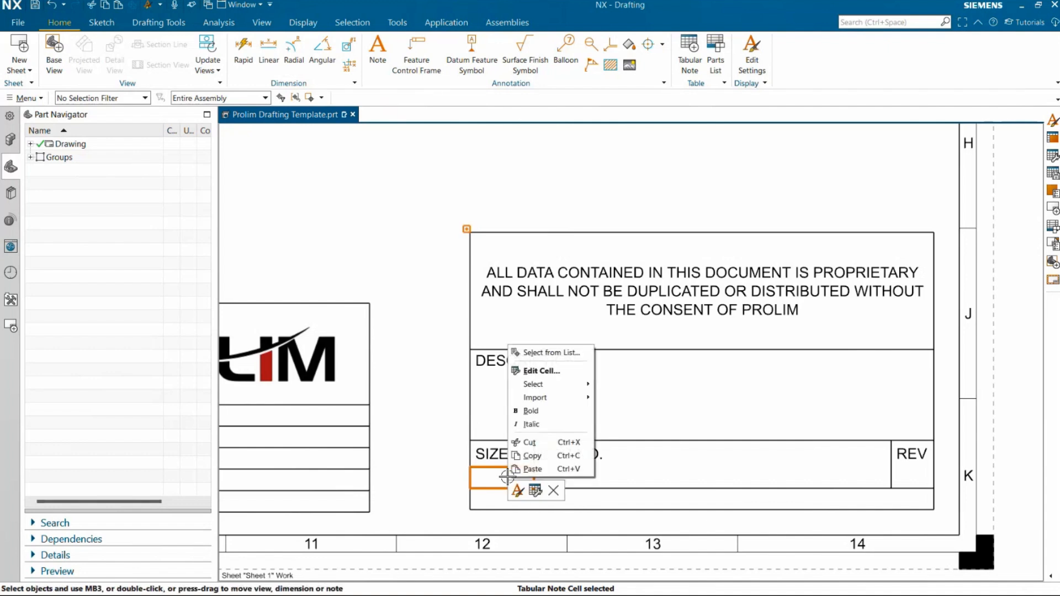
left_click(536, 490)
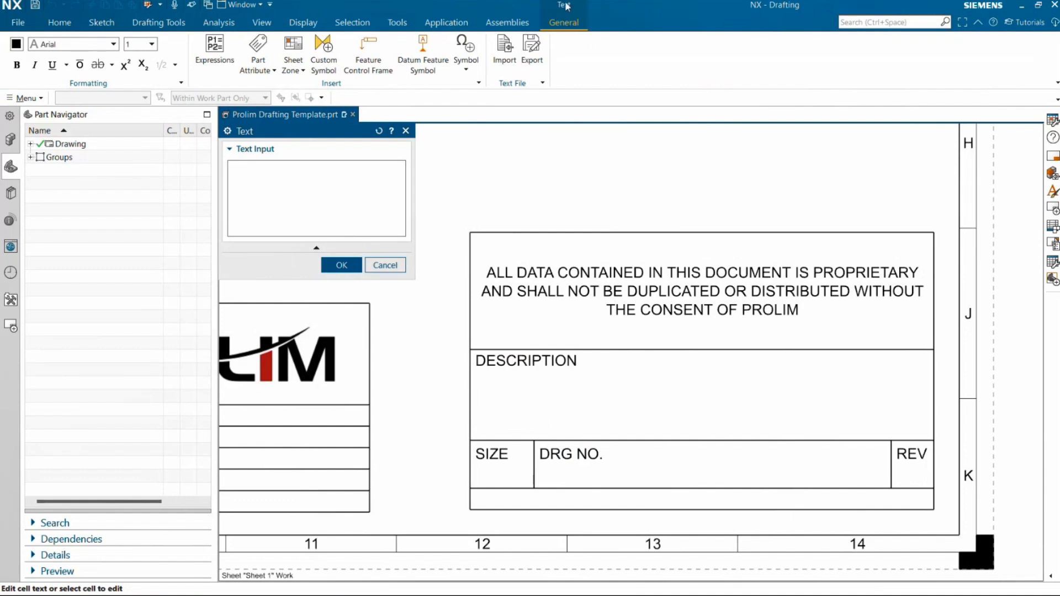
left_click(264, 74)
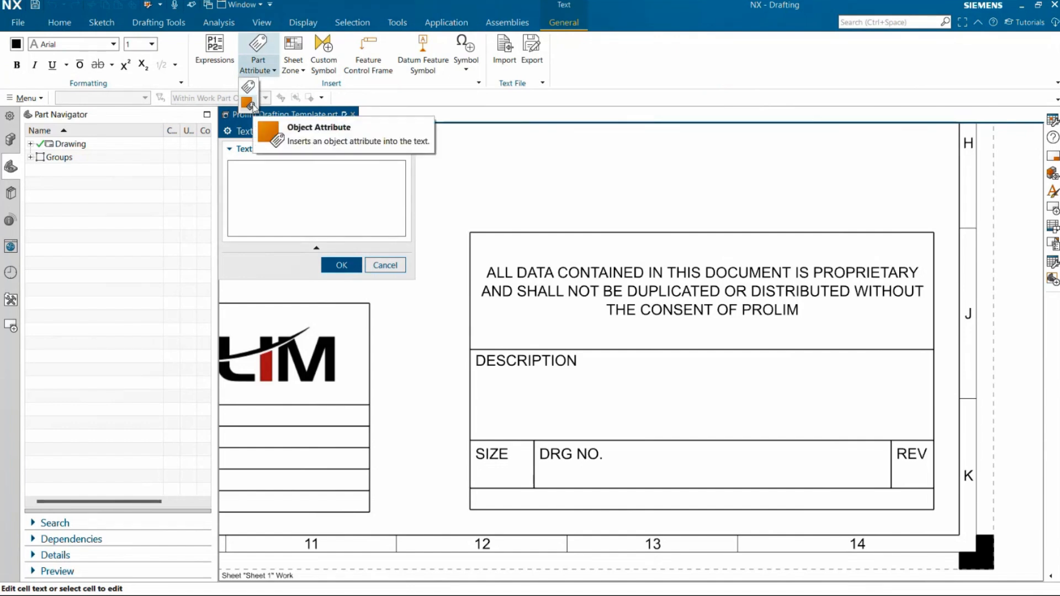
left_click(294, 77)
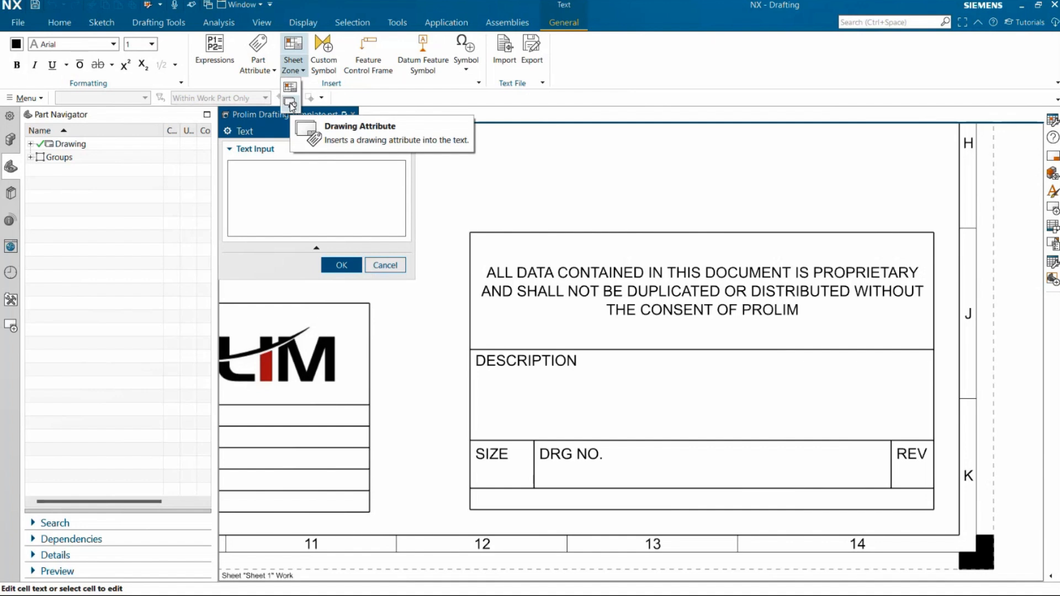
left_click(290, 104)
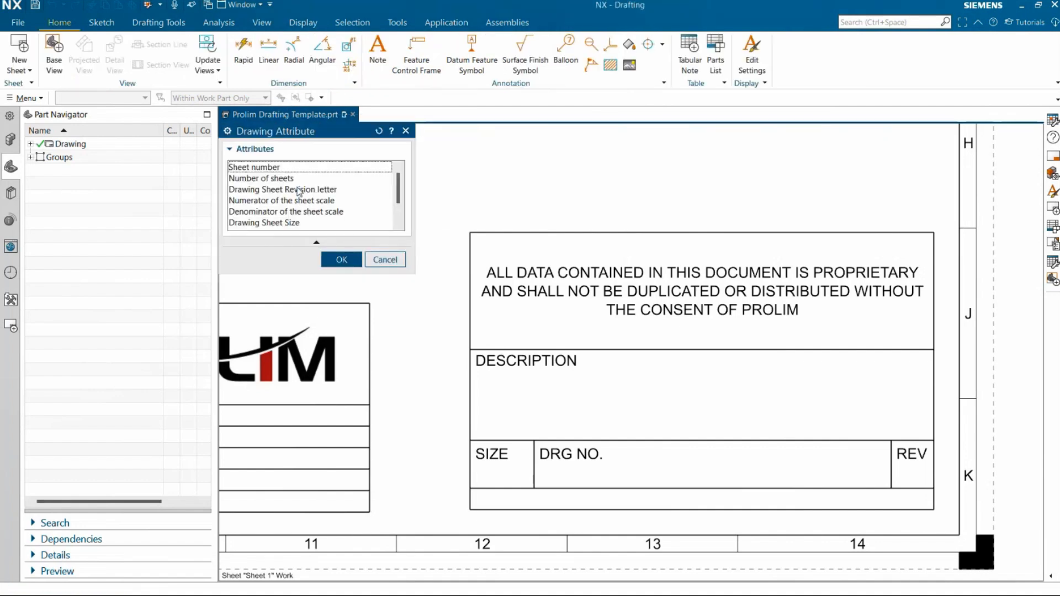
scroll(296, 207, "down", 1)
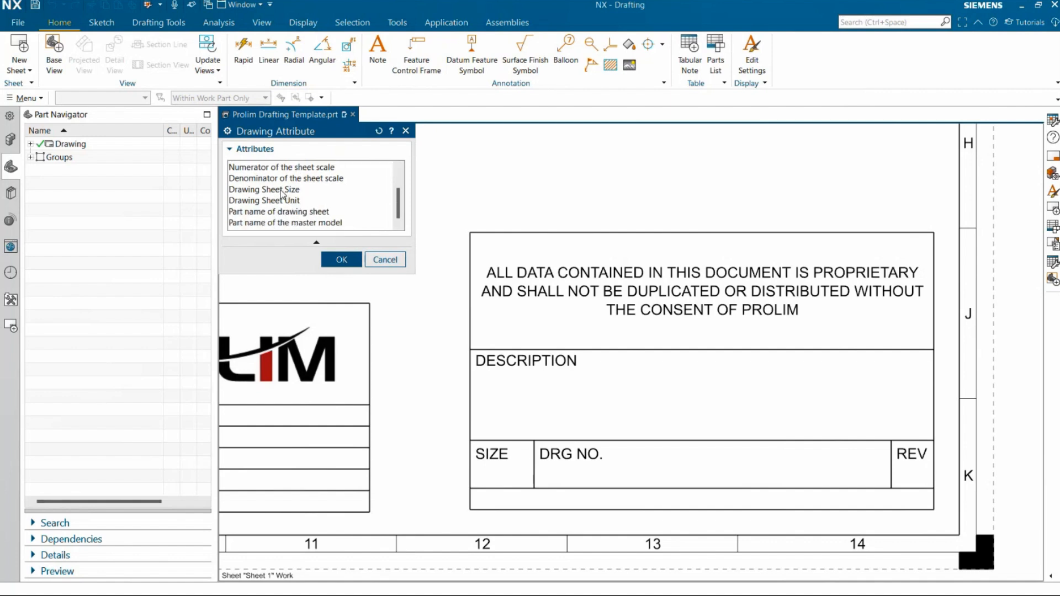
left_click(282, 191)
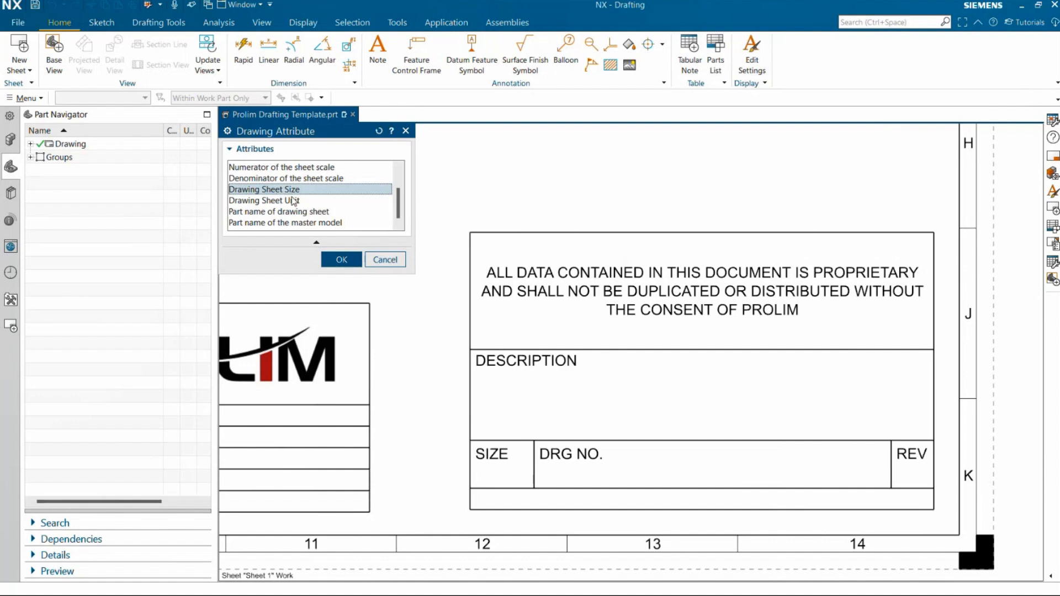
left_click(336, 258)
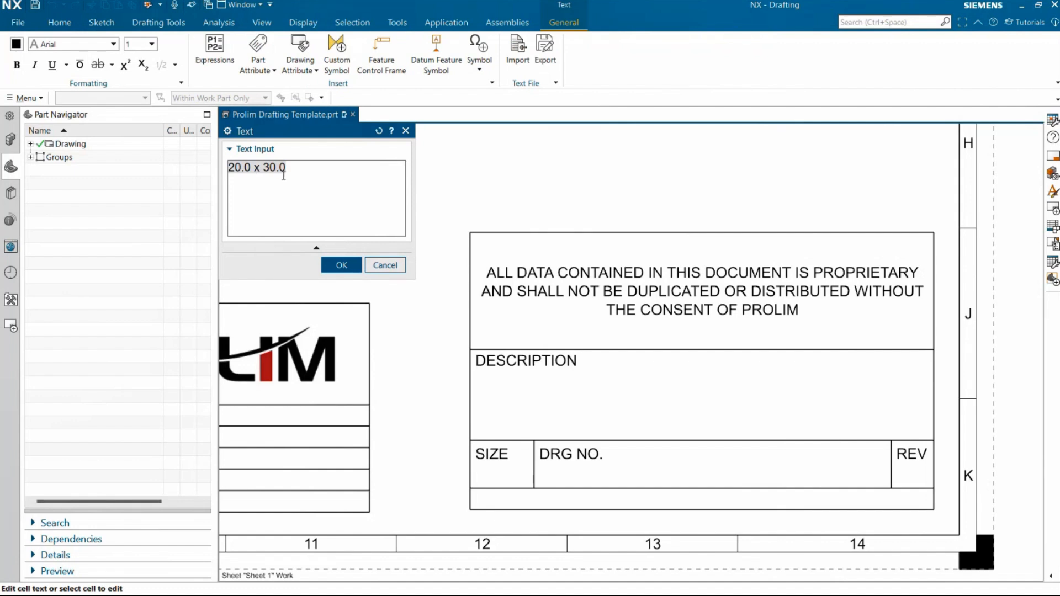
mouse_move(275, 172)
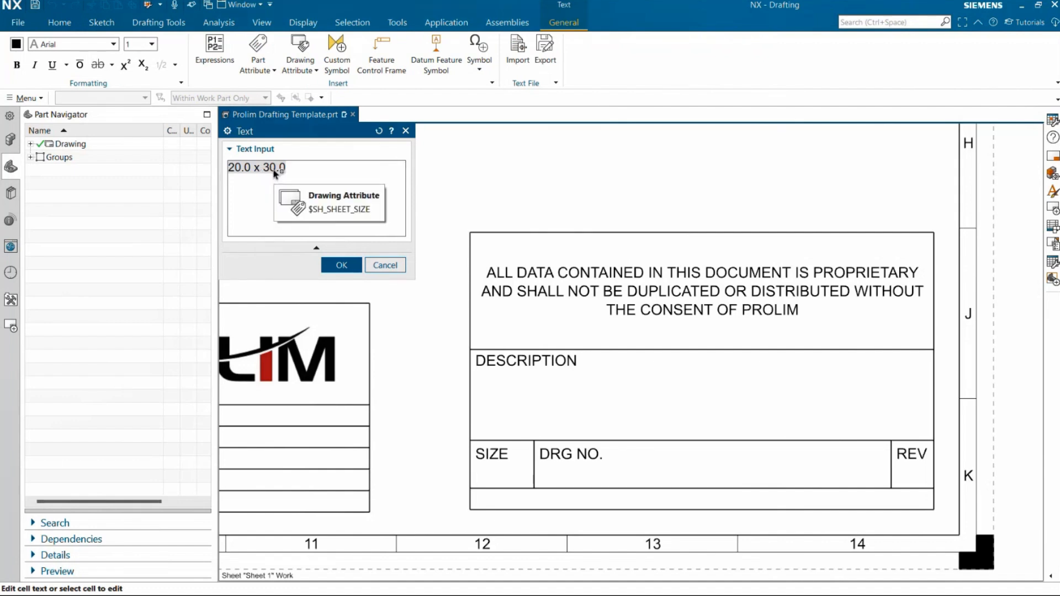
left_click(331, 264)
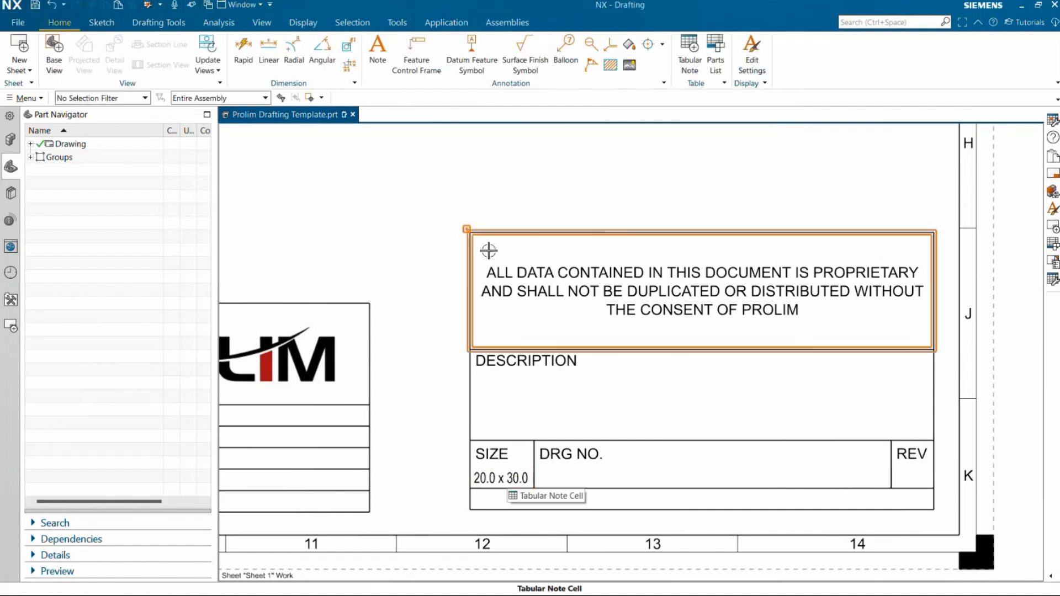
left_click(467, 229)
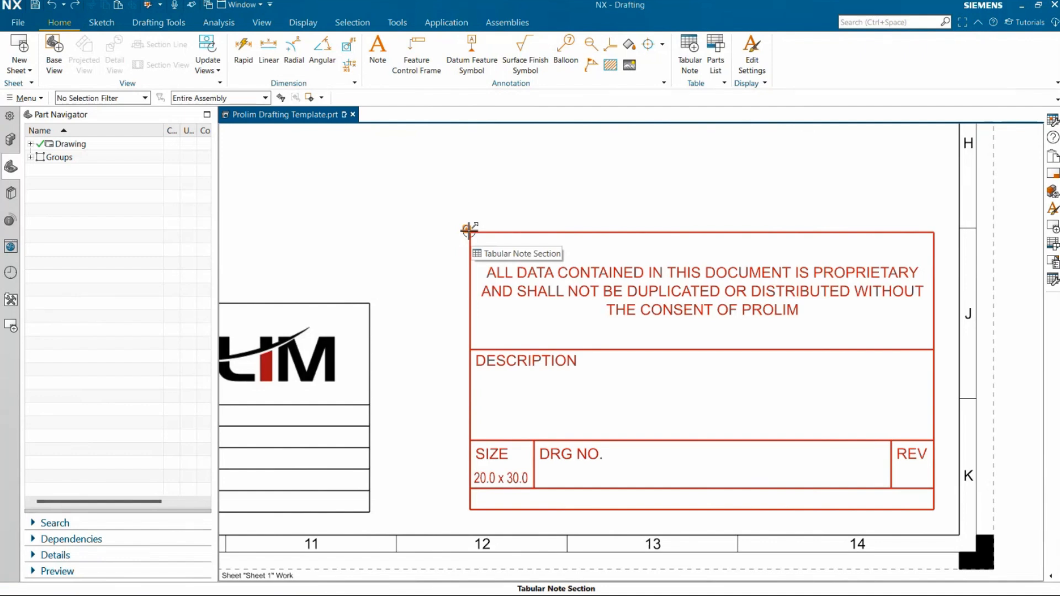
key("Escape")
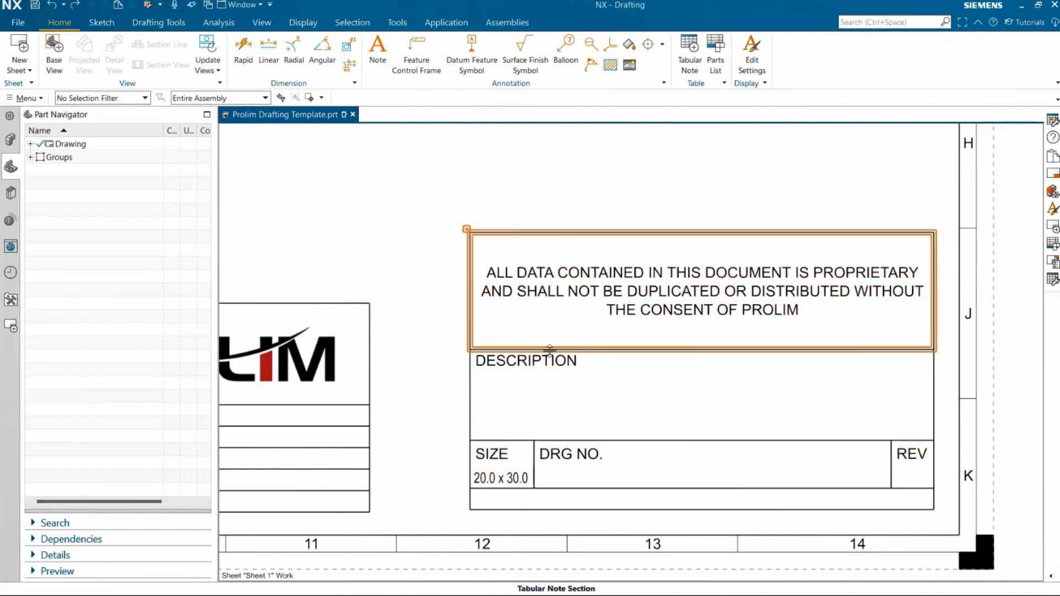
Step: Fill the blank cell below DESCRIPTION with the drawing attribute Part name of the master model
left_click(577, 408)
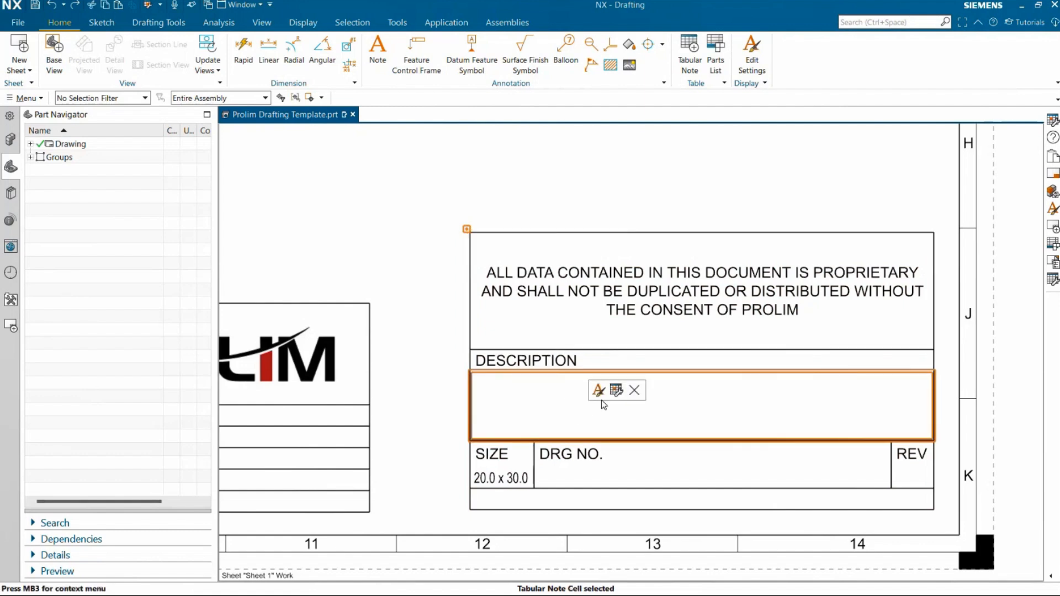
left_click(617, 391)
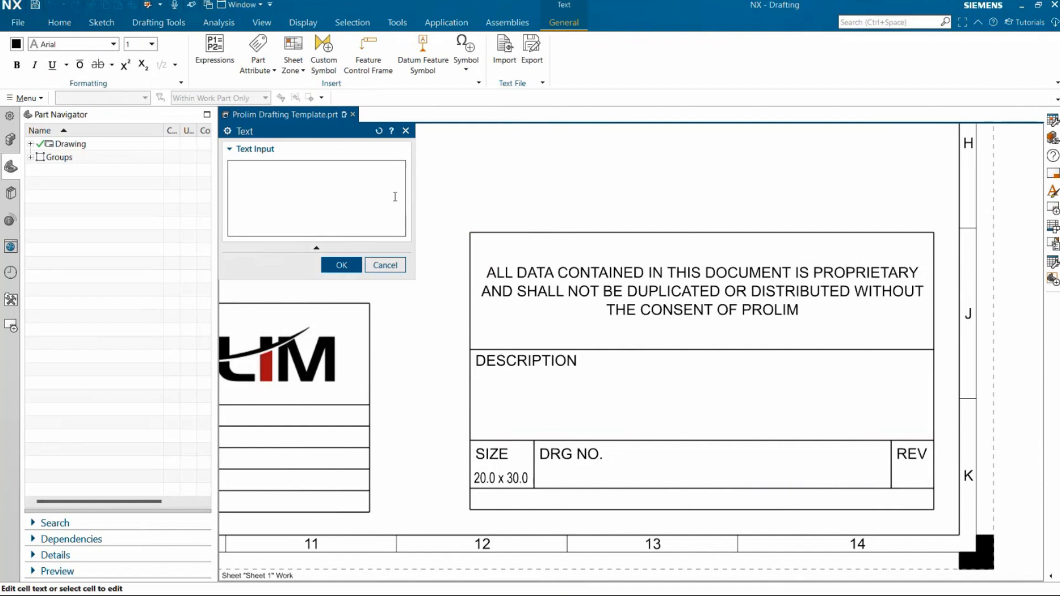
left_click(300, 71)
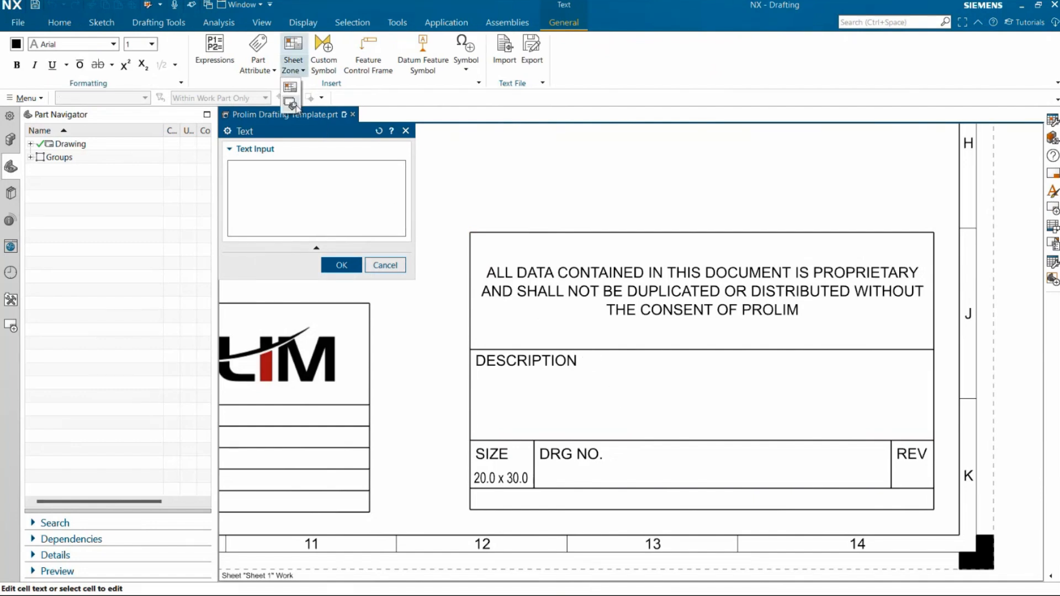
left_click(296, 105)
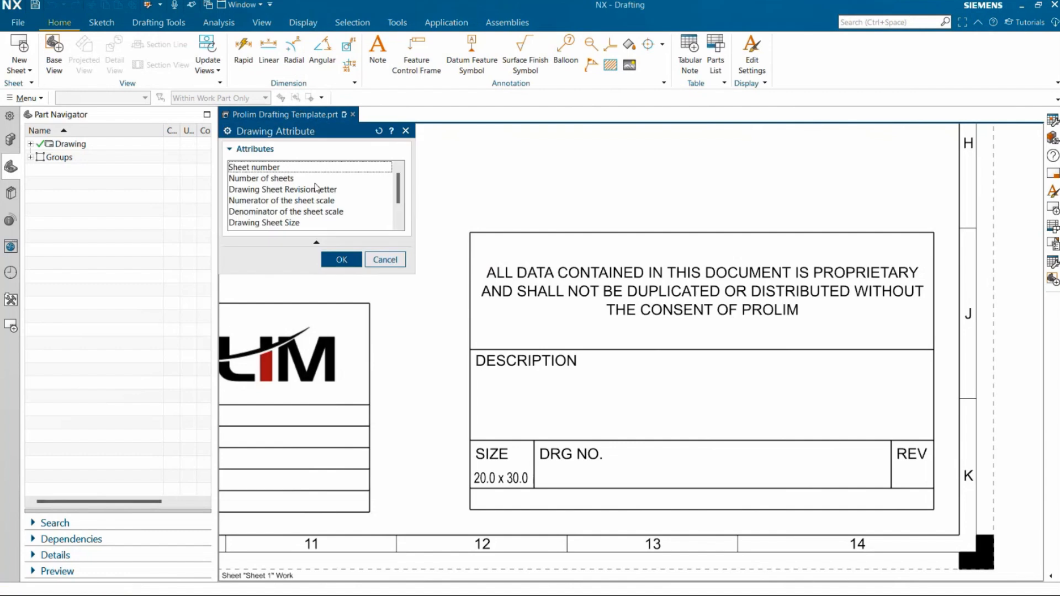
scroll(315, 184, "down", 1)
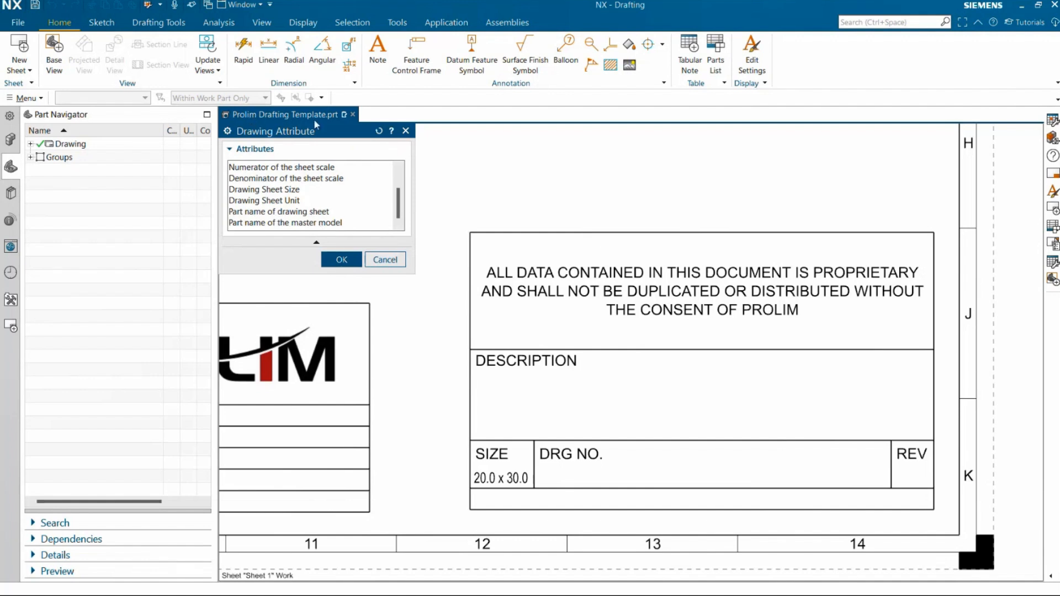
left_click(291, 223)
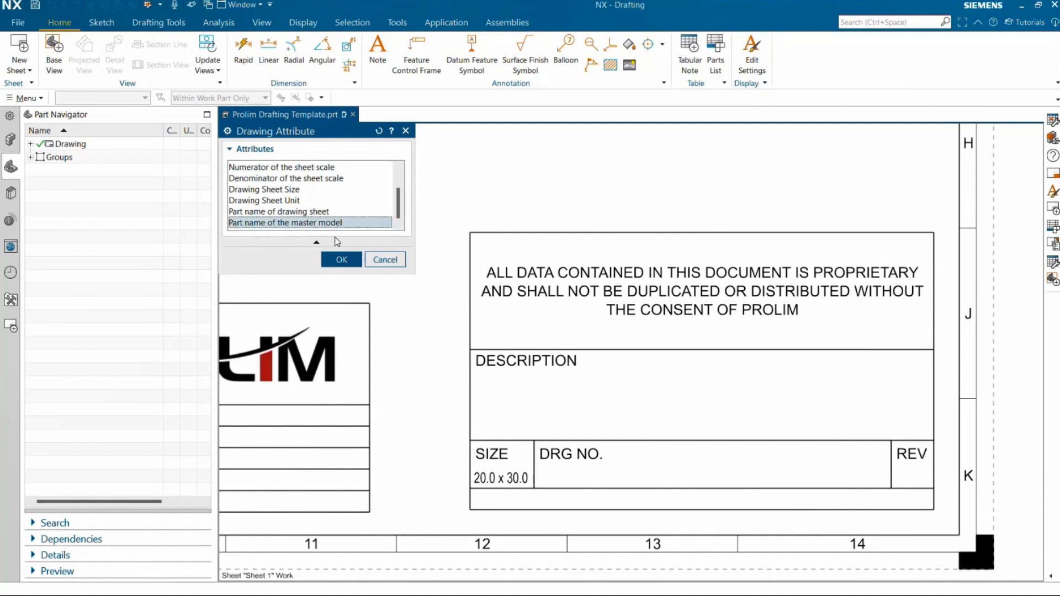
left_click(337, 260)
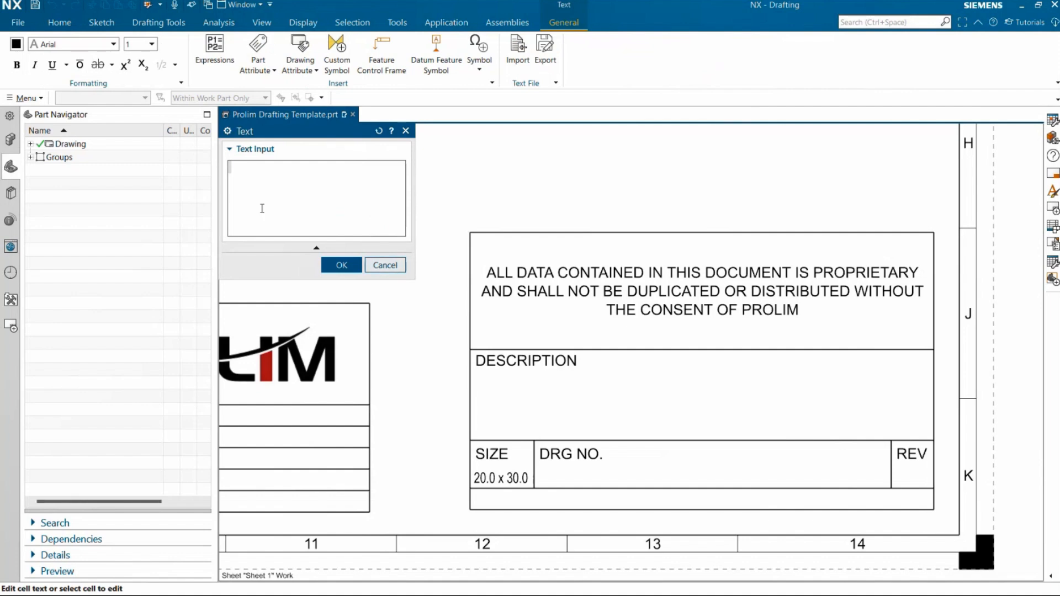
left_click(330, 265)
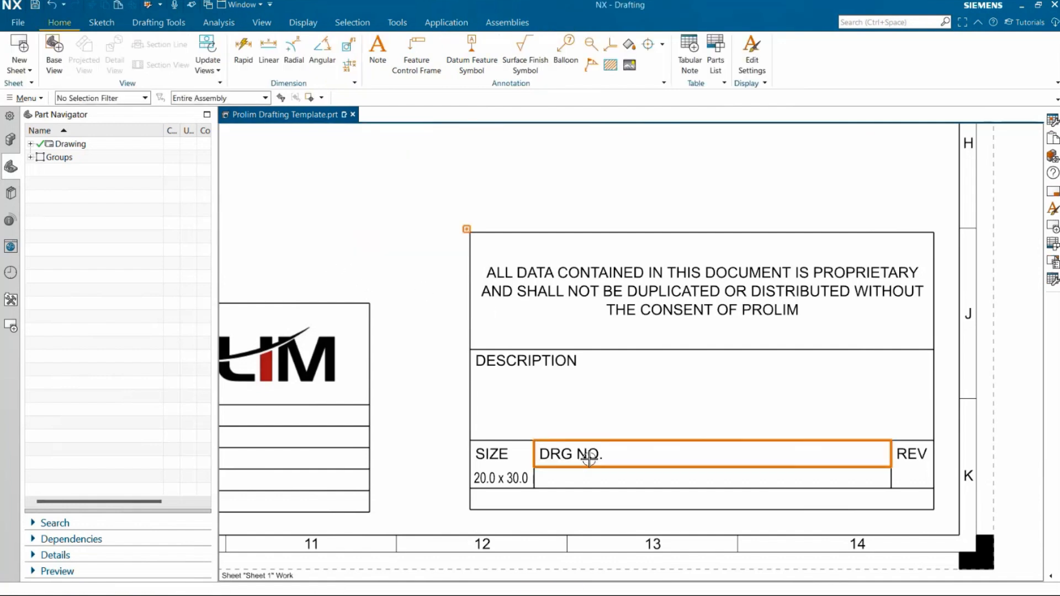
Step: Fill the blank cell below DRG NO. with the drawing attribute Part name of drawing sheet
left_click(601, 474)
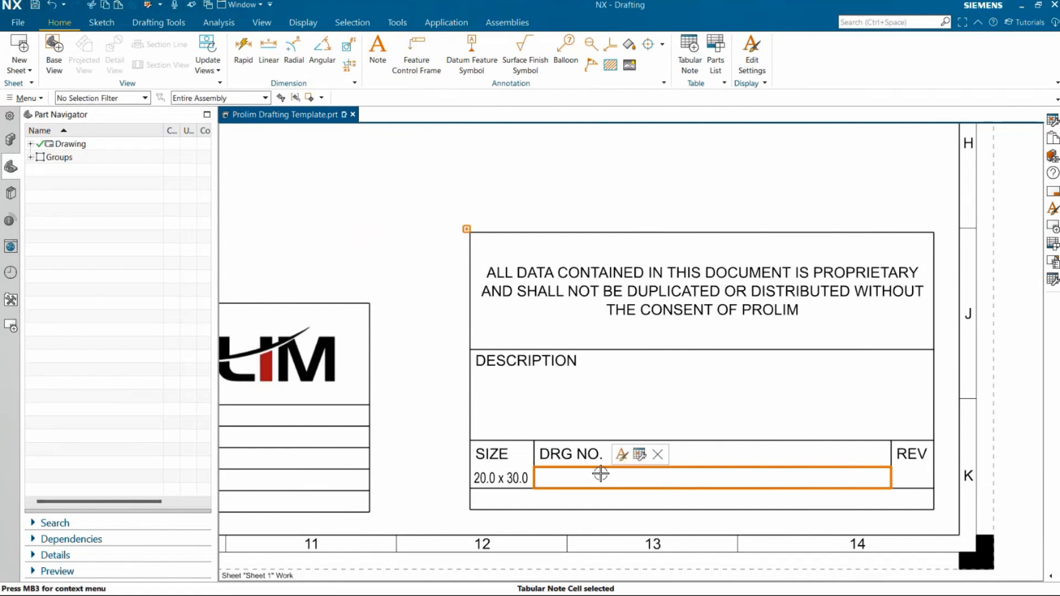
left_click(641, 455)
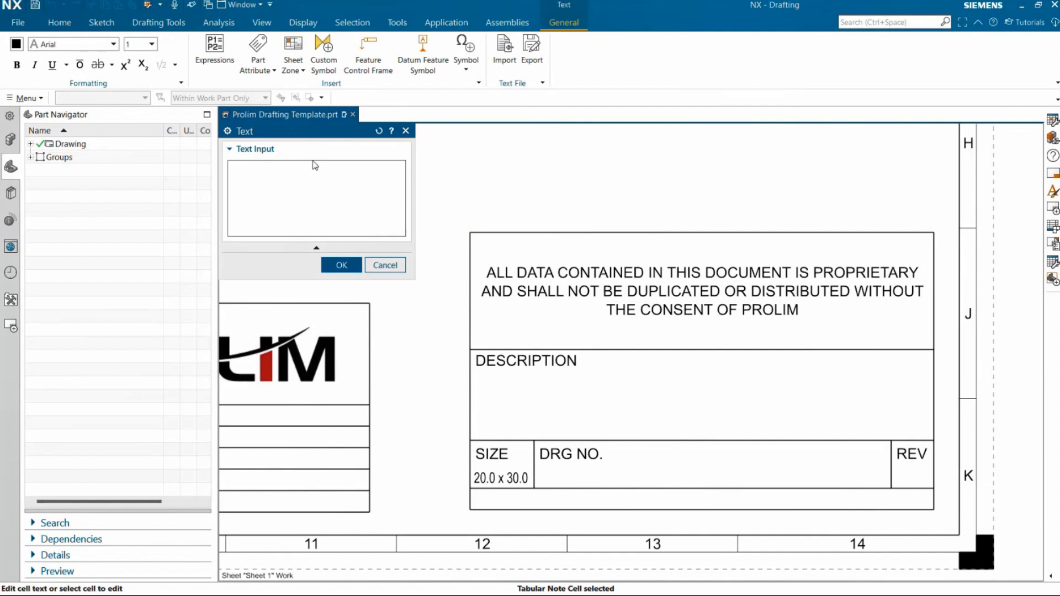
left_click(293, 65)
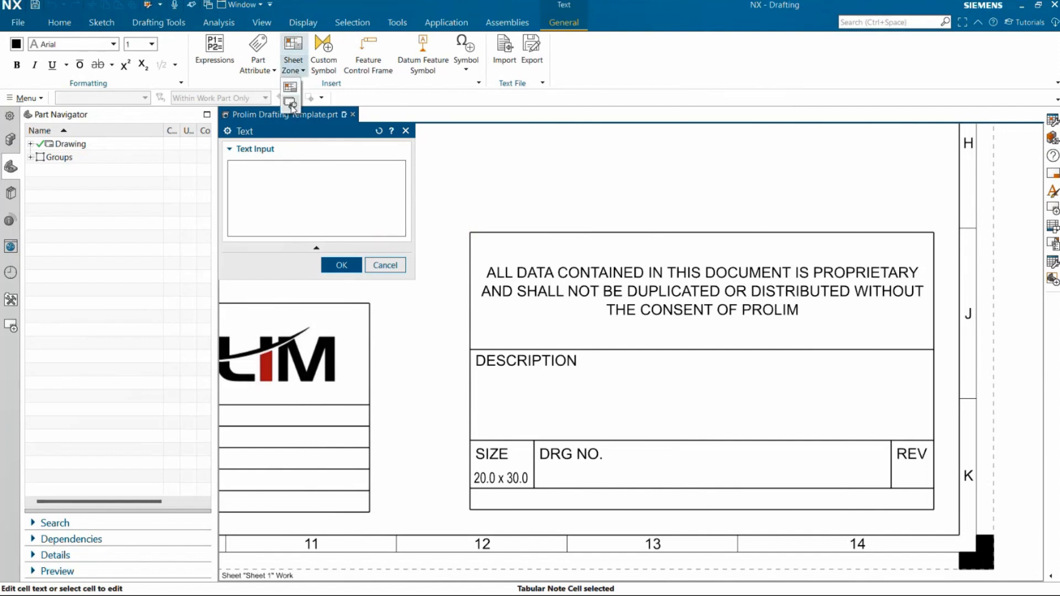
left_click(291, 104)
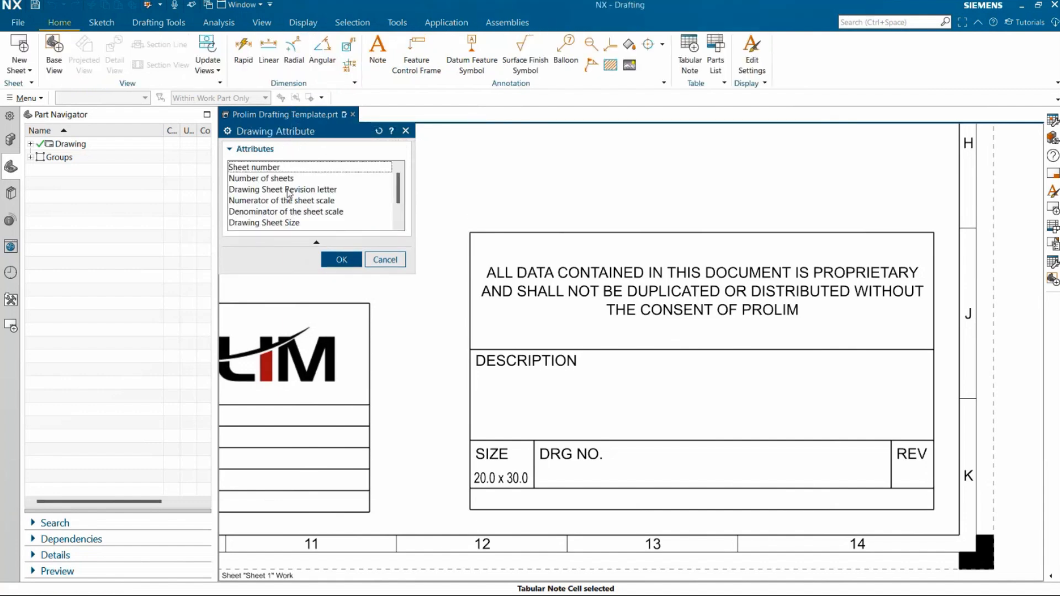
scroll(288, 206, "down", 1)
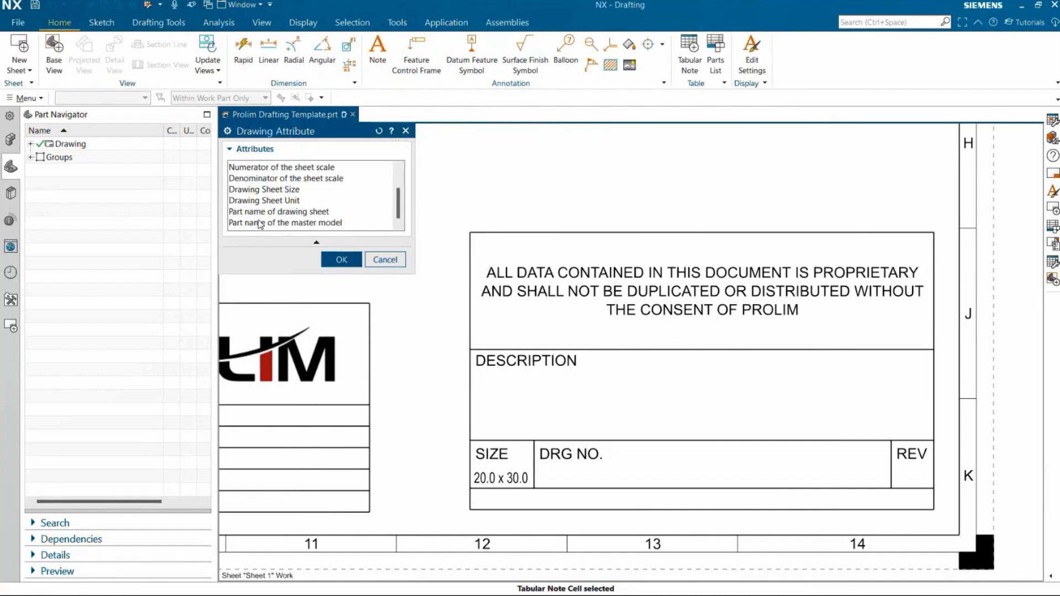
left_click(292, 213)
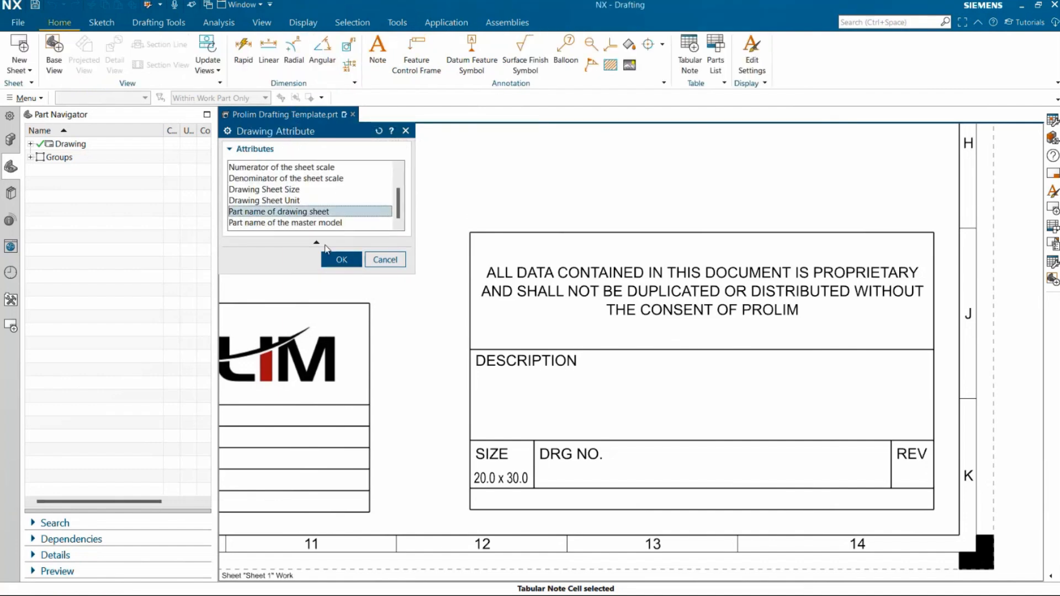
left_click(333, 258)
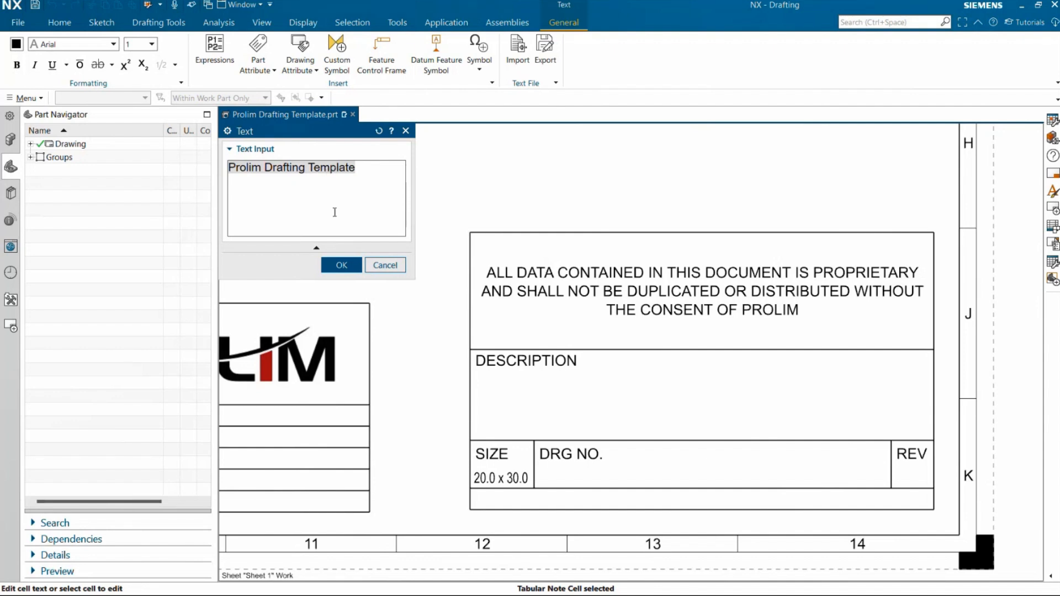
left_click(340, 266)
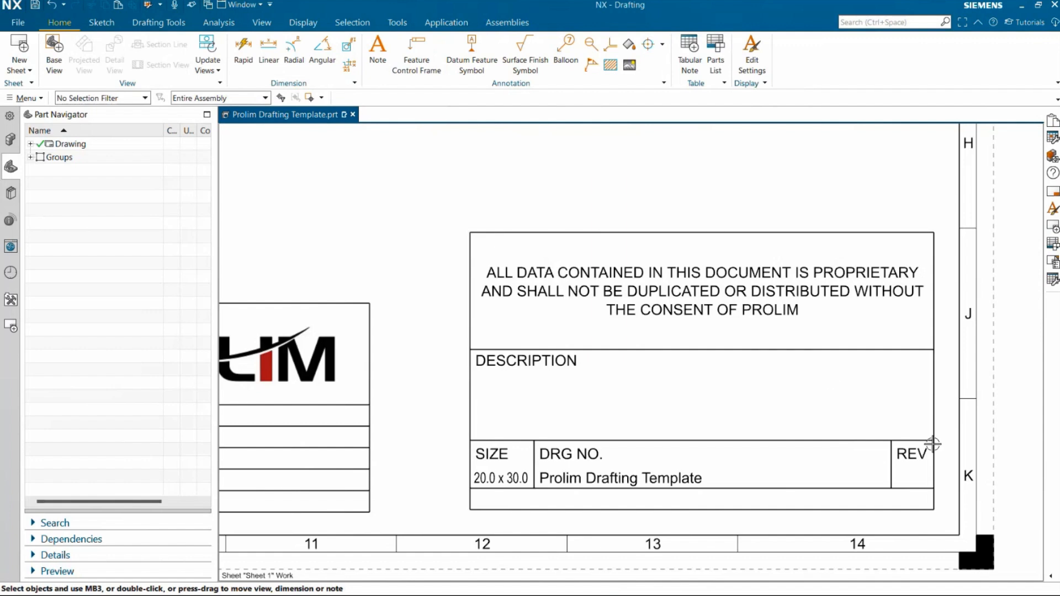
Step: Link the blank cell below REV in the information table to the Drawing Sheet Revision letter drawing attribute
left_click(917, 478)
right_click(916, 478)
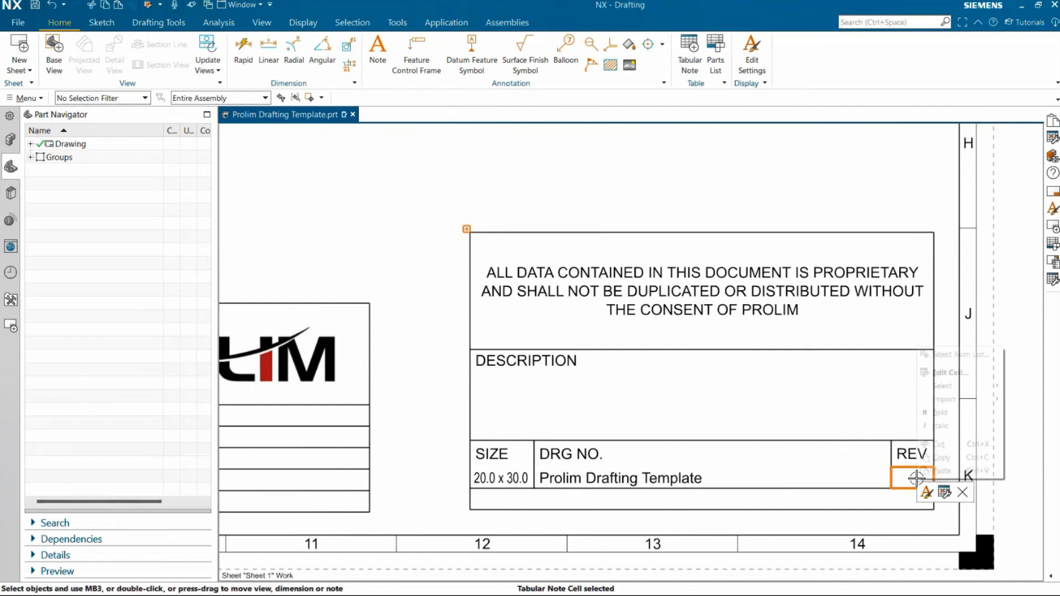
left_click(942, 492)
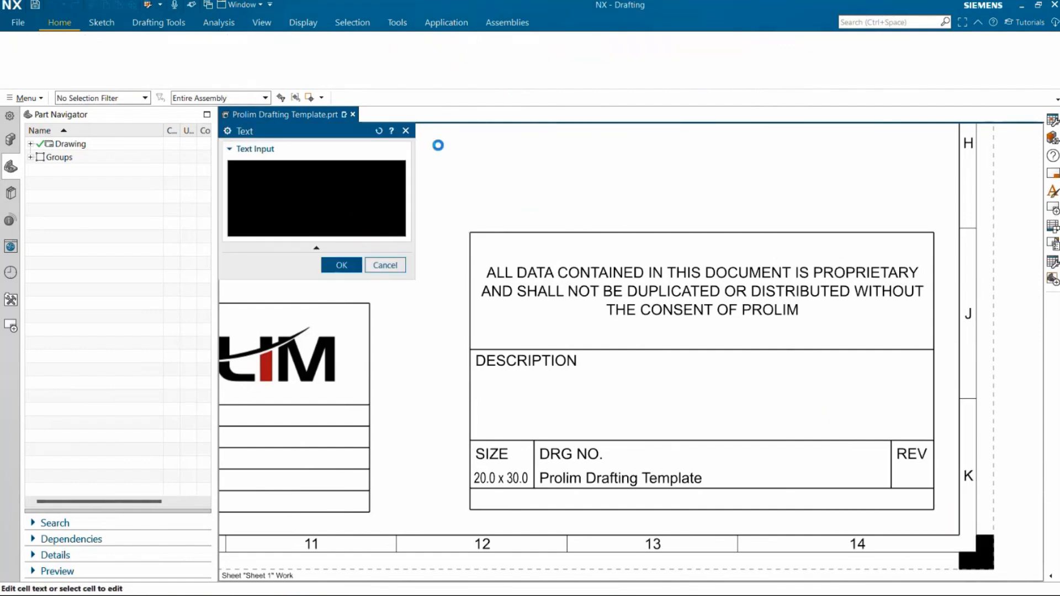
left_click(287, 74)
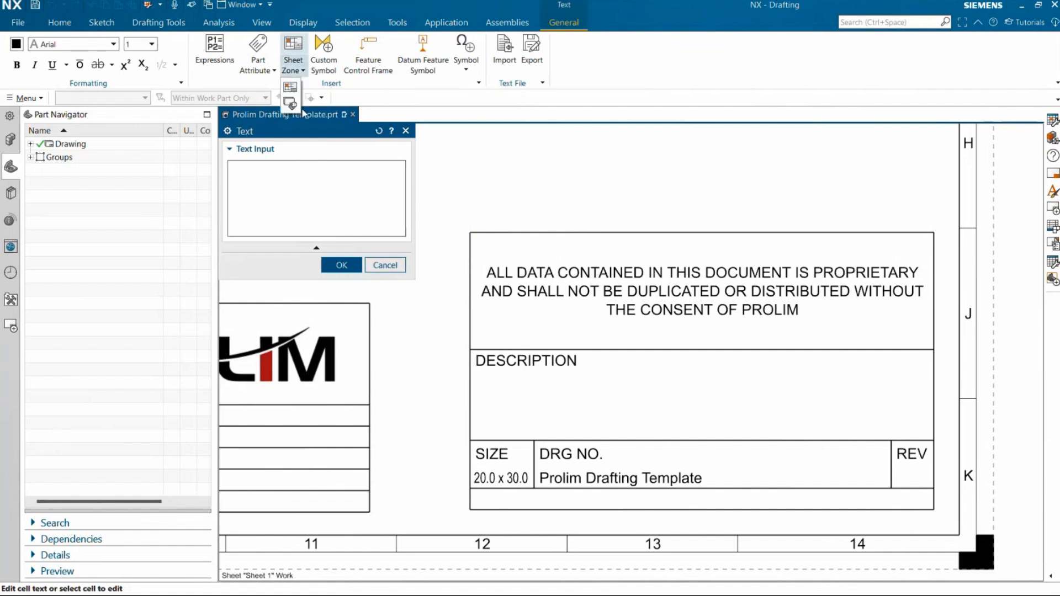
left_click(297, 109)
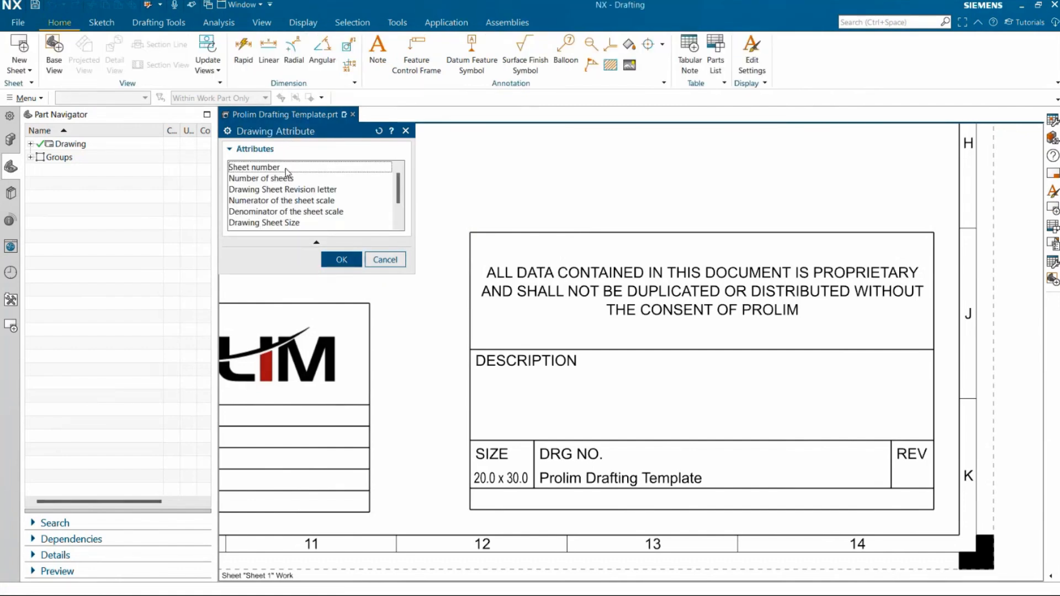
left_click(319, 190)
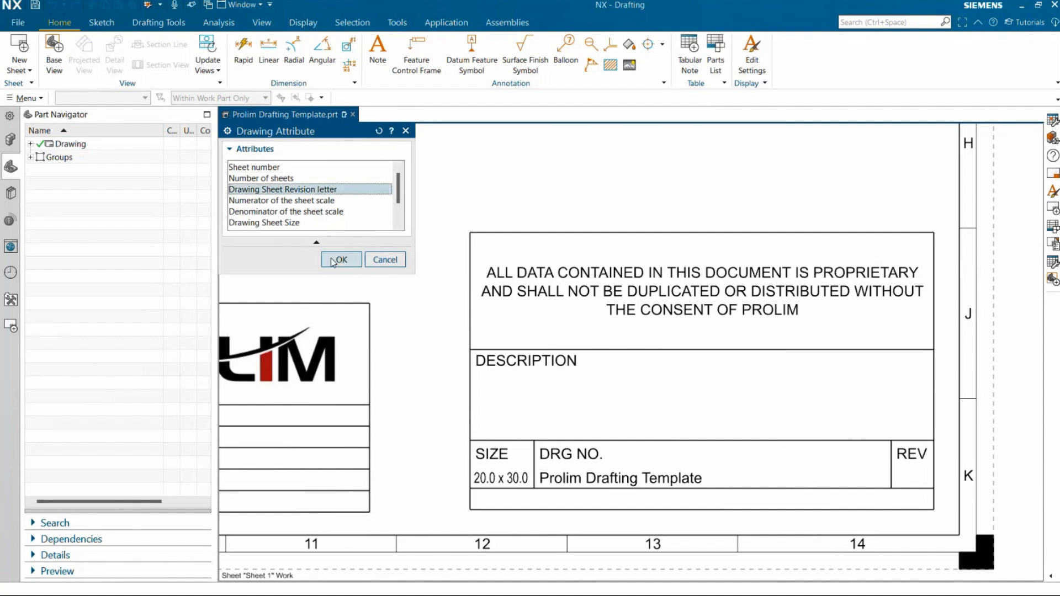
left_click(332, 260)
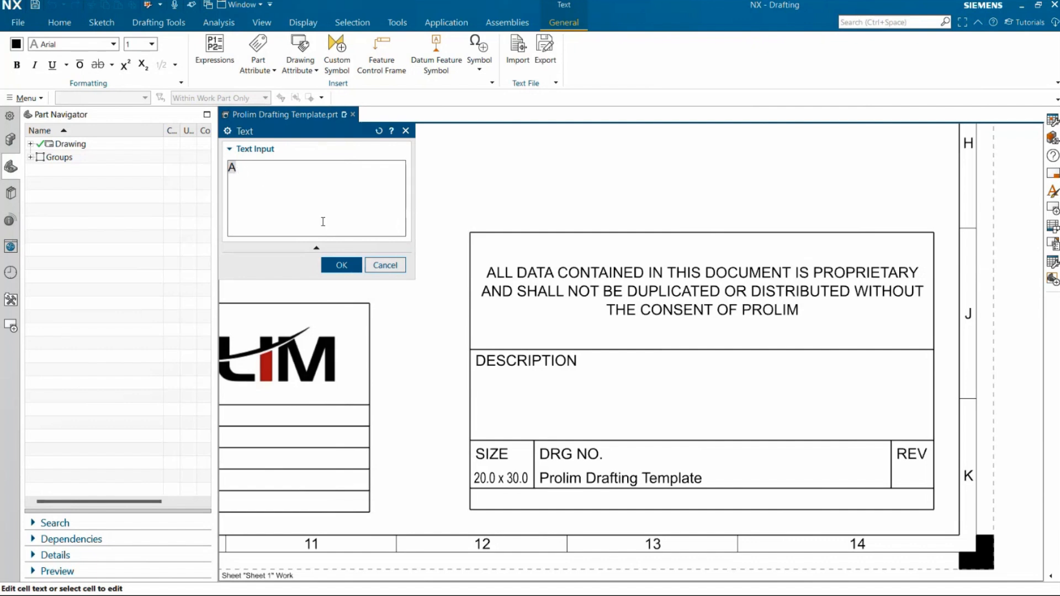
left_click(341, 265)
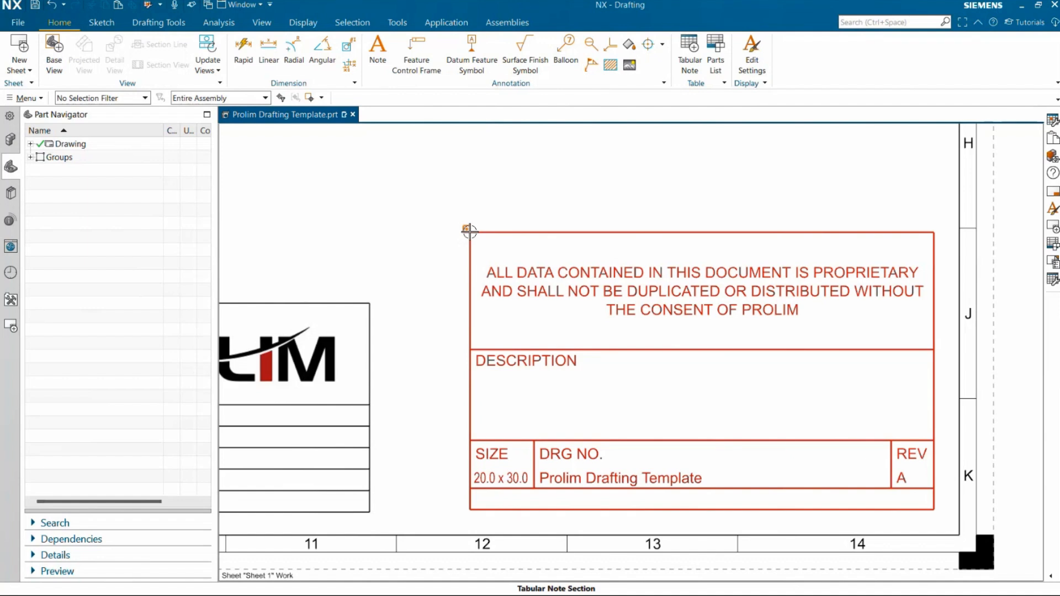
Step: Start adding an assembly component and browse to the inner 1_Concept_Design folder under Tech Talk for its part file
scroll(332, 224, "down", 4)
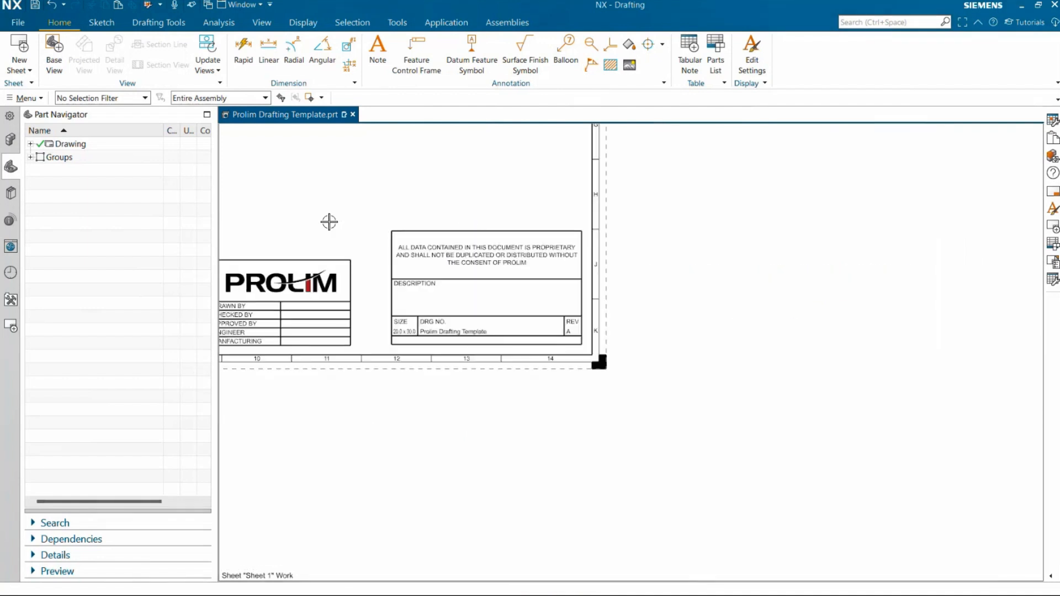
mouse_move(305, 189)
middle_mouse_down()
mouse_move(431, 239)
mouse_move(627, 380)
mouse_move(671, 389)
middle_mouse_up()
scroll(510, 298, "down", 3)
middle_click_drag(486, 280, 551, 355)
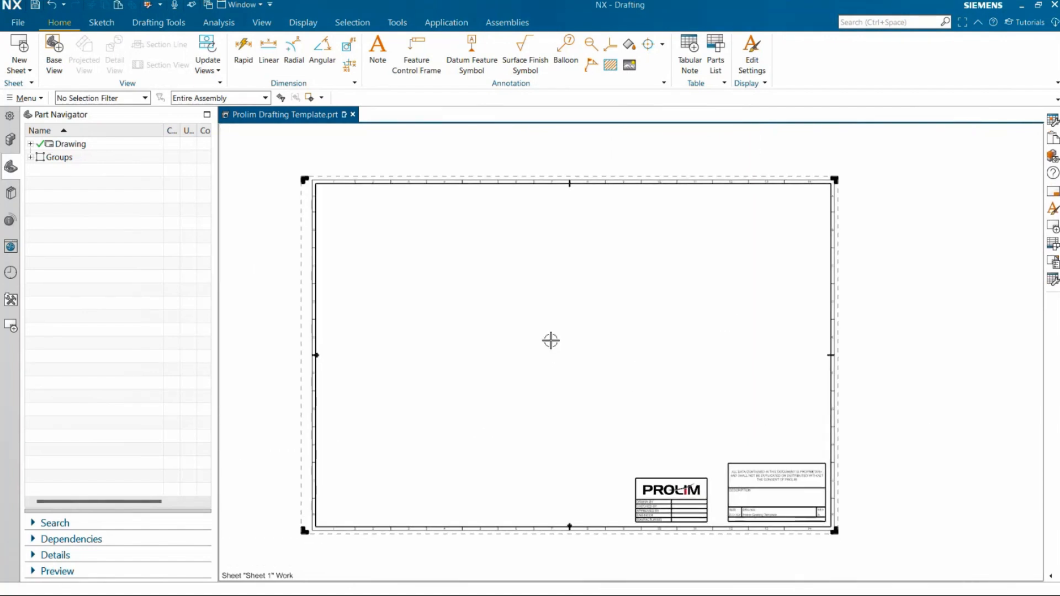
left_click(508, 23)
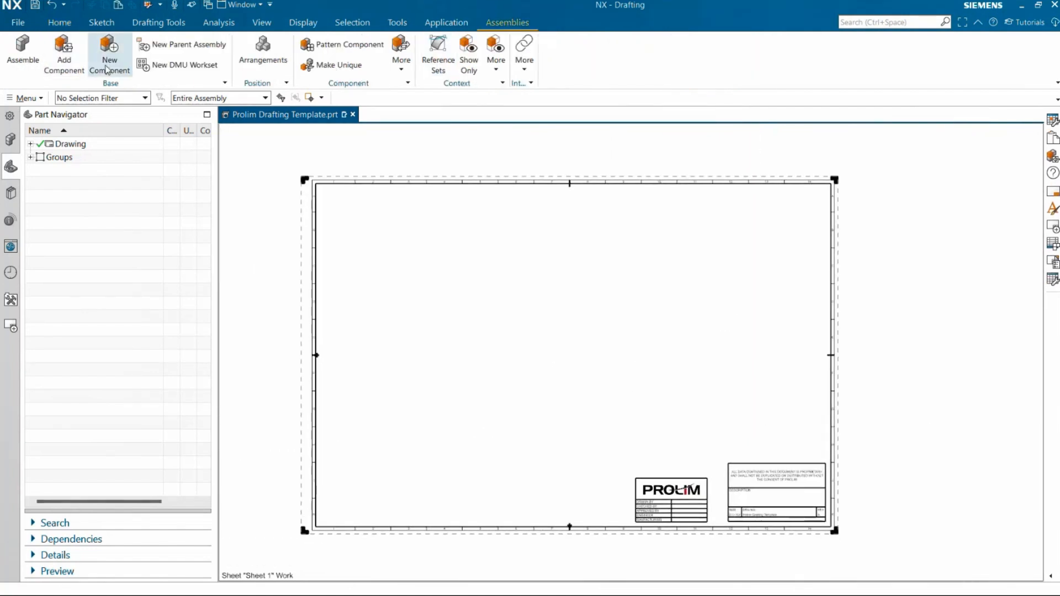
left_click(69, 64)
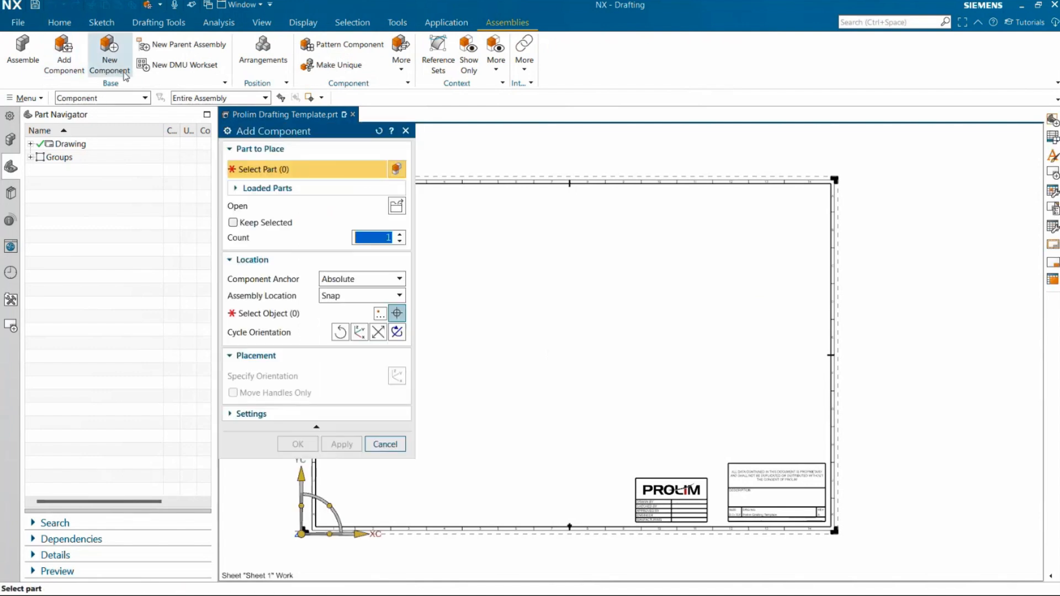
left_click(396, 207)
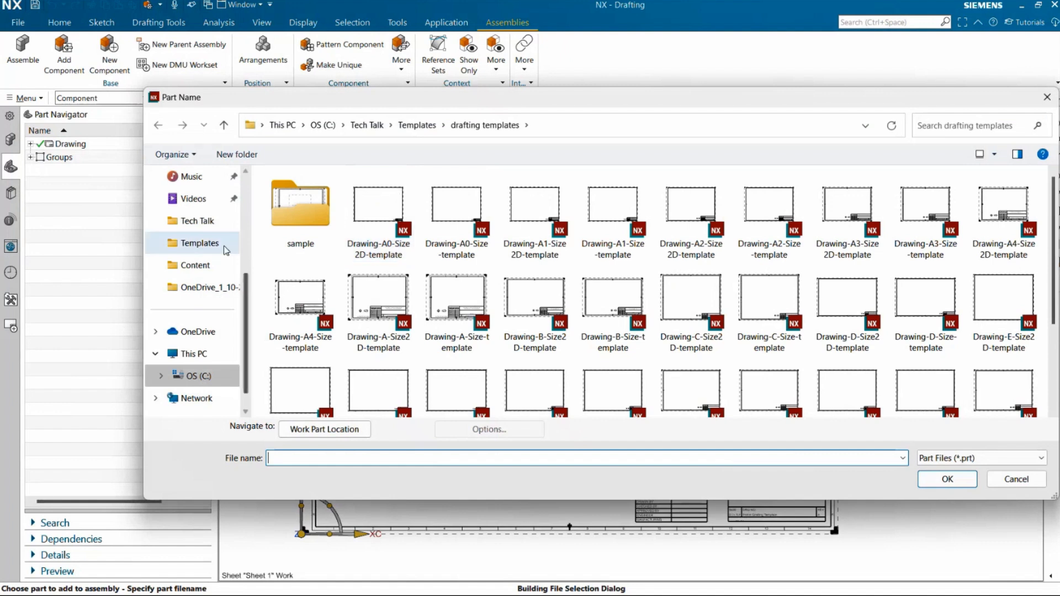
left_click(224, 271)
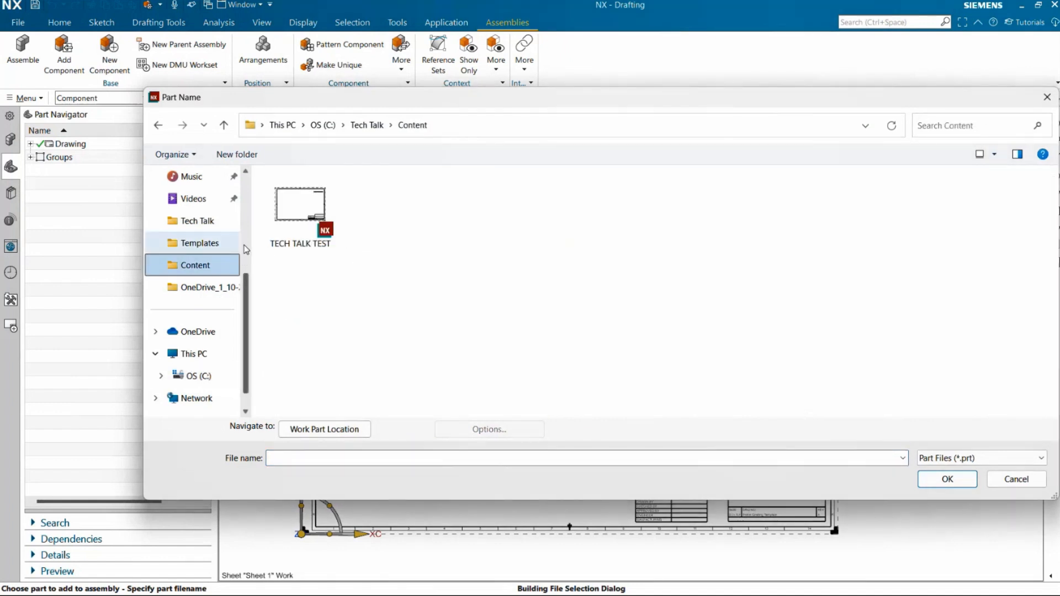
left_click(358, 130)
double_click(300, 207)
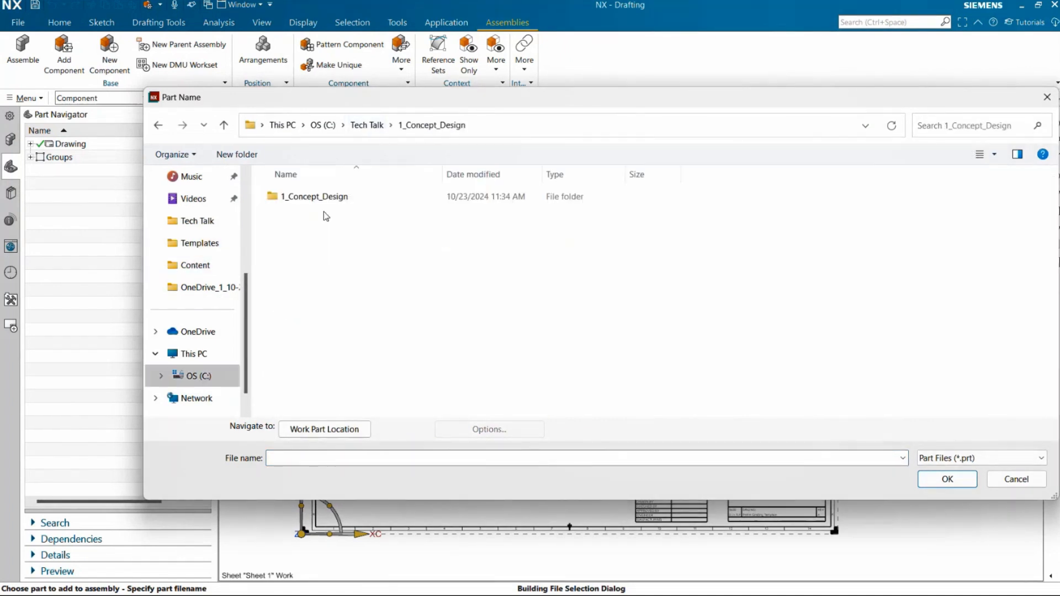
double_click(352, 193)
scroll(767, 238, "down", 5)
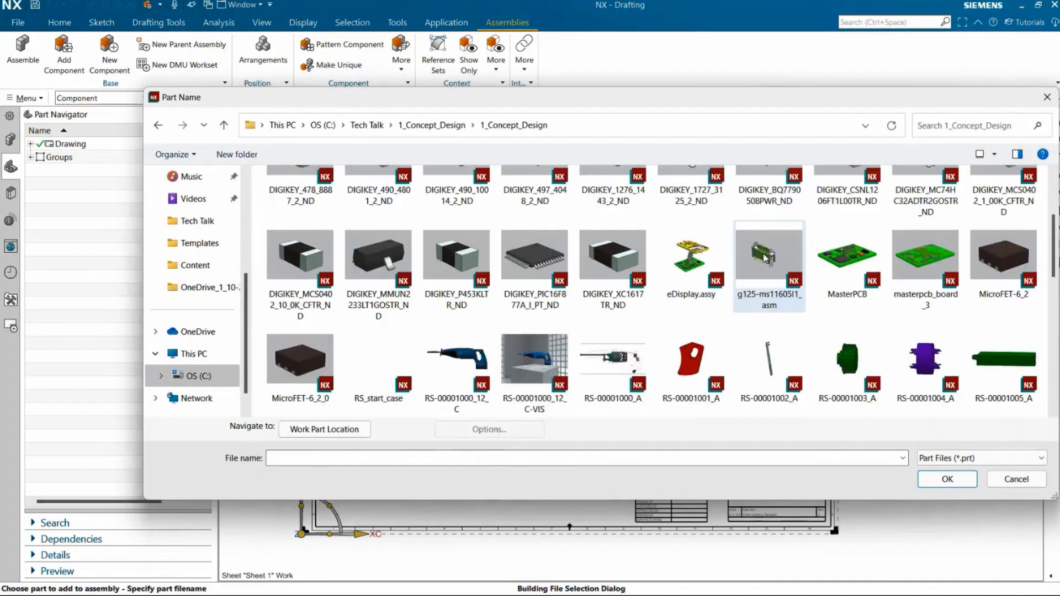
Step: Add one instance of the RS-00001000_12_C part as a component, using Absolute anchor and Snap location on the sheet
left_click(459, 298)
left_click(946, 479)
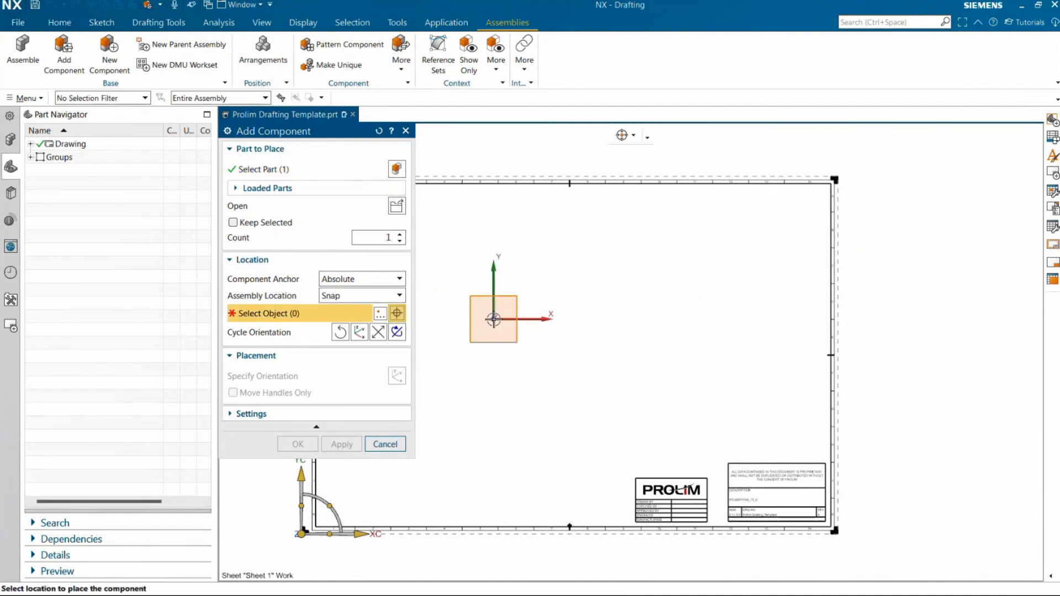
left_click(493, 319)
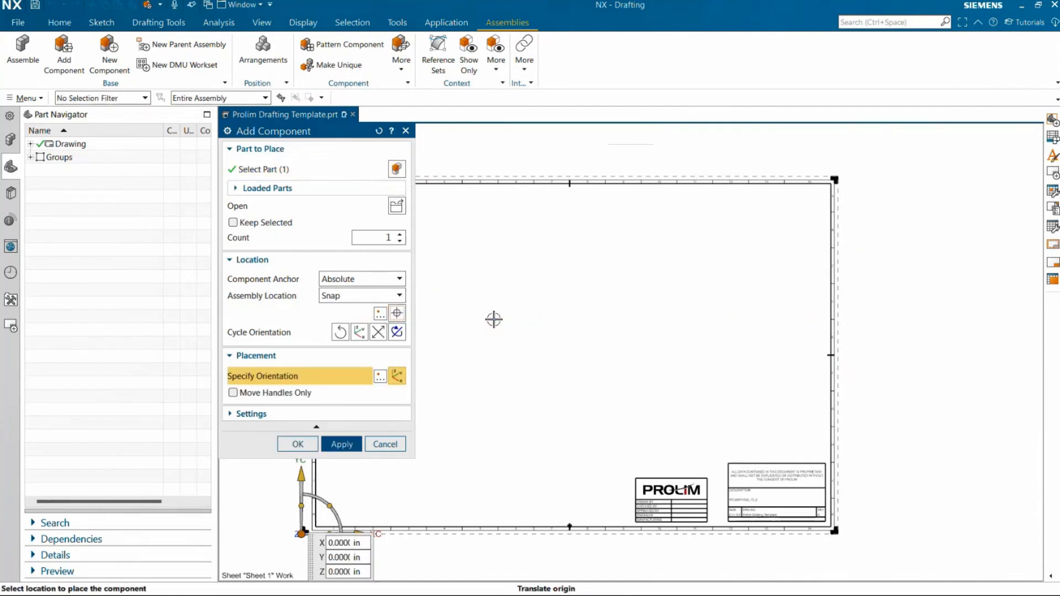
left_click(298, 444)
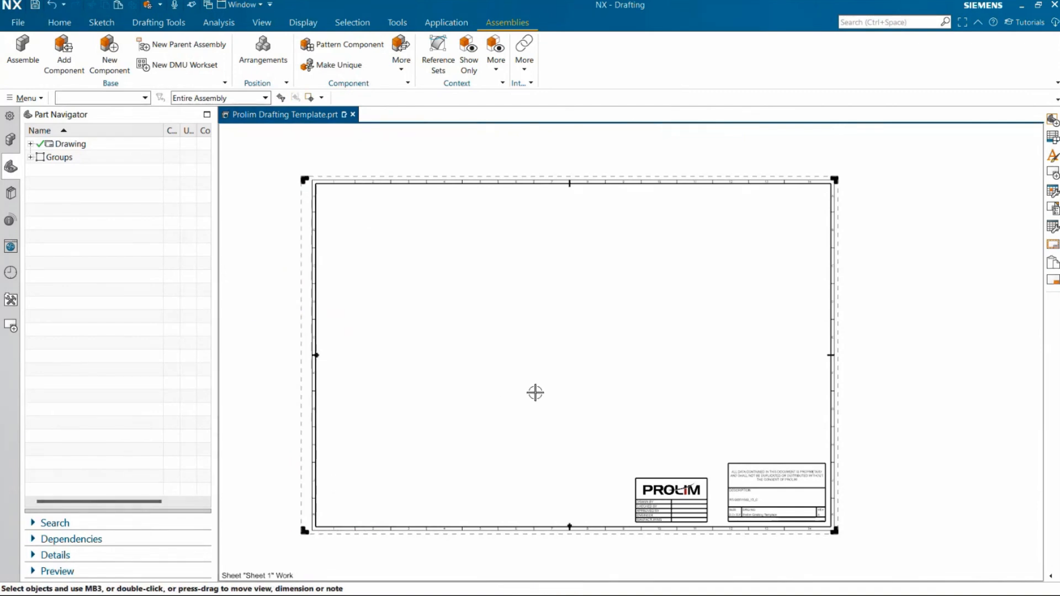
Step: Check the table's DESCRIPTION cell, start a parts list for the added assembly and set its header location to Above
scroll(805, 540, "up", 6)
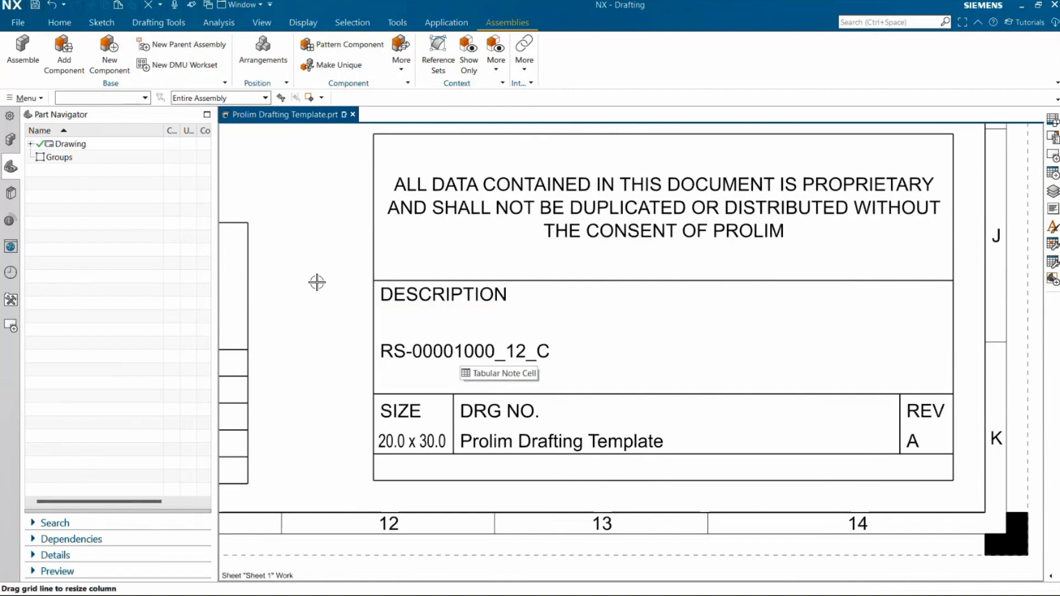
key("ctrl+f")
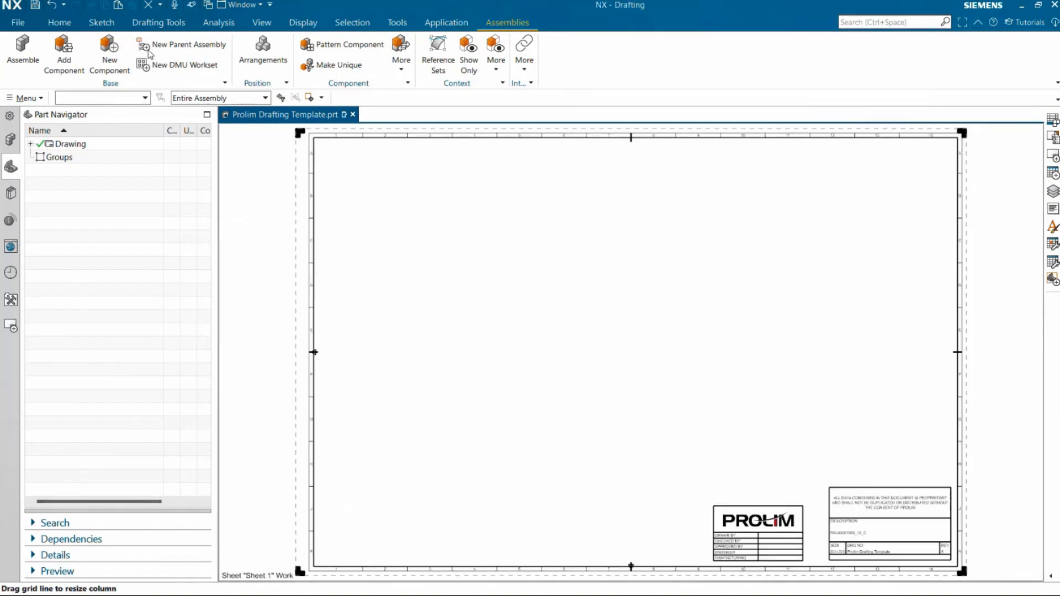
left_click(54, 25)
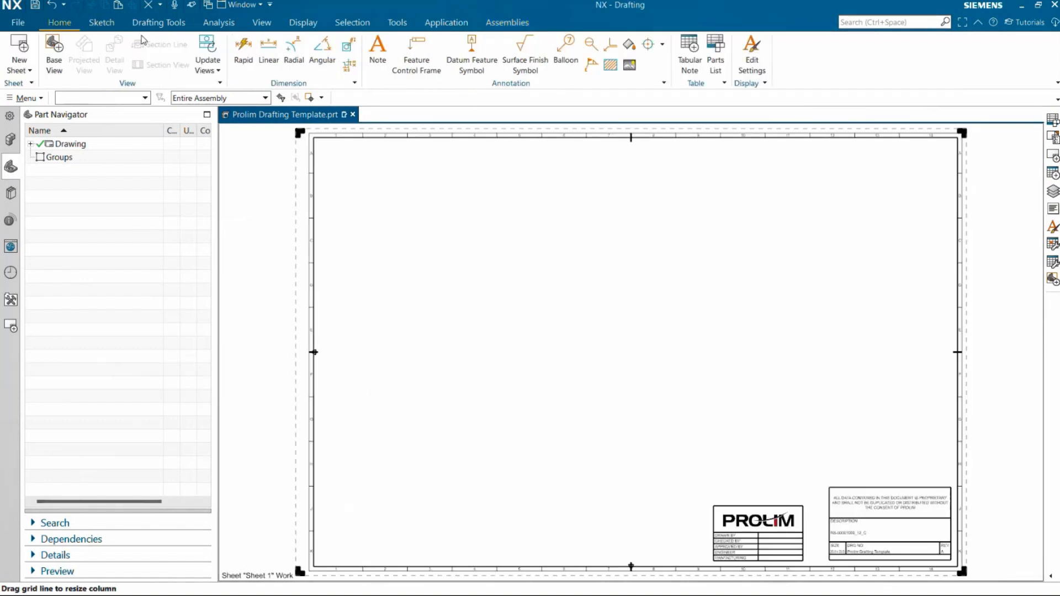
left_click(716, 65)
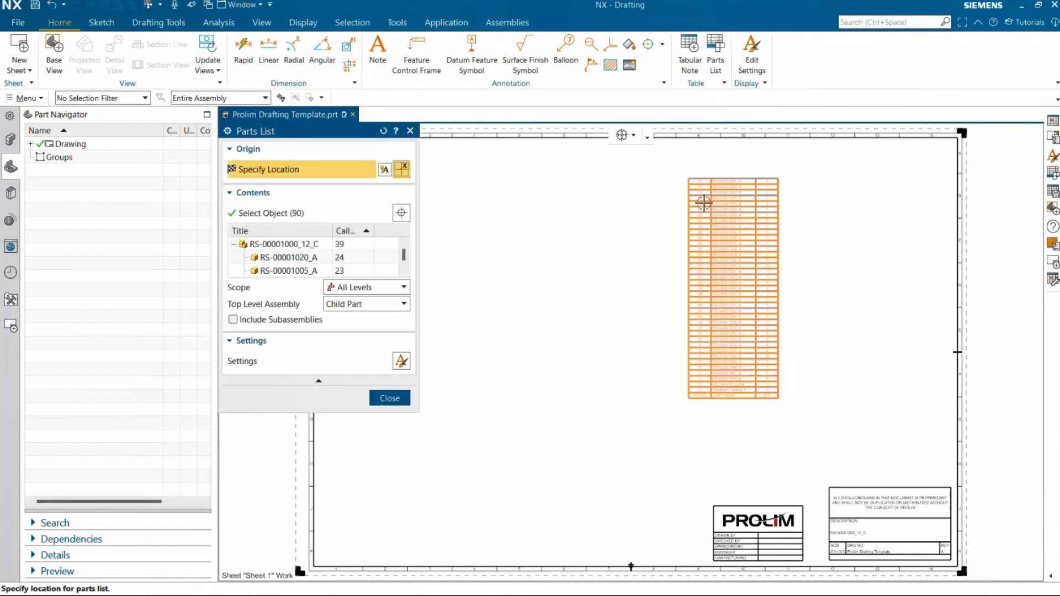
scroll(699, 175, "up", 3)
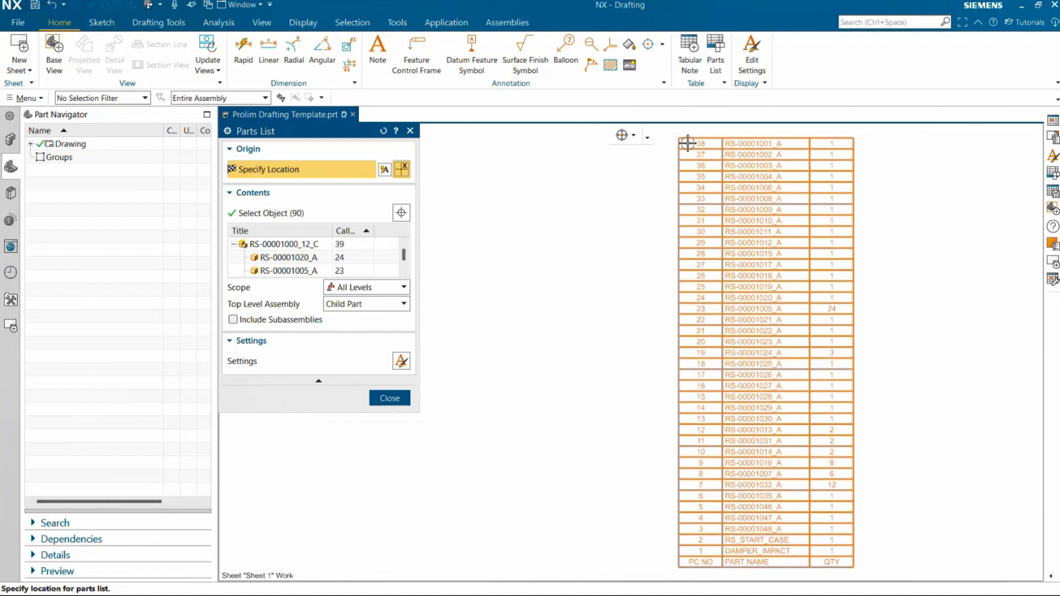
scroll(686, 142, "down", 4)
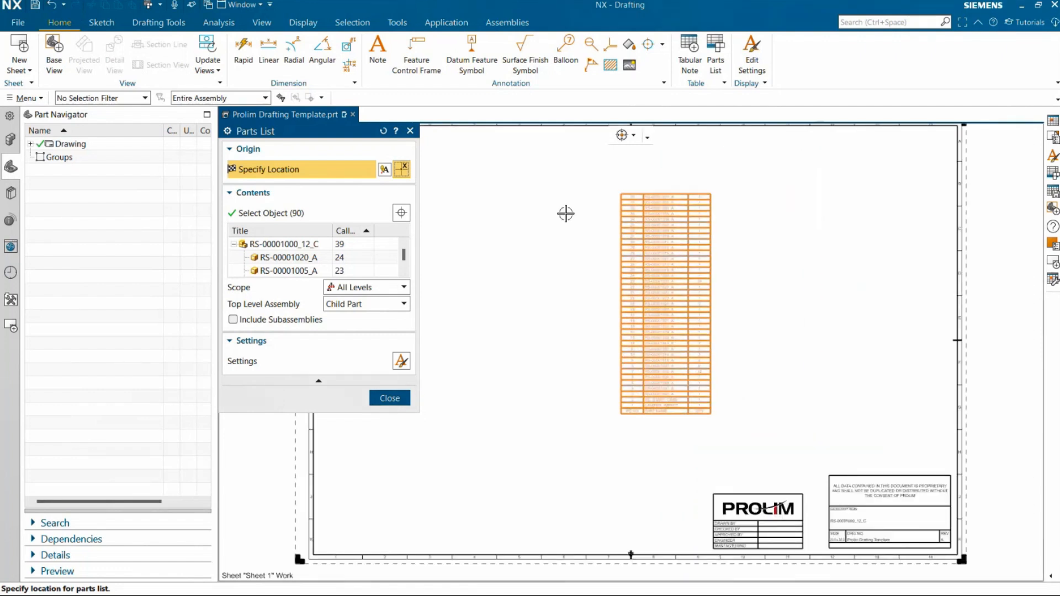
left_click(401, 362)
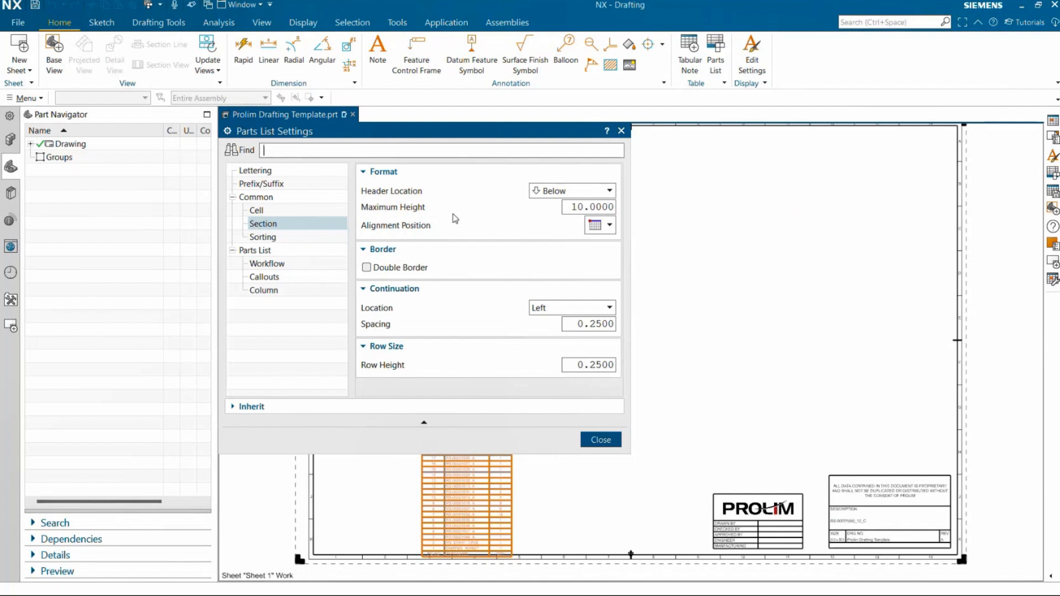
left_click(554, 194)
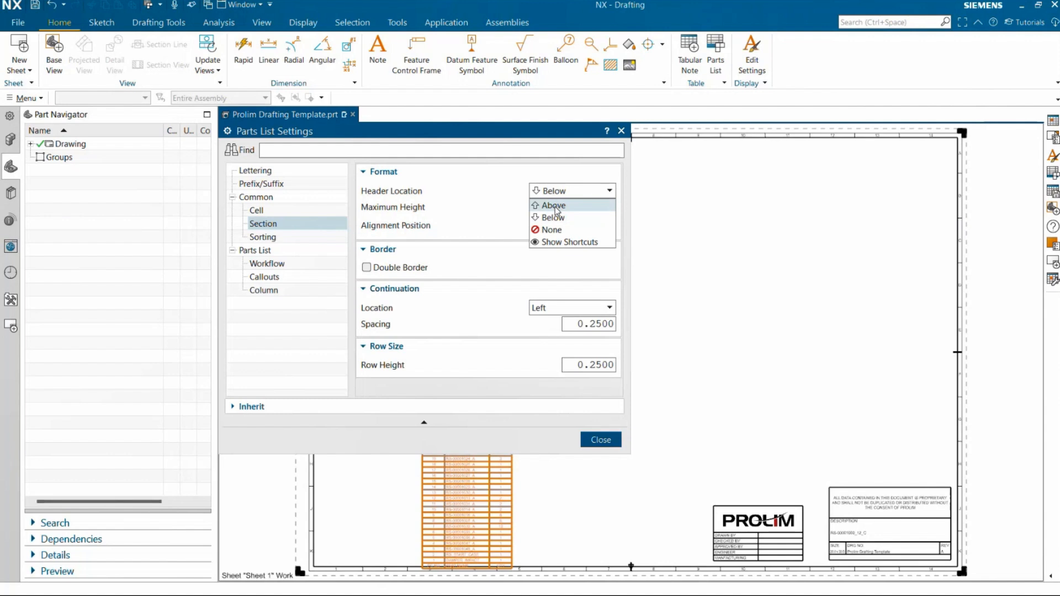
left_click(554, 206)
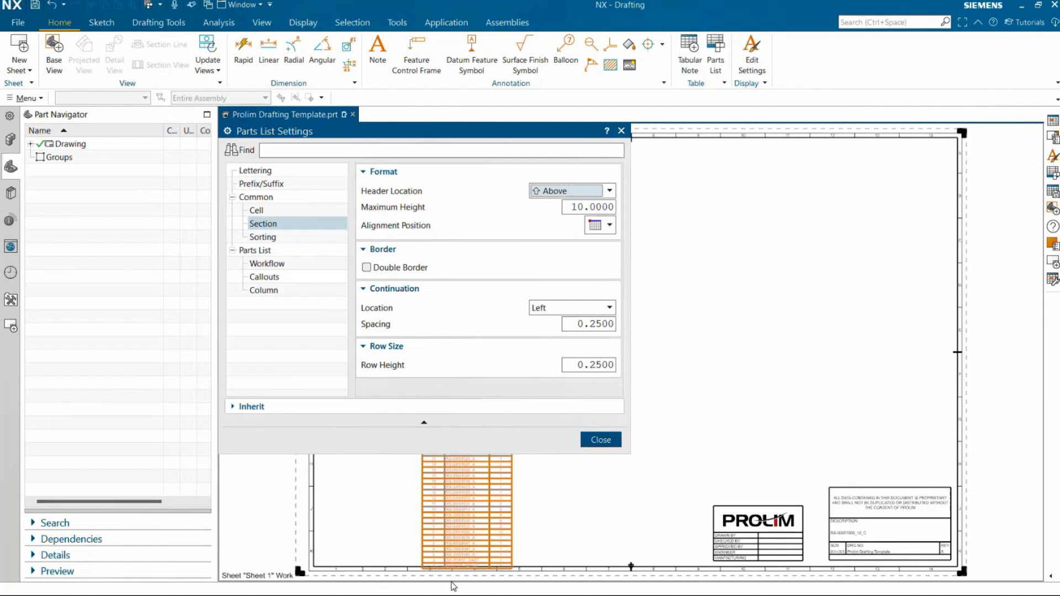
scroll(442, 569, "up", 5)
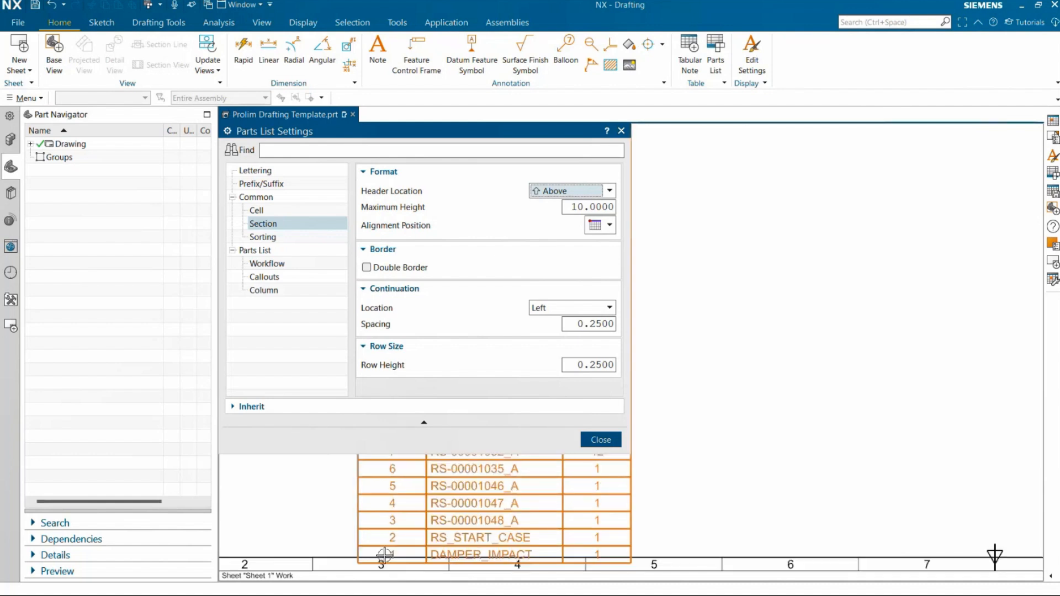
scroll(481, 520, "down", 5)
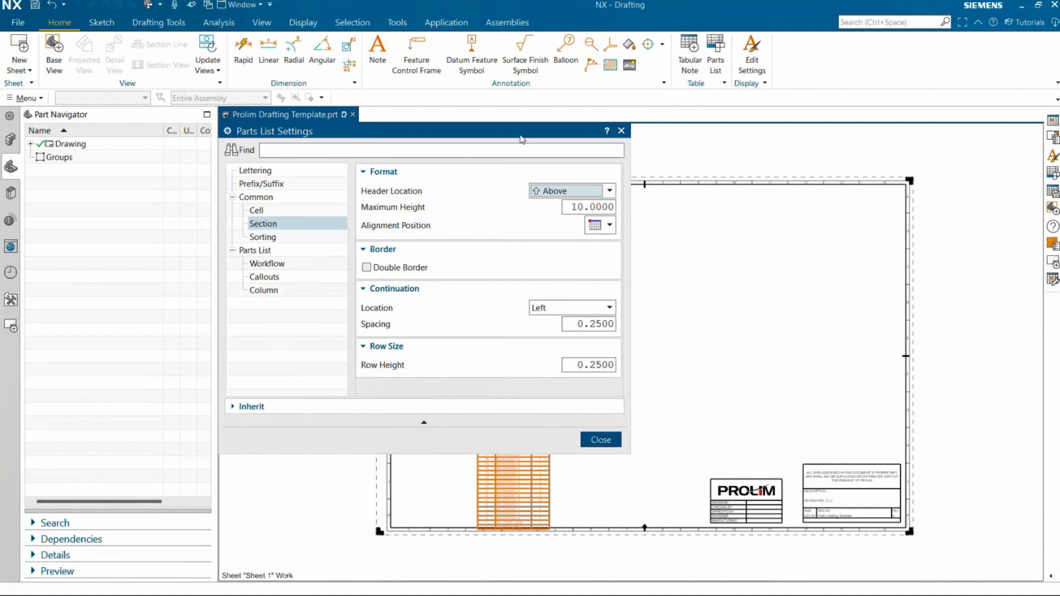
Step: Add a new first column to the parts list and link it to the $REF_SET_NAME attribute
left_click_drag(508, 135, 886, 151)
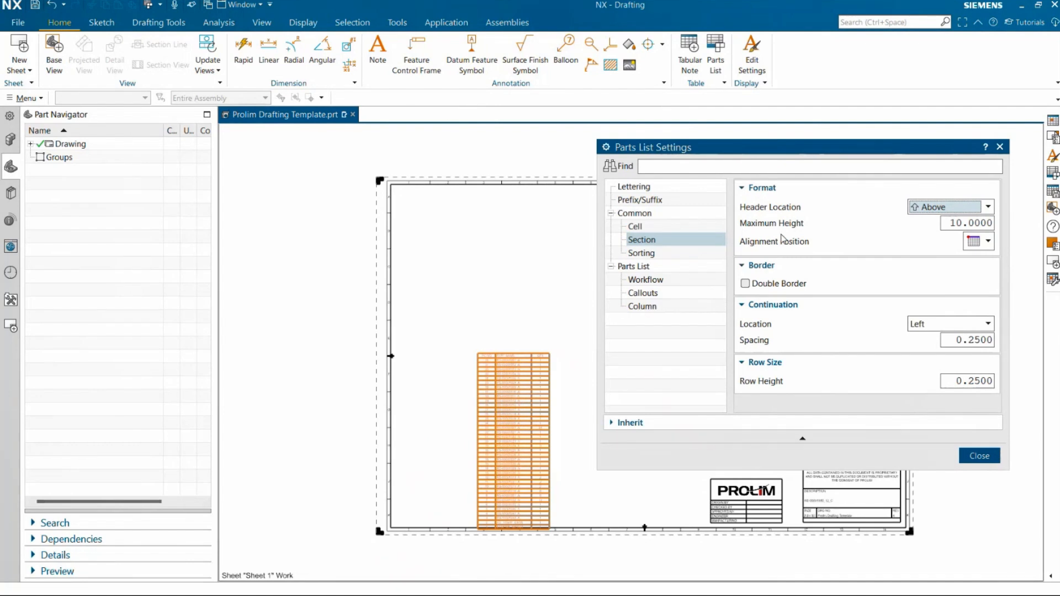
left_click(643, 307)
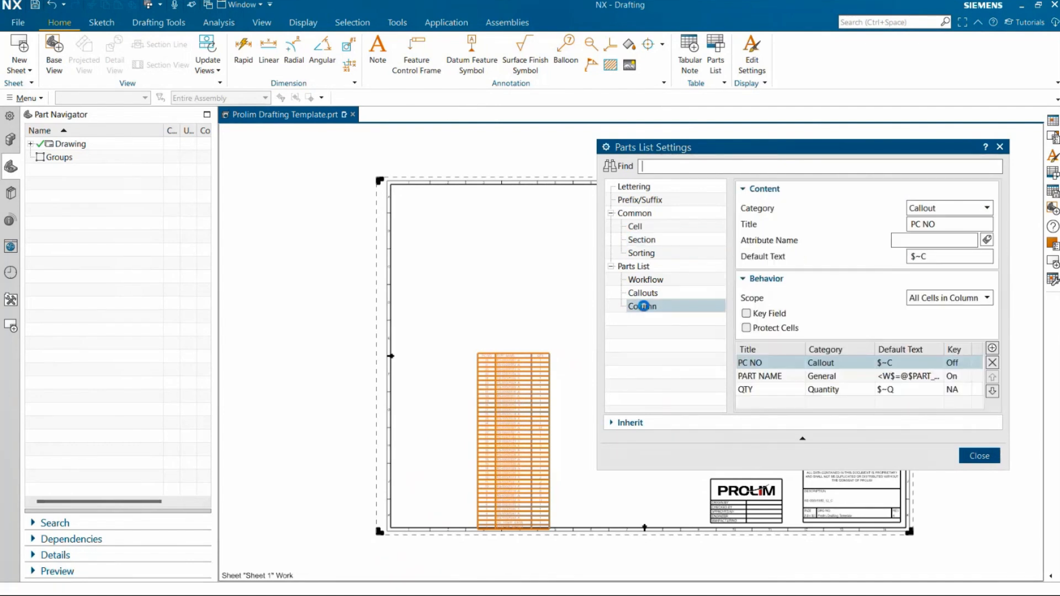
left_click(992, 349)
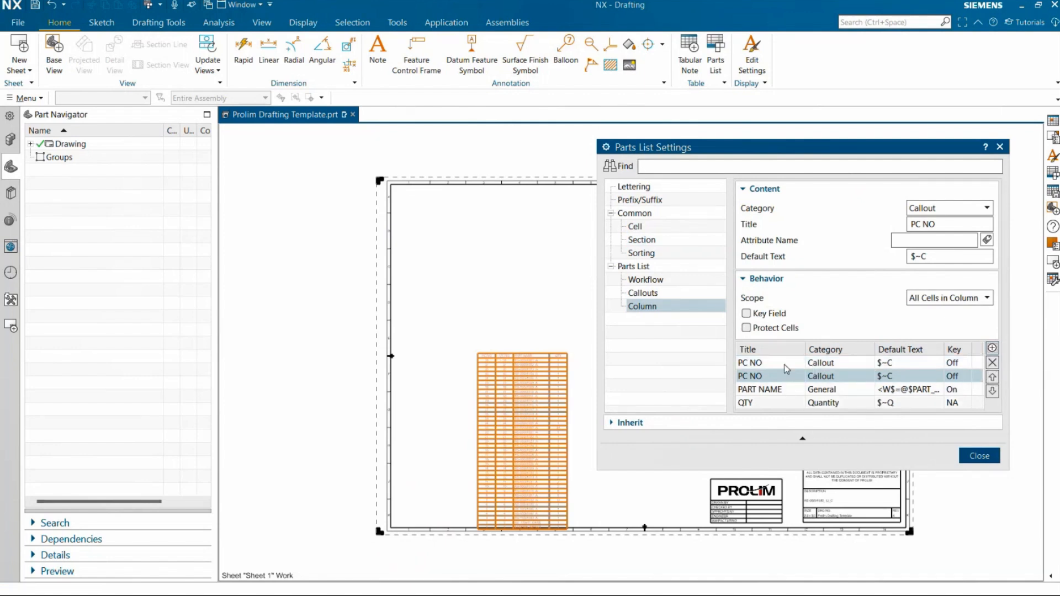
left_click(785, 364)
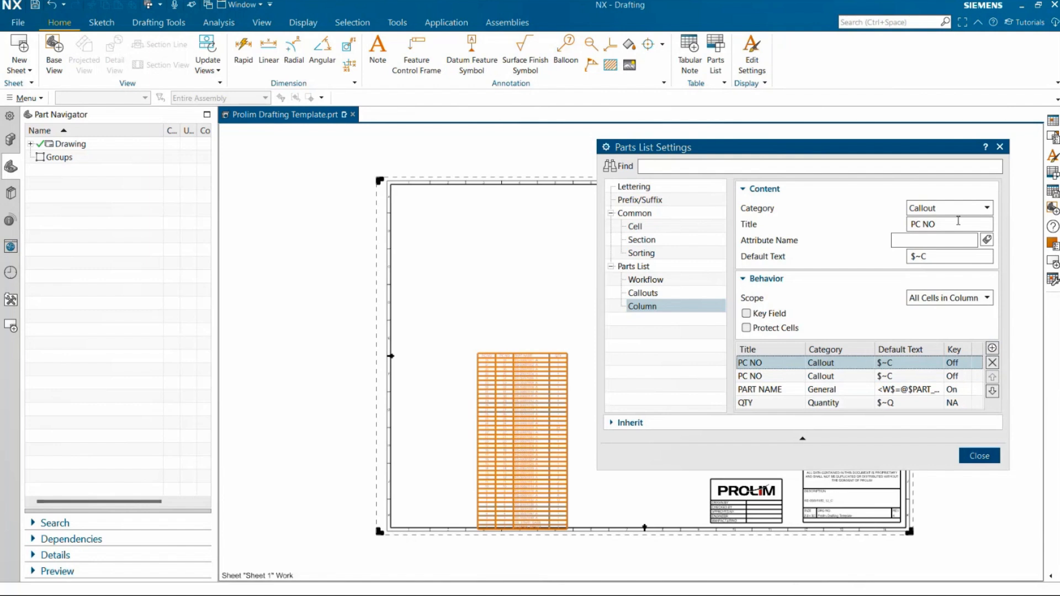
left_click(959, 207)
left_click(958, 208)
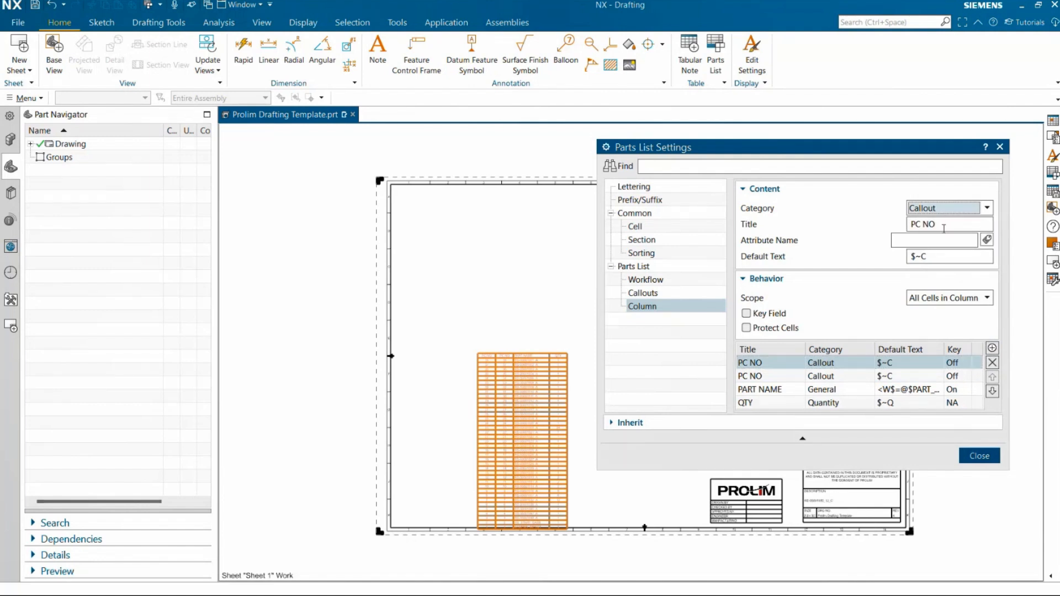
left_click(944, 228)
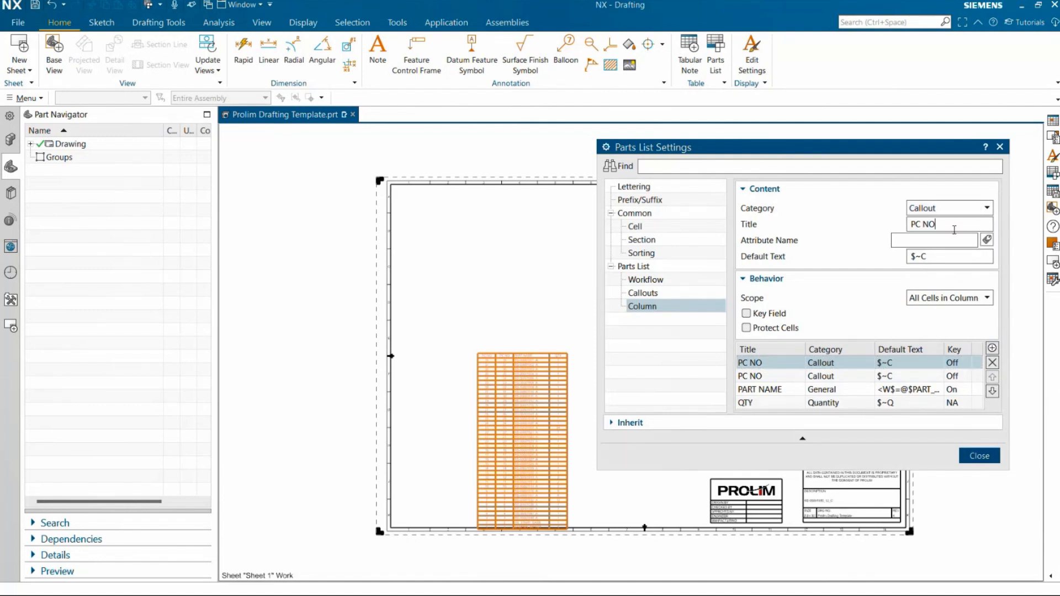
left_click(987, 240)
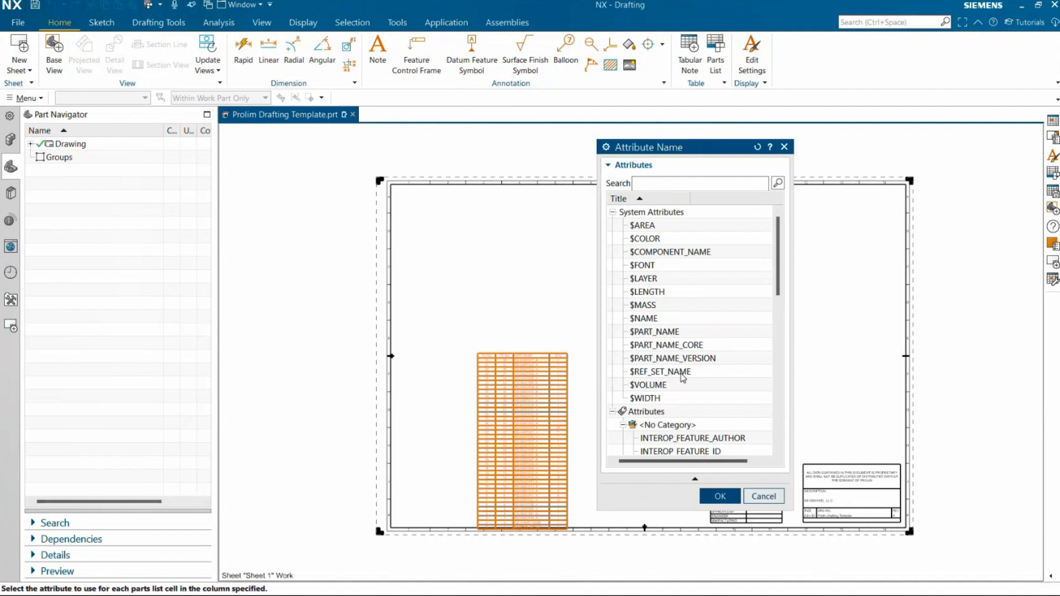
left_click(682, 375)
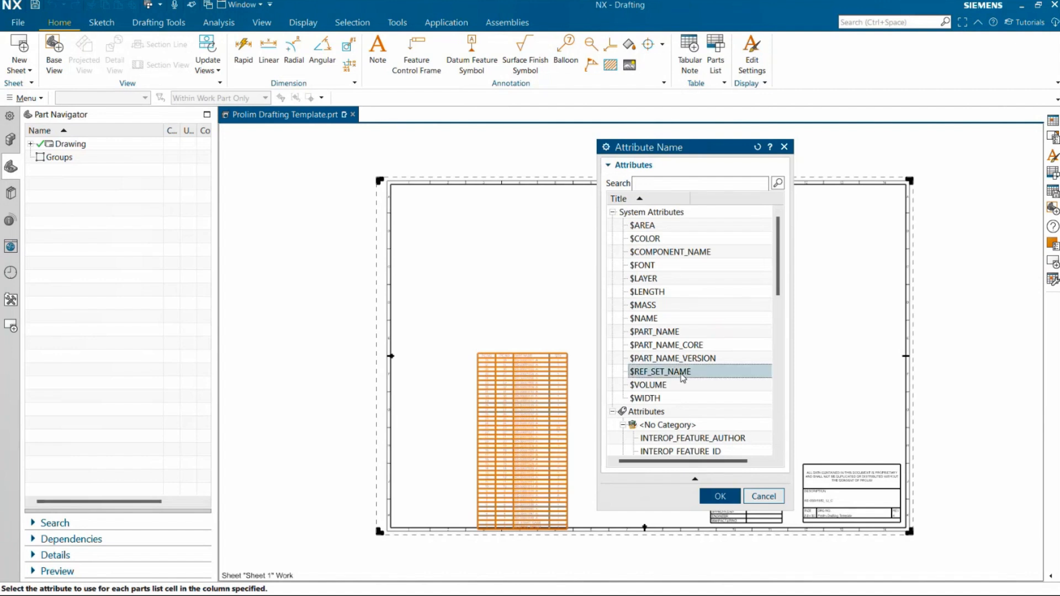
left_click(720, 496)
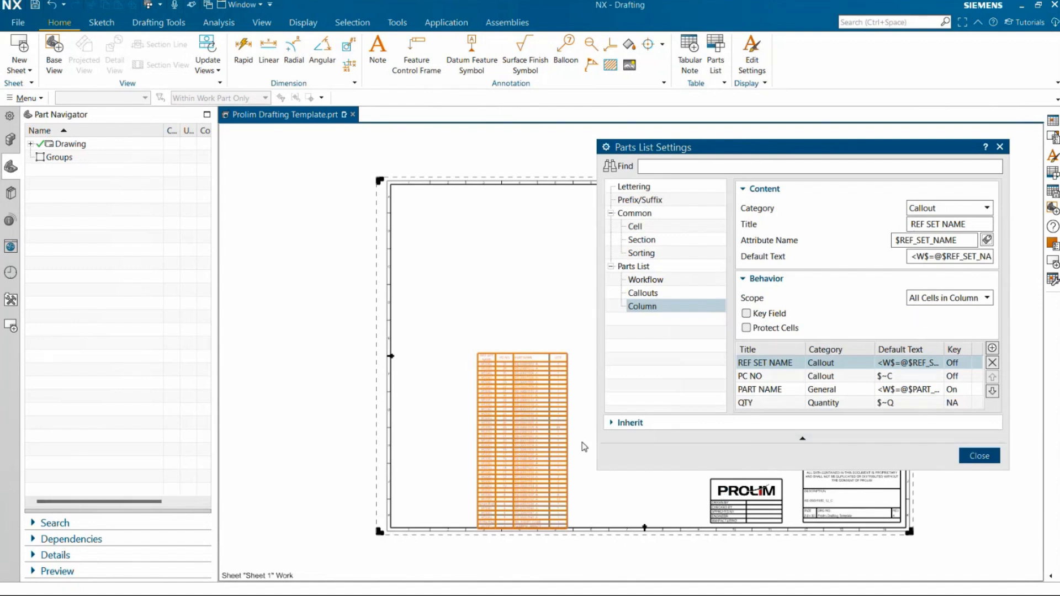
Step: Check the new column in the parts list preview and place the parts list near the sheet's upper-right corner
scroll(485, 365, "up", 4)
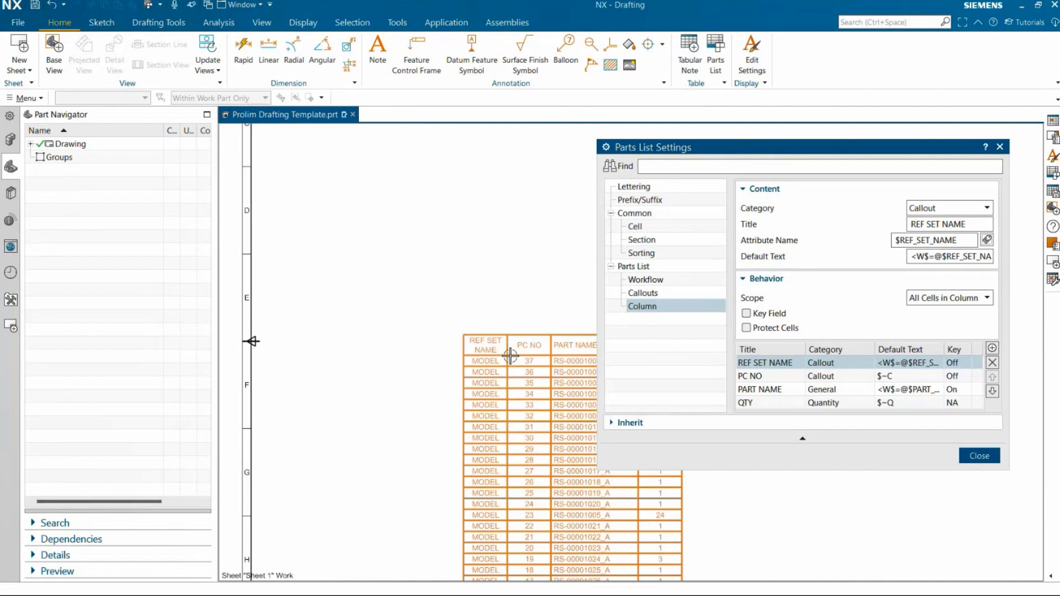
scroll(510, 356, "down", 5)
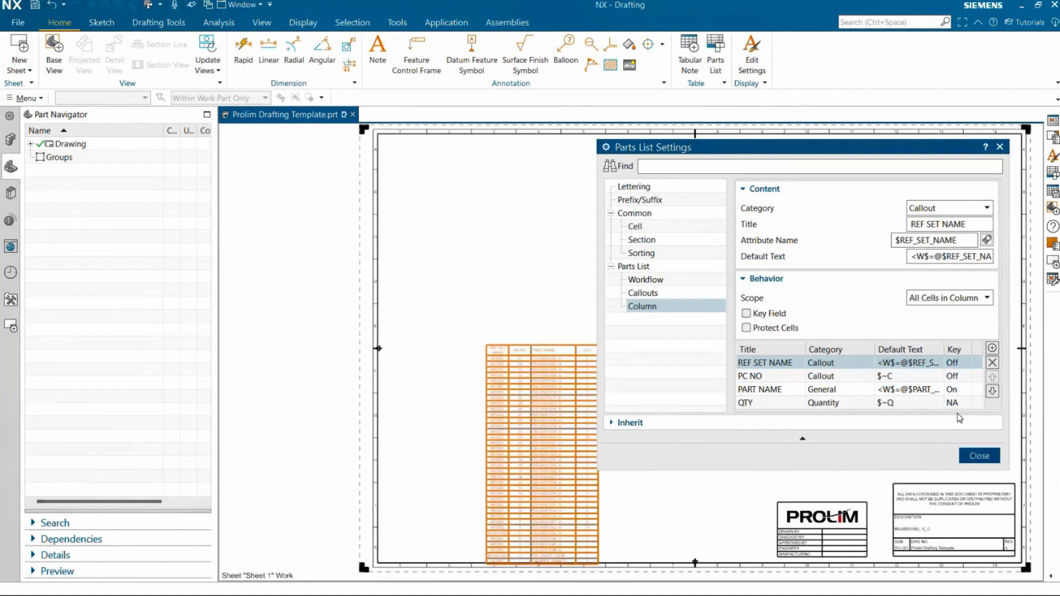
left_click(980, 456)
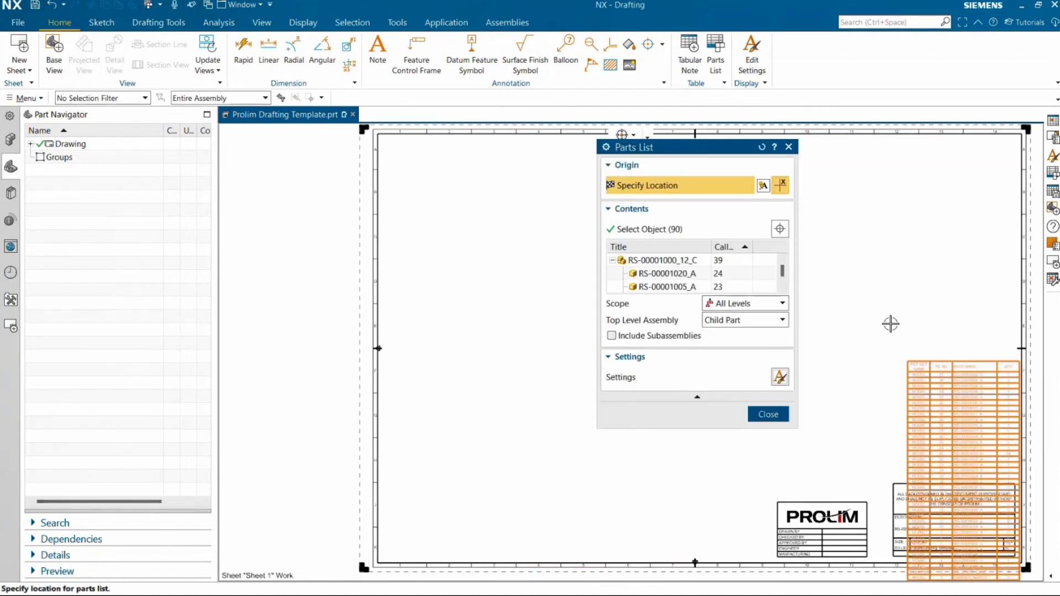
left_click(901, 150)
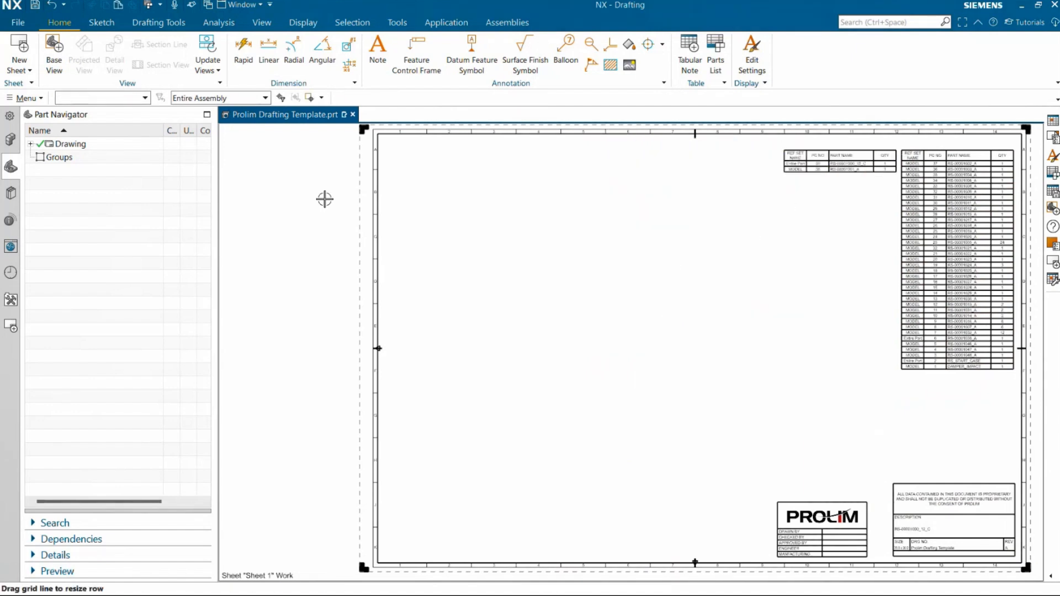
Step: Delete the RS-00001000_12_C component from the template assembly
left_click(12, 142)
left_click(72, 172)
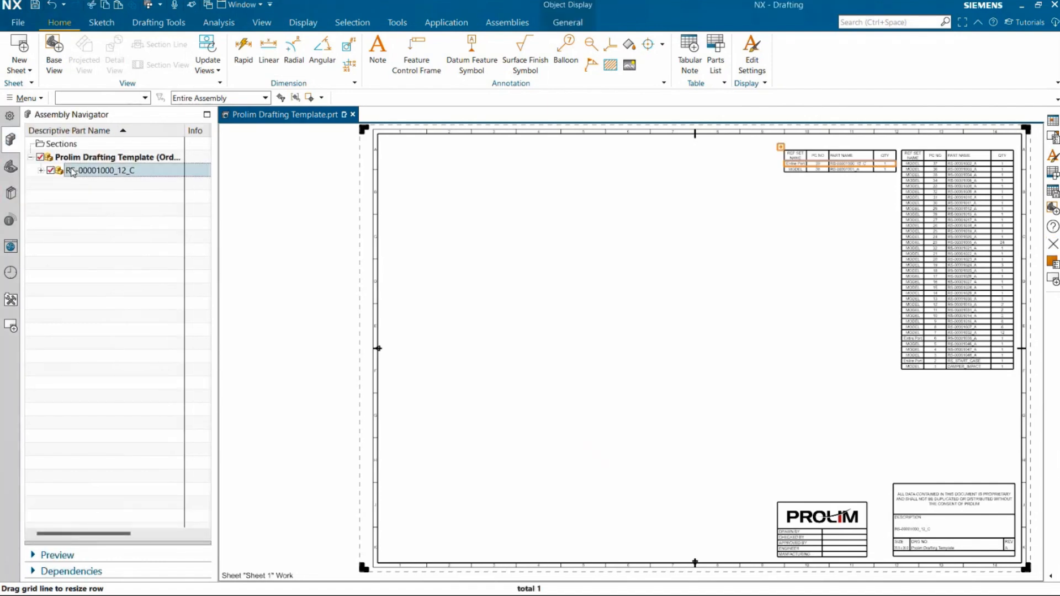
right_click(72, 172)
left_click(95, 391)
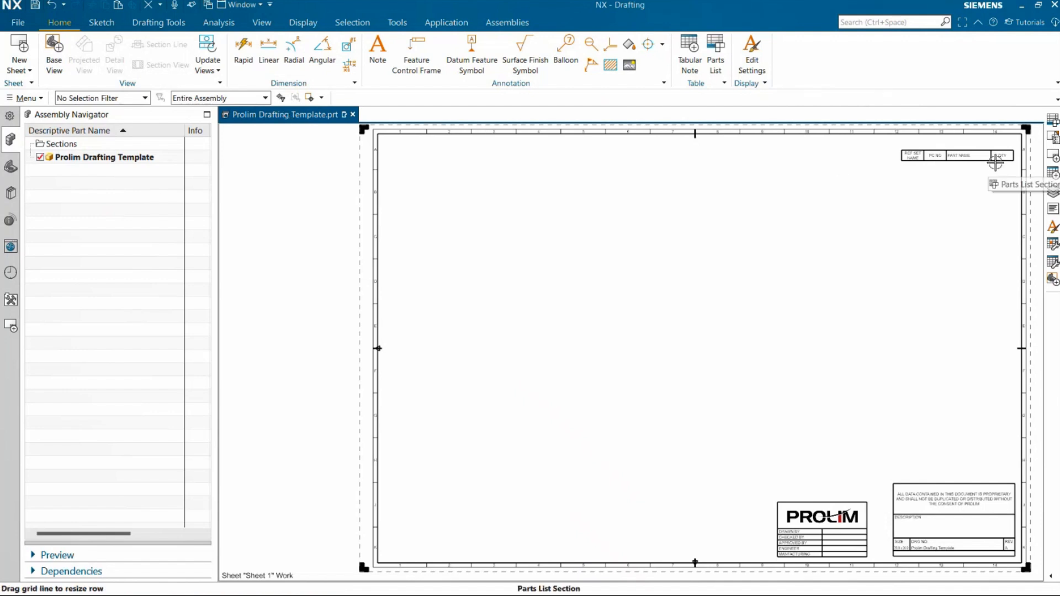
Step: Move the parts list header and information table flush into the border's right-hand corners, and the PROLIM title block against the information table
left_click_drag(899, 163, 910, 134)
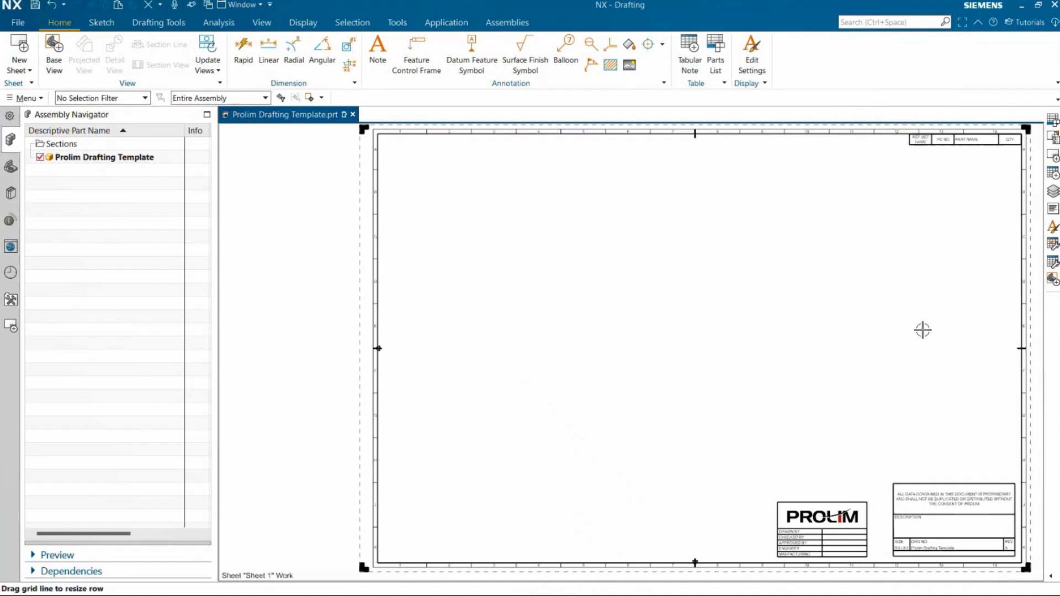
left_click_drag(892, 480, 896, 489)
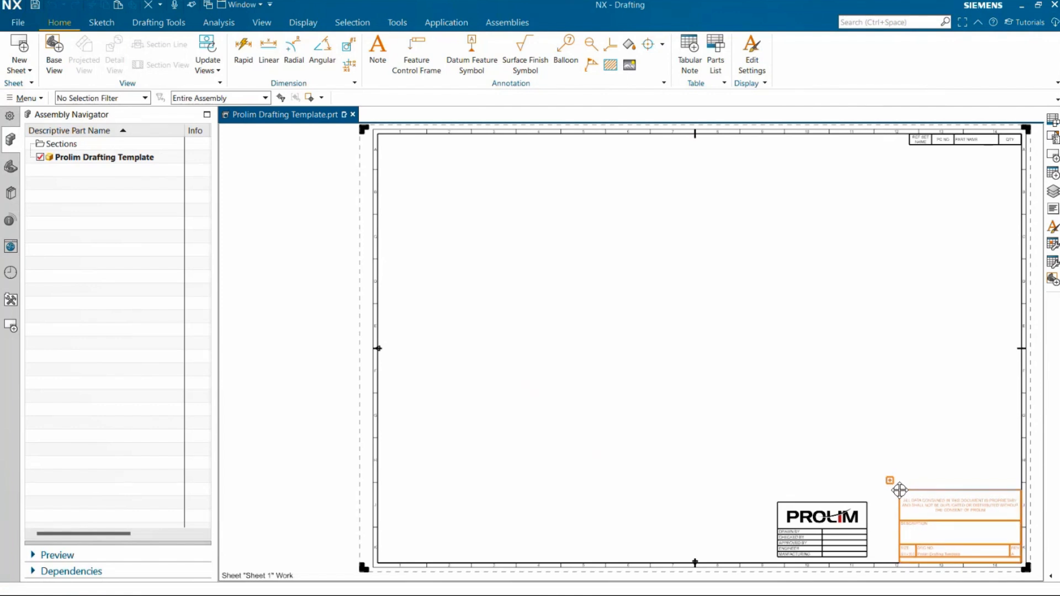
key("Escape")
left_click_drag(773, 501, 900, 562)
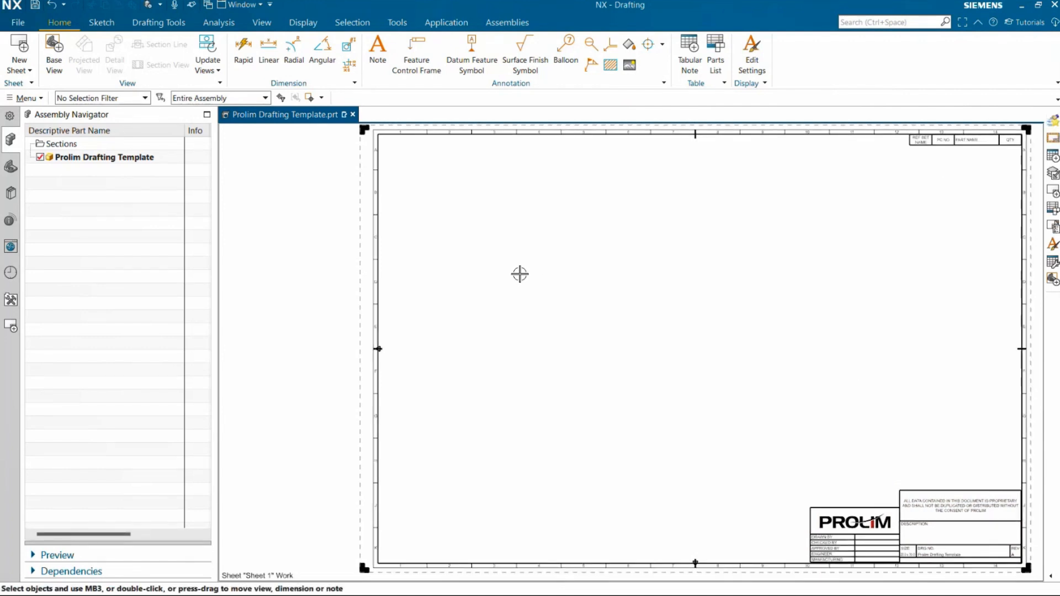
Step: Create a layer category named FORMAT that includes layer 256
left_click(264, 23)
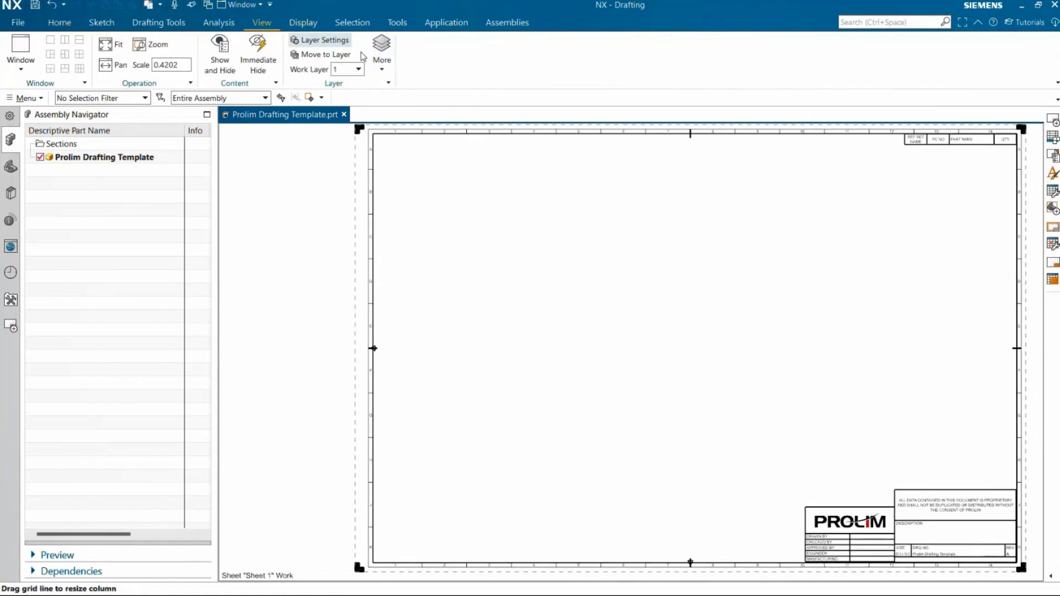
left_click(384, 68)
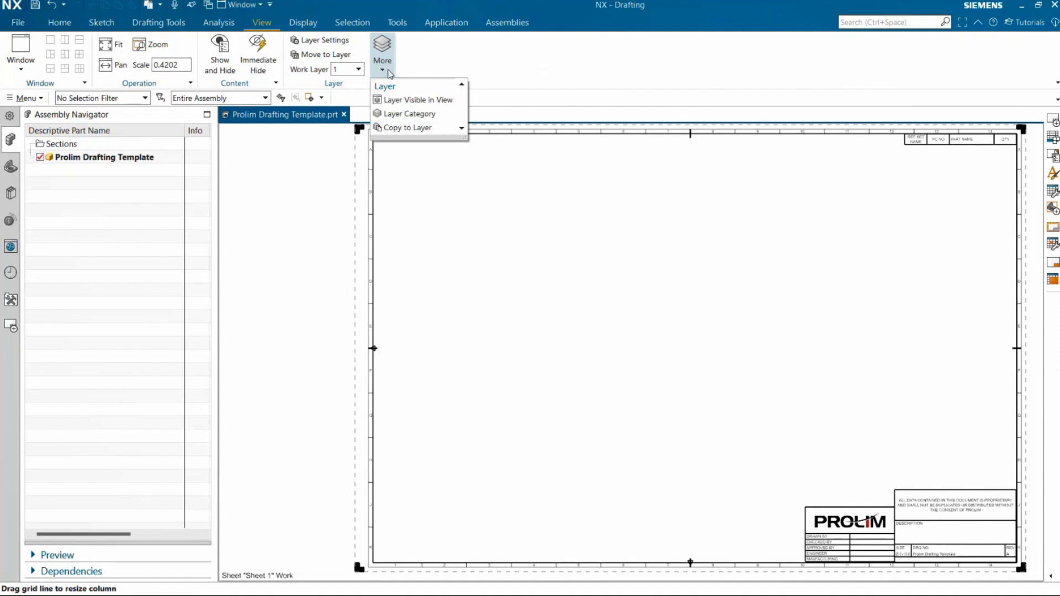
left_click(405, 114)
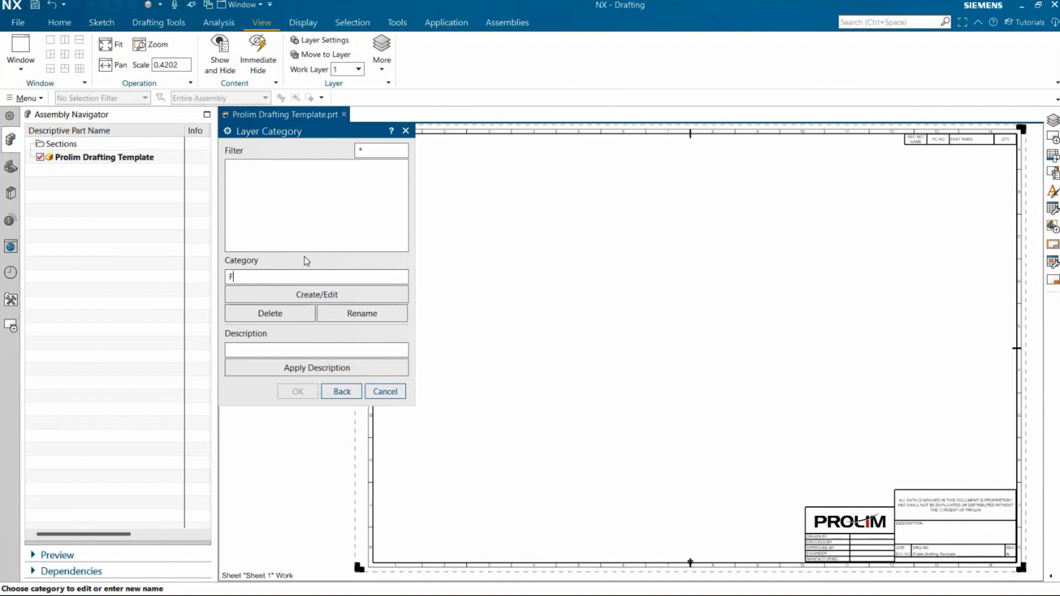
type("FORMAT")
left_click(316, 301)
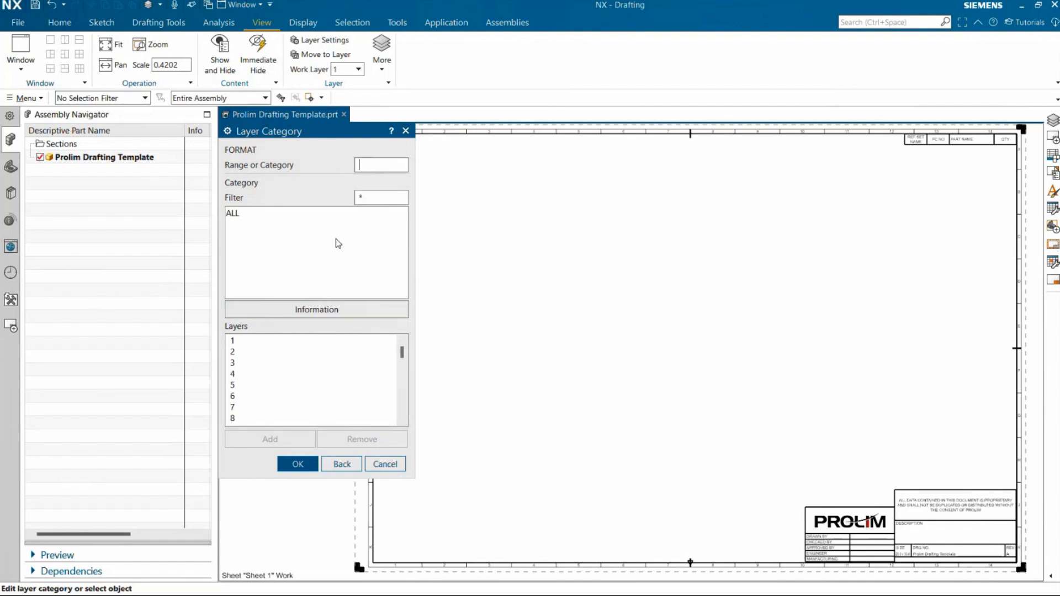
scroll(326, 383, "down", 15)
scroll(271, 418, "down", 20)
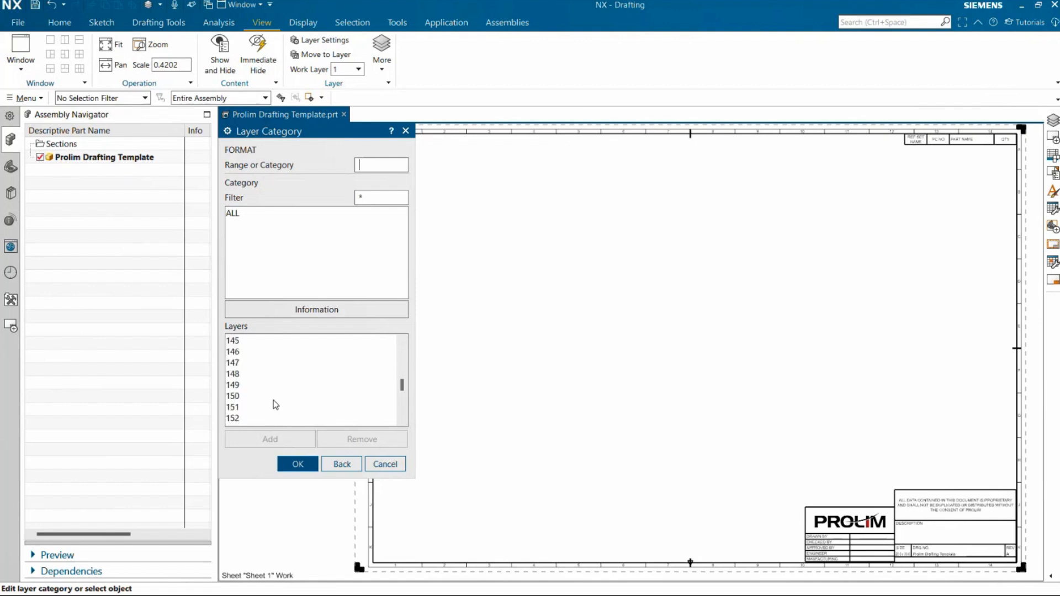
left_click(246, 418)
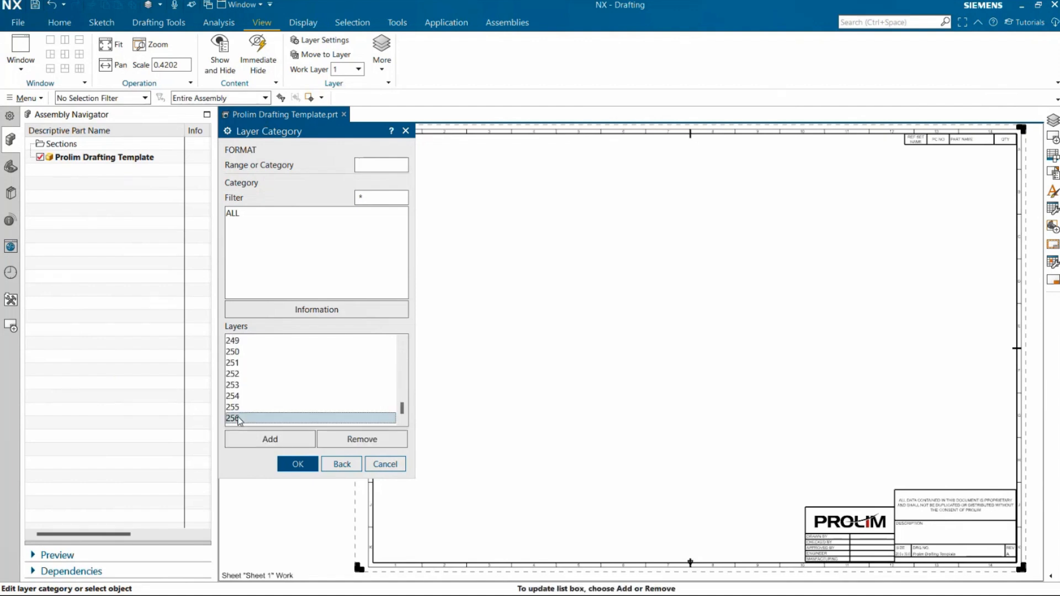
left_click(256, 444)
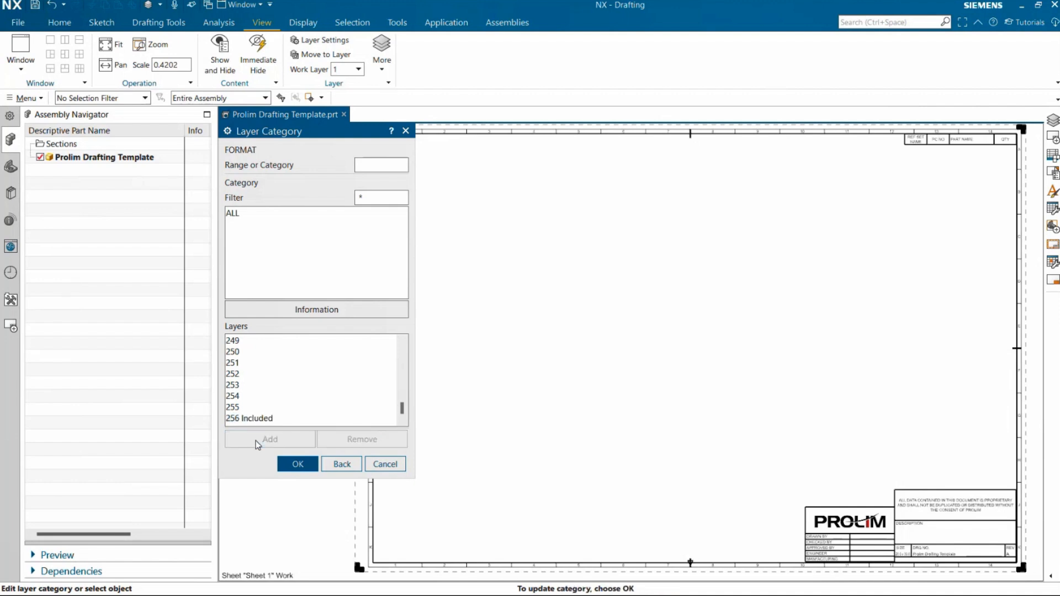
left_click(298, 465)
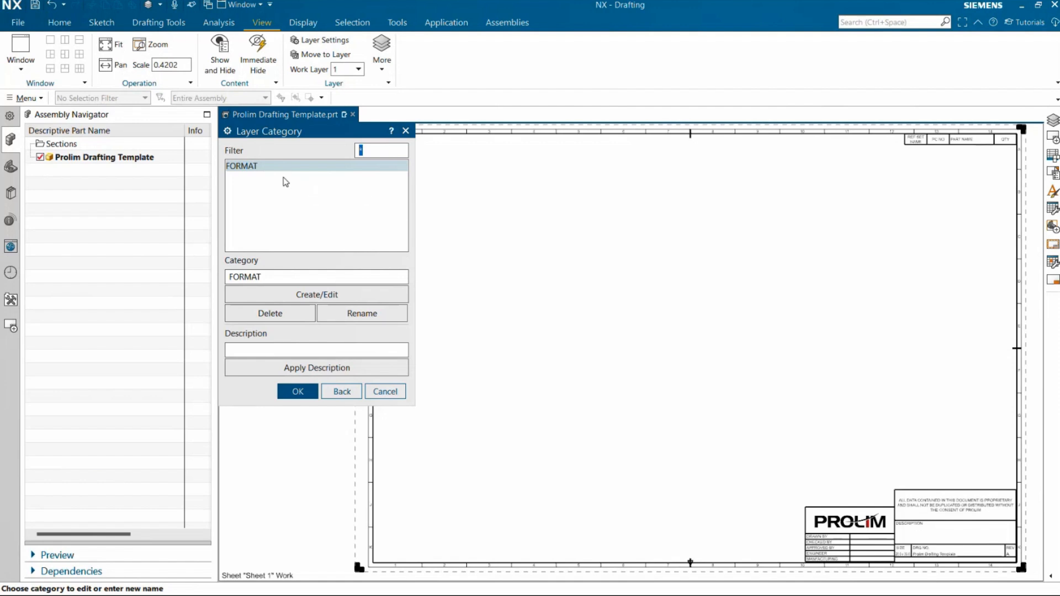
Step: Create a layer category named CENTERLINES that includes layers 1-10
left_click_drag(284, 277, 230, 278)
type("CENTERLINES")
left_click(283, 295)
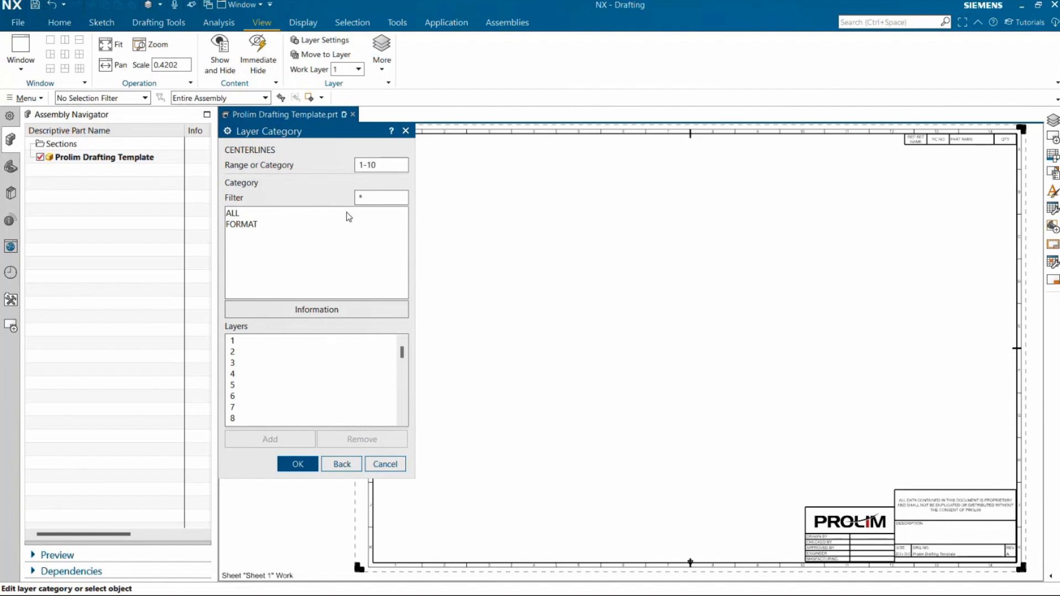
key("Return")
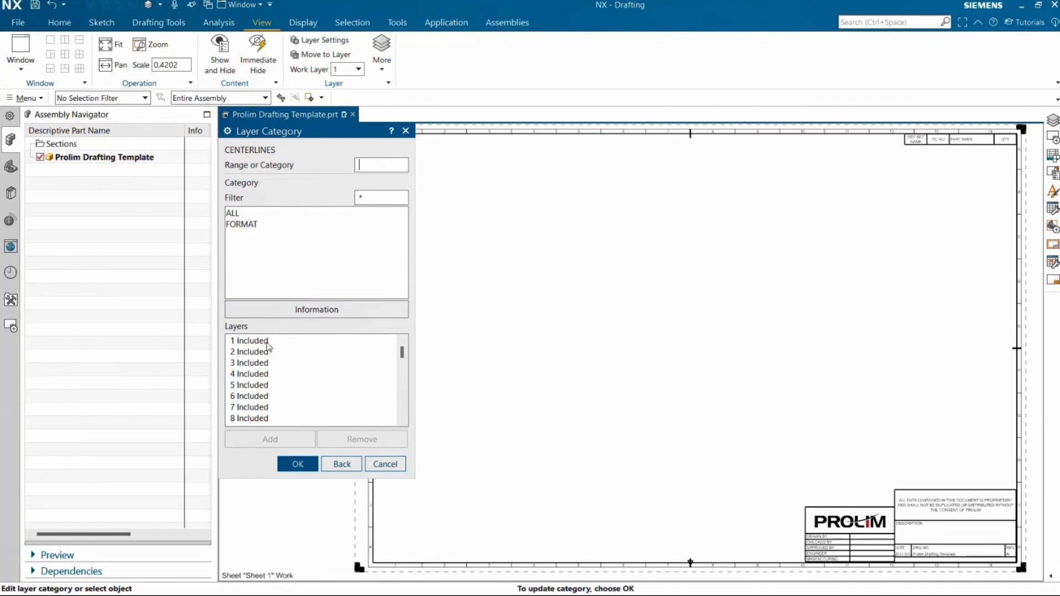
scroll(265, 348, "down", 3)
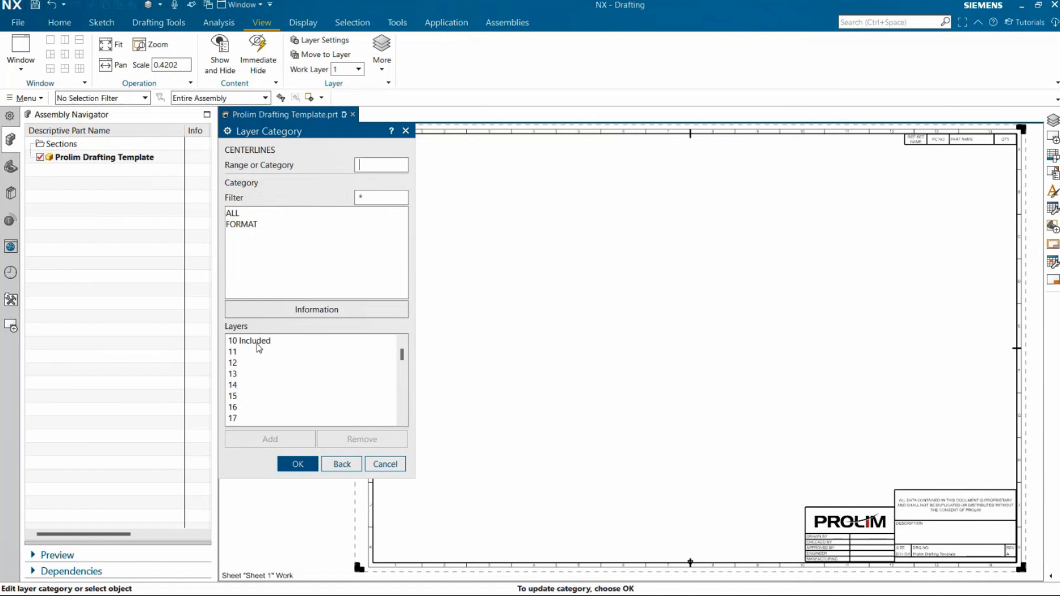
left_click(302, 464)
Step: Create a layer category named DRAWING that includes layers 5-25 and finish editing the categories
left_click_drag(281, 277, 209, 280)
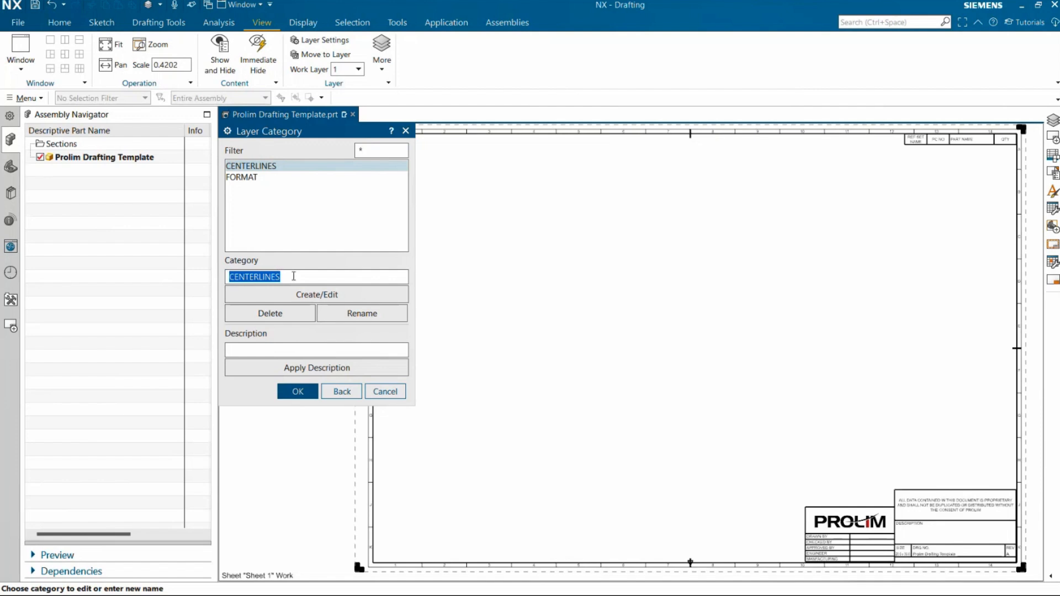
type("DRAWING")
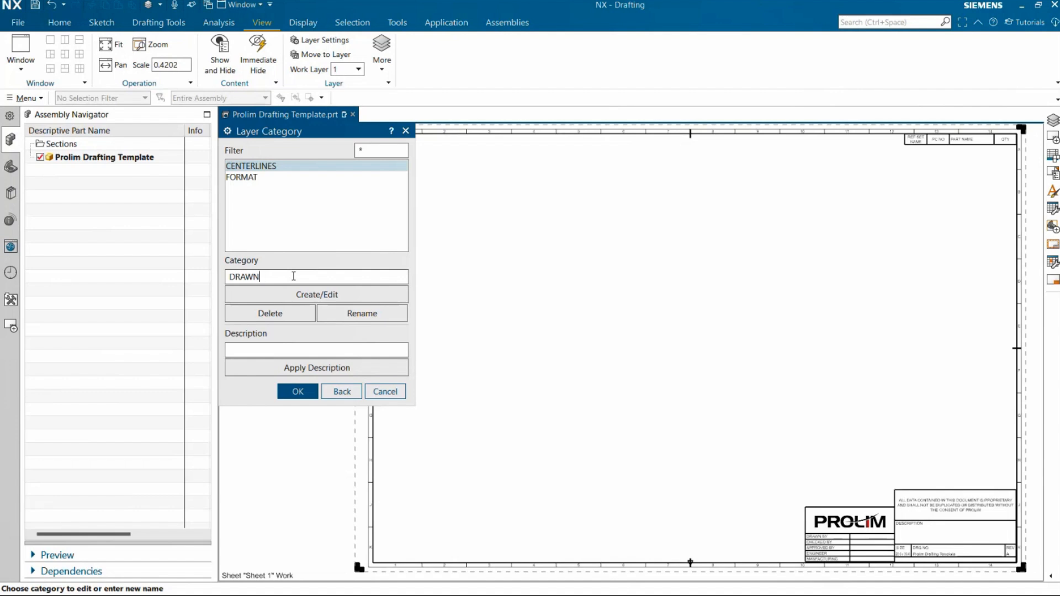
left_click(332, 294)
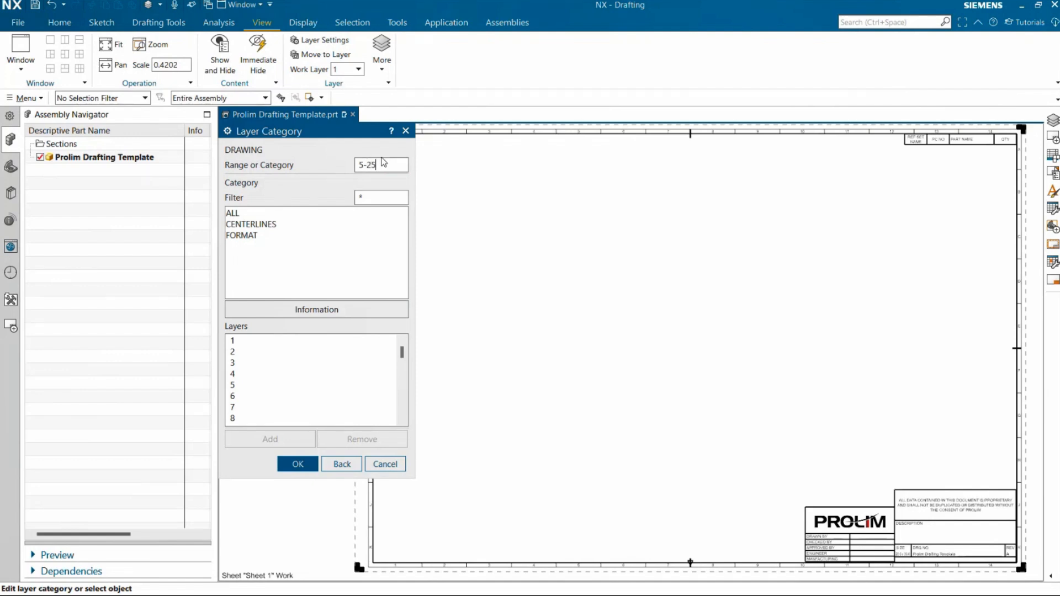
key("Return")
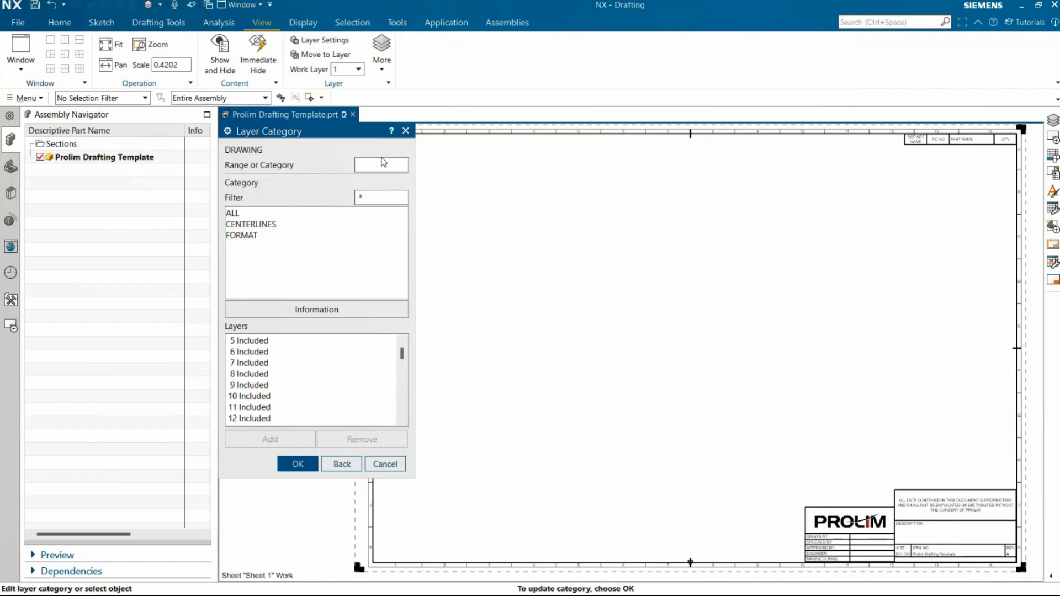
left_click(299, 464)
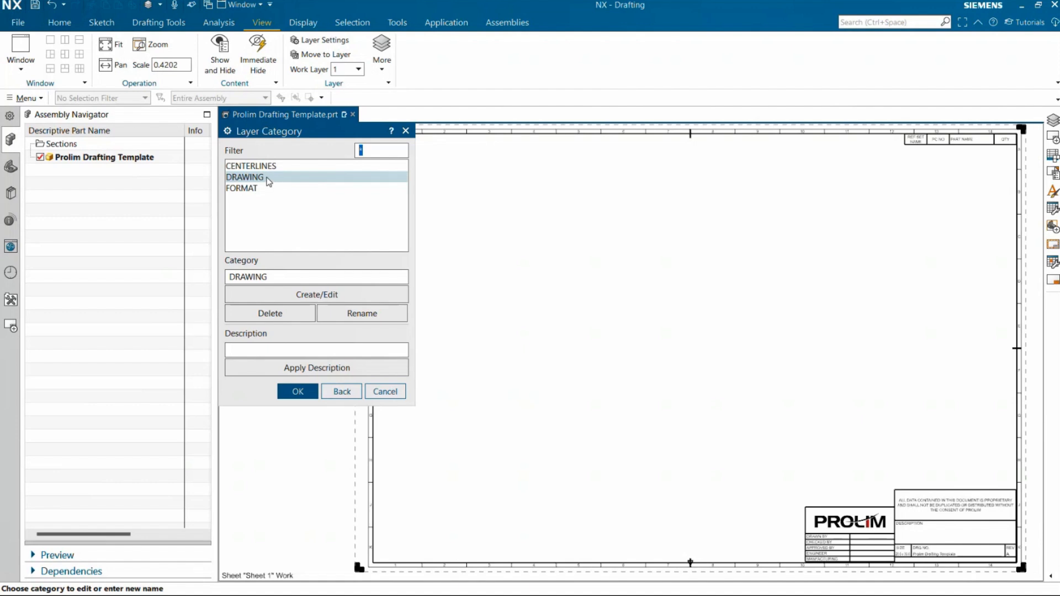
left_click(307, 391)
Step: Review the layers assigned to the CENTERLINES and FORMAT categories in the layer settings
left_click(325, 40)
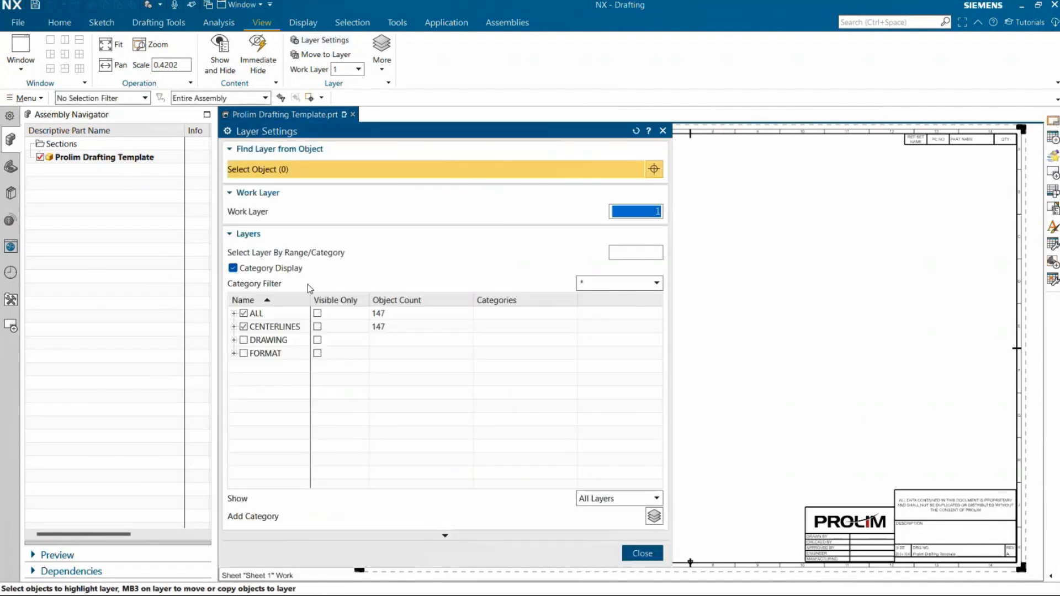
left_click(234, 326)
scroll(278, 377, "down", 1)
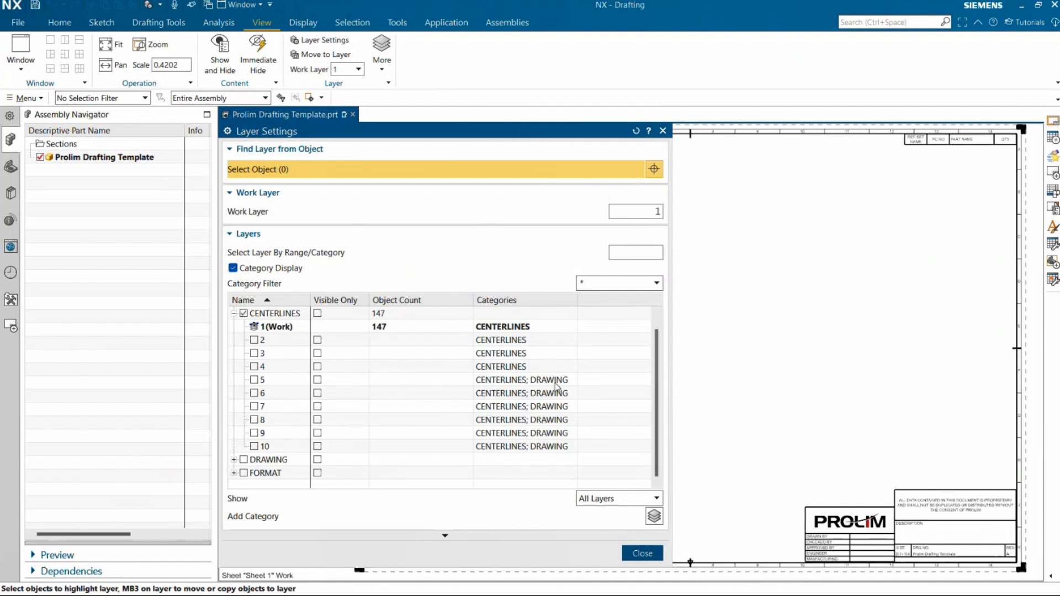
left_click(234, 312)
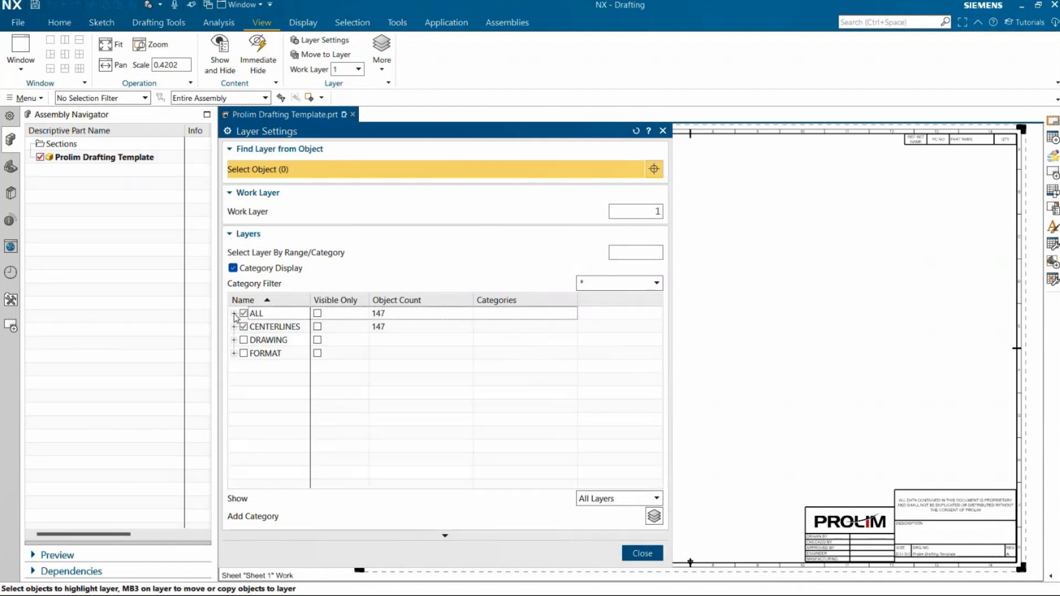
left_click(234, 353)
left_click(663, 131)
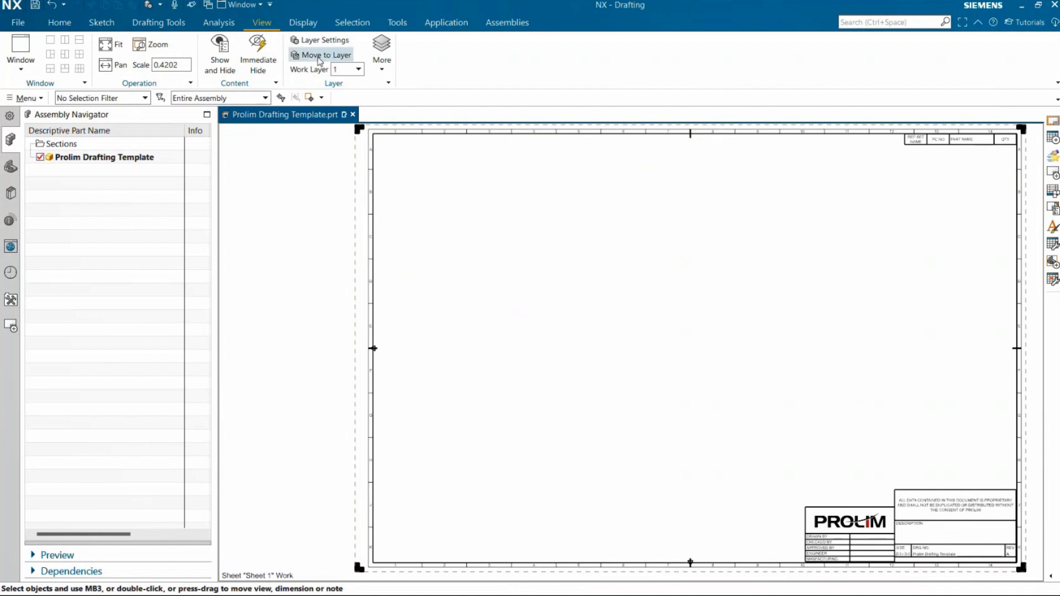
Step: Move all objects on the drawing sheet, including borders, tables and title block, to the FORMAT category's layer 256
left_click(320, 55)
left_click_drag(339, 136, 196, 138)
left_click_drag(344, 125, 1037, 574)
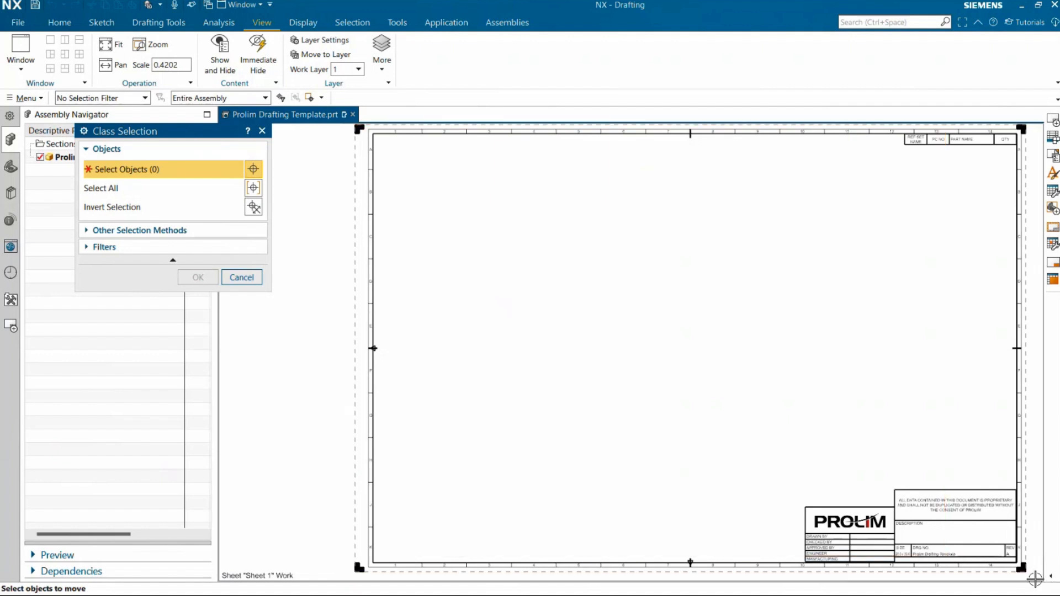
mouse_move(938, 489)
left_mouse_down()
mouse_move(463, 161)
mouse_move(349, 138)
mouse_move(568, 265)
mouse_move(925, 518)
left_mouse_up()
scroll(442, 215, "down", 1)
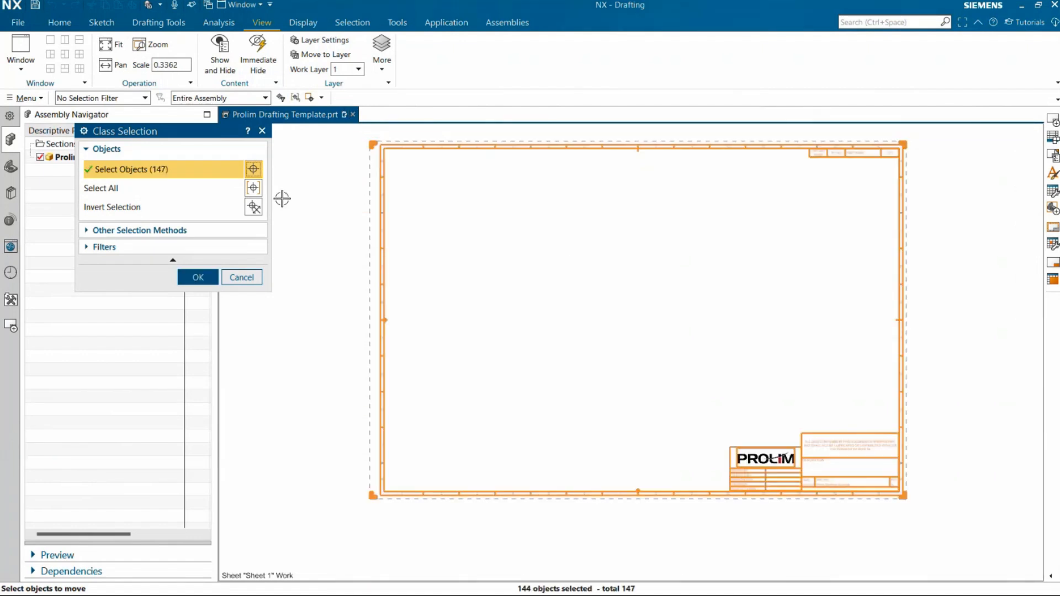
left_click(198, 277)
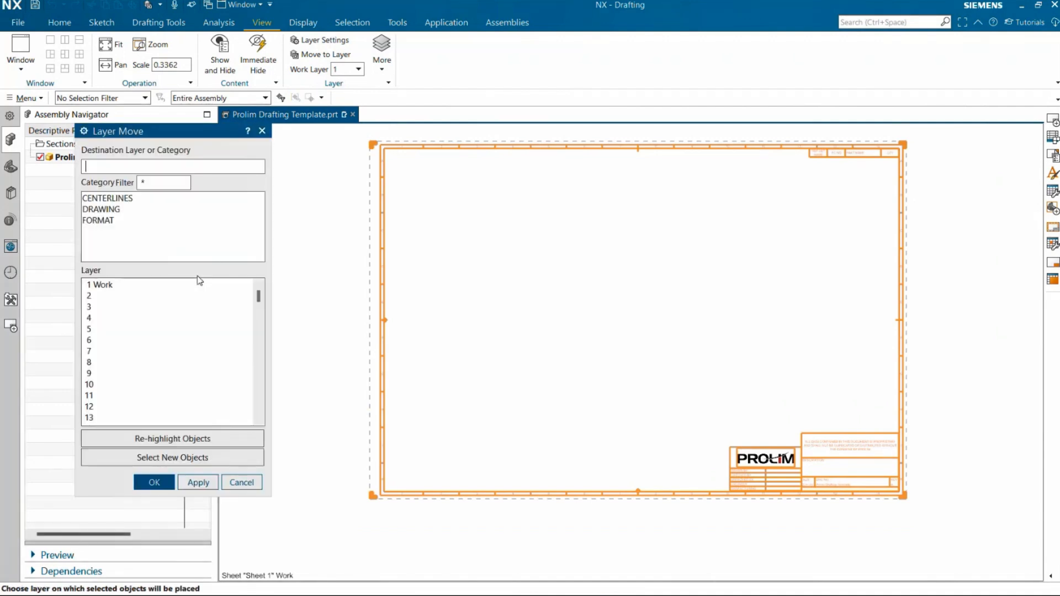
left_click(107, 221)
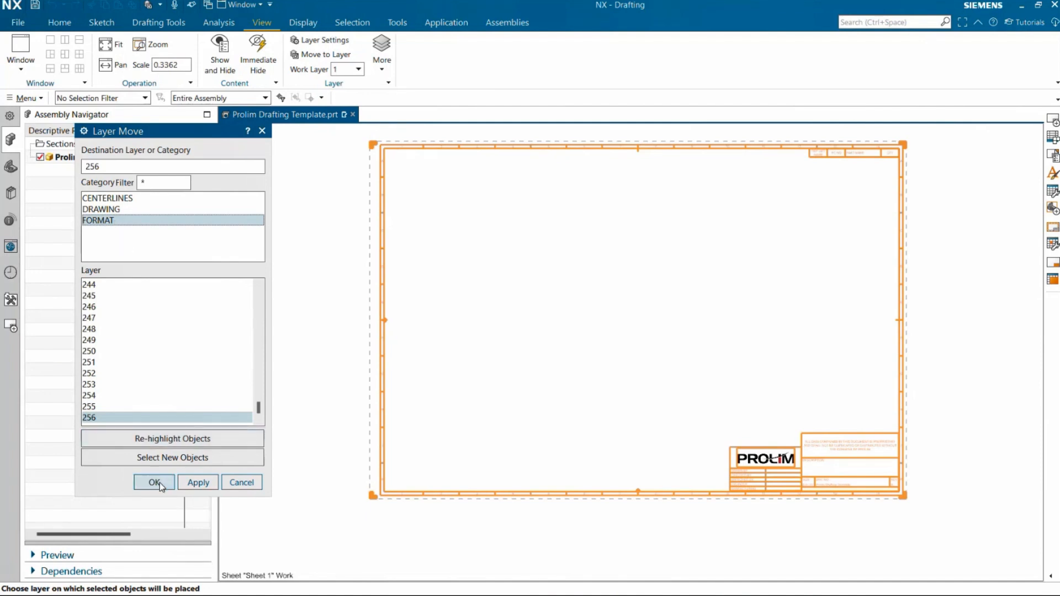
left_click(155, 483)
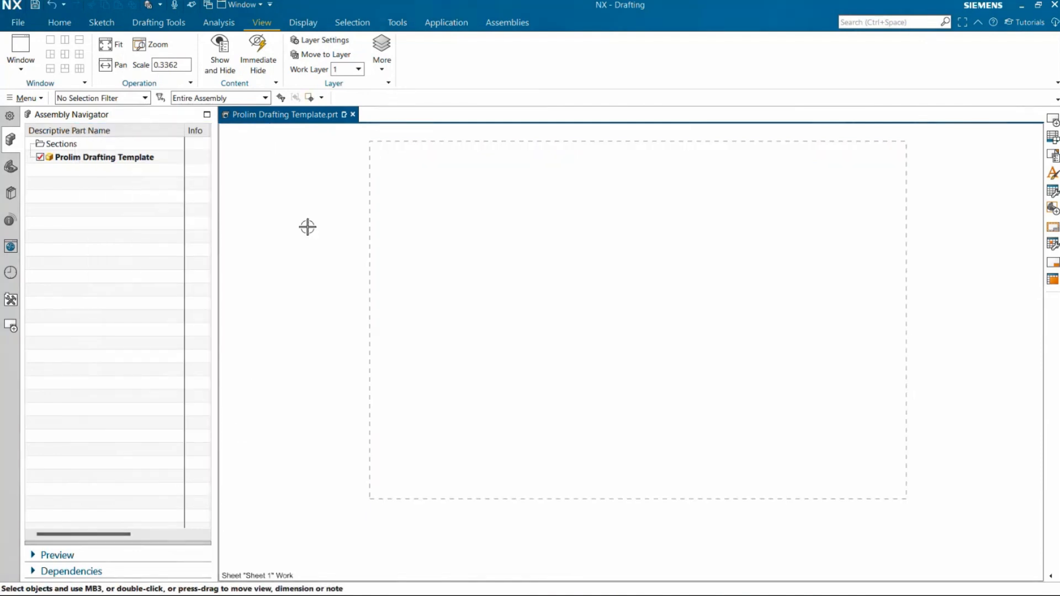
Step: Make every layer in the ALL category visible in the Sheet 1 view
left_click(383, 66)
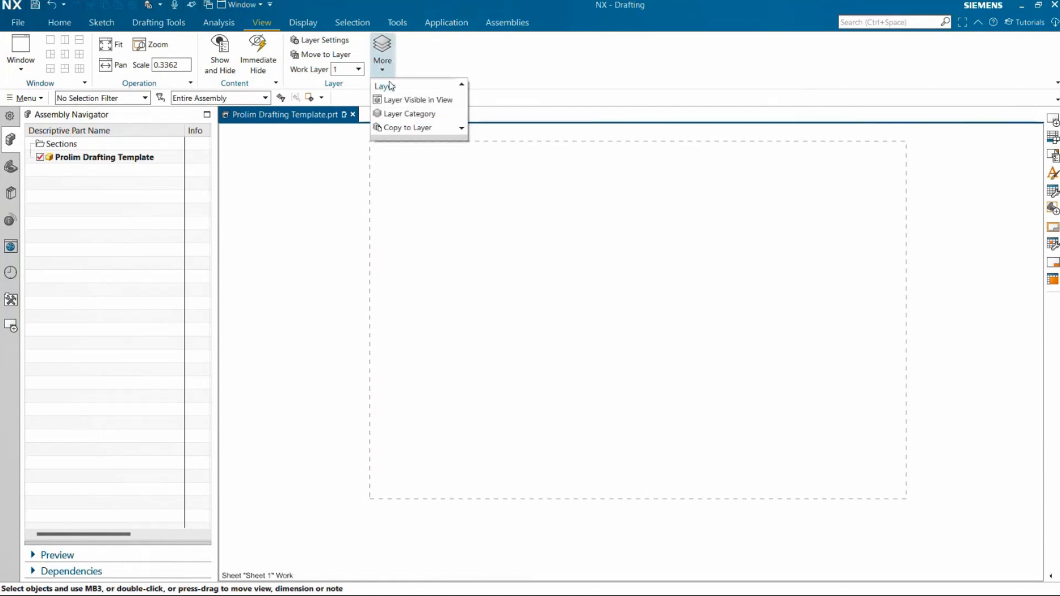
left_click(394, 101)
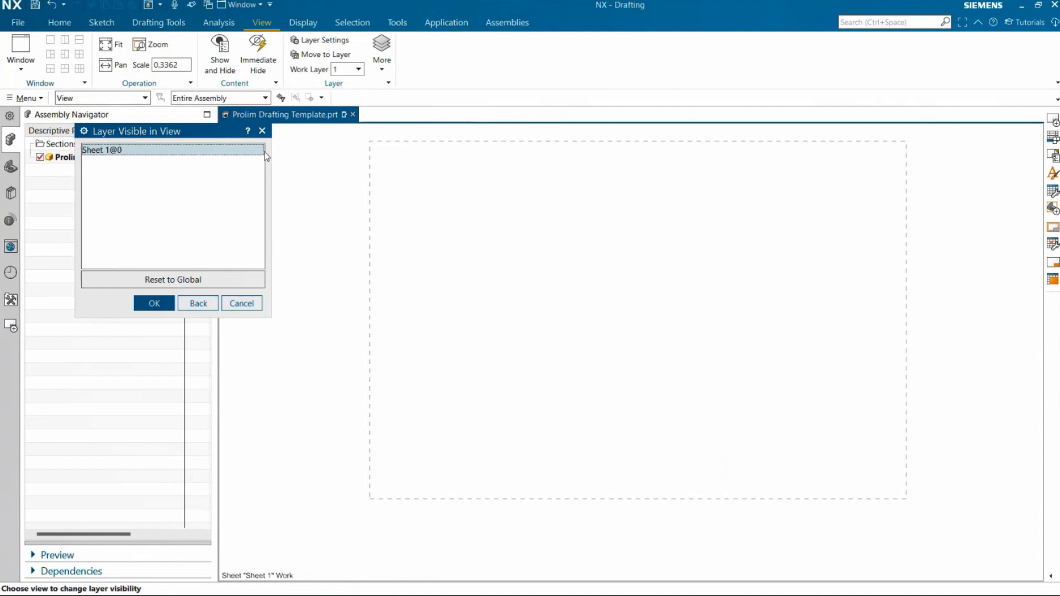
left_click(163, 280)
left_click(157, 305)
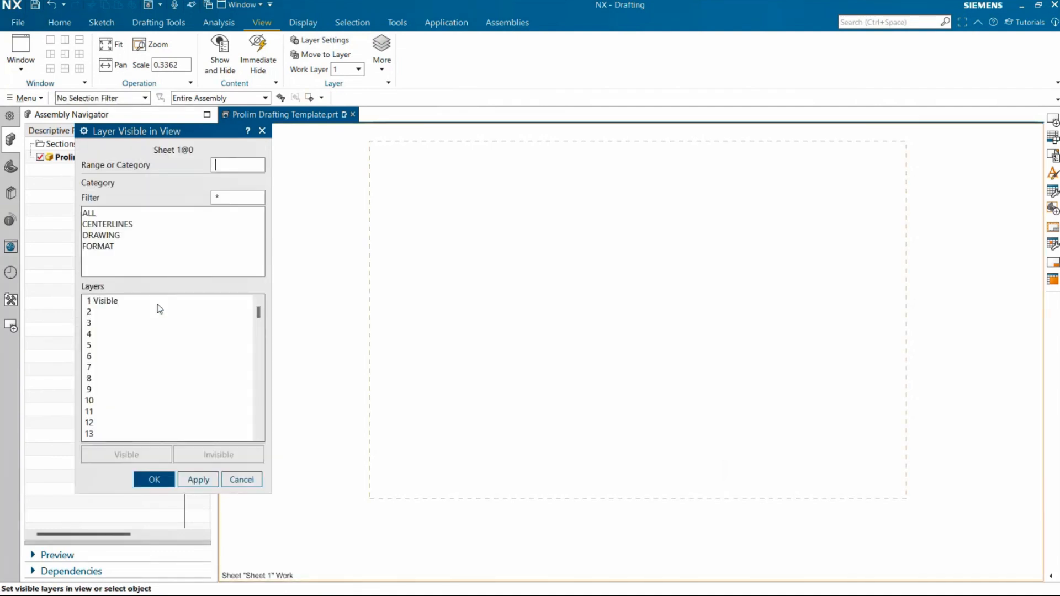
scroll(131, 353, "down", 9)
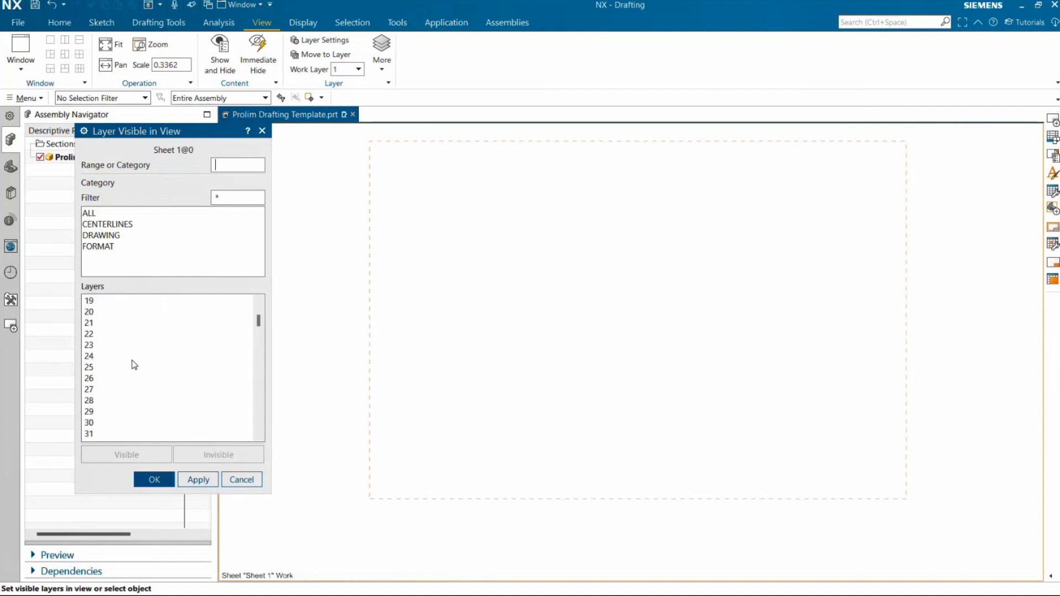
scroll(133, 382, "down", 20)
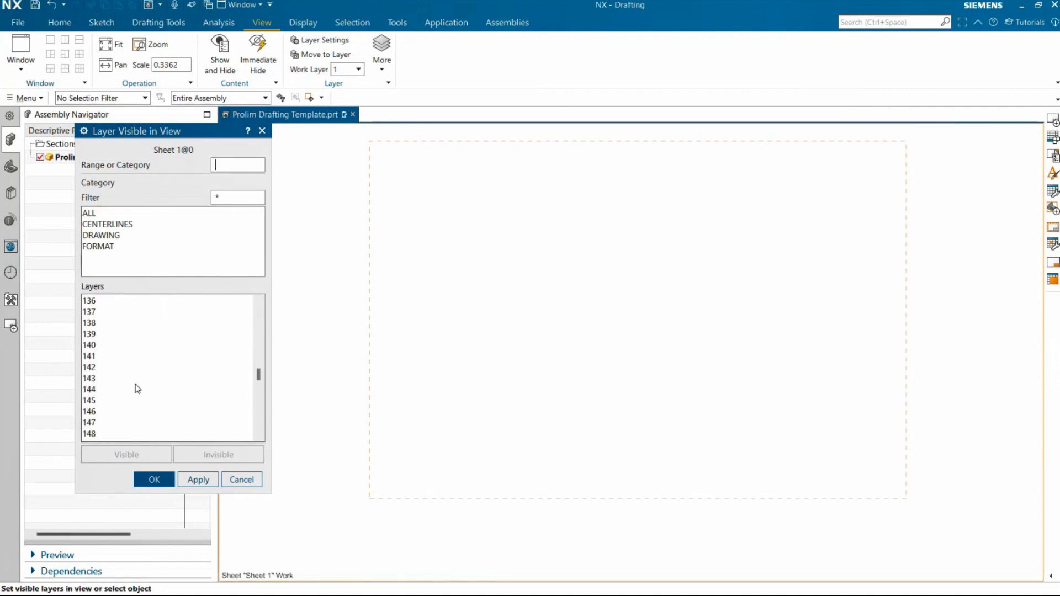
scroll(138, 382, "down", 15)
left_click(102, 213)
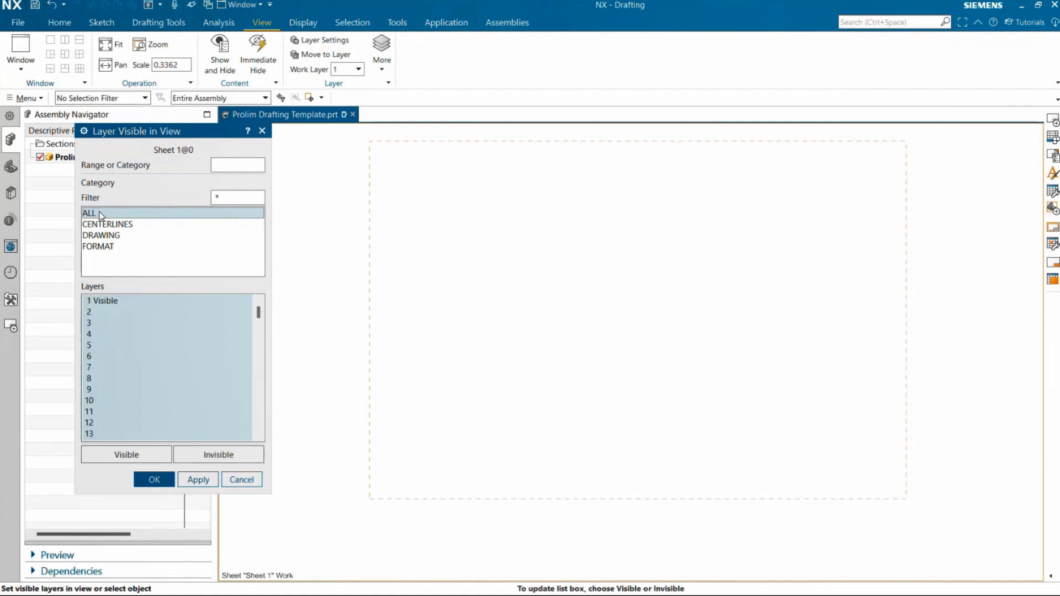
left_click(133, 455)
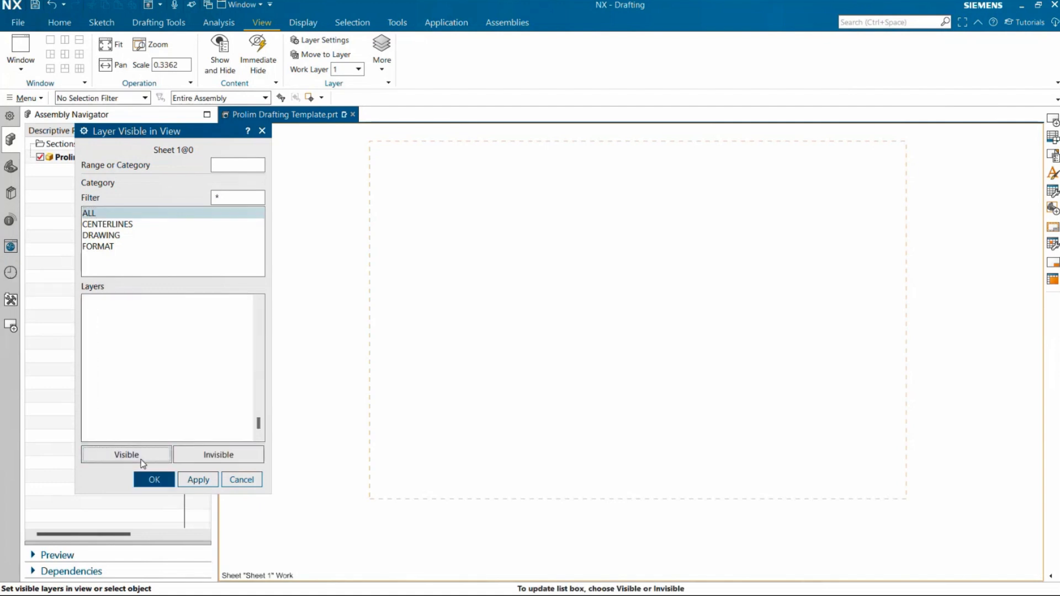
left_click(154, 479)
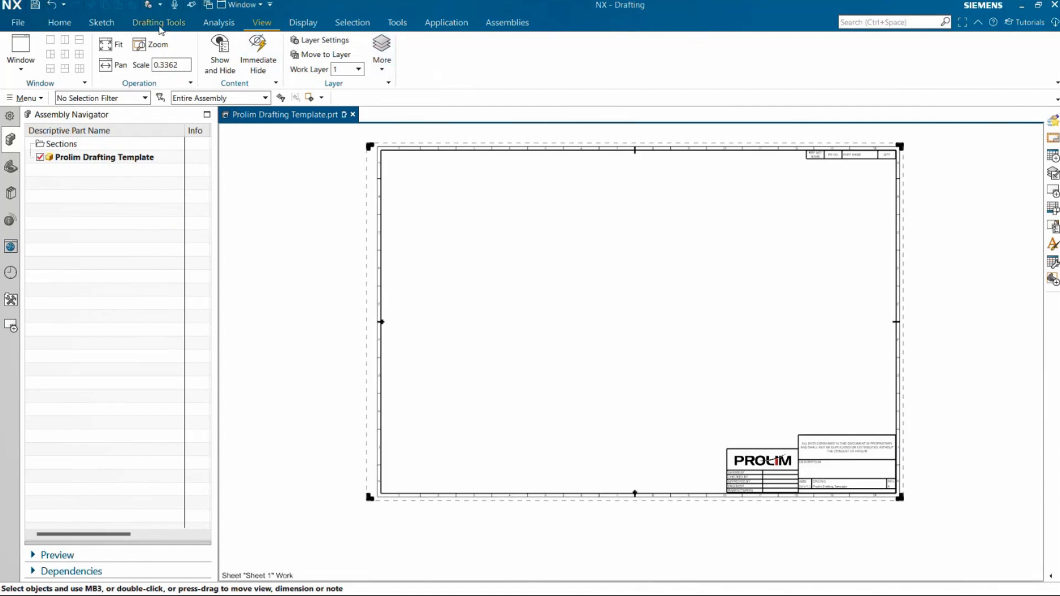
Step: Start marking the current part as a drawing template with the Mark as Template and Update PAX File action
left_click(159, 23)
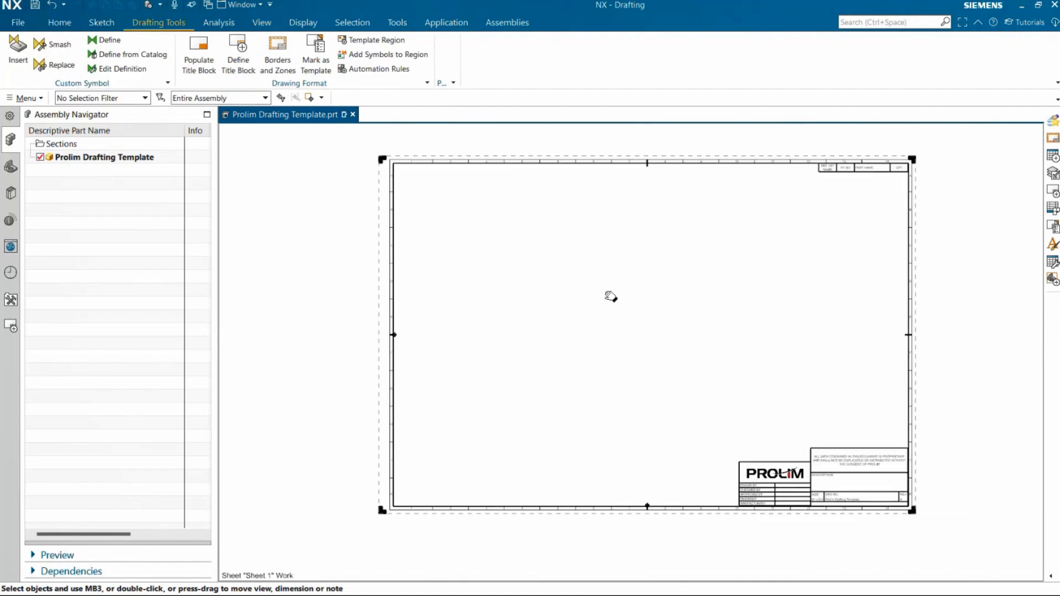
scroll(610, 298, "up", 2)
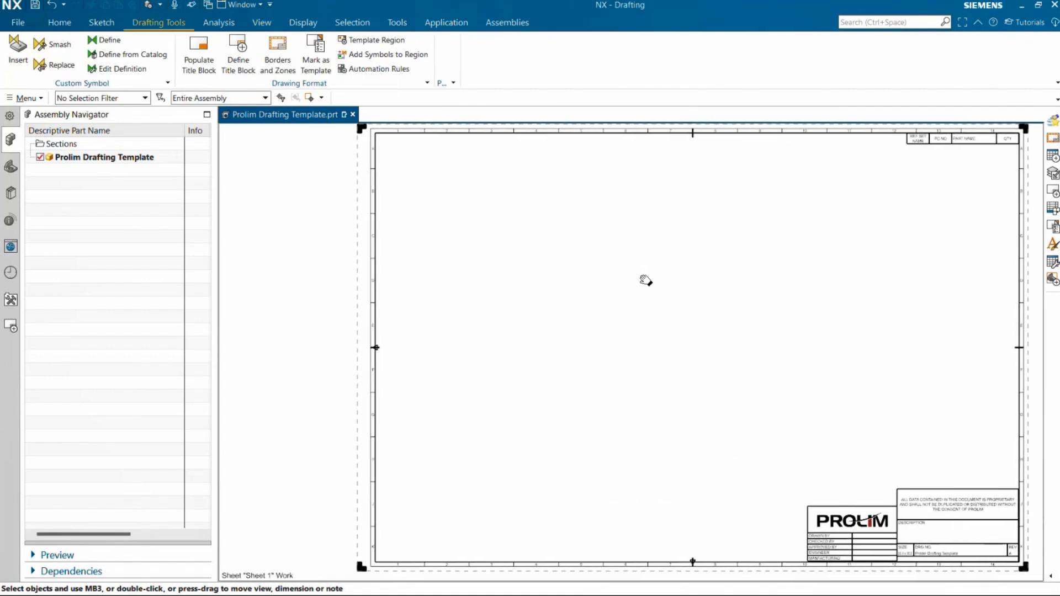
scroll(646, 276, "down", 1)
scroll(643, 272, "up", 1)
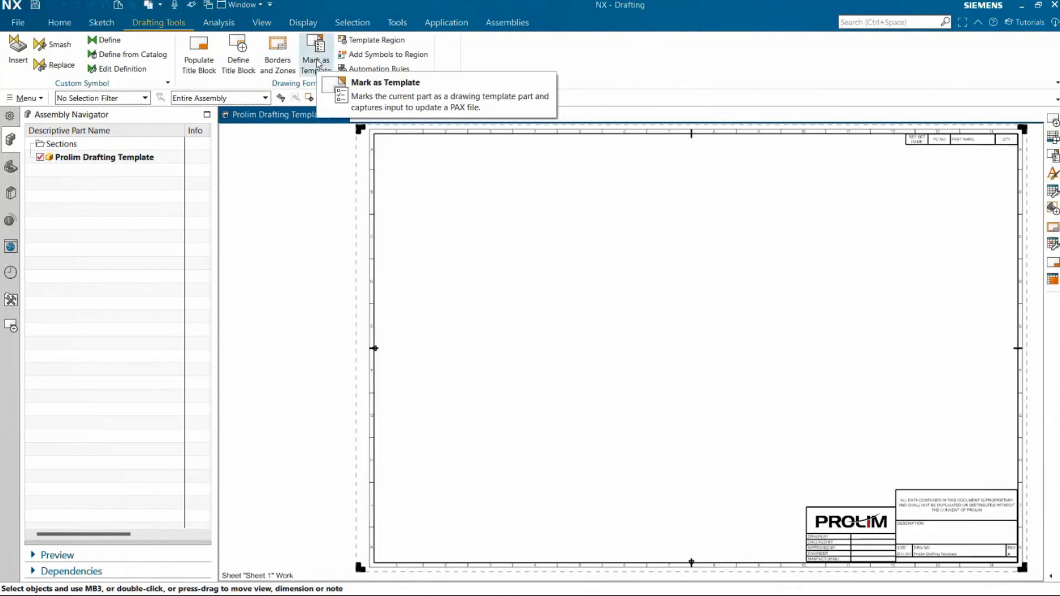
left_click(317, 58)
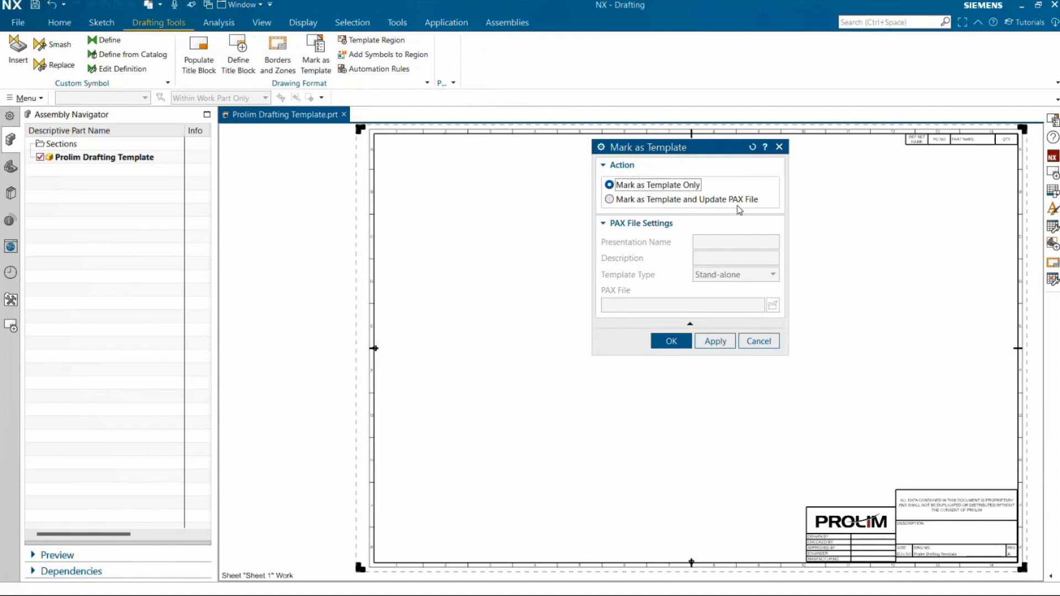
left_click(620, 204)
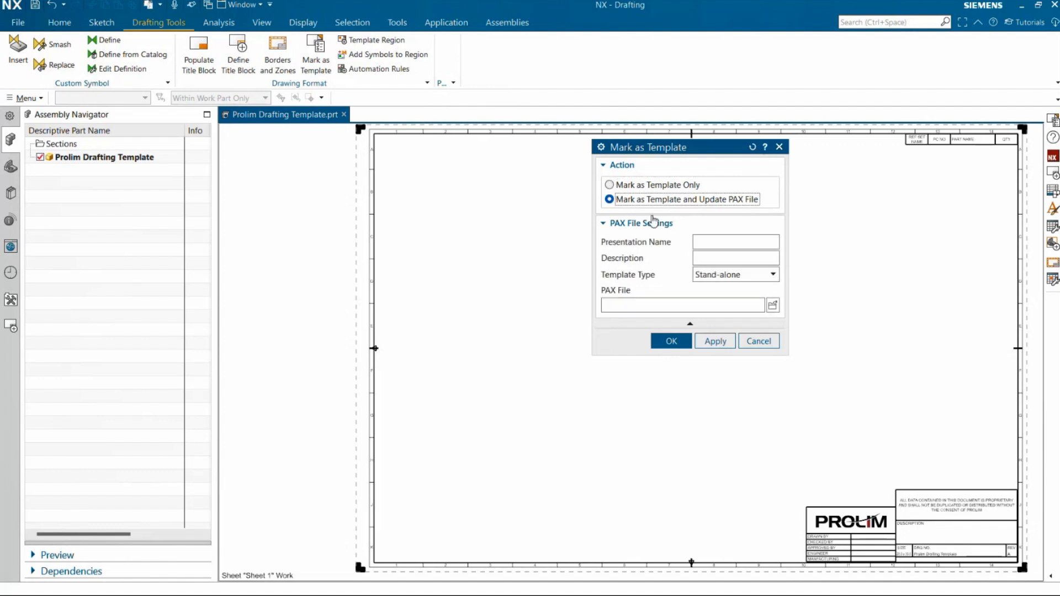
Step: Enter the presentation name "Prolim Drafting Template" and the description "Example of a drafting template"
left_click(708, 240)
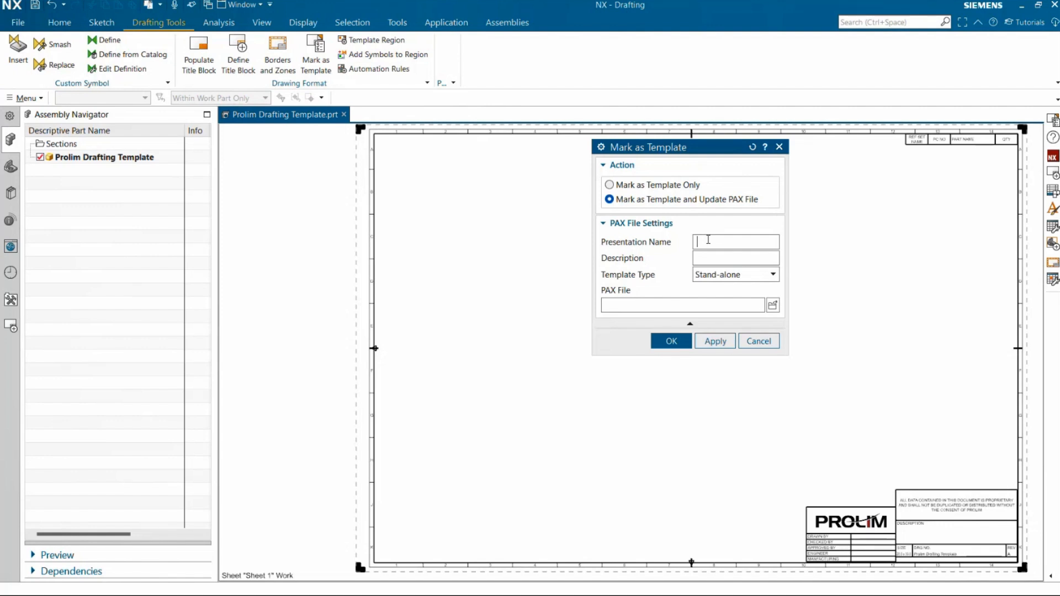
type("Pro")
type("lim ")
type("Drafting Templ")
type("ate")
left_click(765, 258)
type("Example of a draftin")
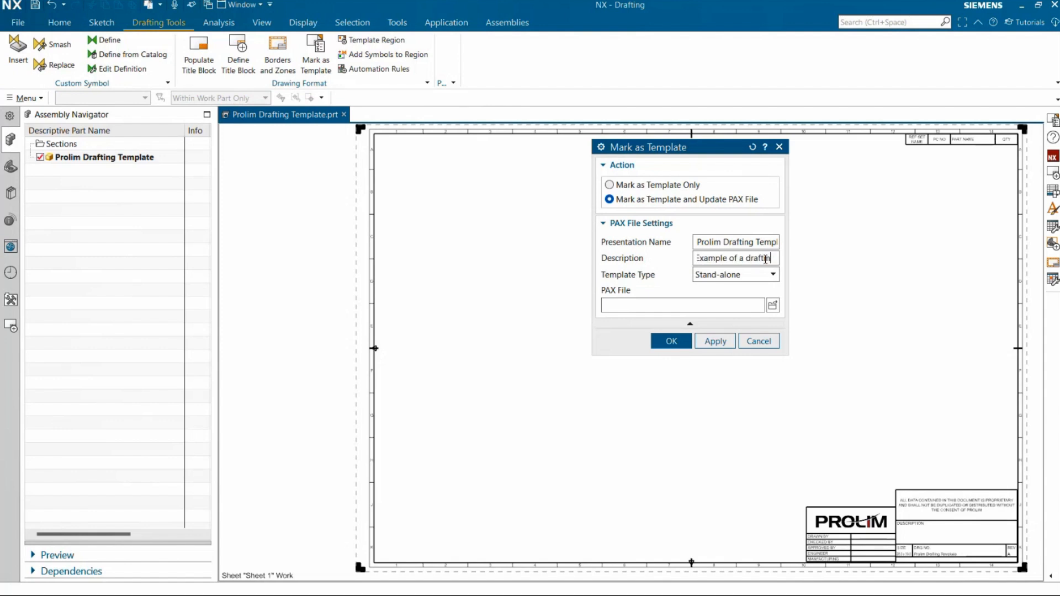
key("BackSpace")
key("BackSpace")
key("BackSpace")
type("rafting template")
Step: Choose Stand-alone as the template type
left_click(766, 276)
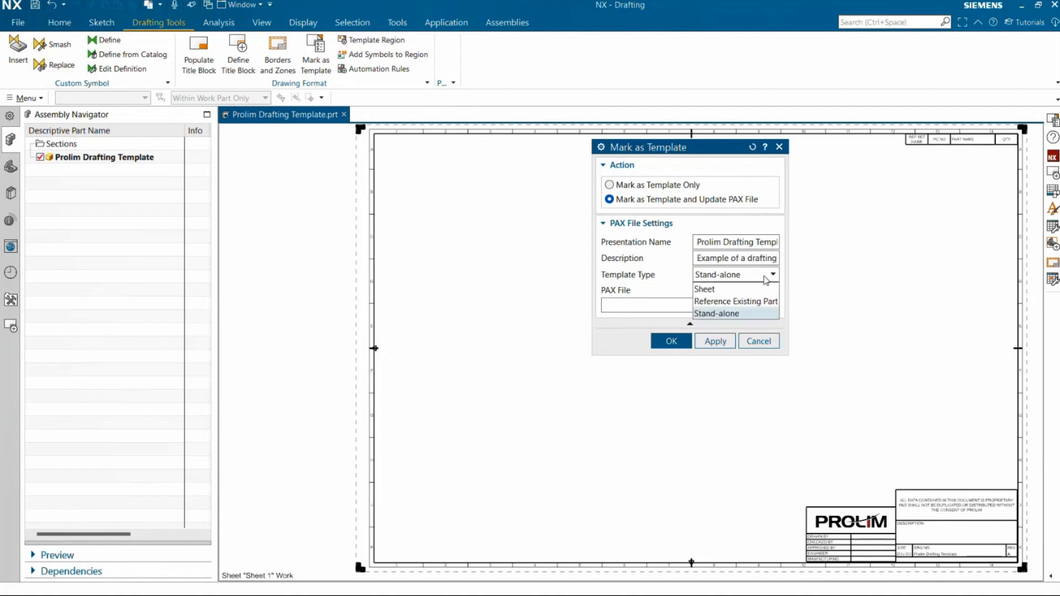
left_click(766, 279)
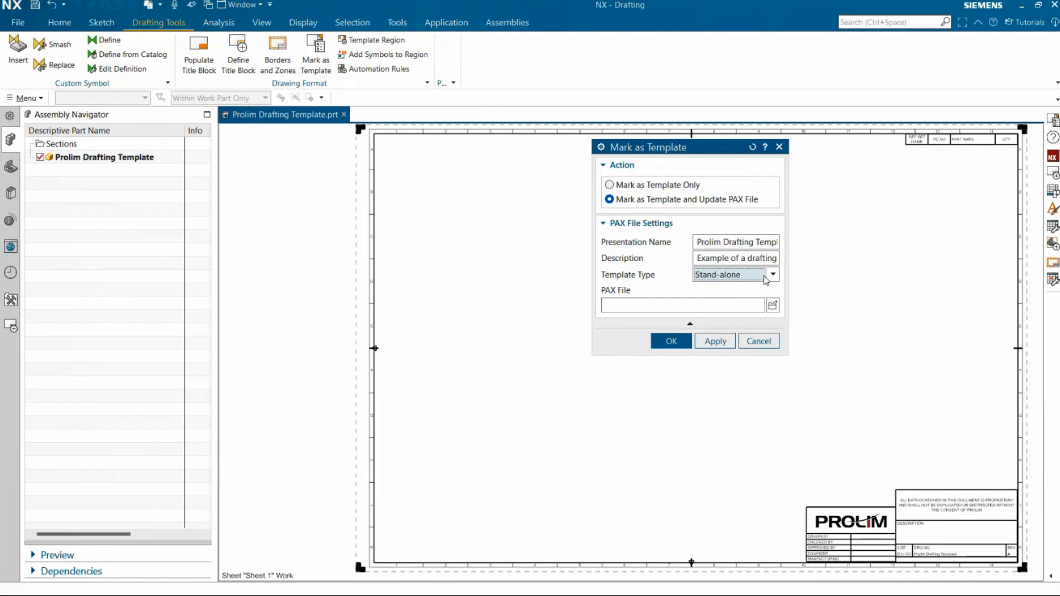
left_click(766, 279)
left_click(750, 312)
Step: Browse for the PAX file location in C:\Program Files\Siemens\NX2406\DRAFTING\templates
left_click(773, 306)
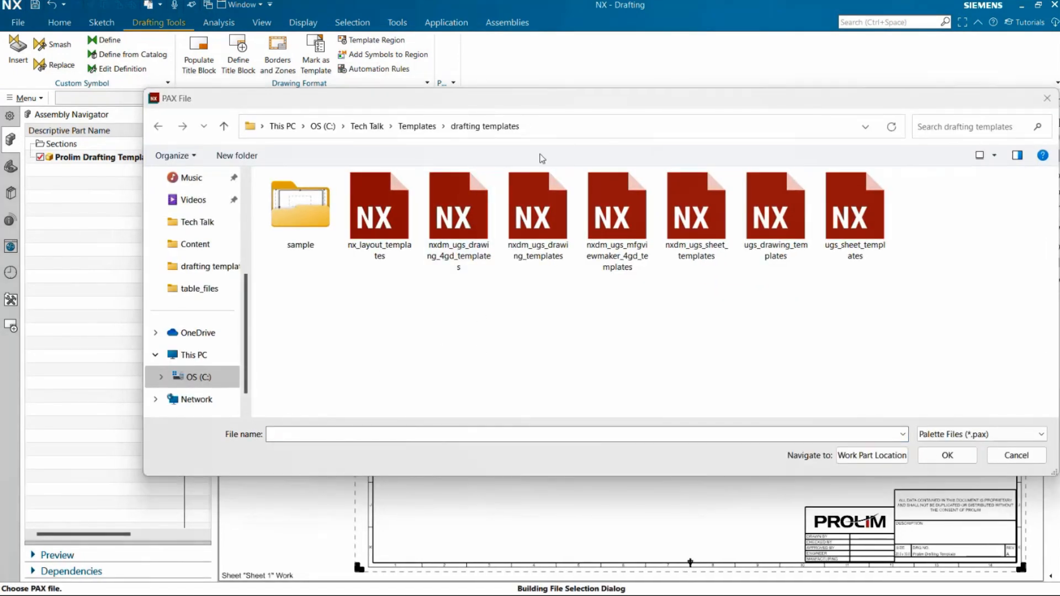
right_click(546, 131)
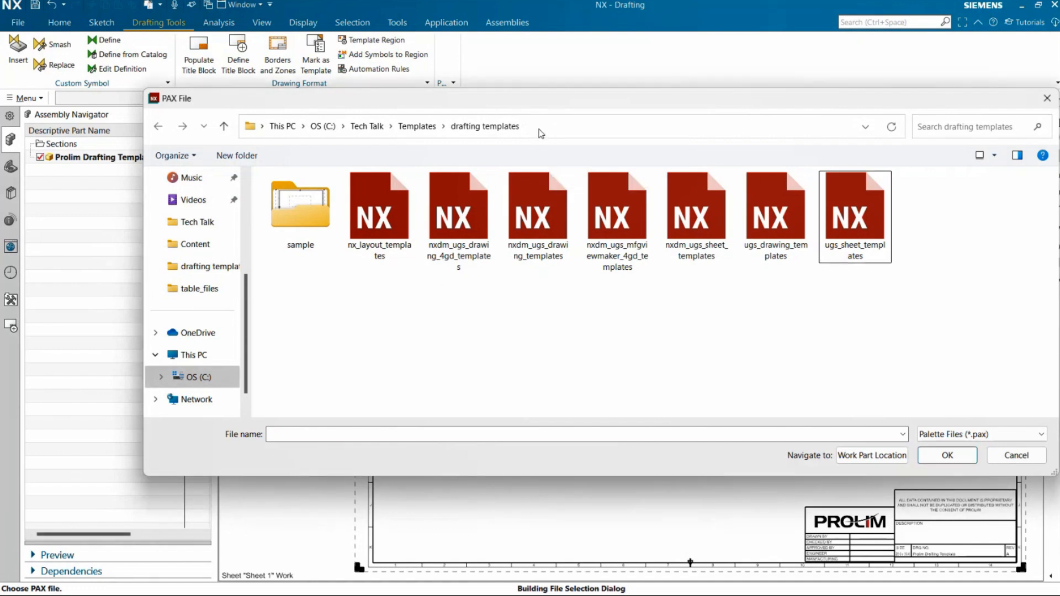
left_click(593, 165)
right_click(540, 132)
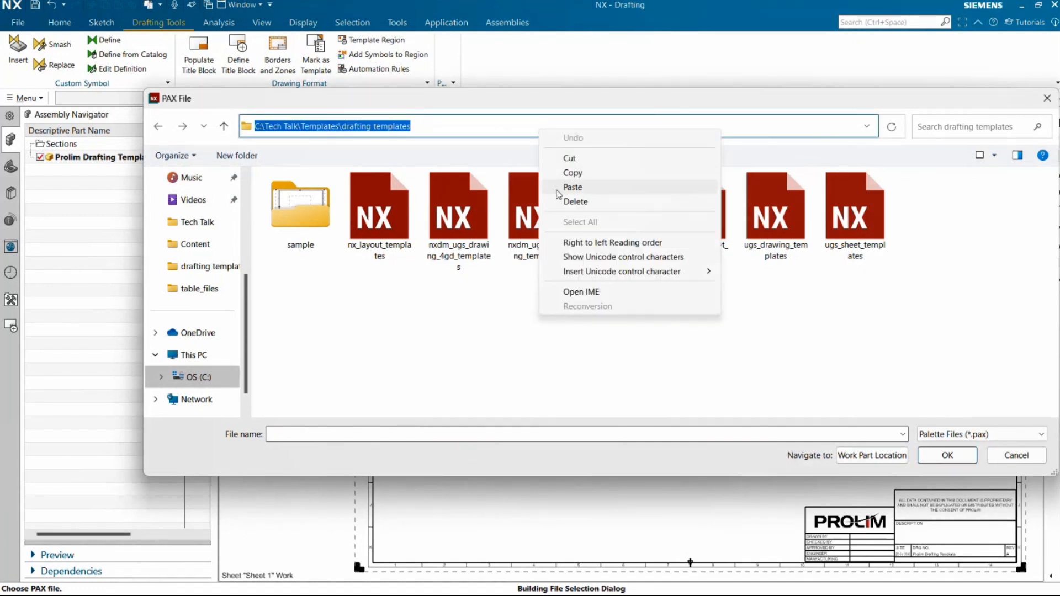
left_click(568, 188)
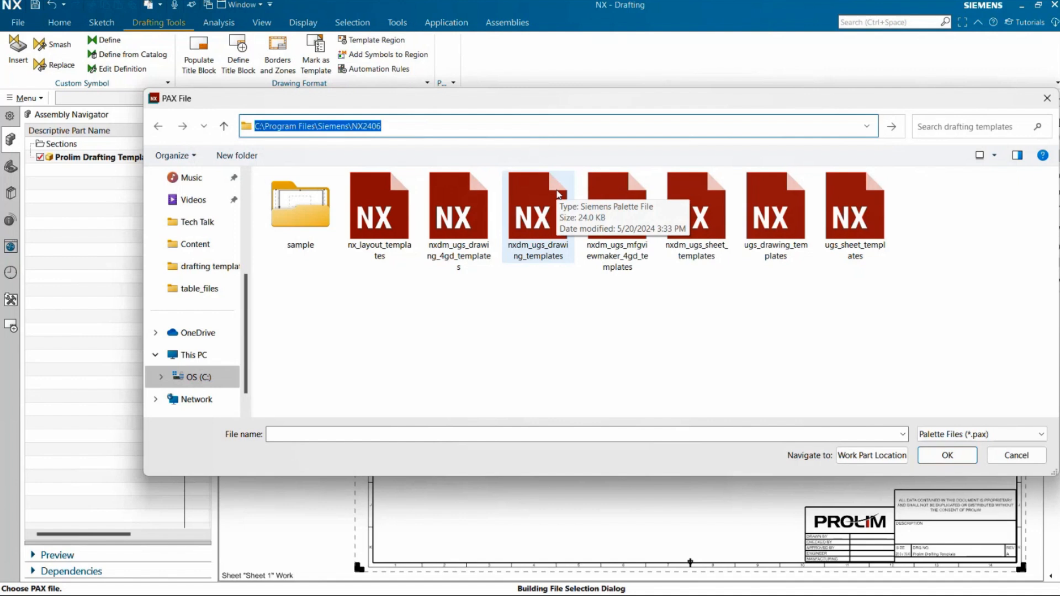
key("Return")
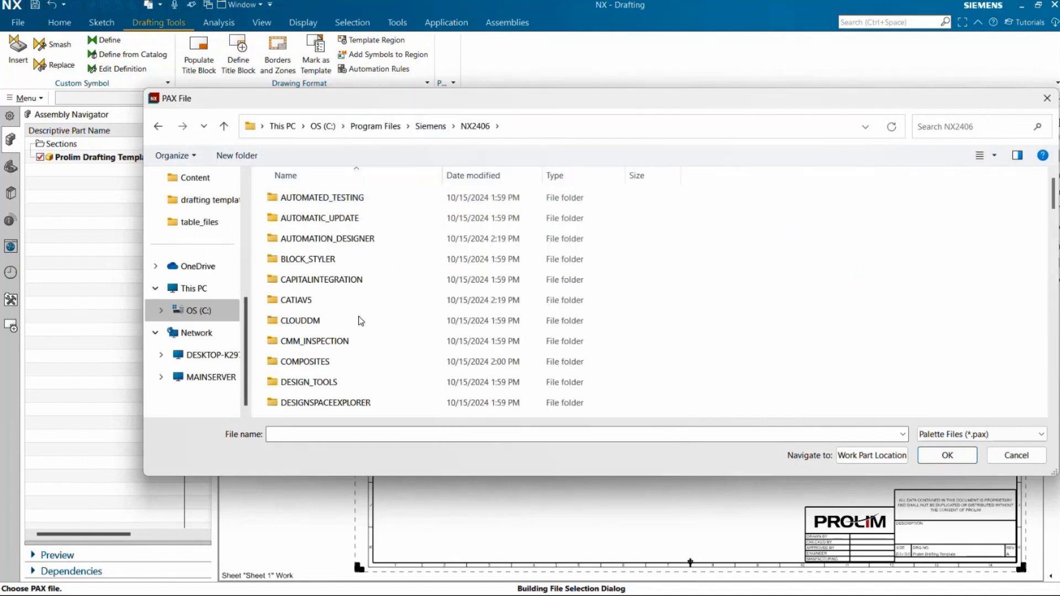
scroll(359, 320, "down", 1)
scroll(346, 301, "down", 1)
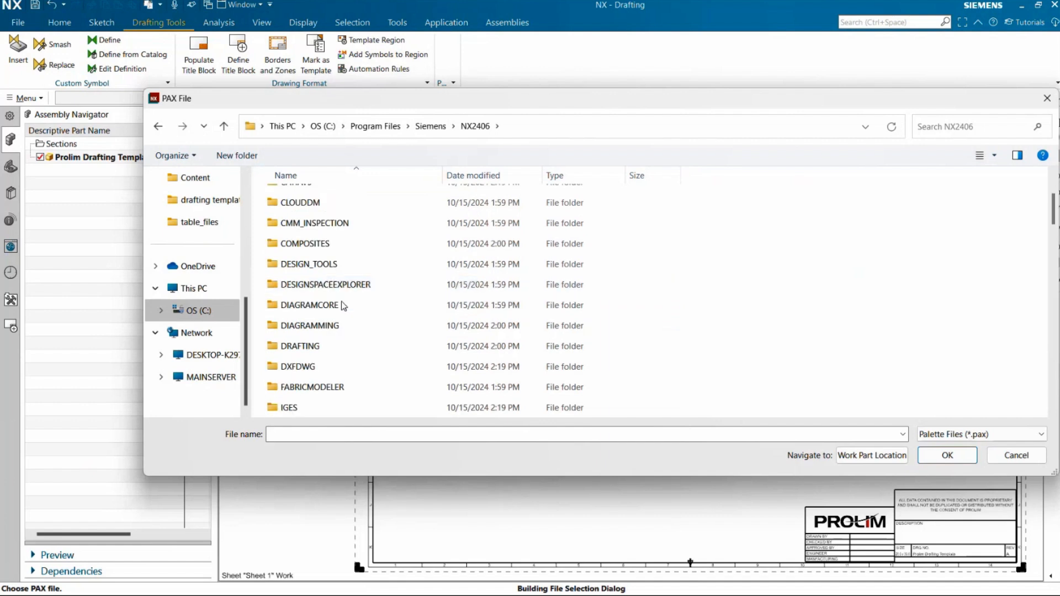
double_click(308, 346)
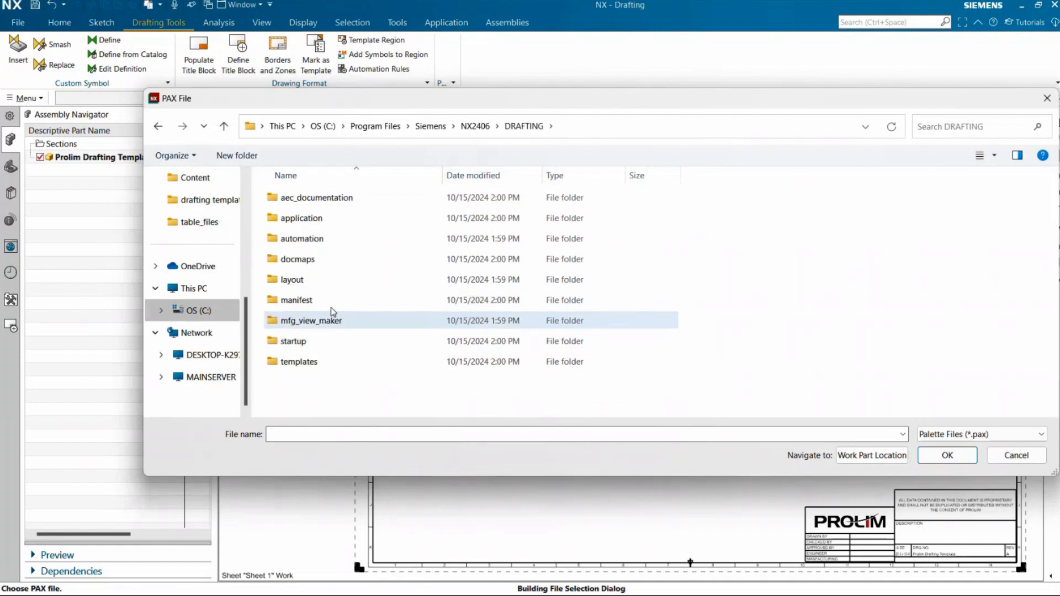
double_click(309, 362)
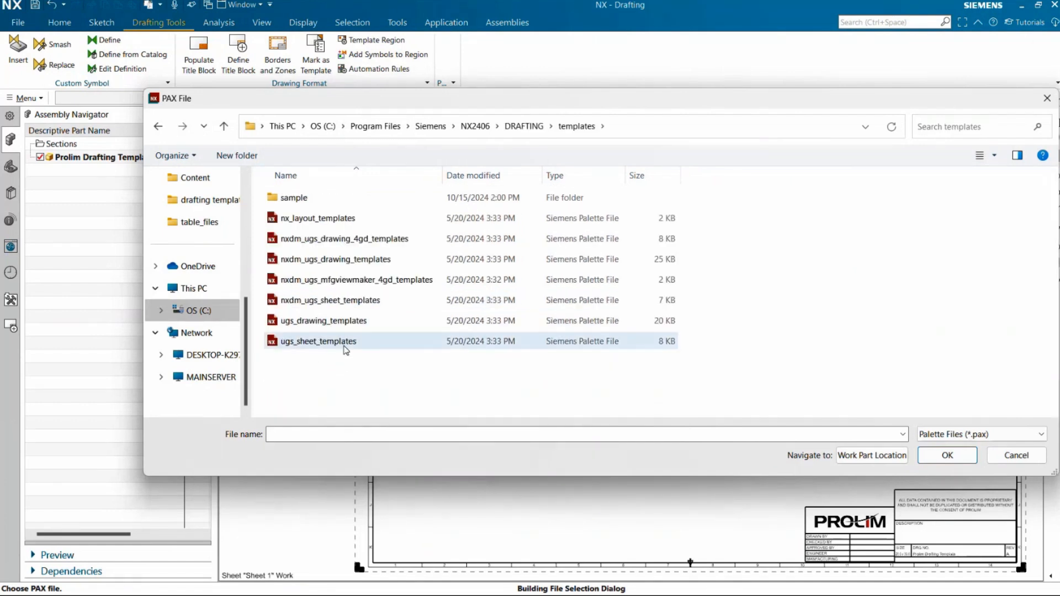
Step: Name the PAX file "Prolim Templates" and accept it for the template settings
left_click(658, 434)
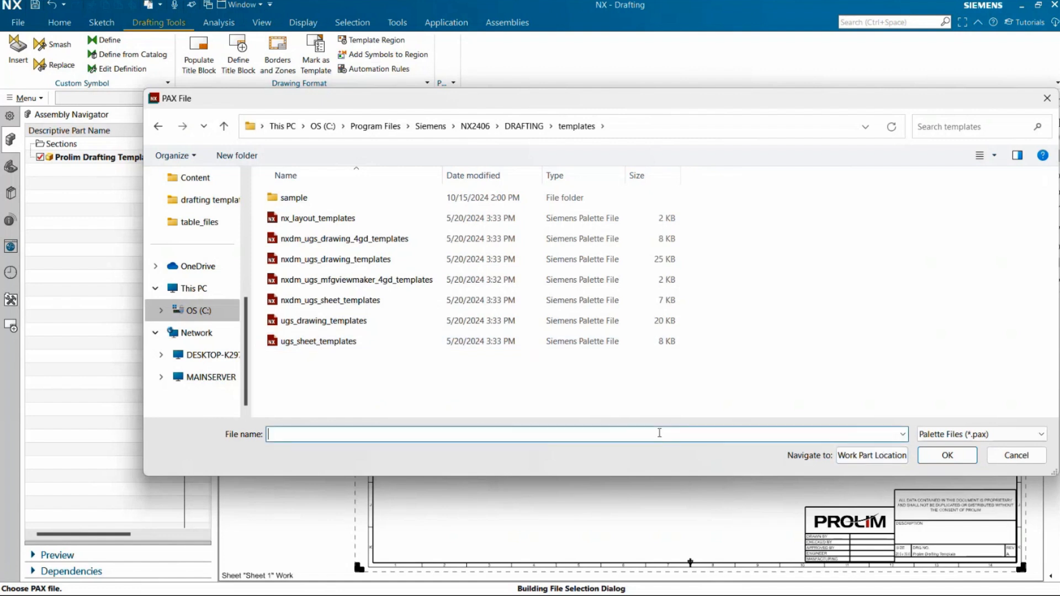
type("Prolim Templates")
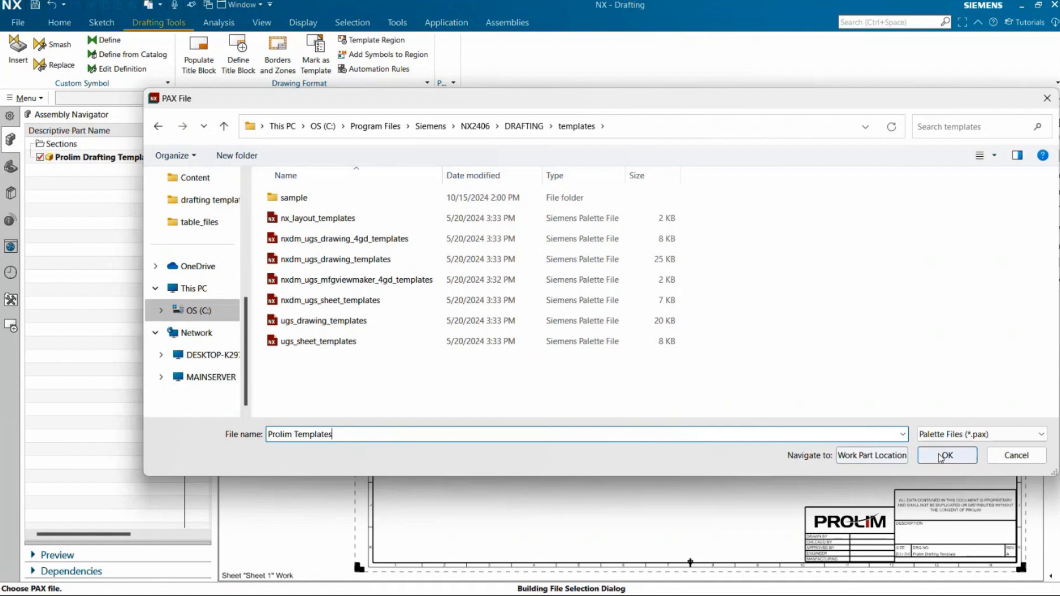
left_click(947, 456)
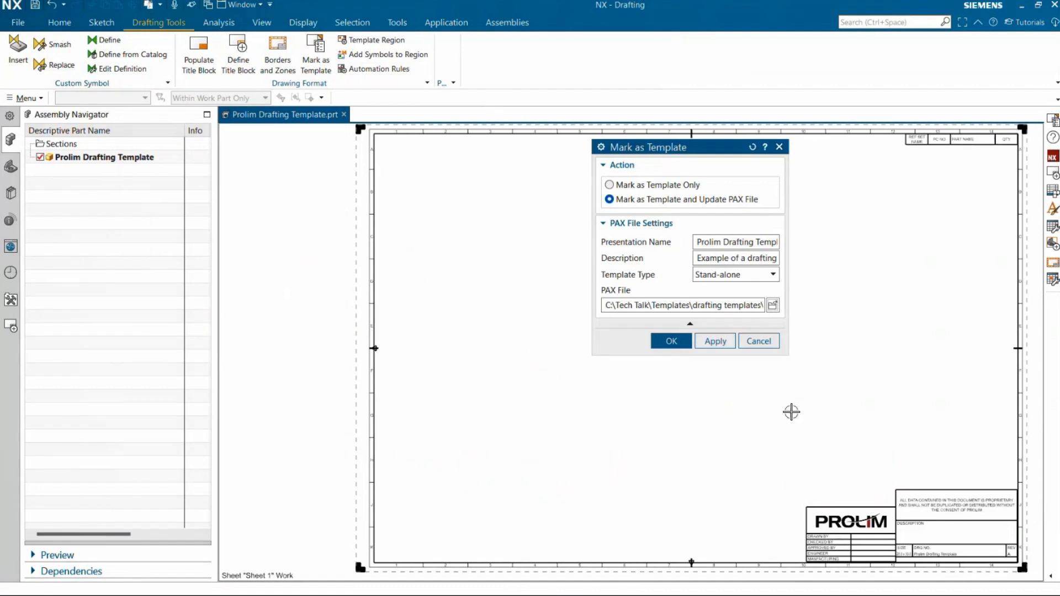
Step: Mark the drafting part as a stand-alone template with a PAX file update, and save the part
left_click(671, 342)
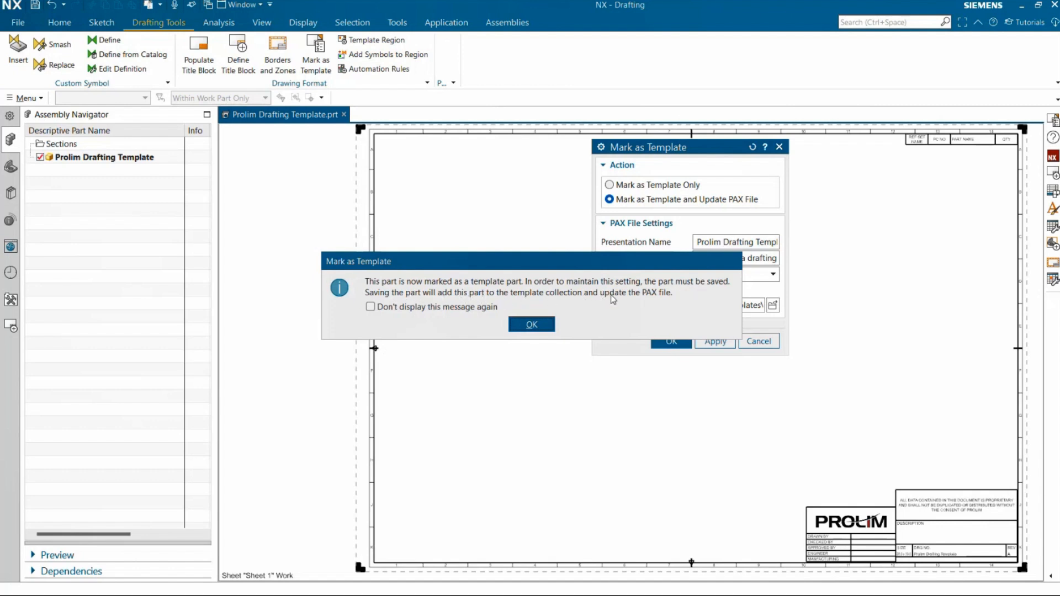
left_click(532, 325)
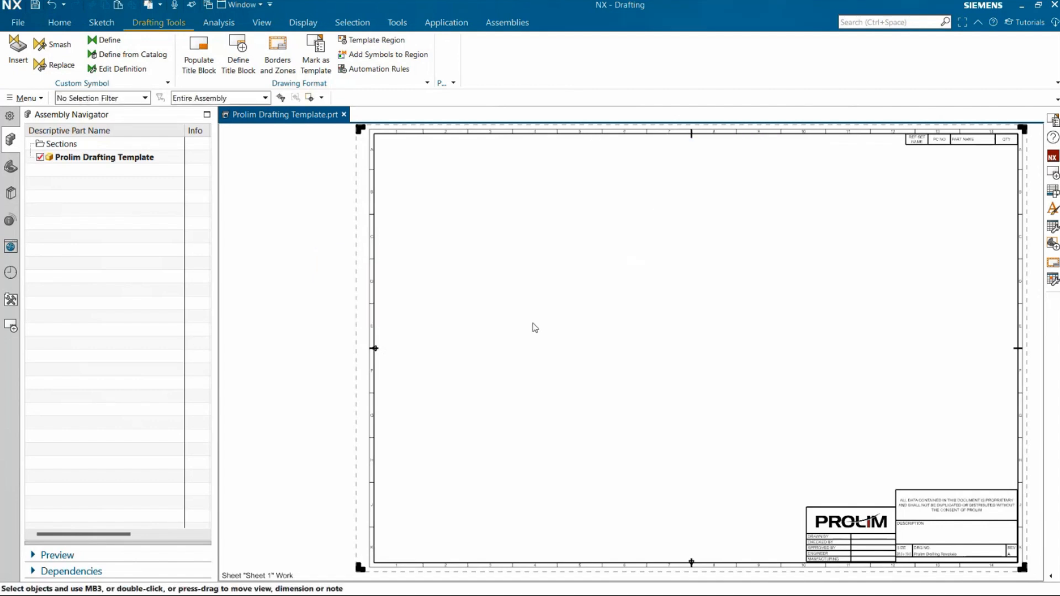
left_click(35, 6)
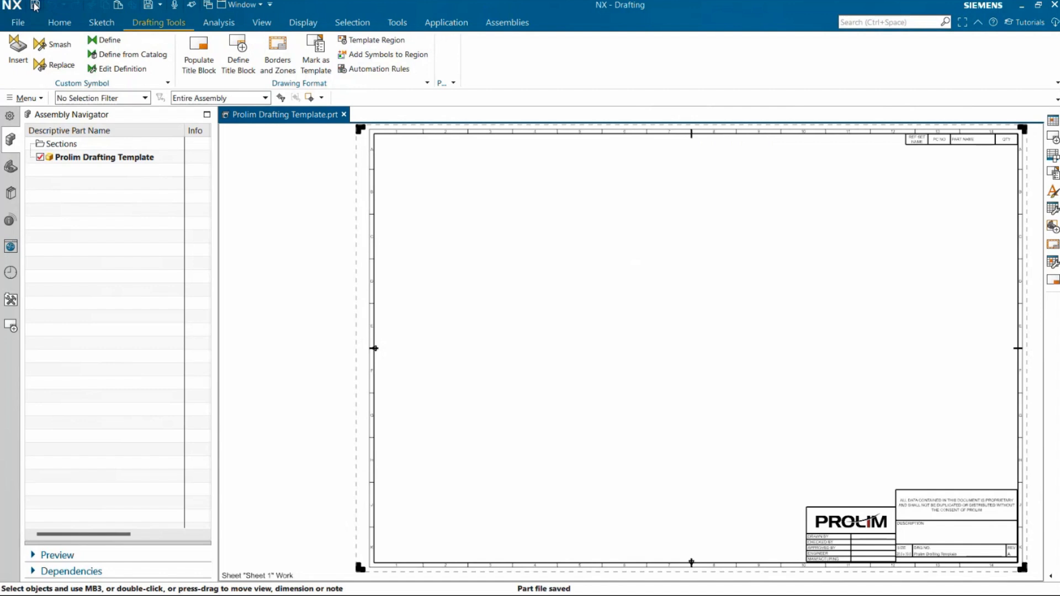
Step: Start a new file and preview the Prolim Drafting Template among the stand-alone inch drawing templates
left_click(20, 23)
left_click(22, 42)
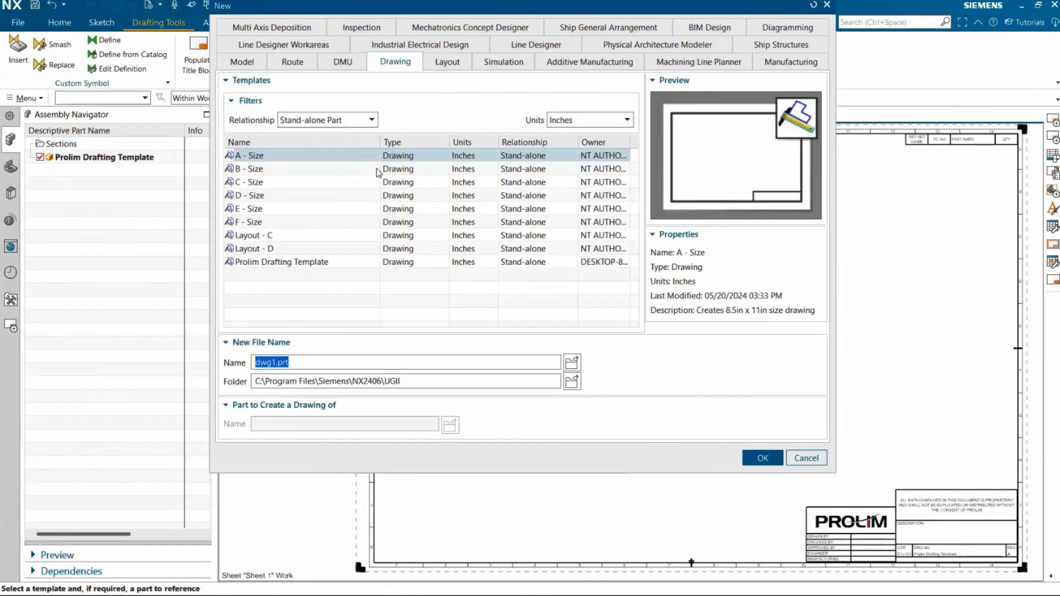
left_click(316, 262)
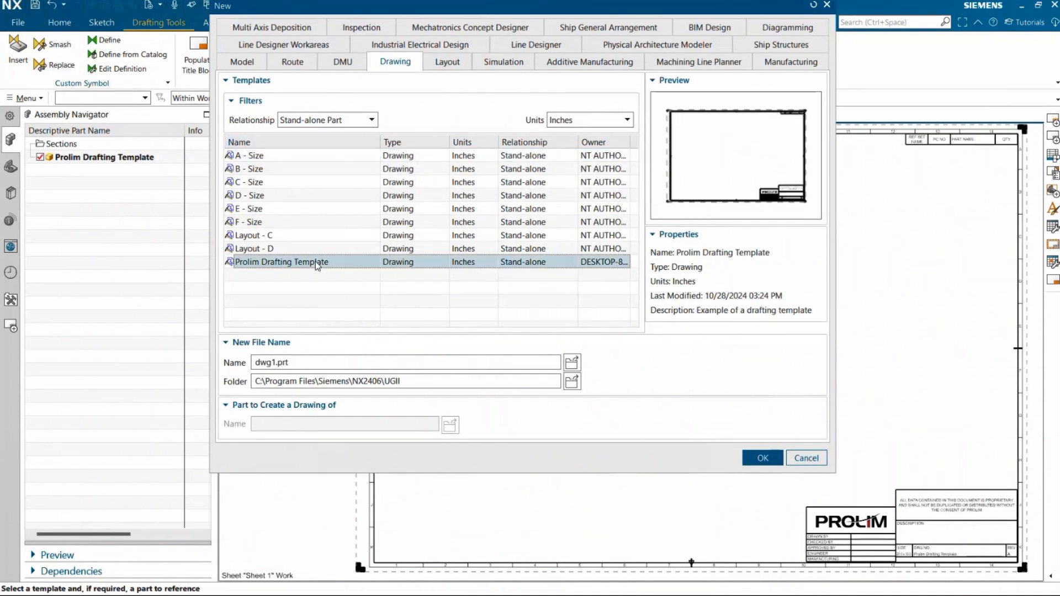
left_click(323, 123)
left_click(575, 124)
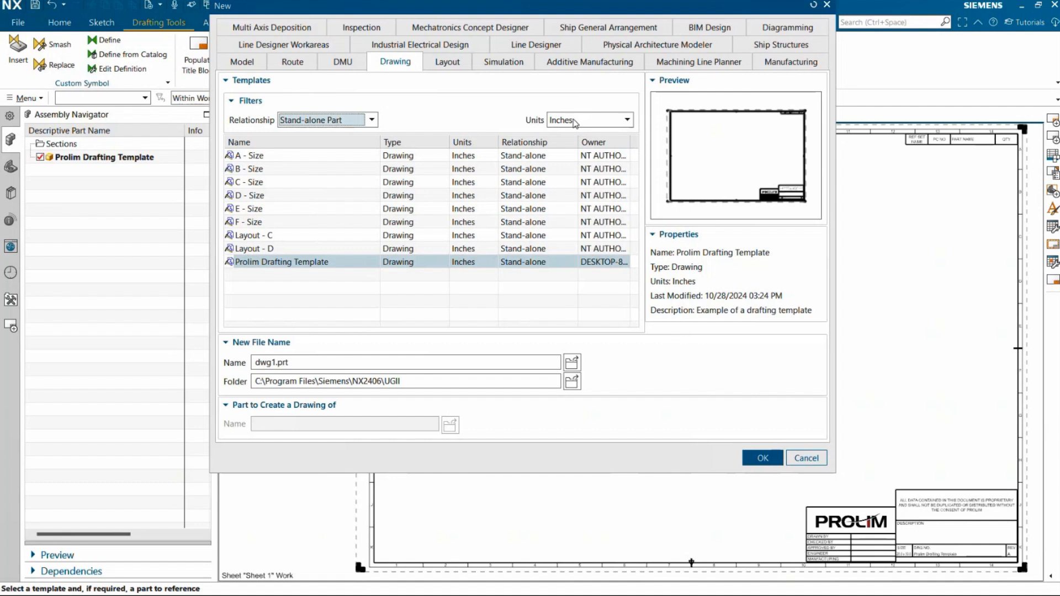
left_click(574, 123)
left_click(563, 145)
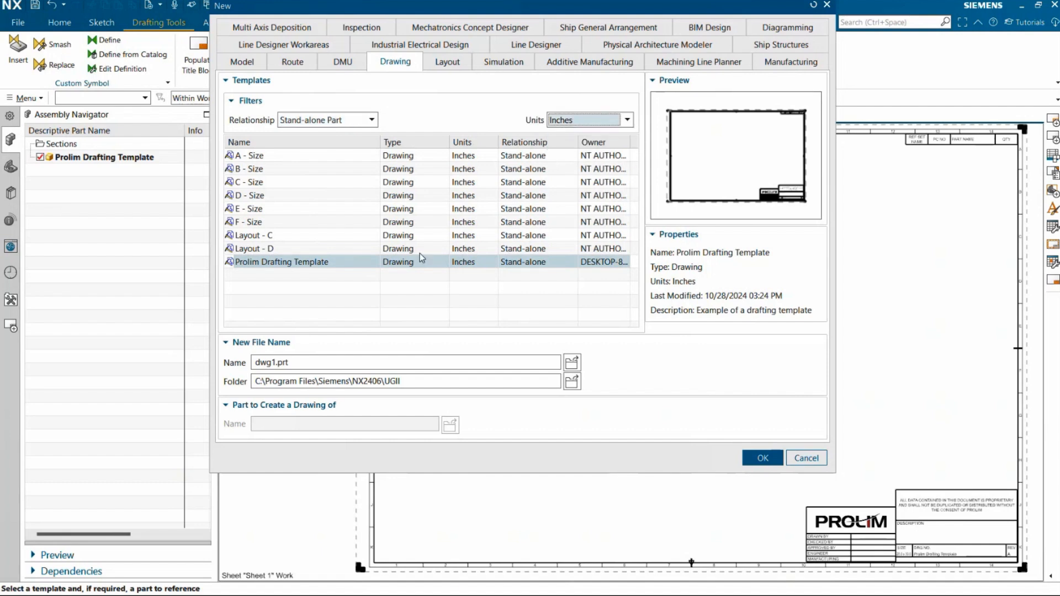
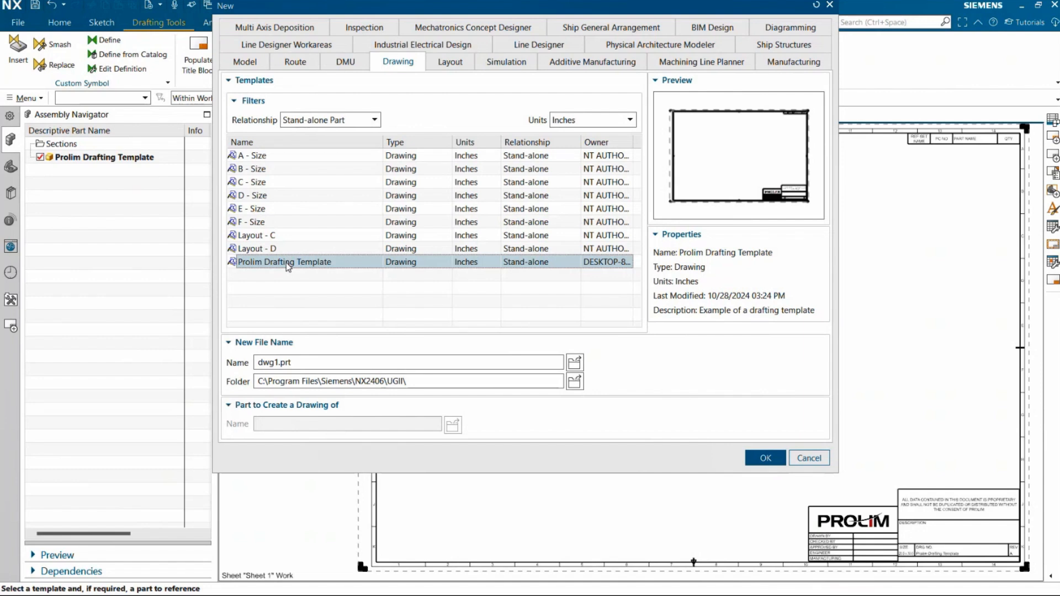
Step: Create the drawing dwg1.prt from the D - Size template, leaving the title block unpopulated
left_click(291, 199)
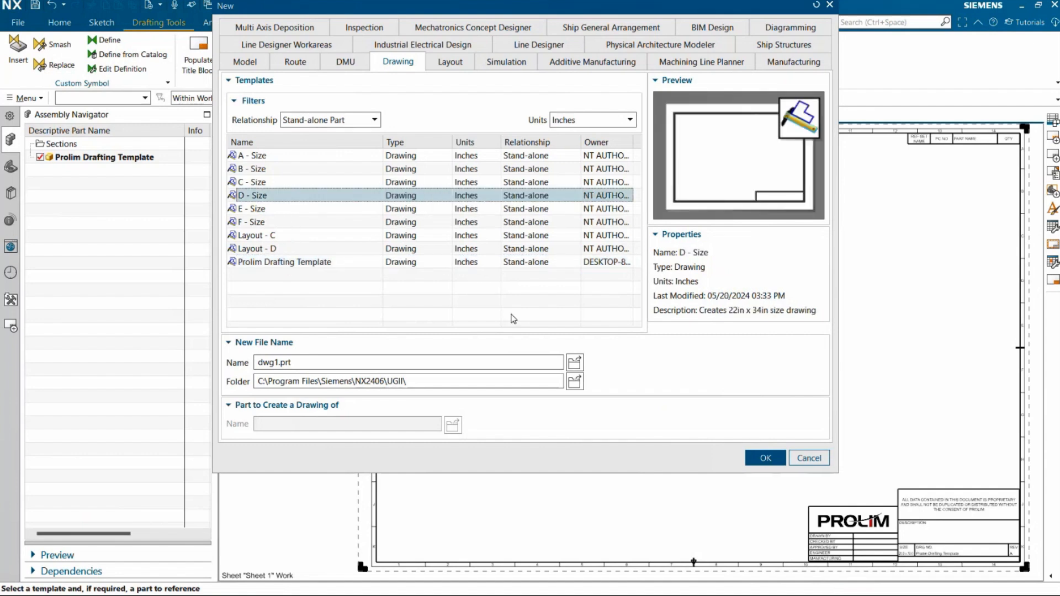
left_click(781, 462)
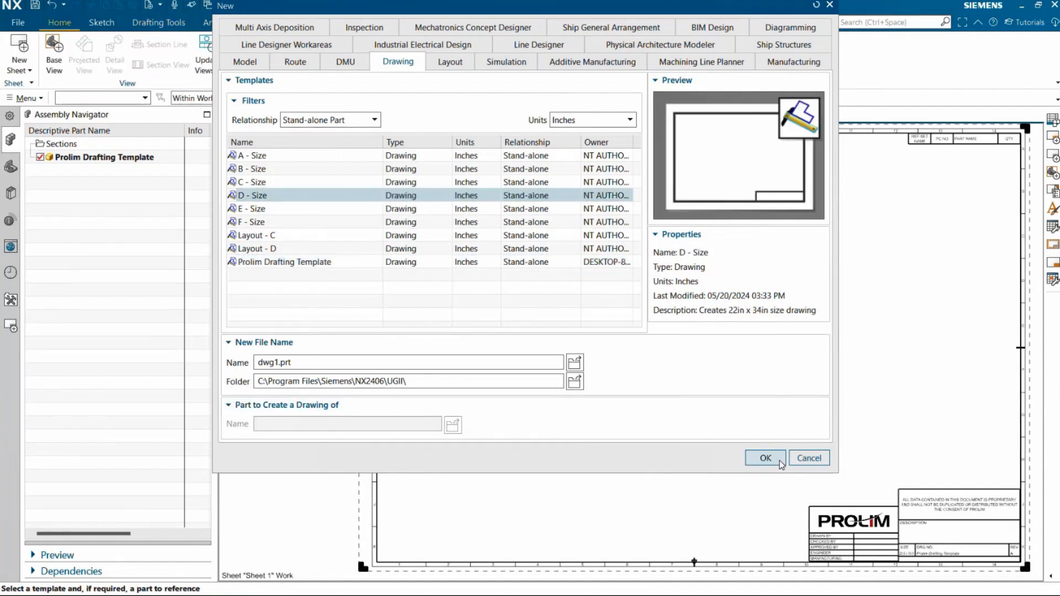
left_click(765, 458)
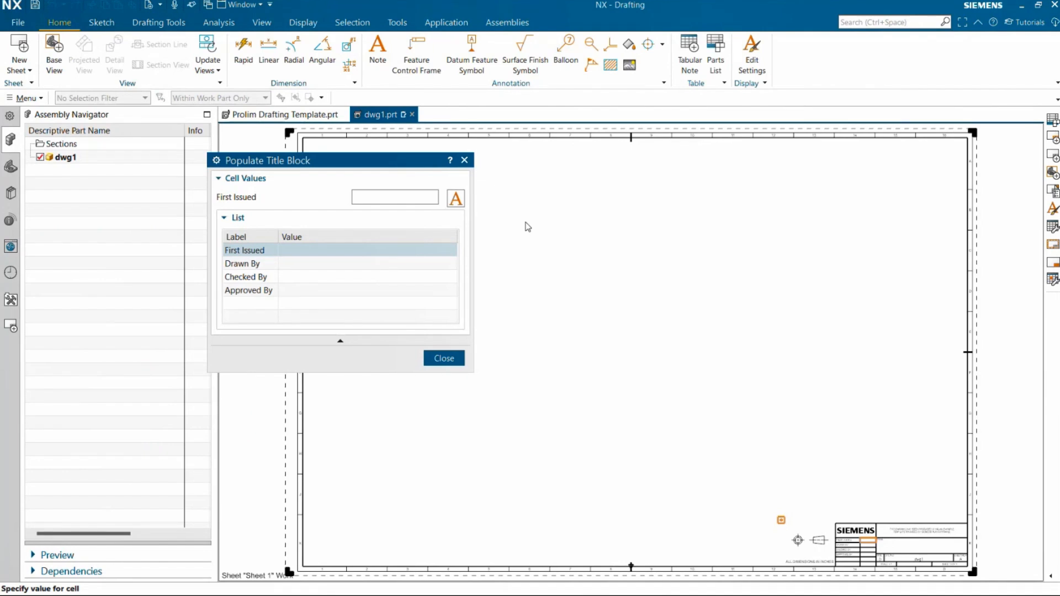
left_click(464, 161)
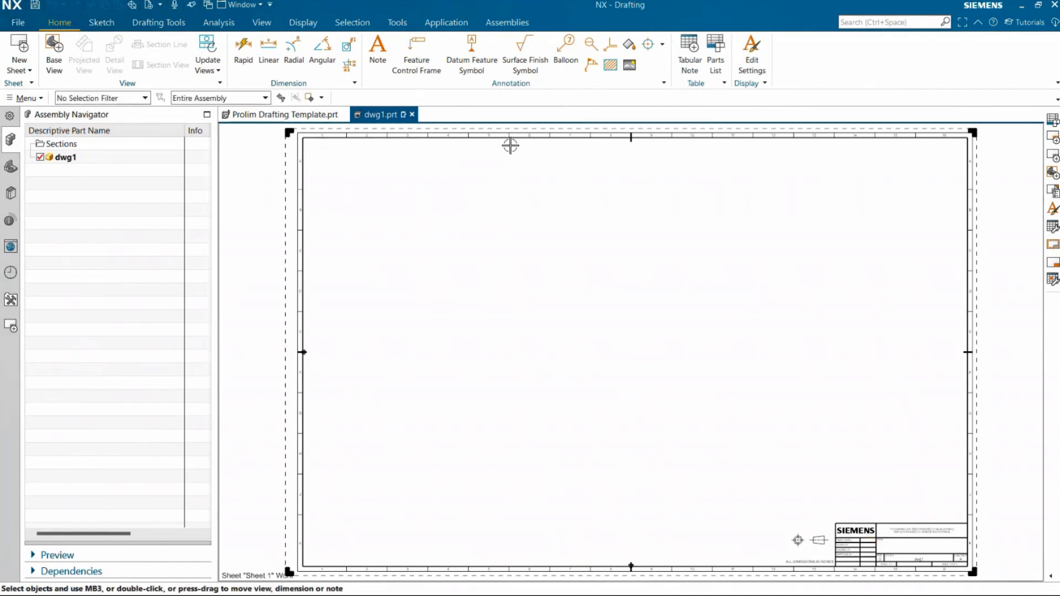
Step: Start a parts list and set its header location to Above in the section settings
left_click(712, 71)
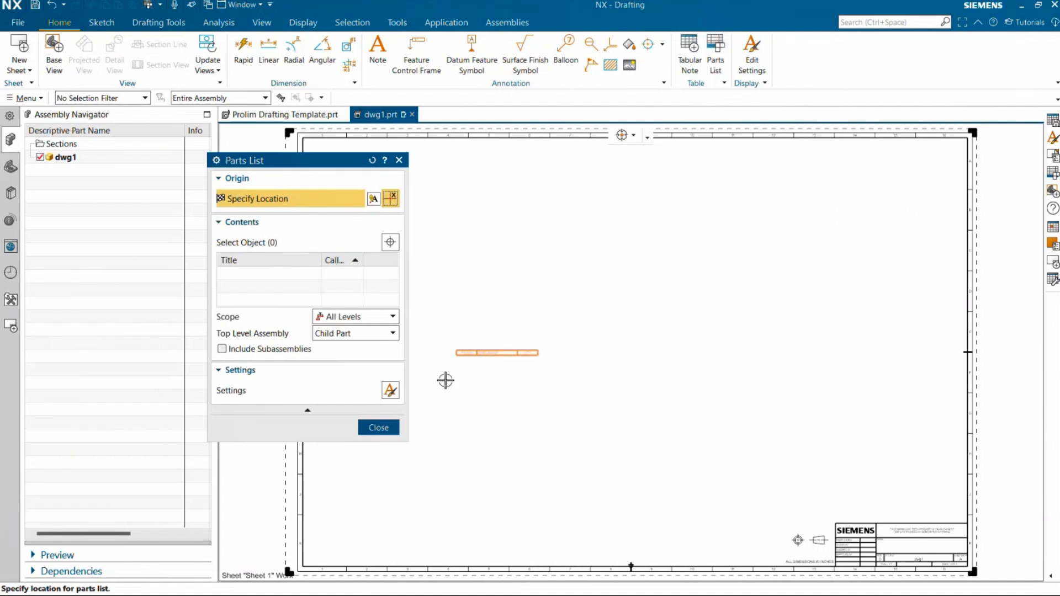
left_click(391, 390)
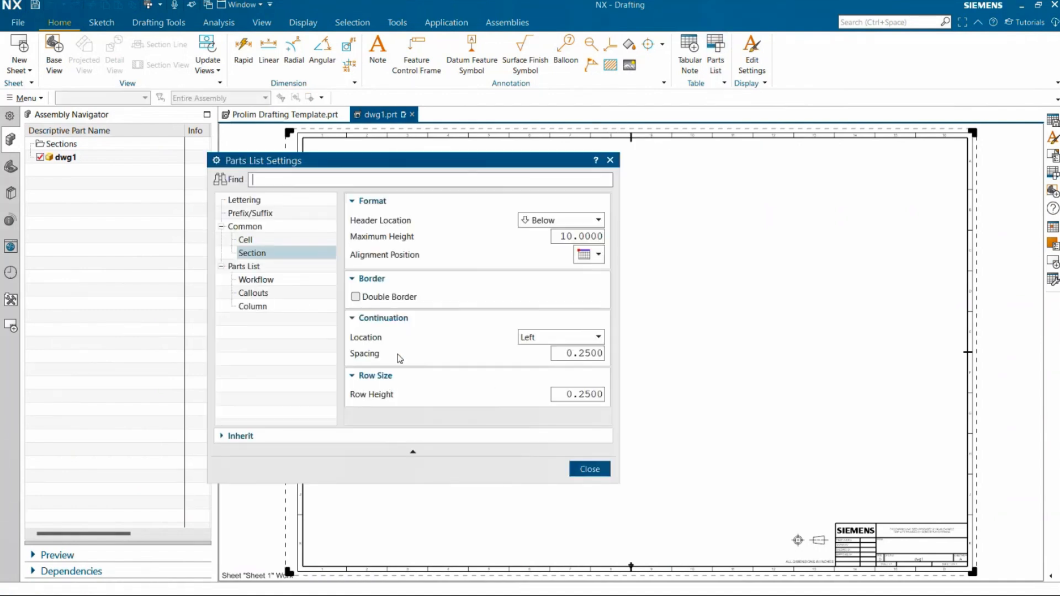
left_click(524, 219)
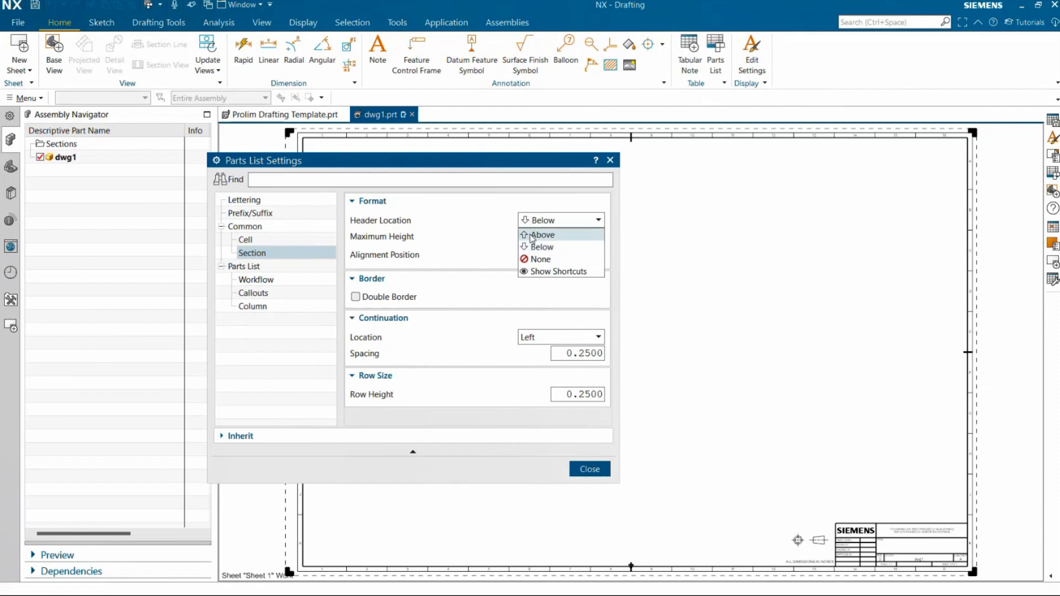
left_click(531, 232)
Step: Add a parts list column ahead of PC NO that uses the $REF_SET_NAME attribute
left_click(257, 307)
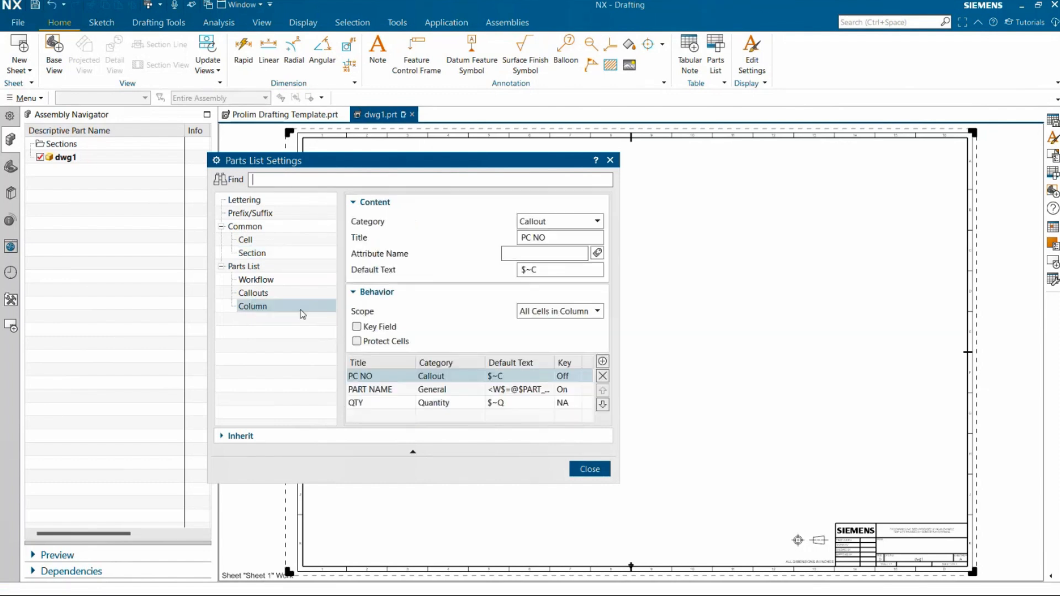
left_click(602, 362)
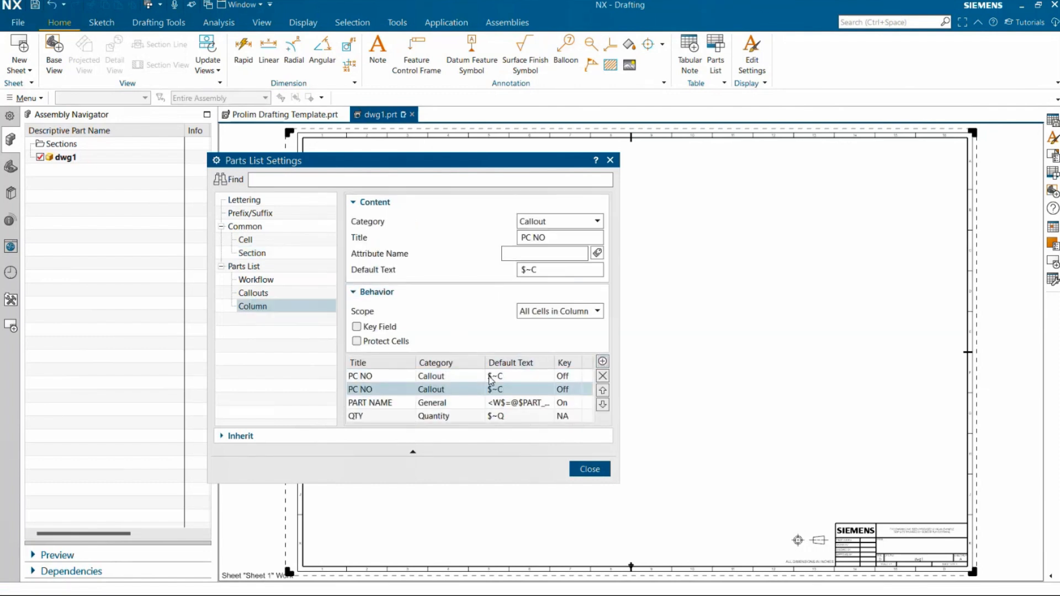
left_click(597, 253)
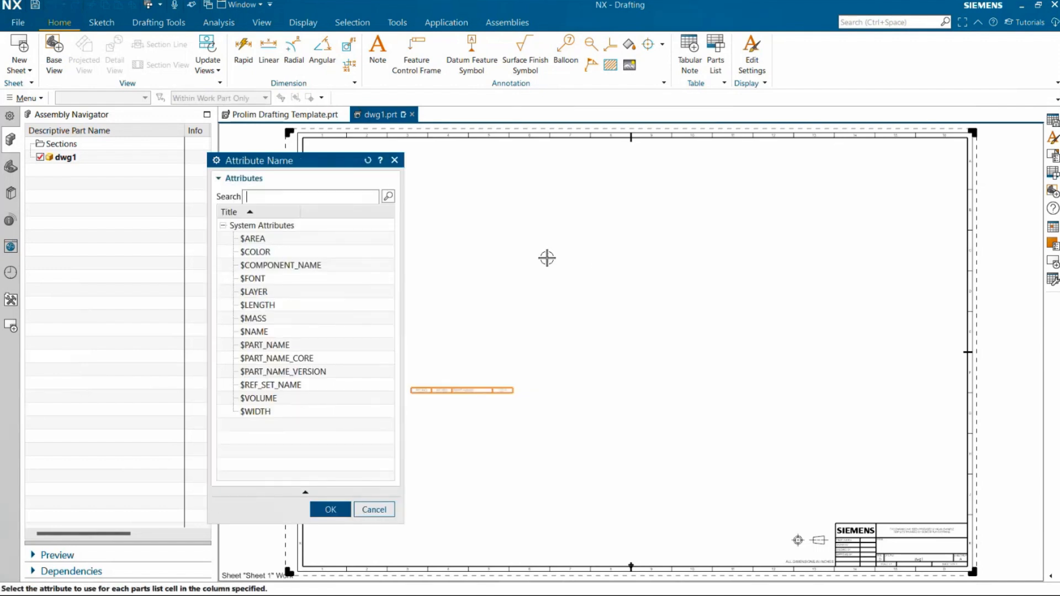
left_click(285, 385)
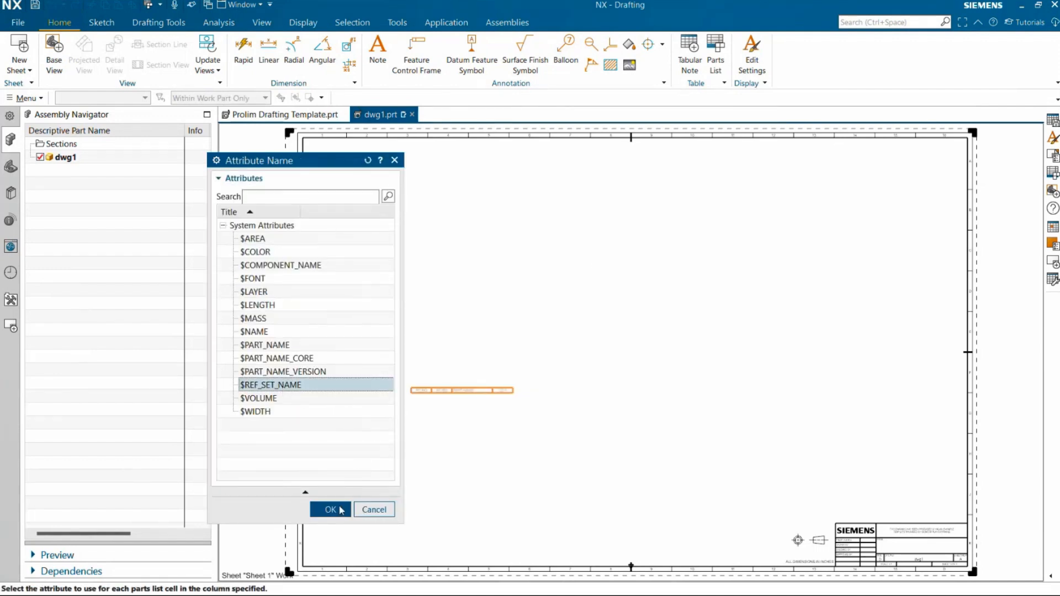
left_click(330, 509)
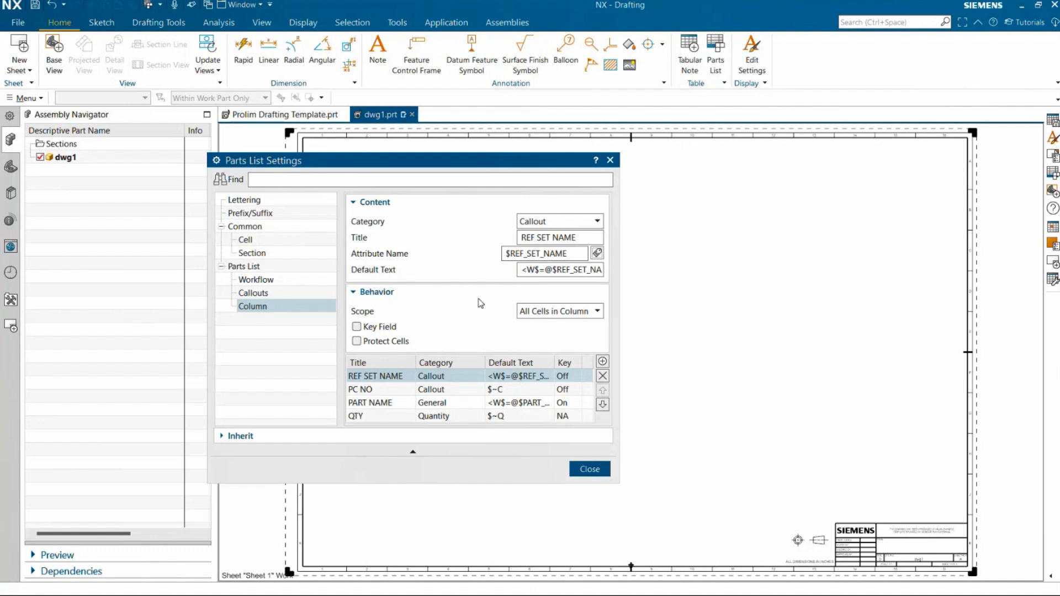
Step: Review the section format, close the settings and place the parts list in the upper part of the sheet, right of centre
left_click(250, 254)
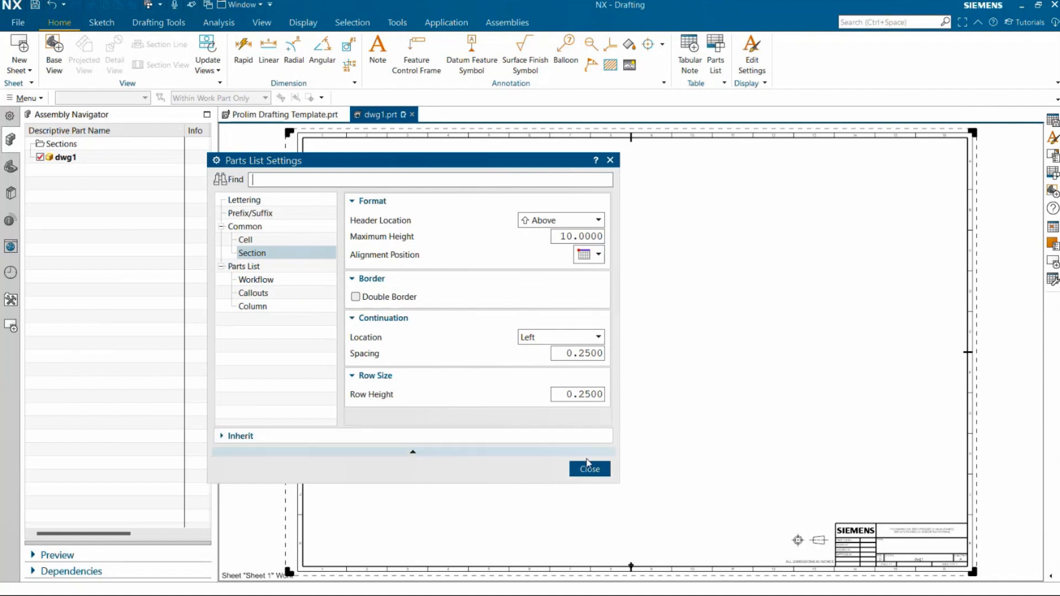
left_click(589, 470)
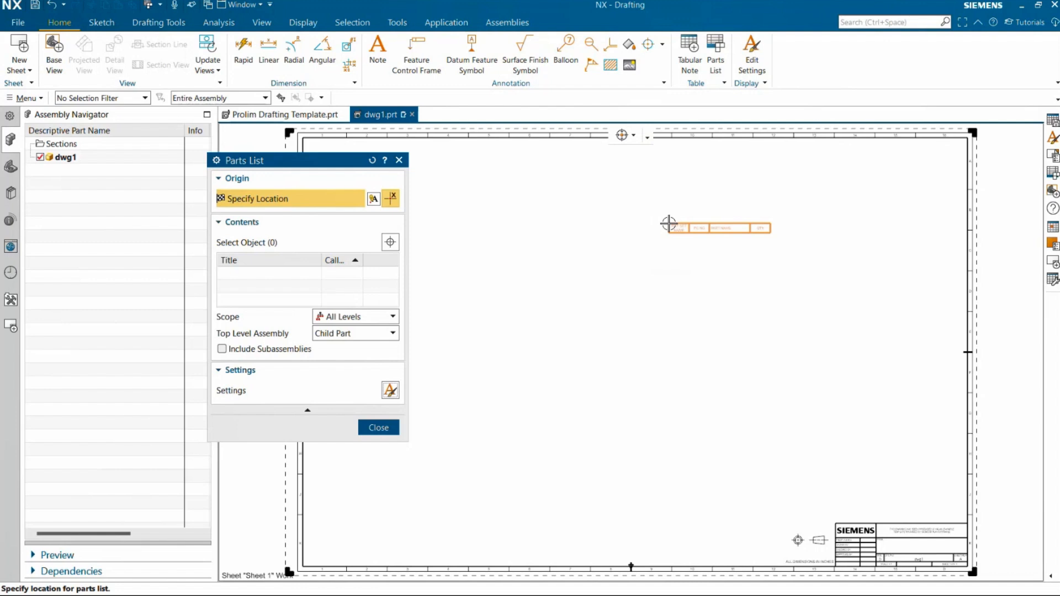
left_click(668, 223)
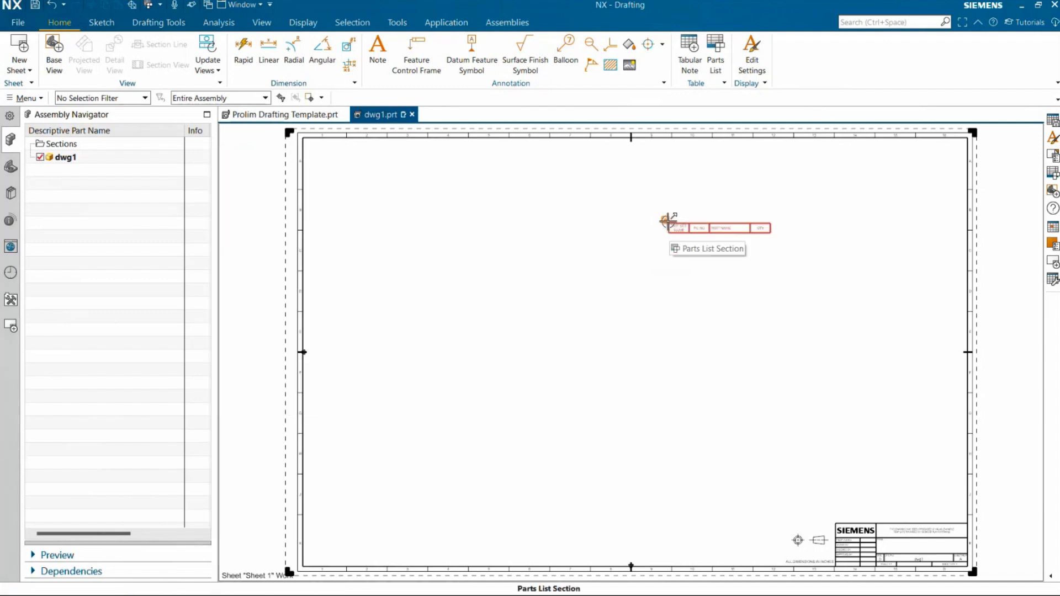
Step: Save the placed parts list as a template named Prolim_PartsList in the Siemens NX2406\UGII\table_files folder
left_click(669, 220)
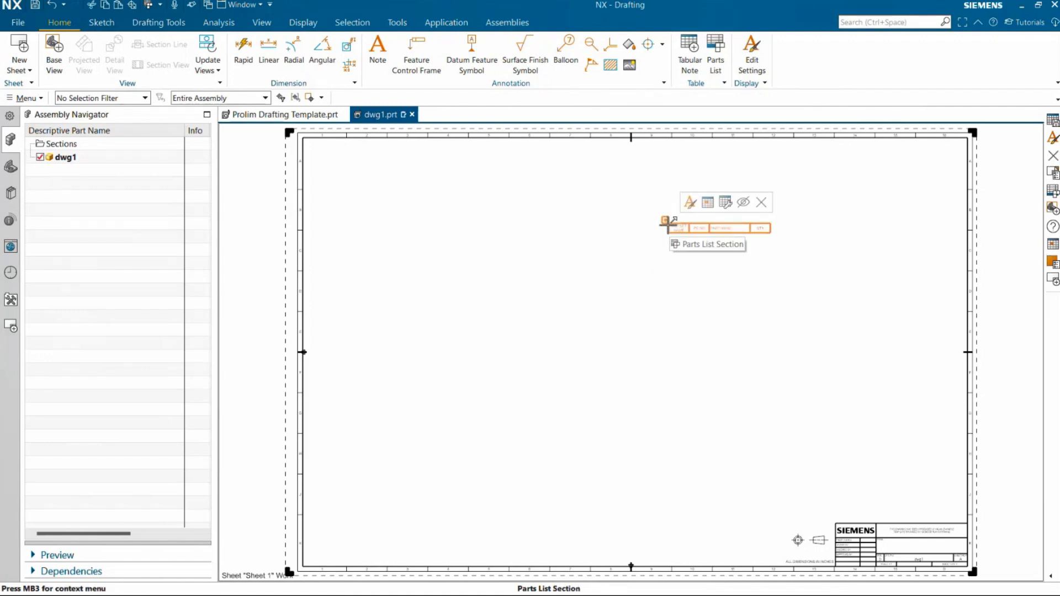
right_click(668, 224)
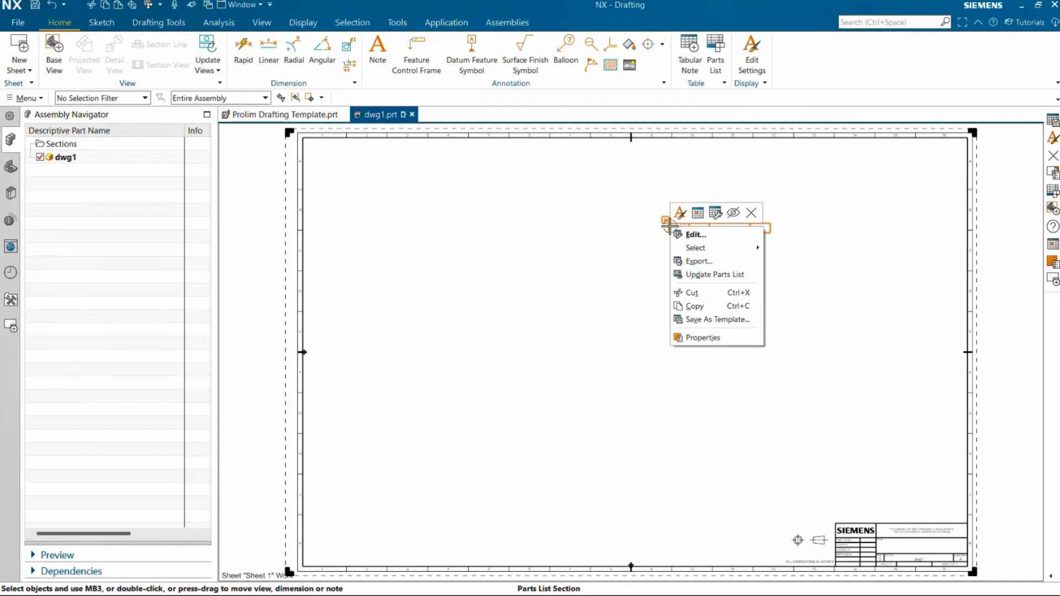
left_click(688, 320)
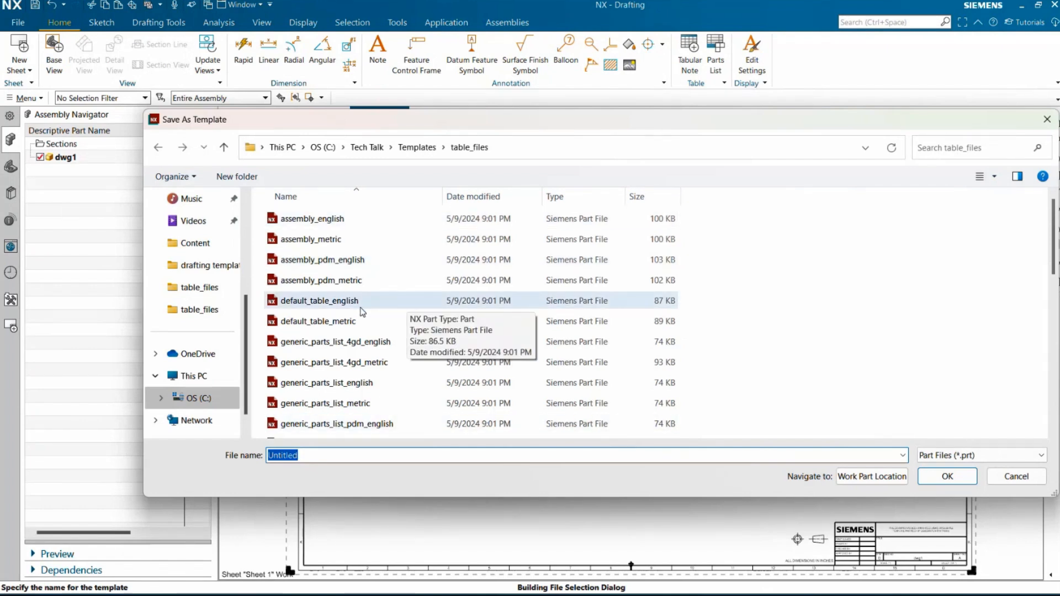
left_click(200, 309)
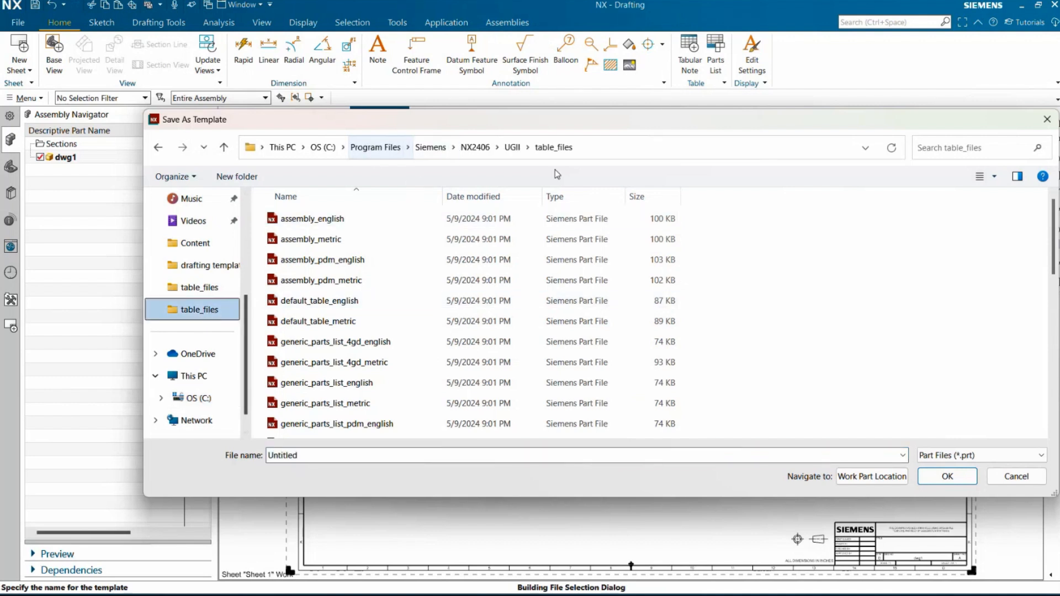
double_click(270, 457)
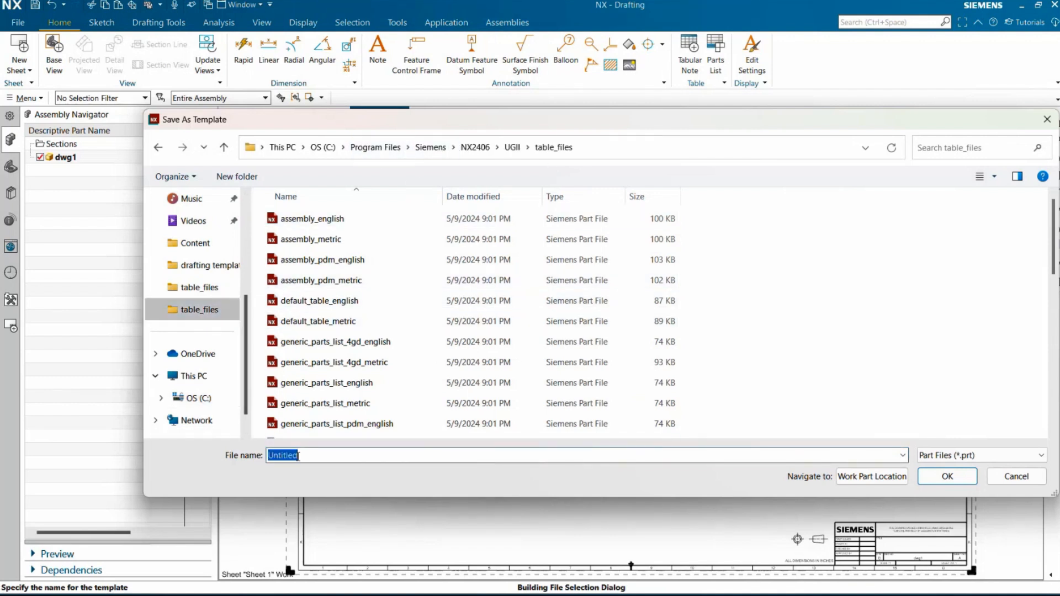
type("Prolim_PartsList")
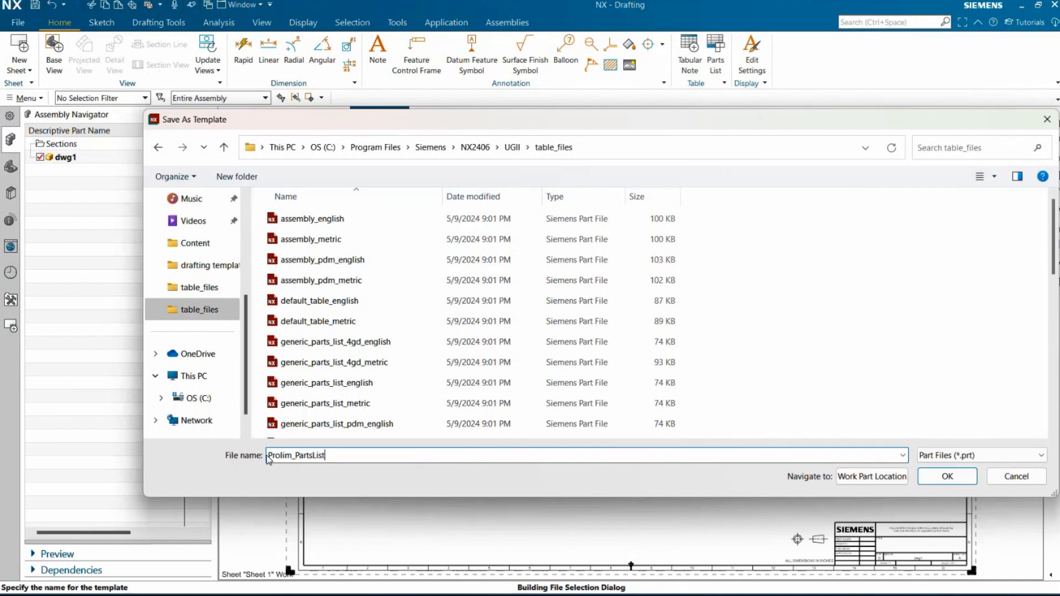
left_click(947, 477)
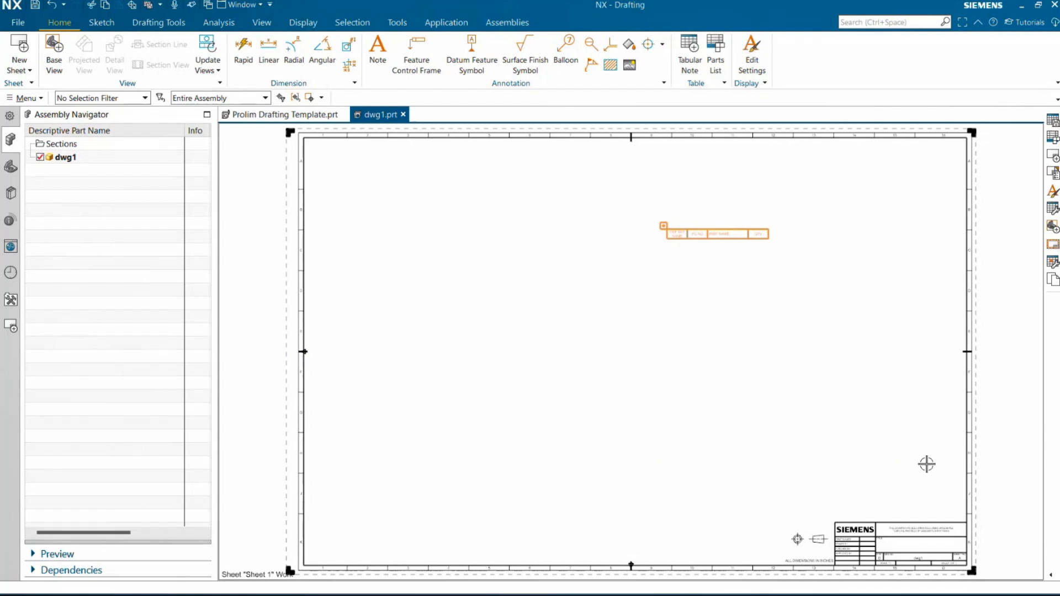
Step: Open the tables.pax palette from the Siemens NX2406\UGII\table_files folder so it is added to the resource bar
left_click(34, 100)
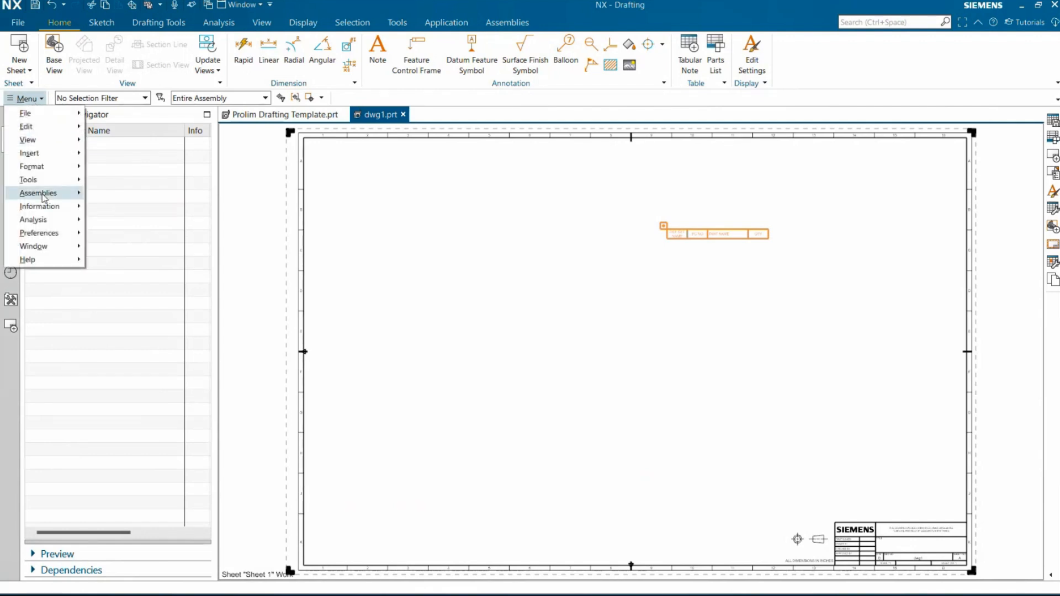
mouse_move(67, 238)
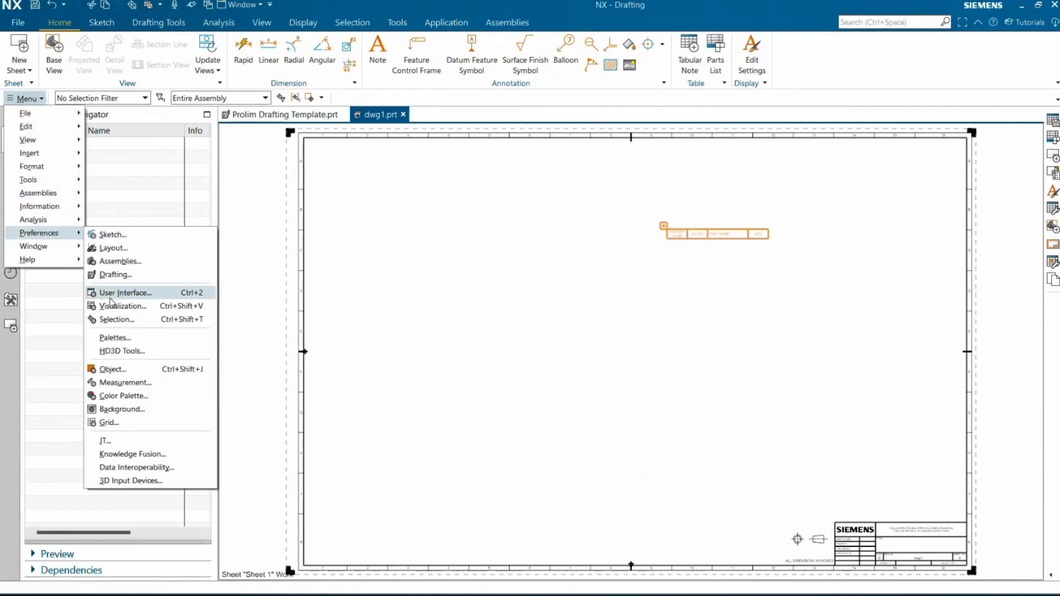
left_click(116, 341)
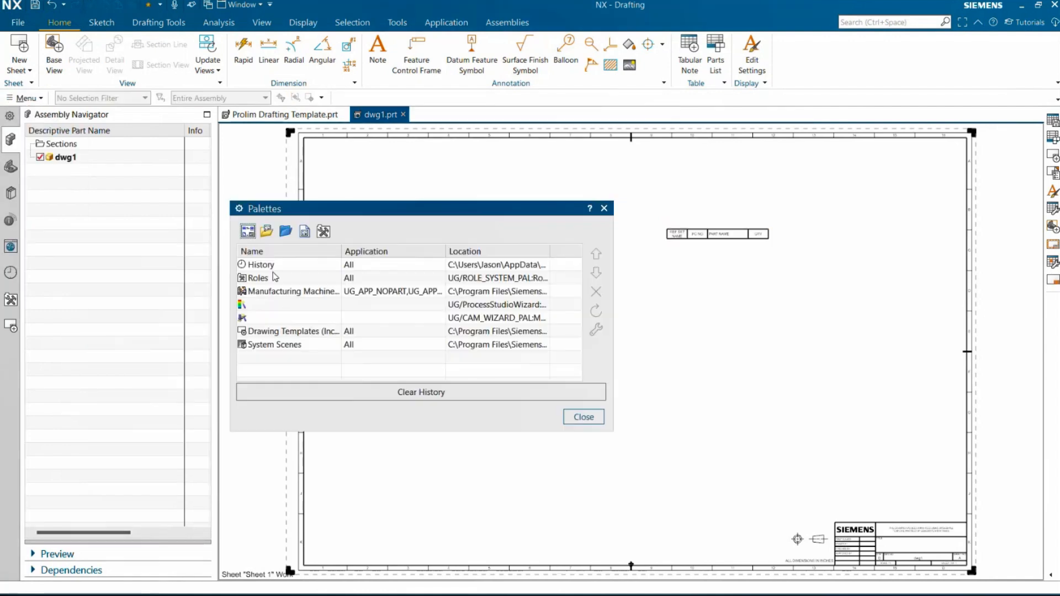
left_click(266, 234)
left_click(1031, 180)
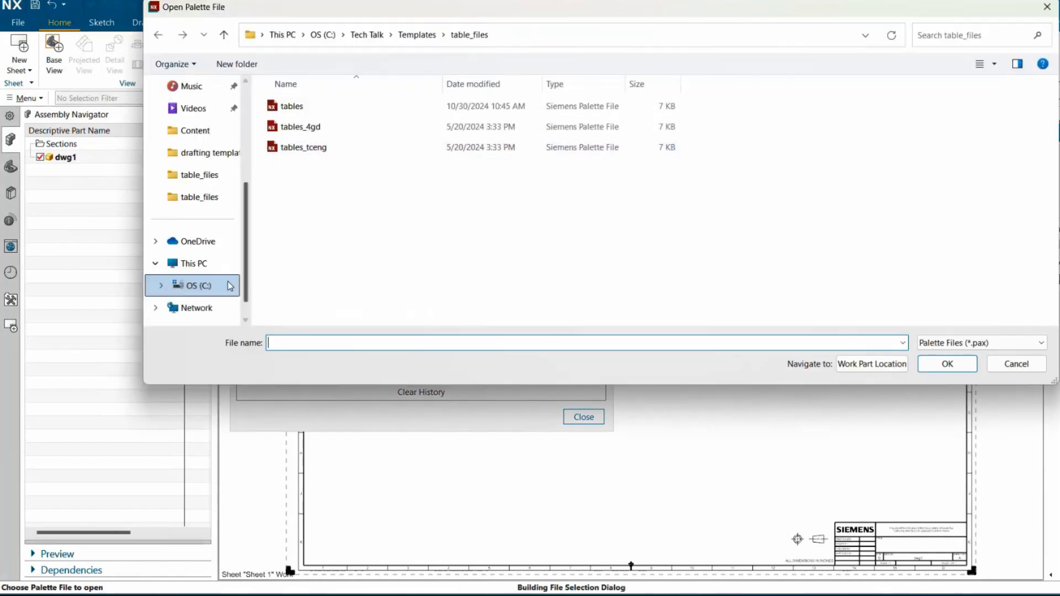
left_click(215, 205)
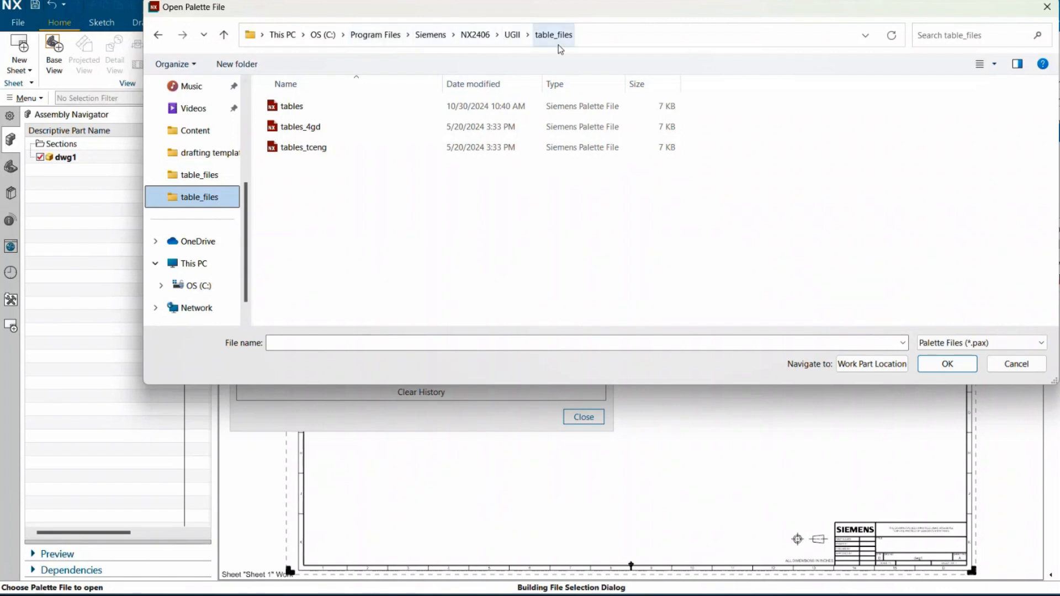
left_click(354, 106)
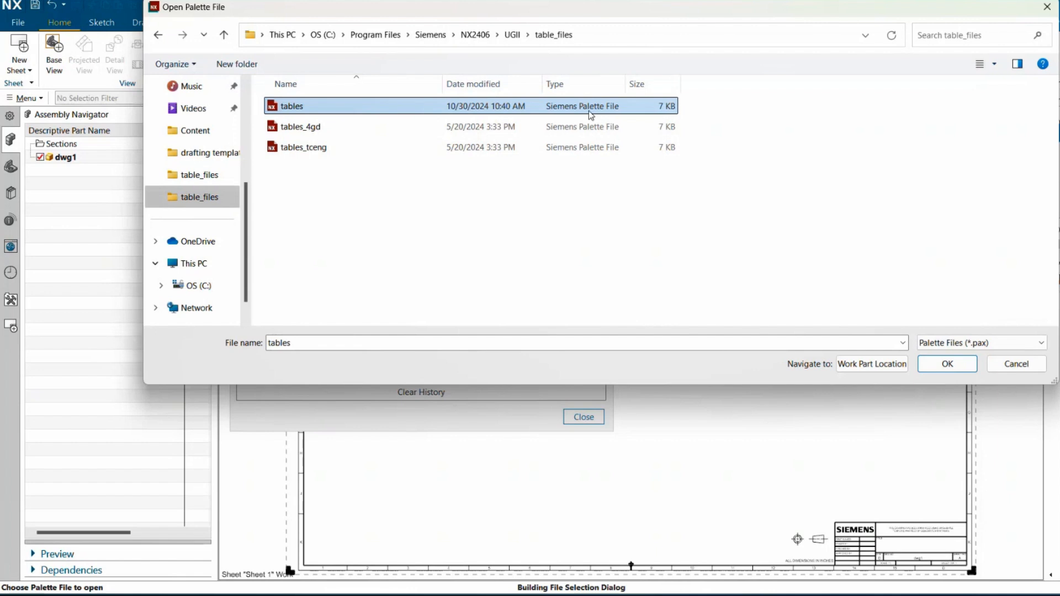
left_click(946, 364)
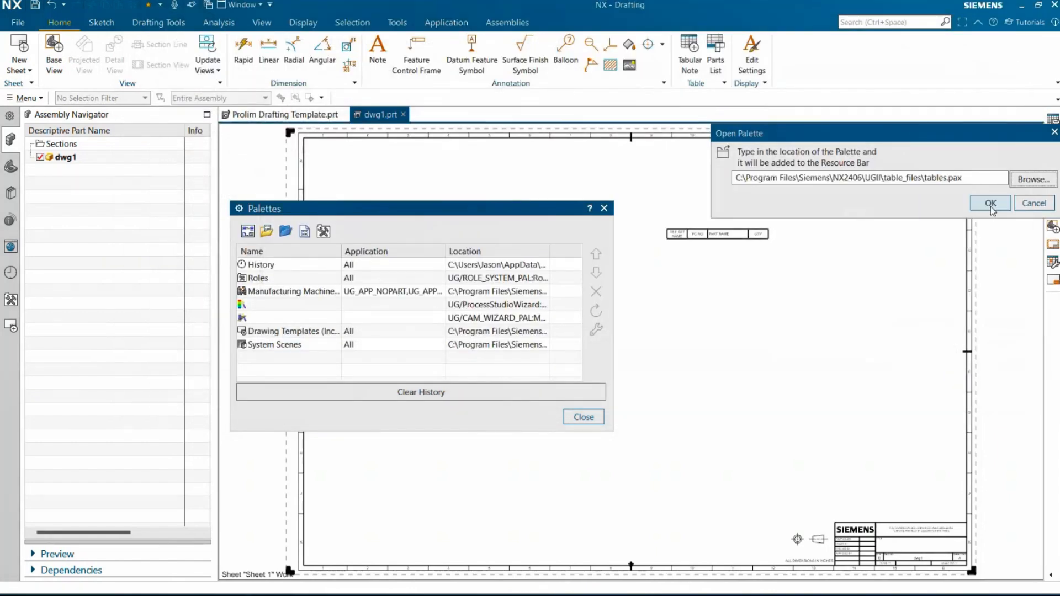
left_click(989, 203)
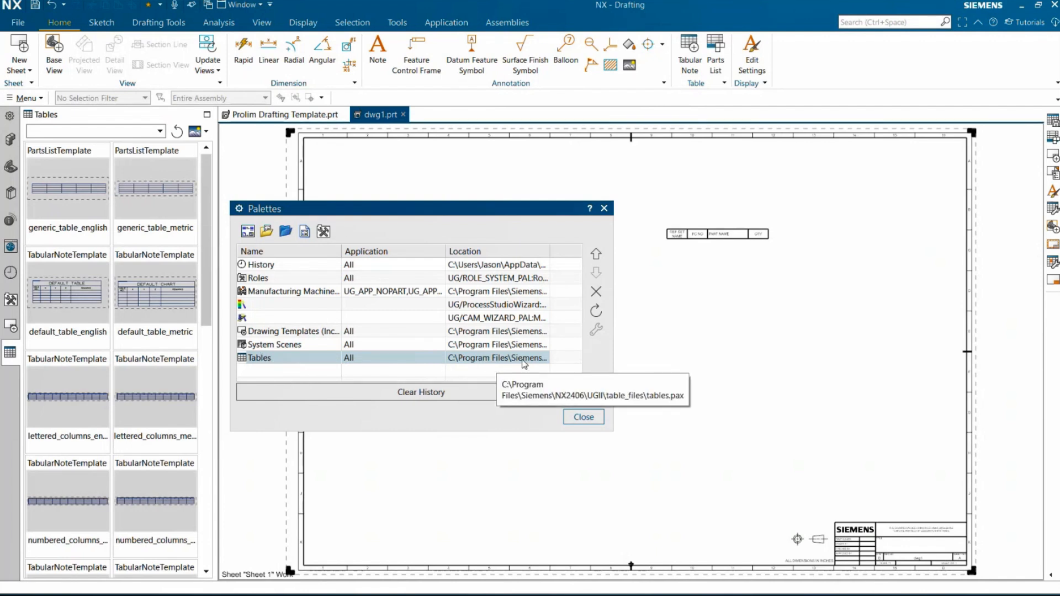
left_click(584, 417)
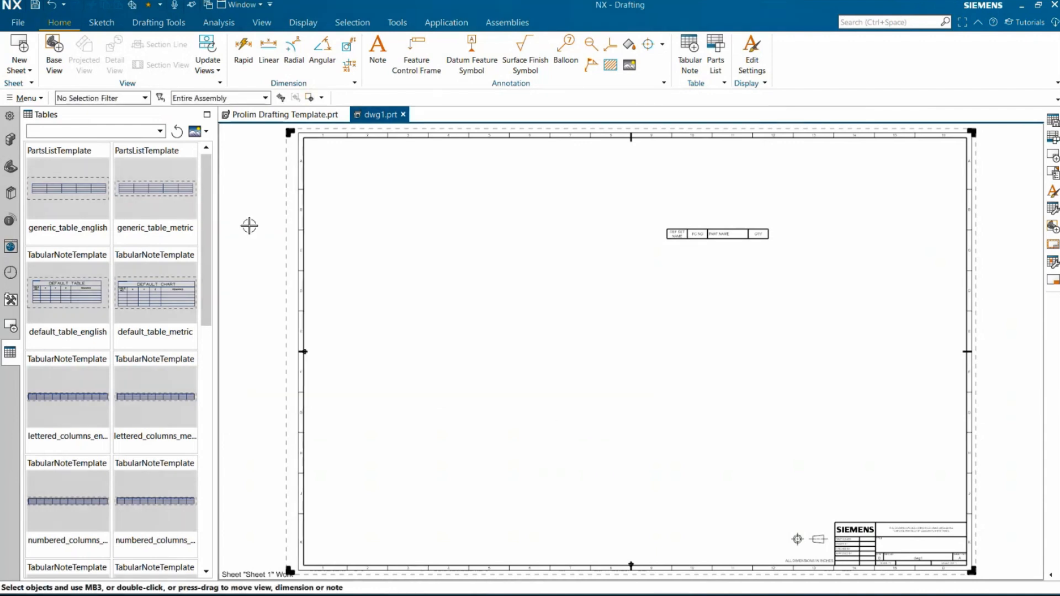
Step: Show the Tables palette contents in List view and refresh the palette
left_click(198, 136)
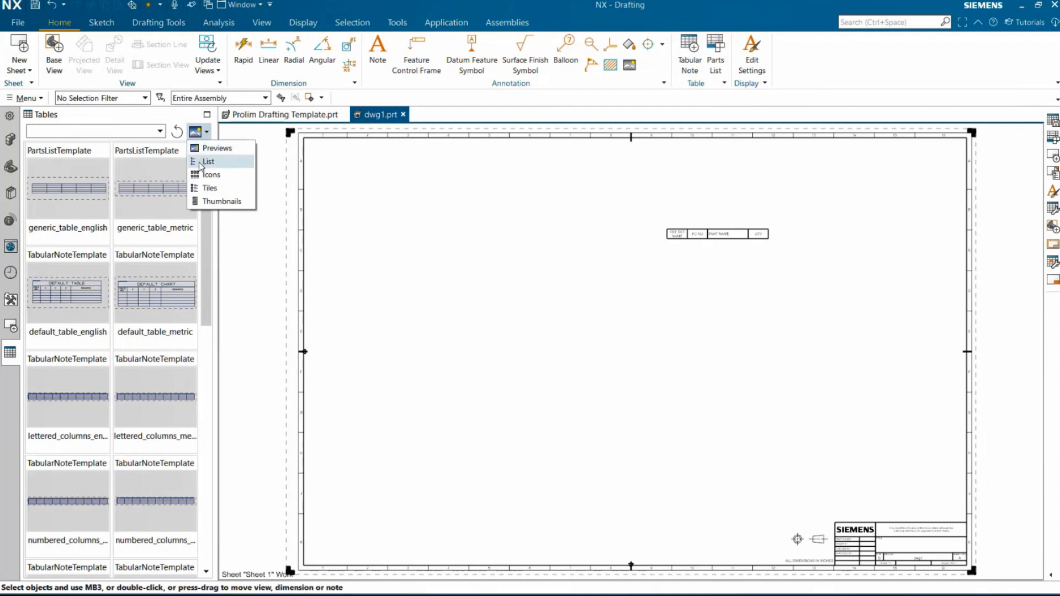
left_click(202, 162)
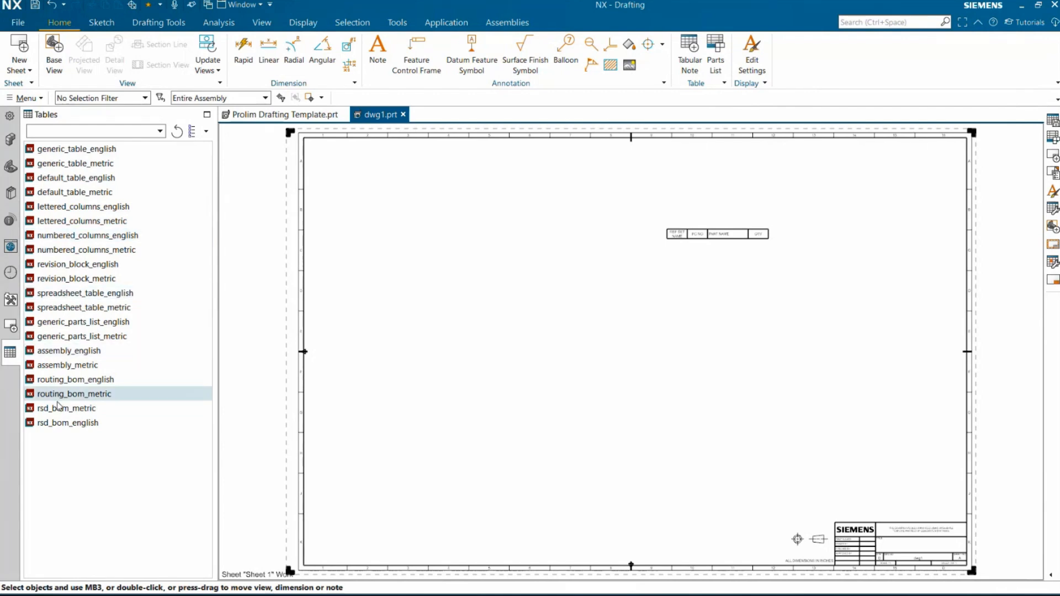
right_click(53, 438)
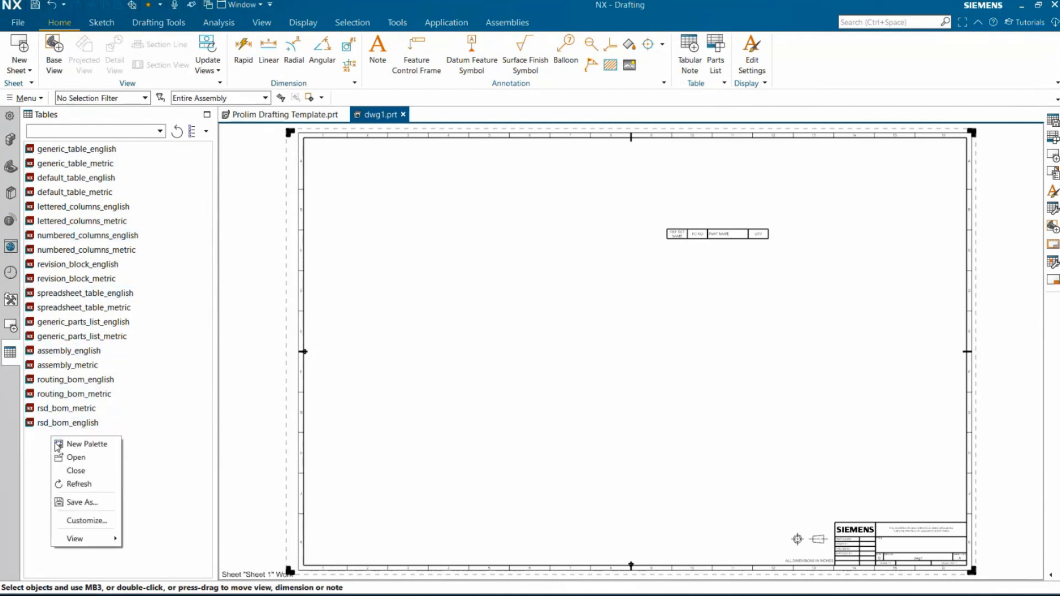
left_click(70, 484)
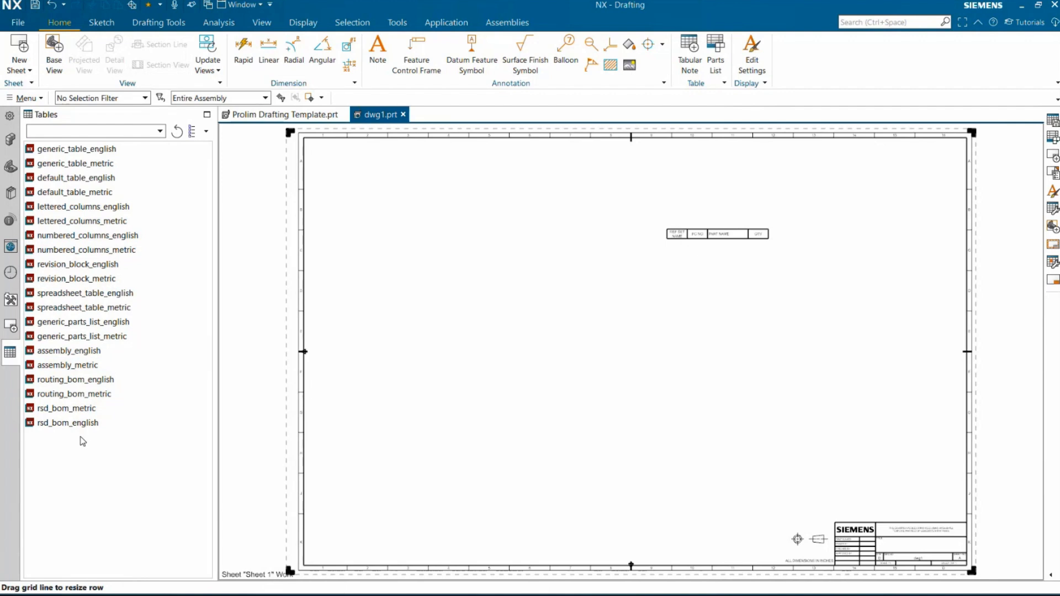
Step: Switch to the NX2406\UGII\table_files folder in File Explorer and check the security permissions of the tables palette file
key("super")
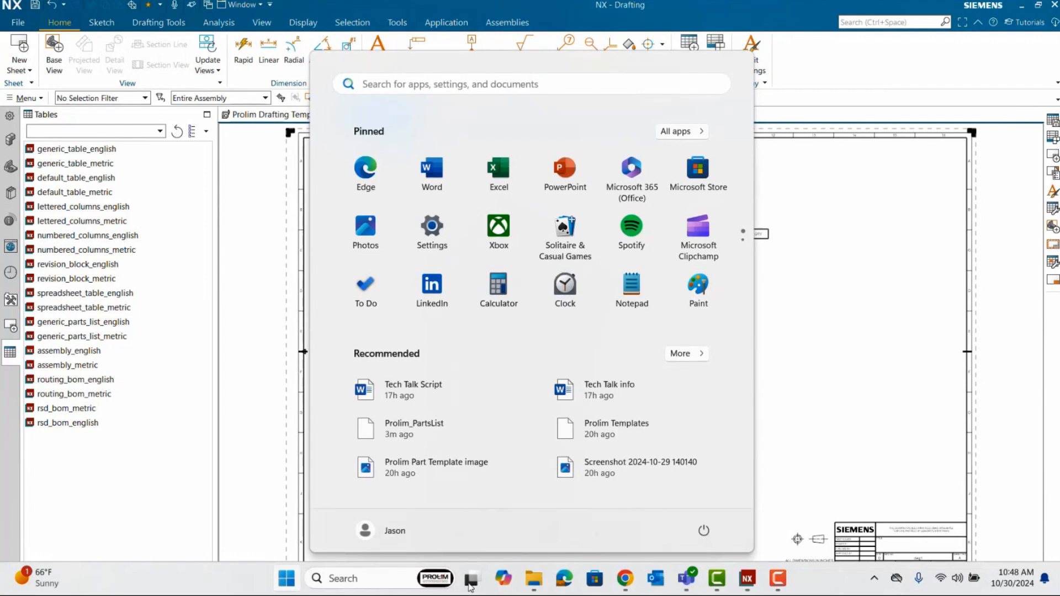
mouse_move(530, 584)
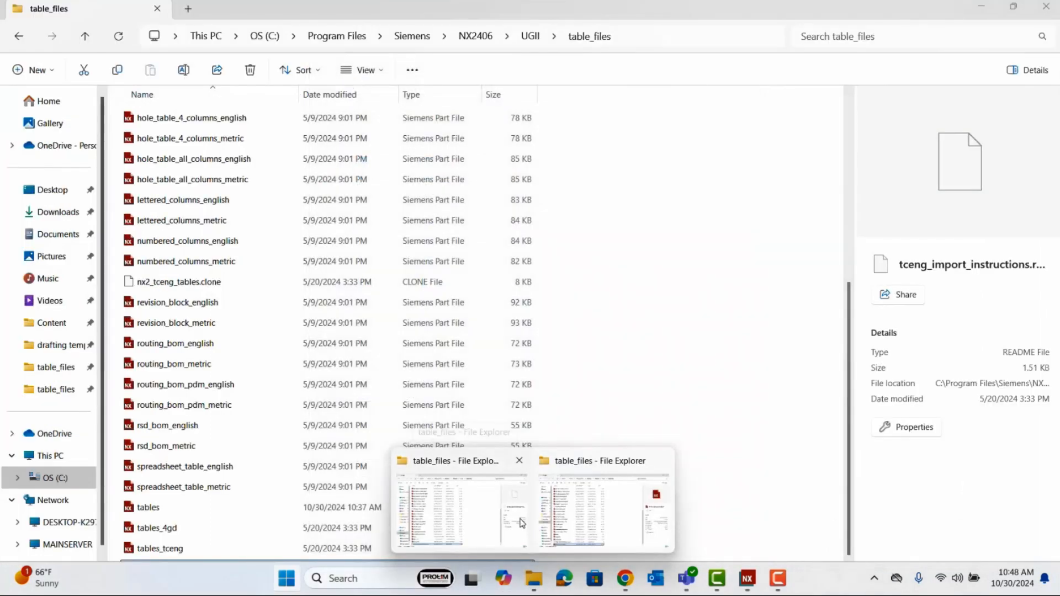
left_click(522, 524)
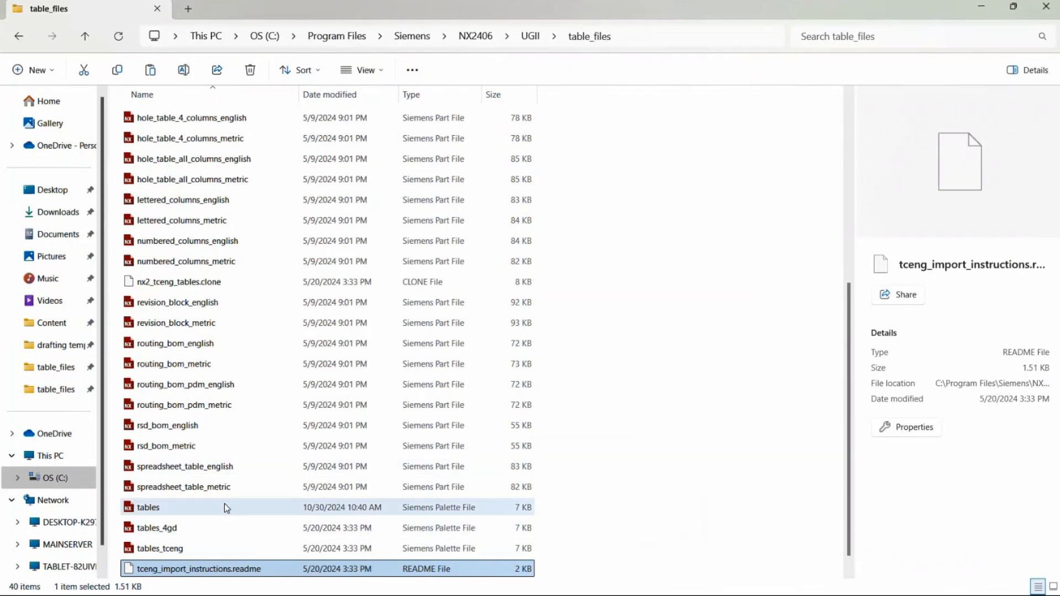
left_click(161, 508)
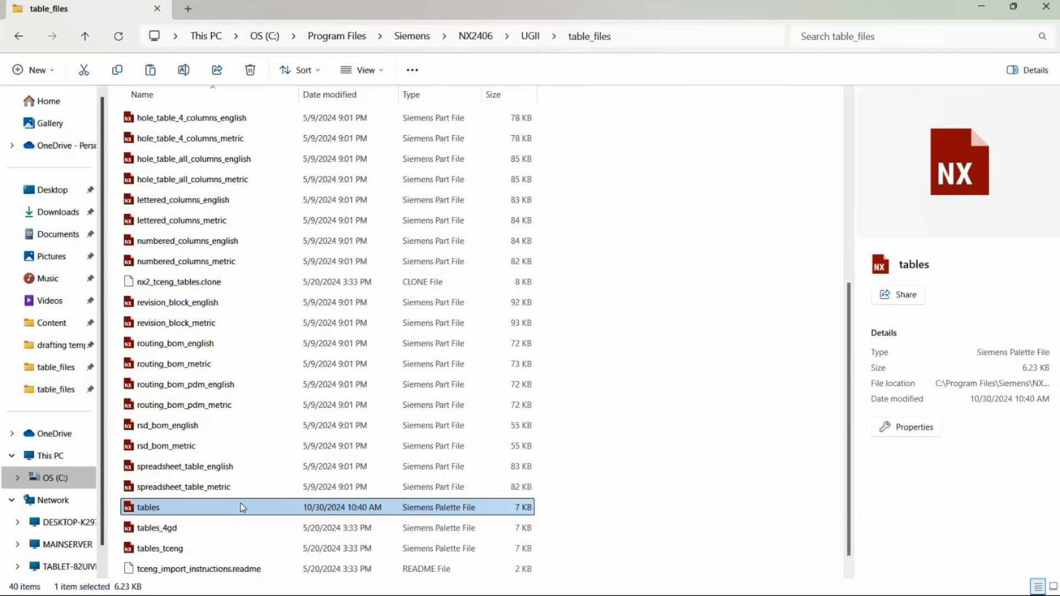
right_click(208, 512)
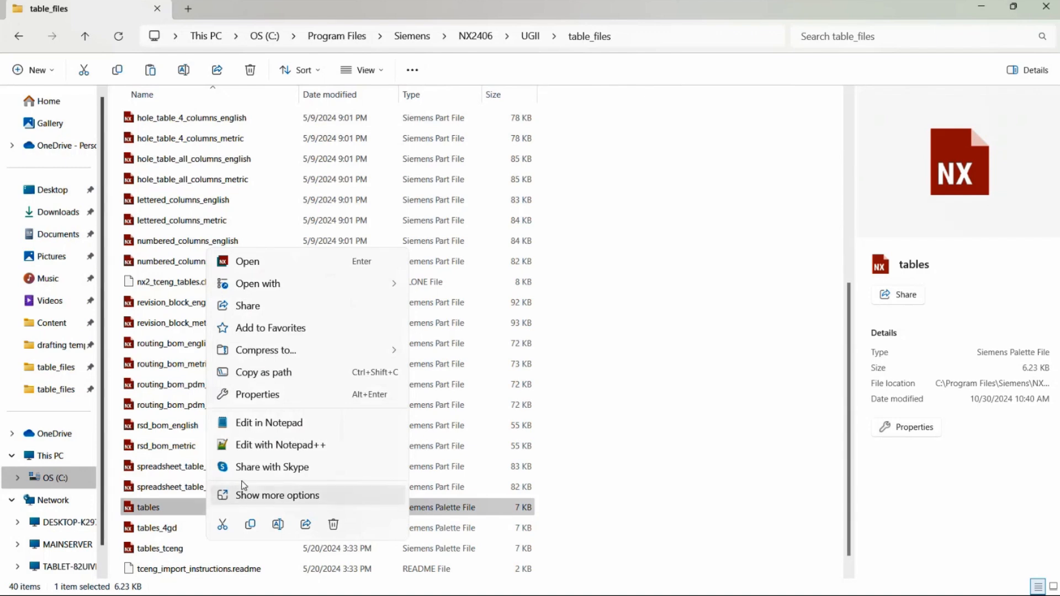
left_click(249, 395)
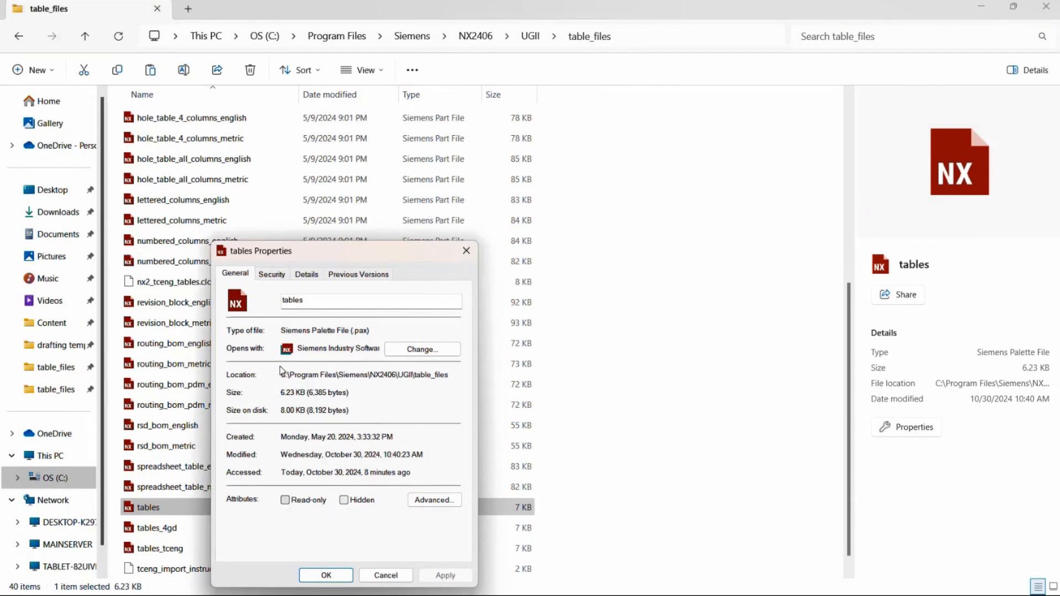
left_click(272, 276)
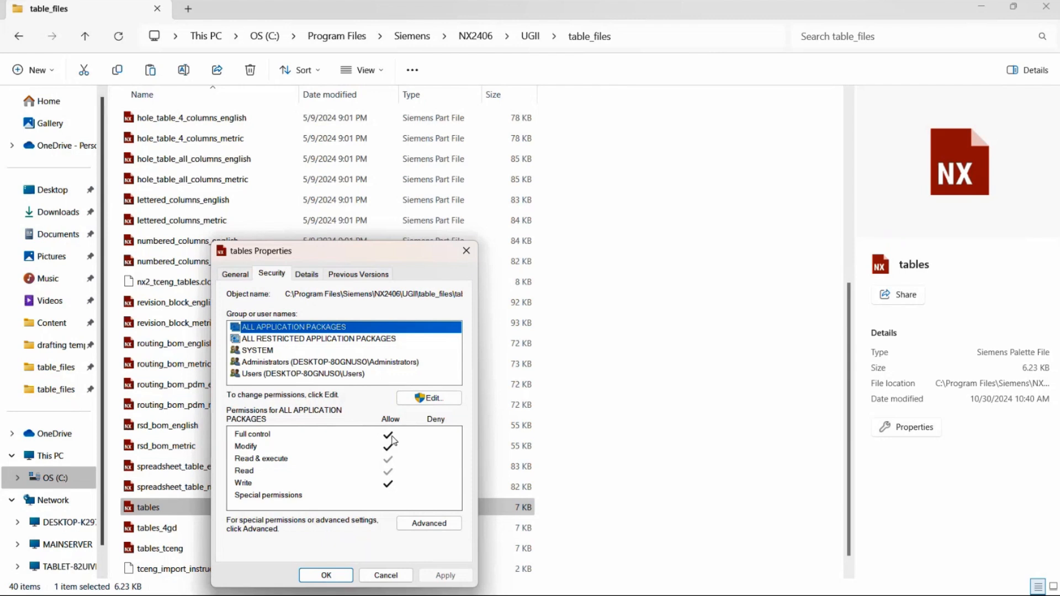
left_click(327, 576)
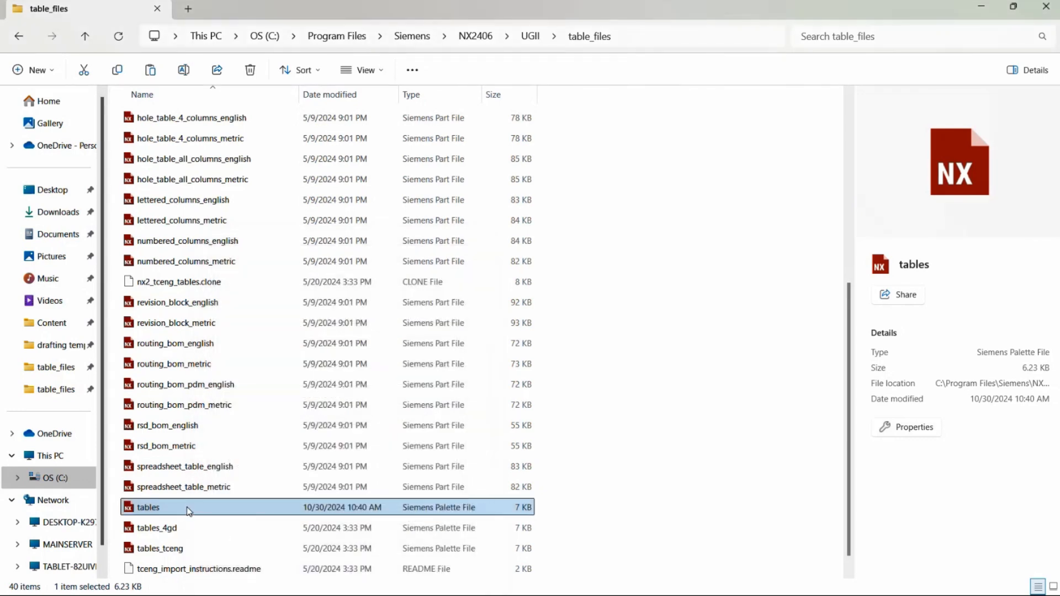
Step: Open the tables palette file in Notepad++ and duplicate the table_entry20 line directly beneath it
right_click(186, 507)
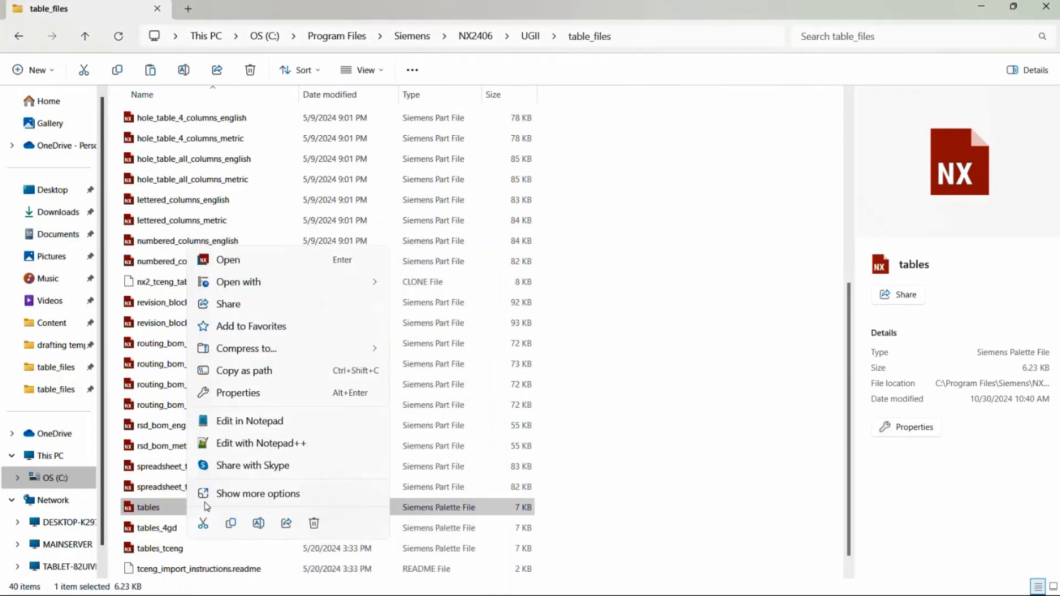
left_click(228, 449)
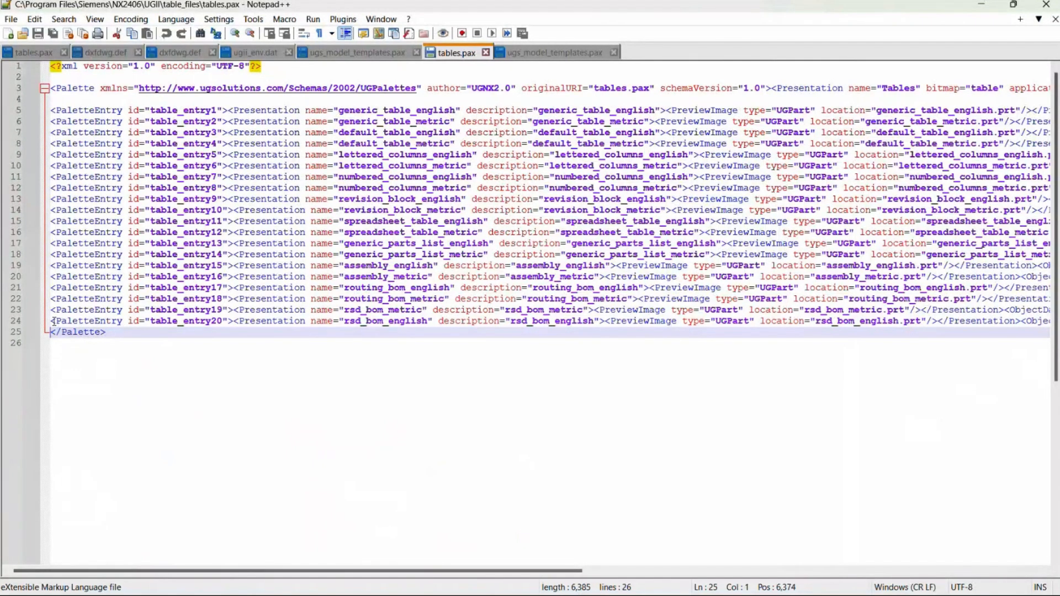
left_click_drag(51, 321, 1028, 321)
right_click(1028, 321)
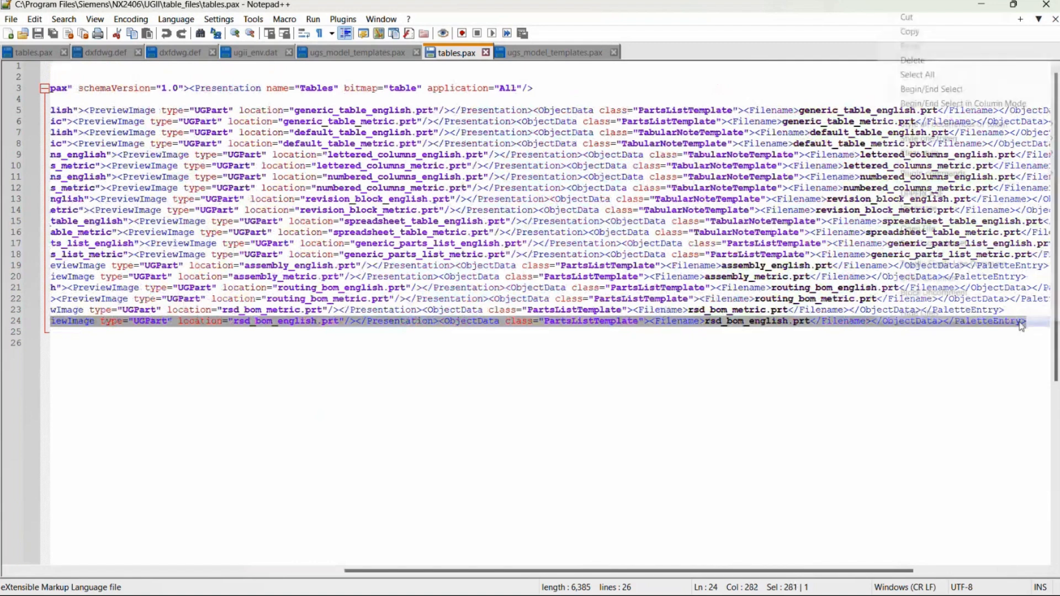
left_click(954, 33)
left_click(1038, 321)
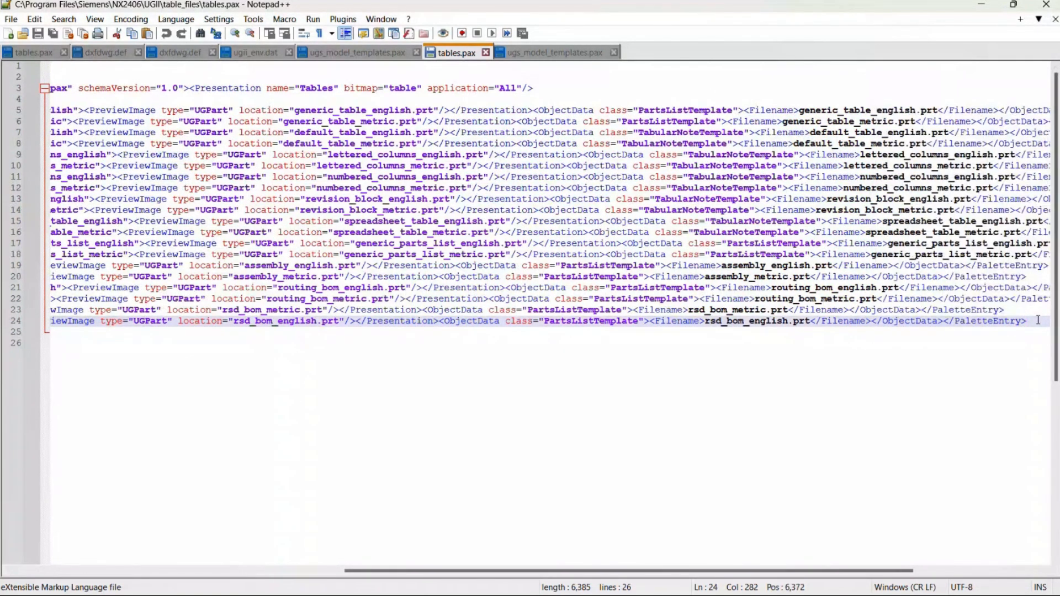
key("Return")
right_click(54, 333)
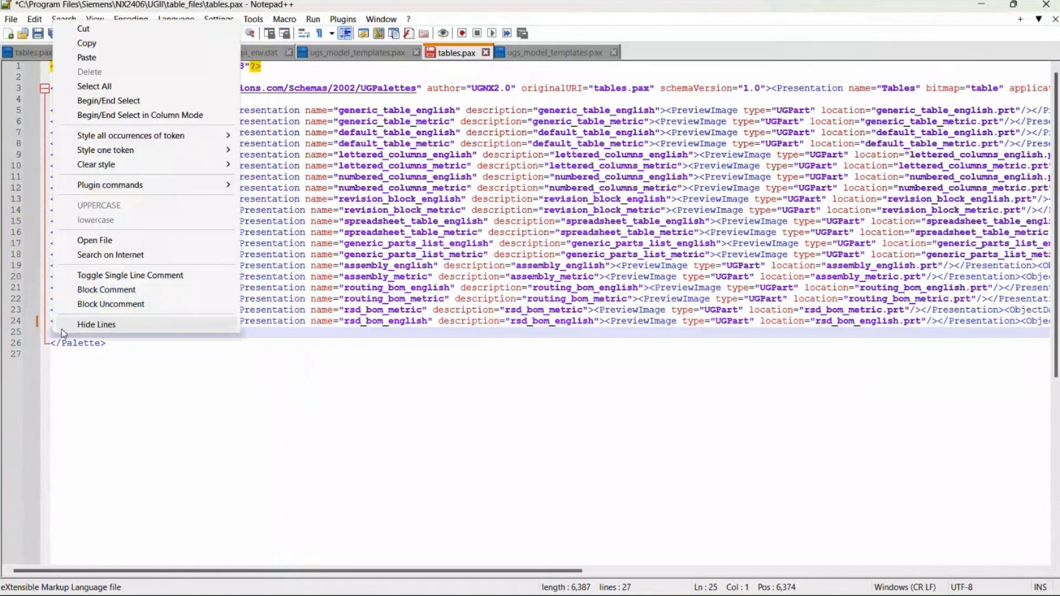
left_click(87, 57)
Step: Change the PaletteEntry id of the duplicated line to table_entry21
left_click_drag(524, 570, 172, 569)
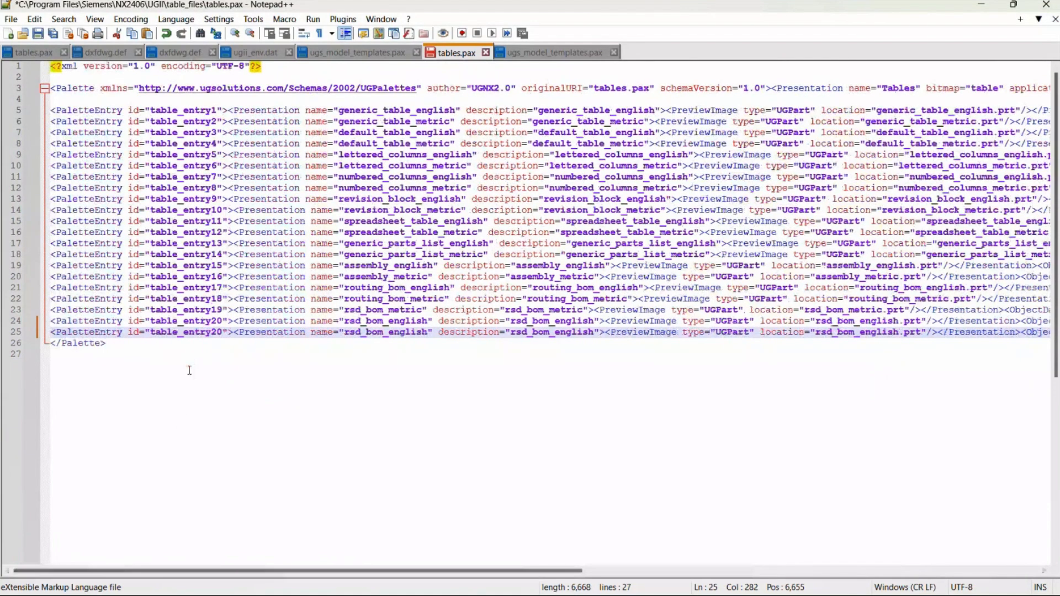
left_click(226, 332)
key("BackSpace")
type("1")
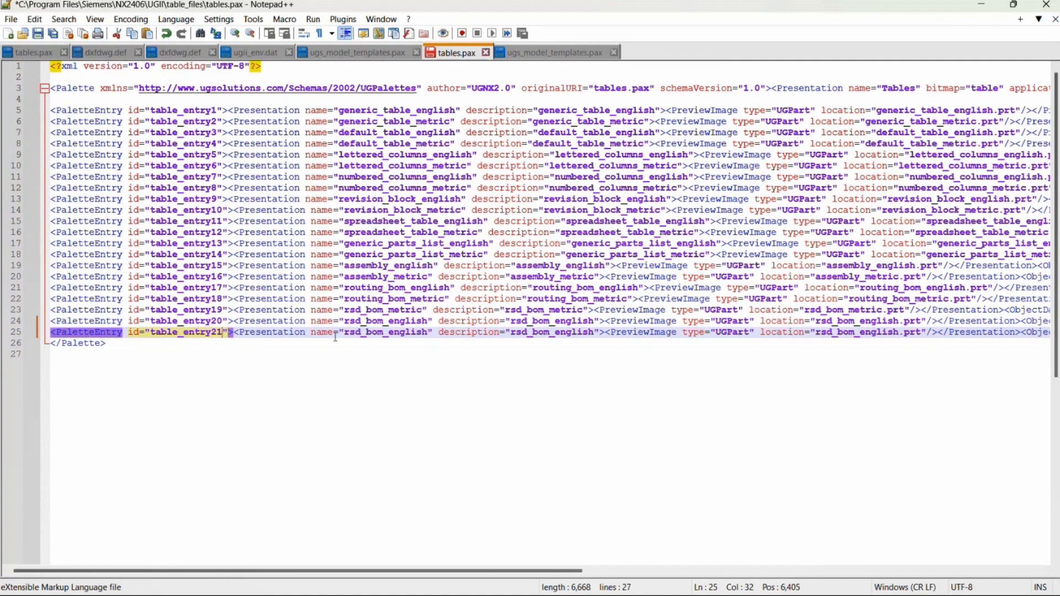
Step: Set the Presentation name of the table_entry21 line to Prolim_PartsList
left_click_drag(343, 335, 426, 333)
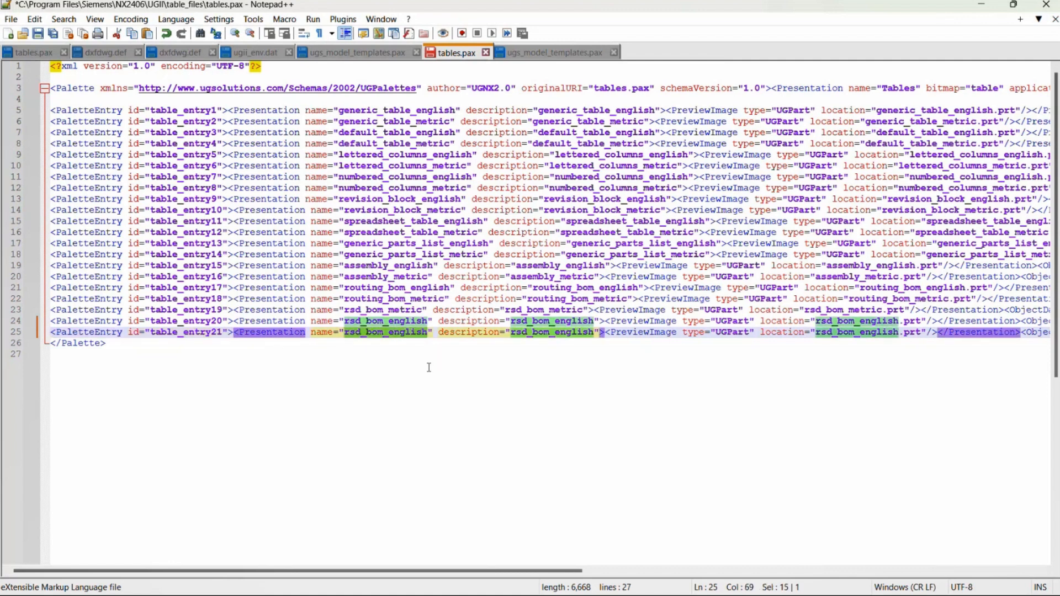
key("Delete")
type("Prolim Par")
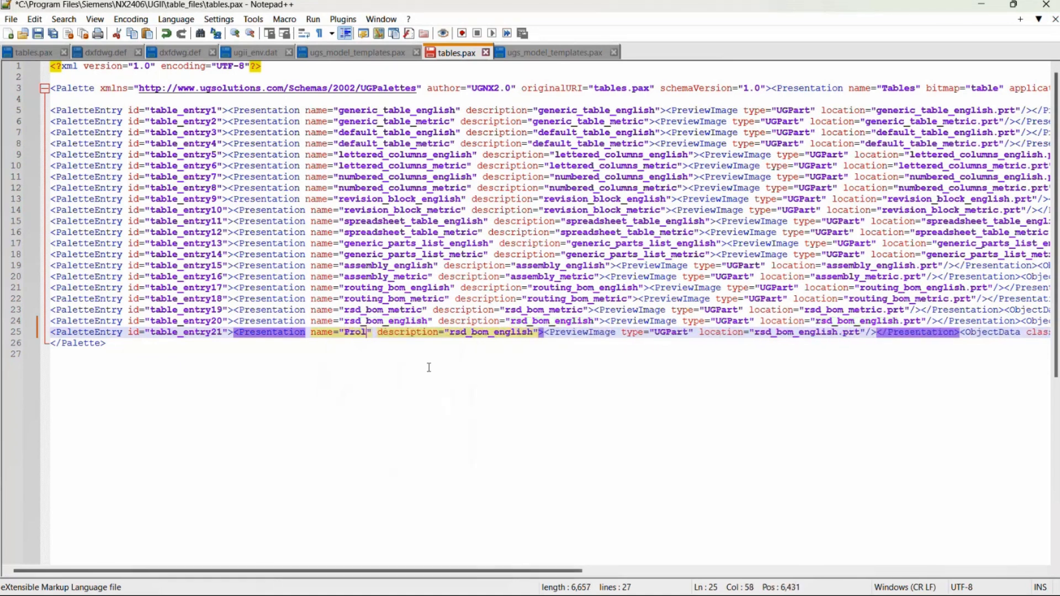
key("BackSpace")
key("BackSpace")
key("BackSpace")
key("BackSpace")
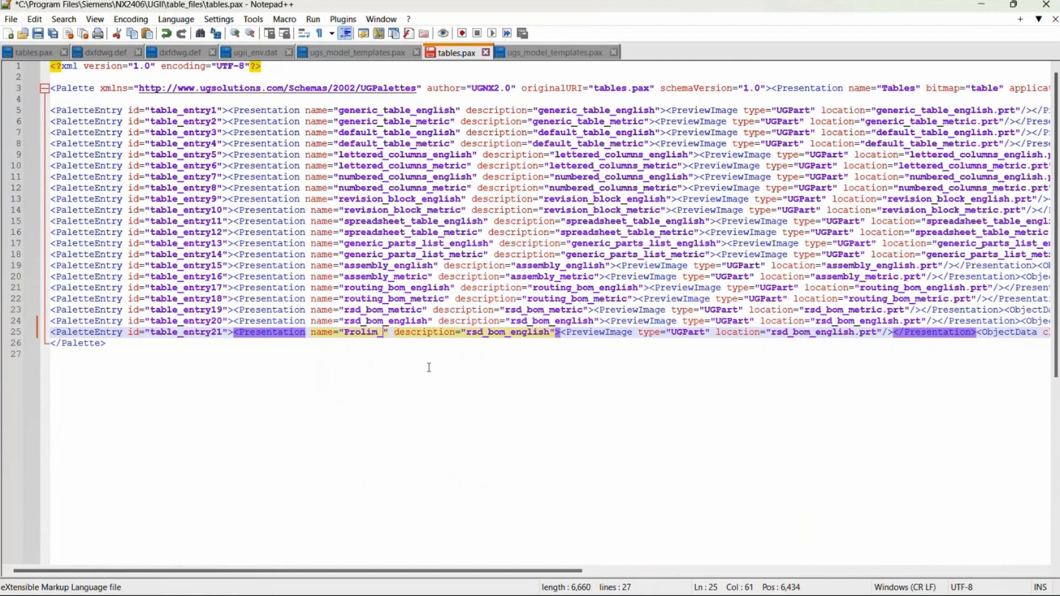
type("PartsLis")
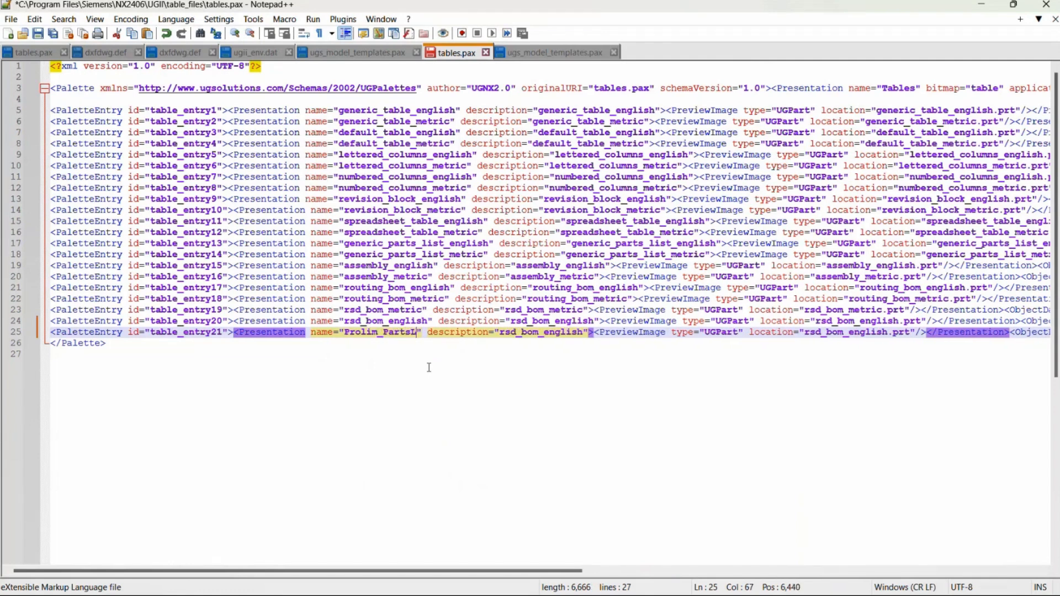
type("t")
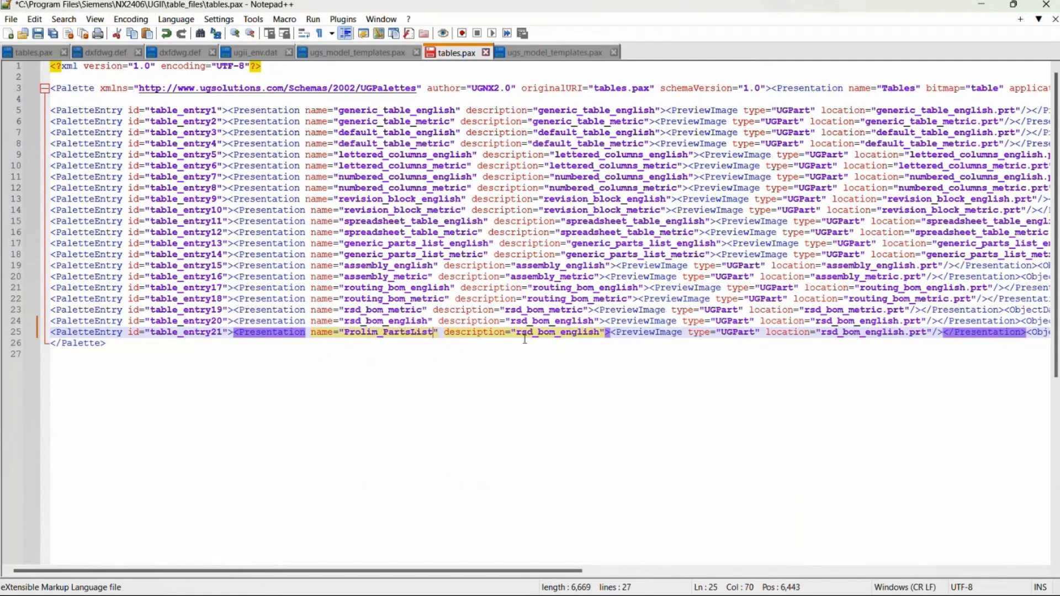
Step: Set the description of the table_entry21 line to Example_PartsList
left_click_drag(516, 332, 602, 335)
type("Example")
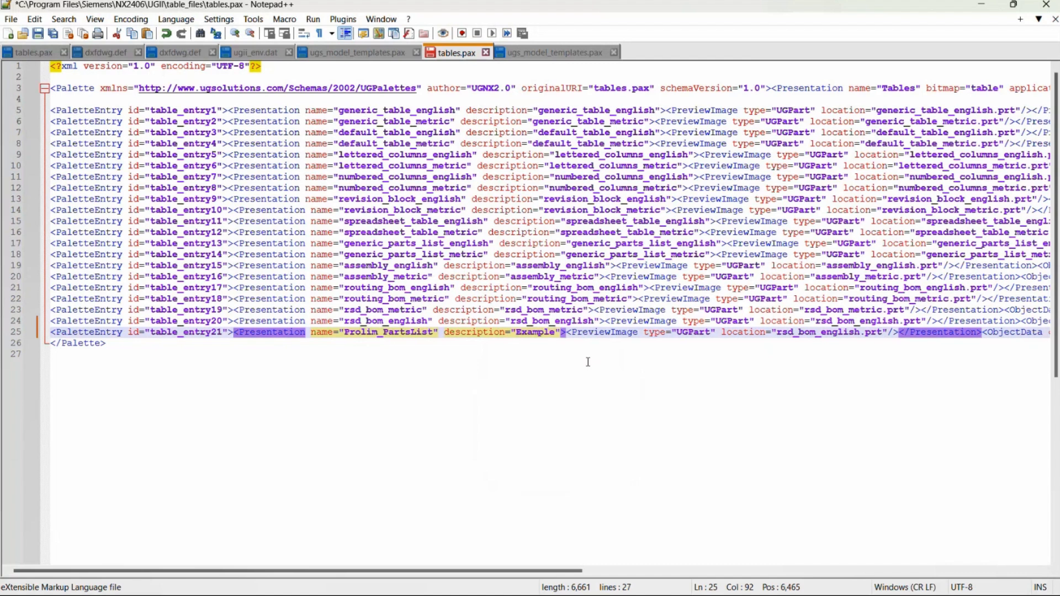
type("_PartsList")
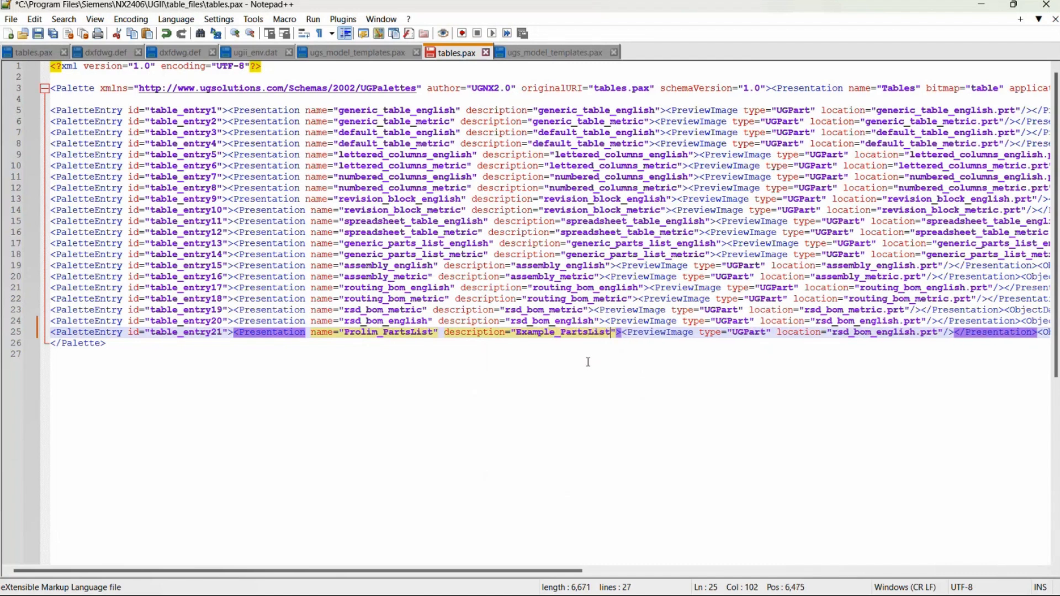
Step: Set the PreviewImage location of the table_entry21 line to Prolim_PartsList_english.prt
left_click_drag(539, 573, 735, 574)
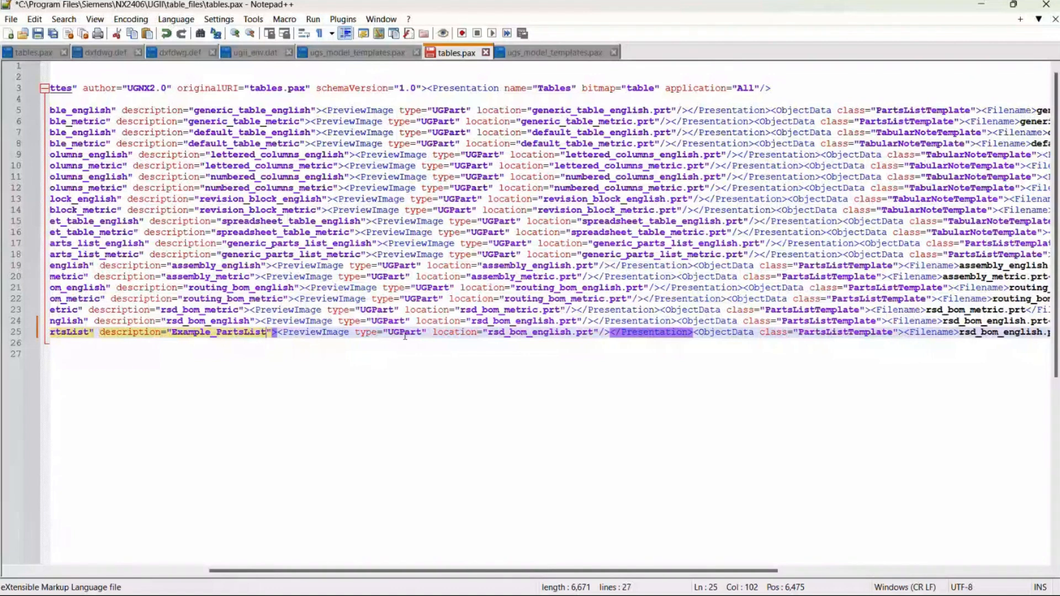
left_click_drag(489, 335, 571, 335)
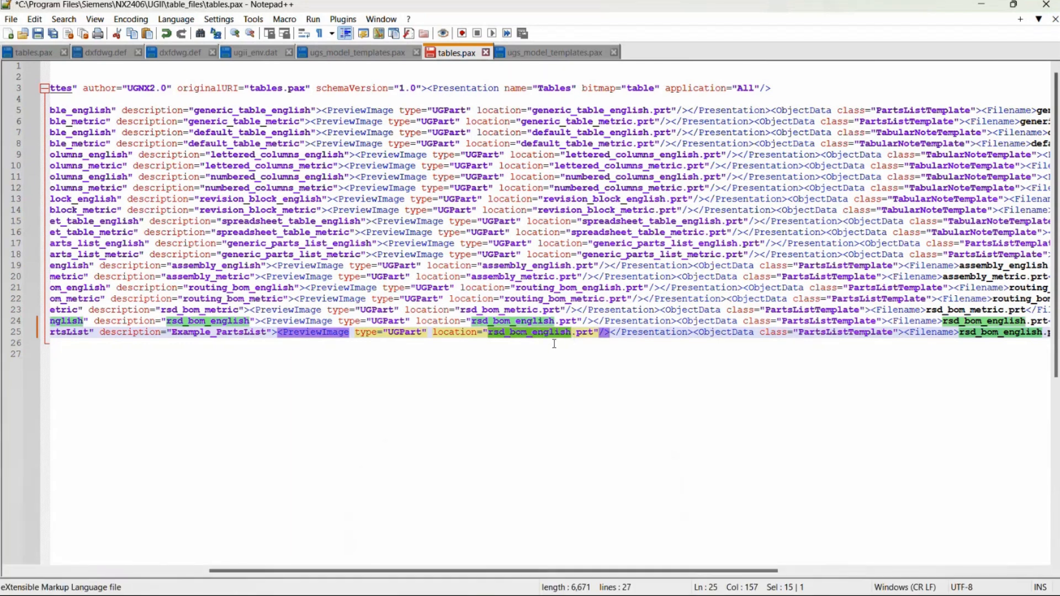
type("Prolim")
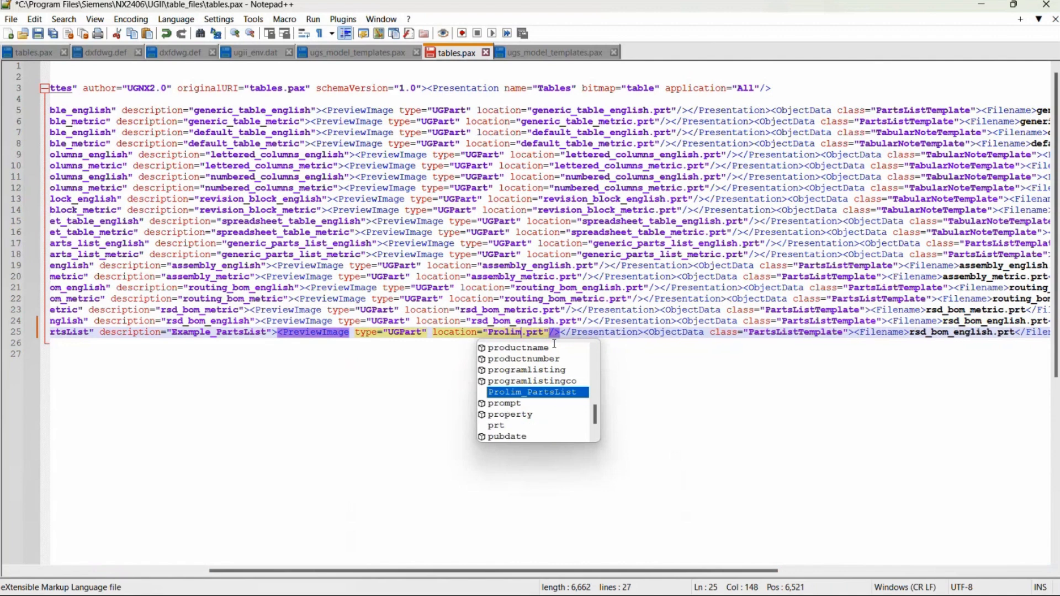
type("_PartsList")
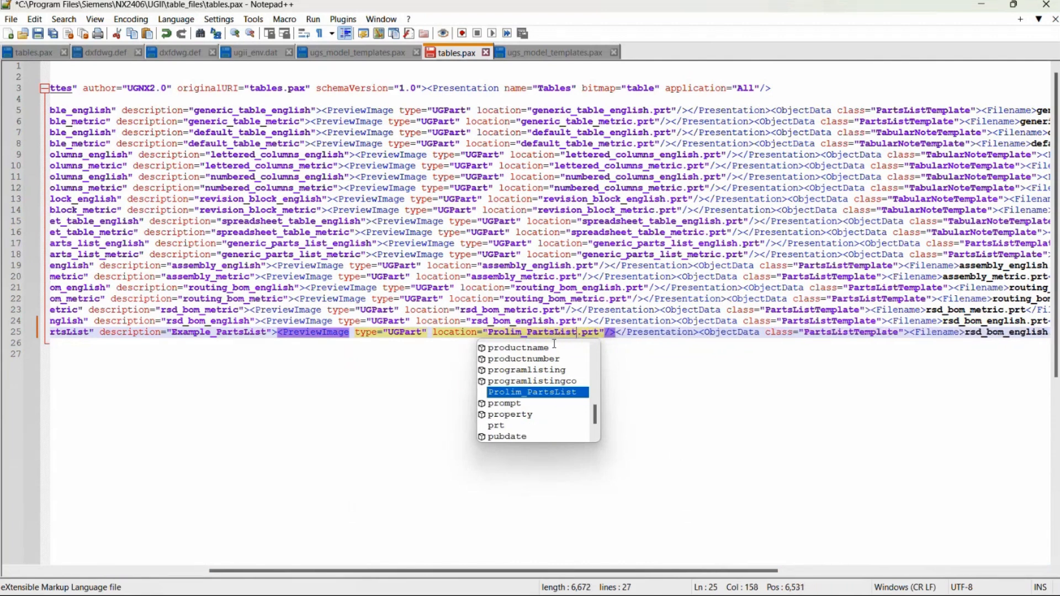
type("_enlg")
key("BackSpace")
key("BackSpace")
type("glish")
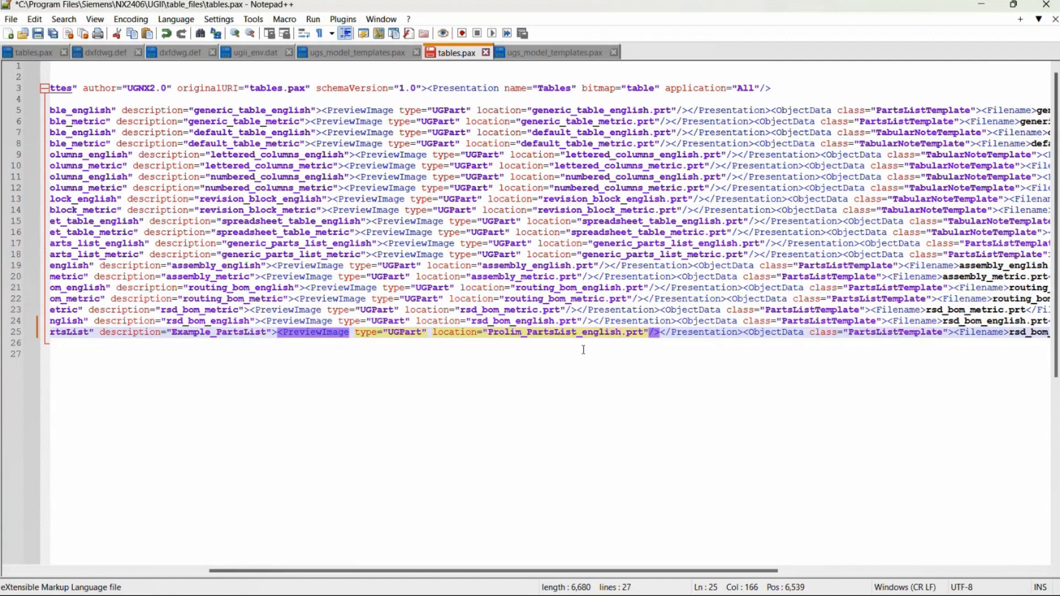
Step: Check the template's file name in the table_files folder and set the table_entry21 line's Filename to Prolim_PartsList_english.prt in Notepad++
mouse_move(519, 577)
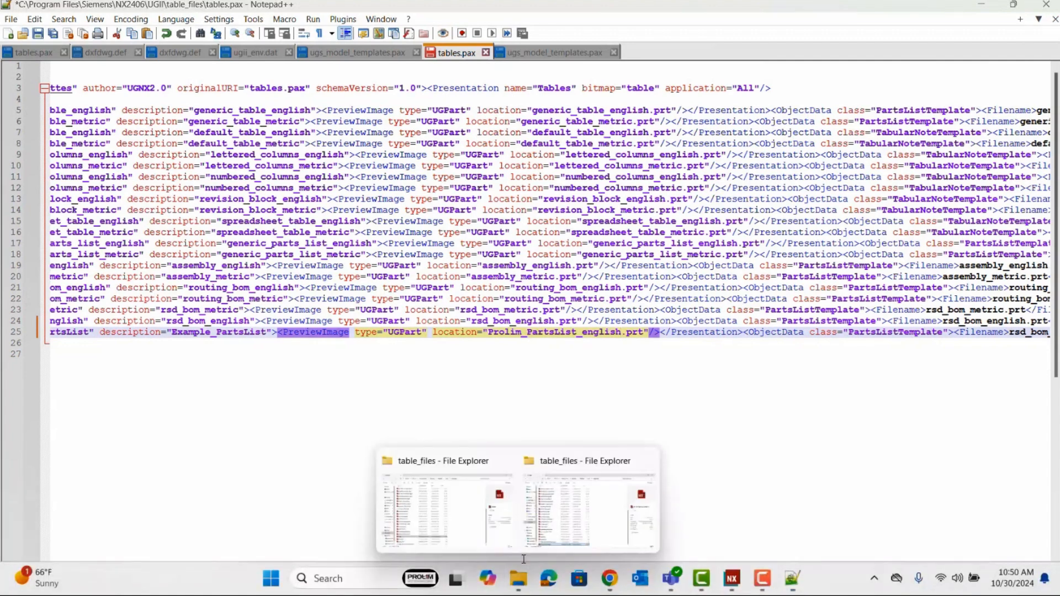
left_click(494, 525)
scroll(293, 496, "down", 1)
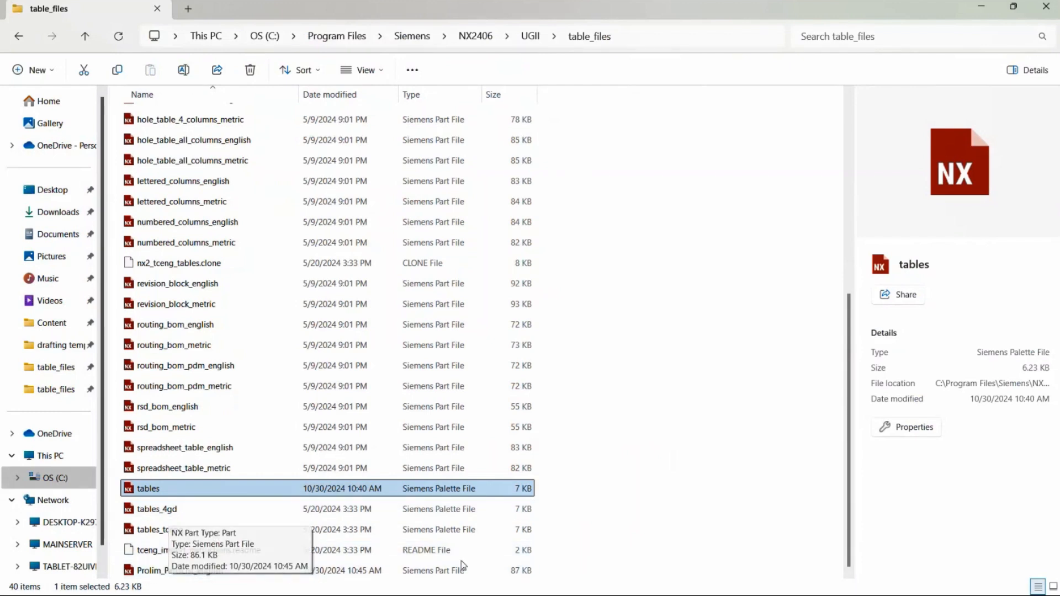
mouse_move(598, 585)
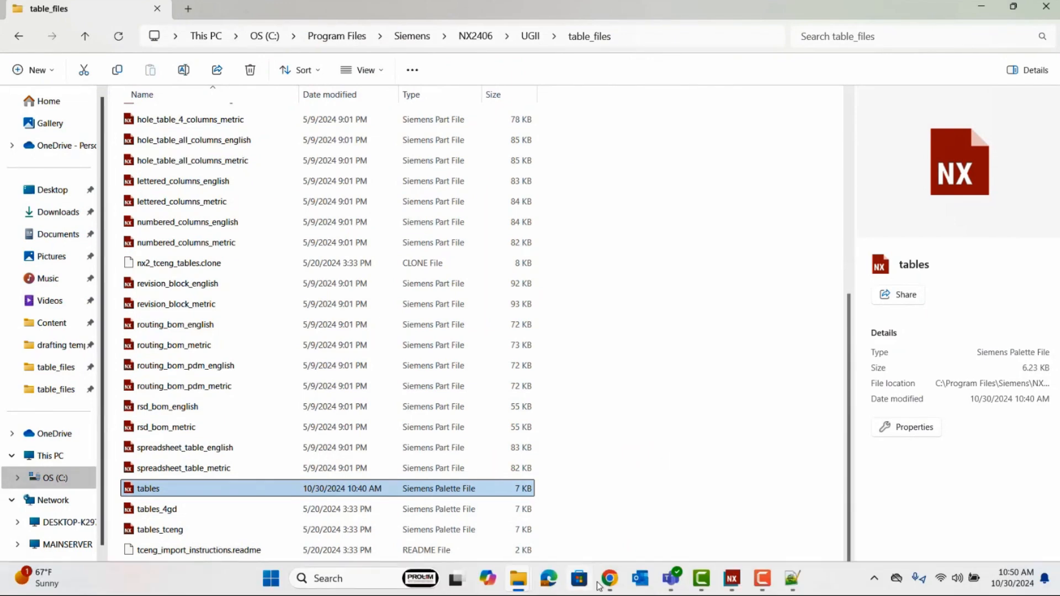
left_click(792, 578)
left_click(748, 335)
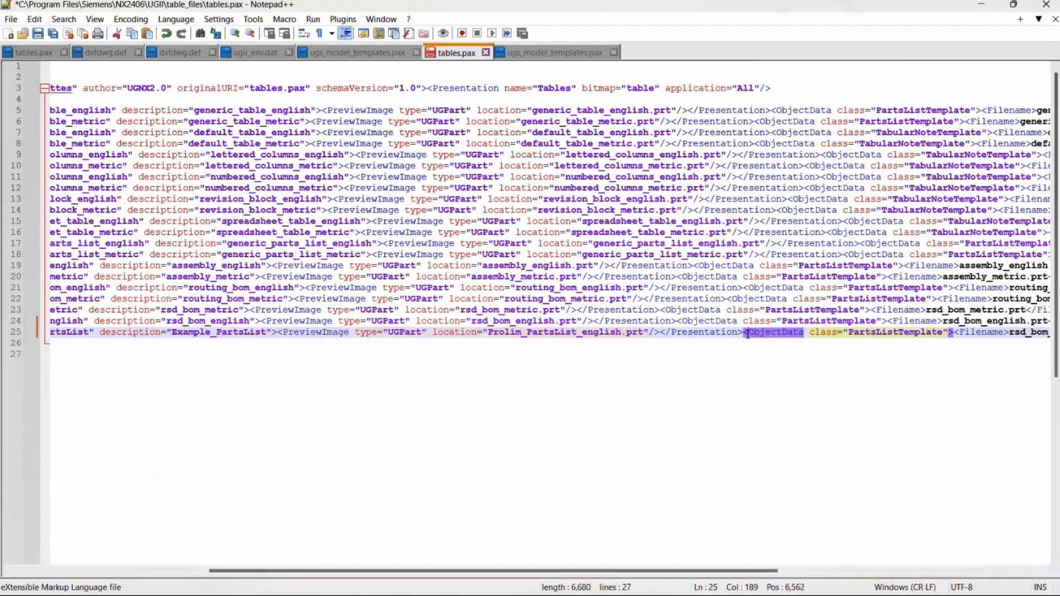
key("Right")
key("Right")
key("Right")
key("Right")
key("Right")
key("Right")
key("Right")
key("Right")
key("Right")
key("Right")
key("Right")
key("Right")
key("Right")
key("Right")
key("Right")
key("Right")
key("Right")
key("Right")
key("Right")
key("Right")
key("Right")
key("Right")
key("Right")
key("Right")
key("Right")
key("Right")
key("Right")
key("Right")
key("Right")
key("Right")
key("Right")
key("Right")
key("Right")
key("Right")
key("Right")
key("Right")
key("Right")
key("Right")
key("Right")
key("Right")
key("Right")
key("Right")
key("Right")
key("Right")
key("Right")
key("Right")
key("Right")
key("Right")
key("Right")
key("Right")
key("Right")
key("Right")
key("Right")
key("Right")
key("Right")
key("Right")
key("Right")
key("Right")
key("Right")
key("Right")
key("Right")
key("Right")
key("Right")
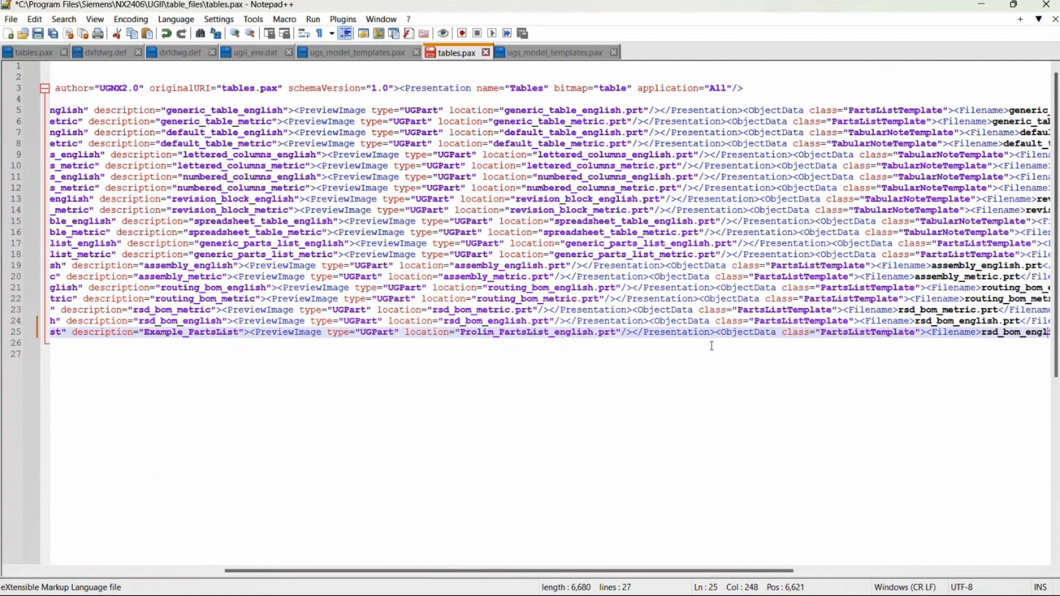
key("Left")
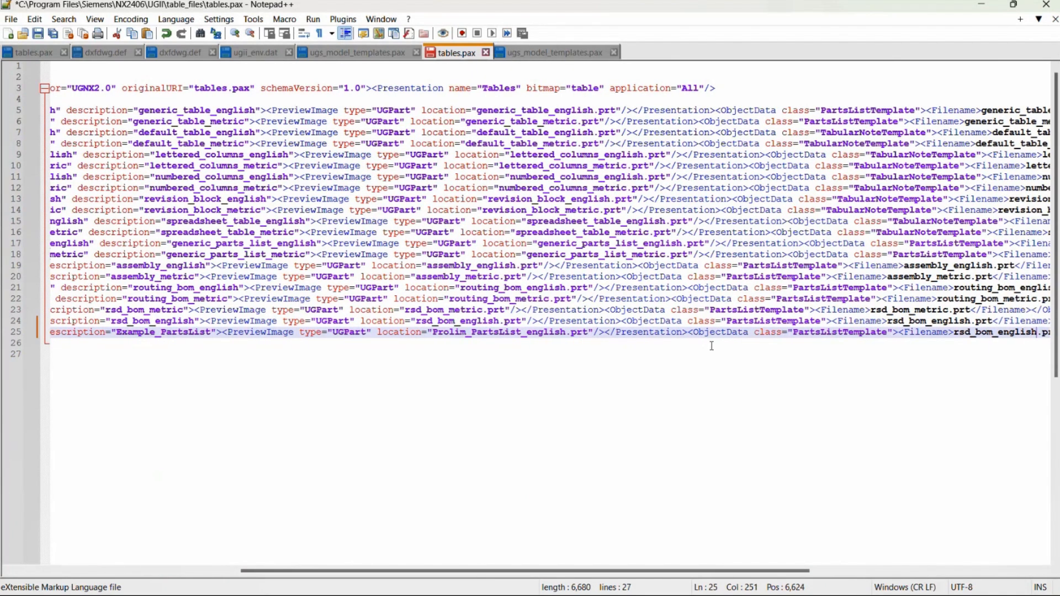
key("BackSpace")
key("BackSpace")
key("BackSpace")
key("BackSpace")
key("BackSpace")
key("BackSpace")
key("BackSpace")
key("BackSpace")
key("BackSpace")
key("BackSpace")
key("BackSpace")
key("BackSpace")
key("BackSpace")
key("BackSpace")
key("BackSpace")
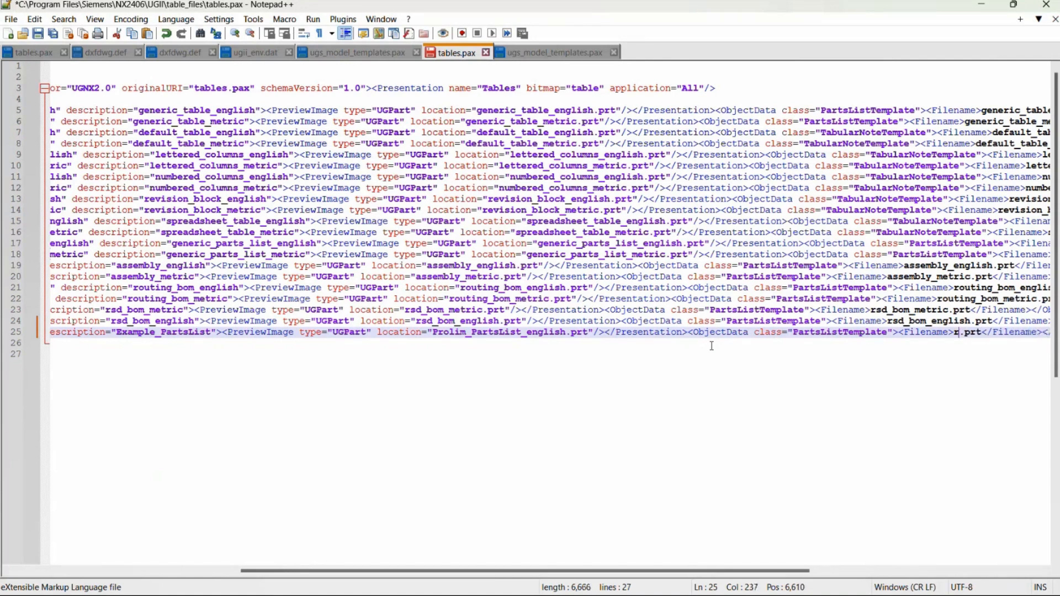
type("Prolim")
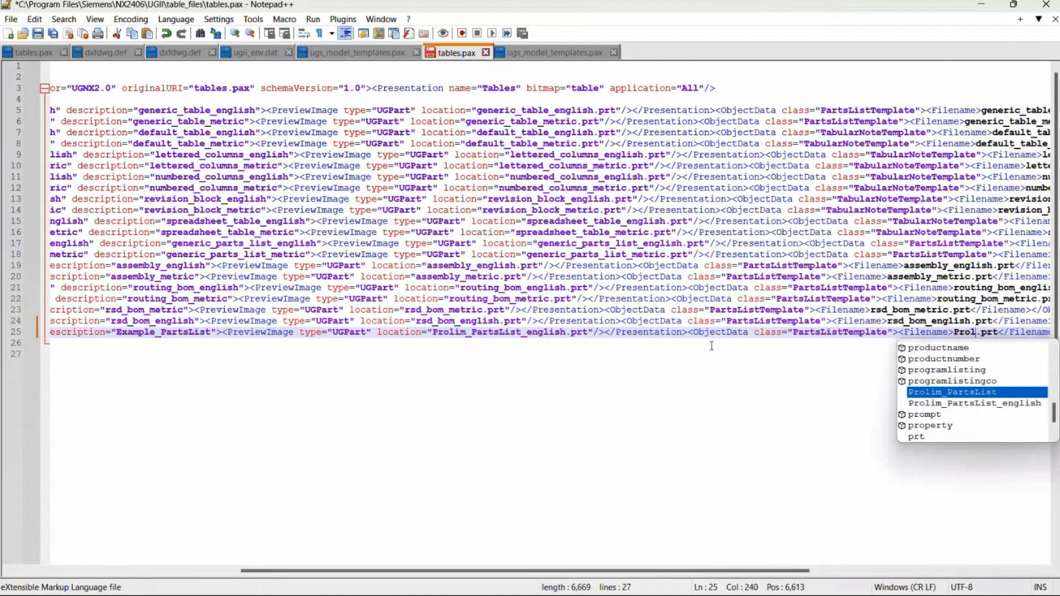
type("_Part")
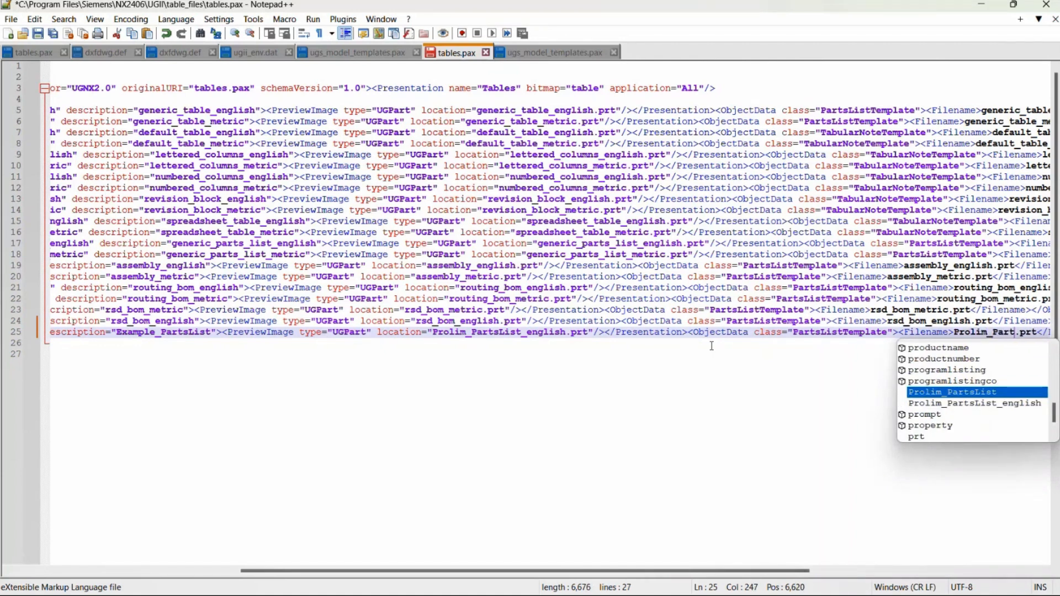
type("sList_english")
Step: Review the remainder of the table_entry21 line through its closing ObjectData tag, returning to the start of the line
left_click(766, 333)
key("Right")
key("Right")
key("Right")
key("Right")
key("Right")
key("Right")
key("Right")
key("Right")
key("Right")
key("Right")
key("Right")
key("Right")
key("Right")
key("Right")
key("Right")
key("Right")
key("Right")
key("Right")
key("Right")
key("Right")
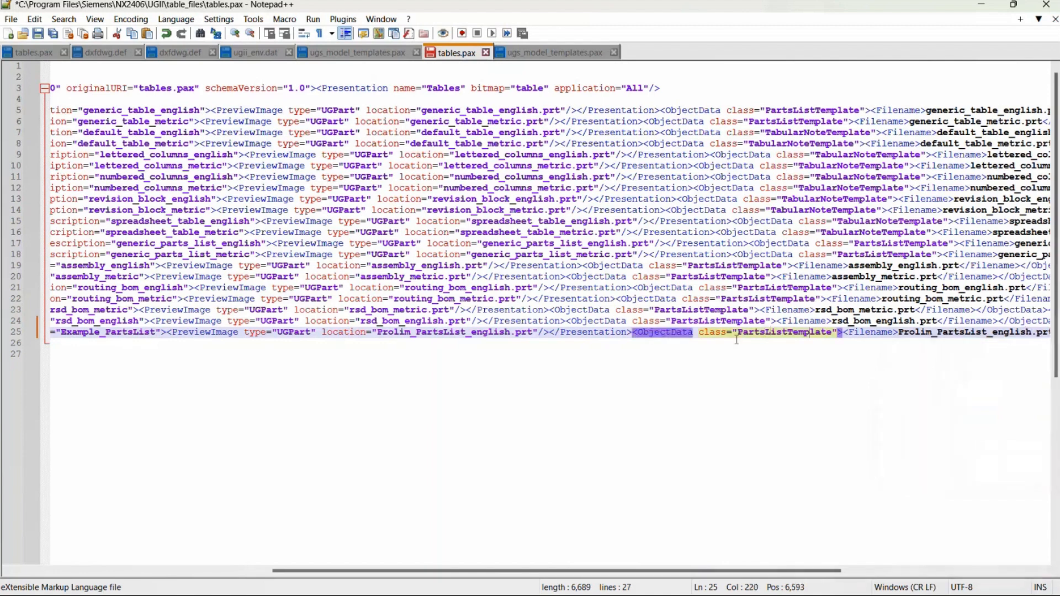
key("Right")
key("Right")
key("Right")
key("Right")
key("Right")
key("Right")
key("Right")
key("Right")
key("Right")
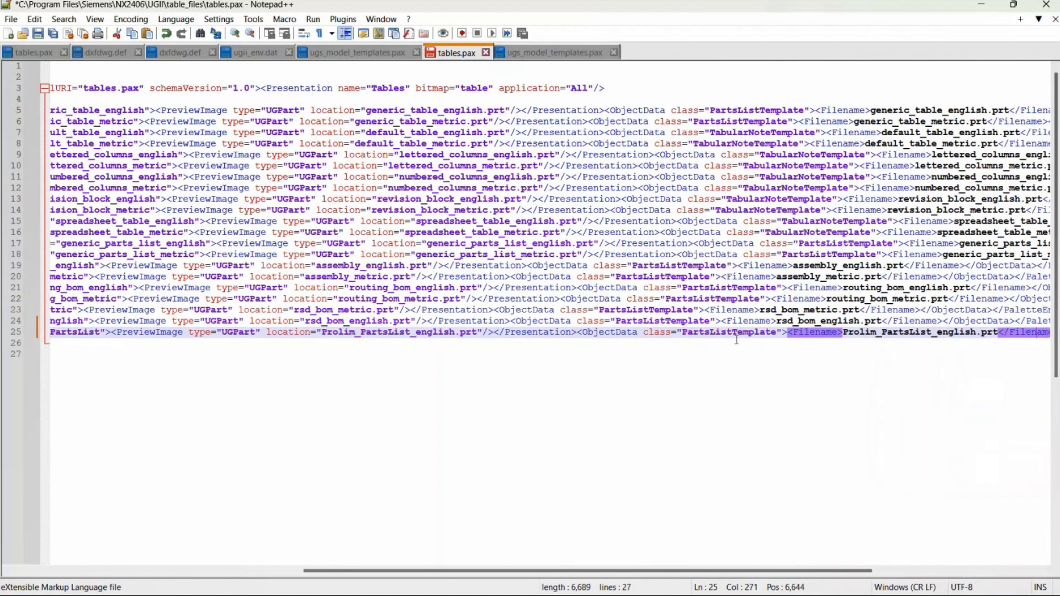
key("Right")
key("Right")
key("Right")
key("Right")
key("Right")
key("Right")
key("Right")
key("Right")
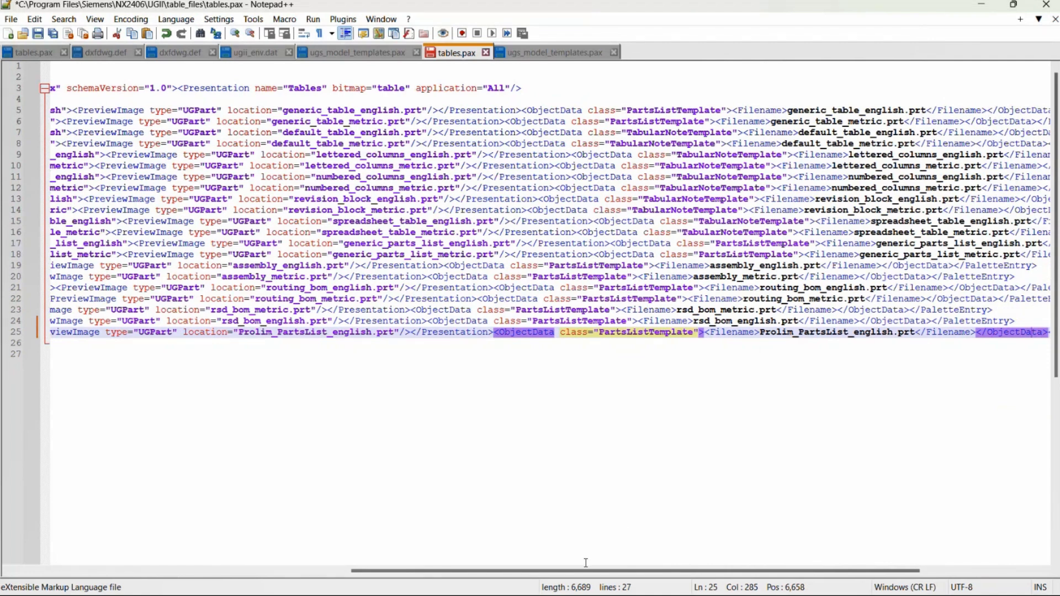
left_click_drag(582, 574, 204, 539)
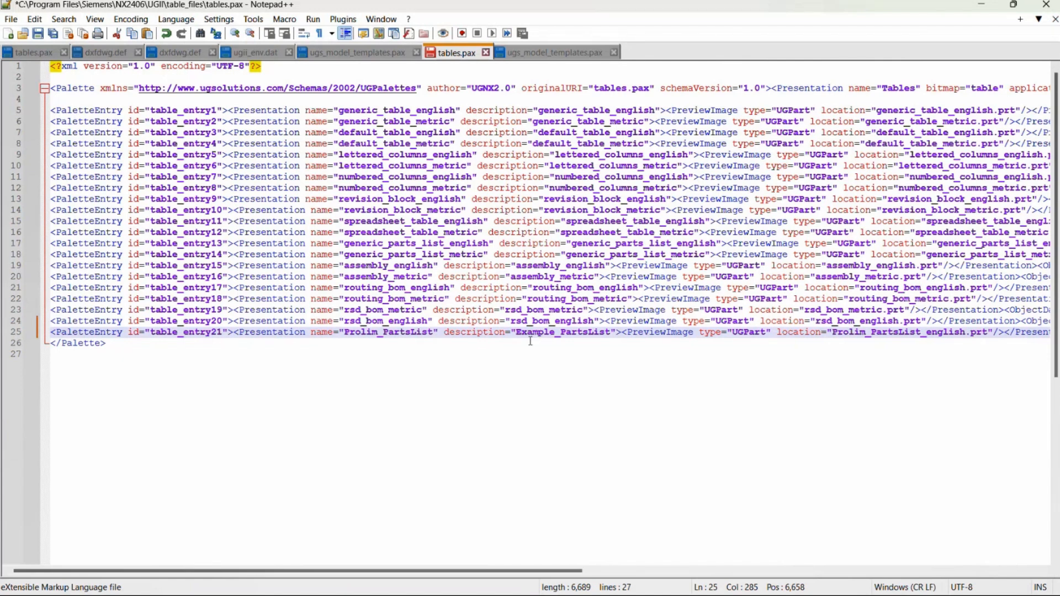
Step: Save tables.pax, relaunching Notepad++ in Administrator mode to write the protected file
left_click(38, 33)
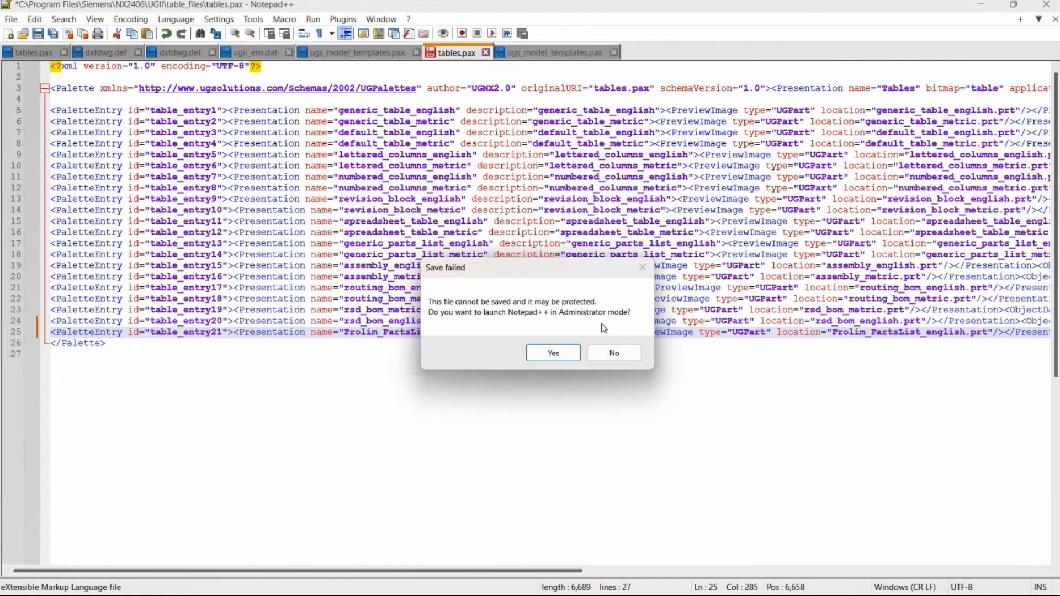
left_click(554, 353)
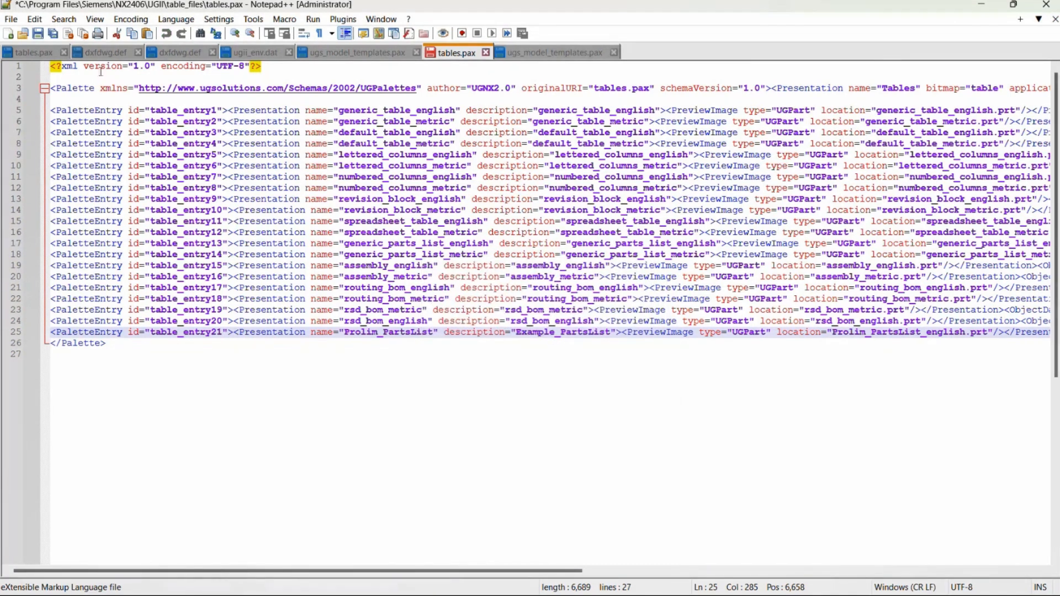
left_click(37, 36)
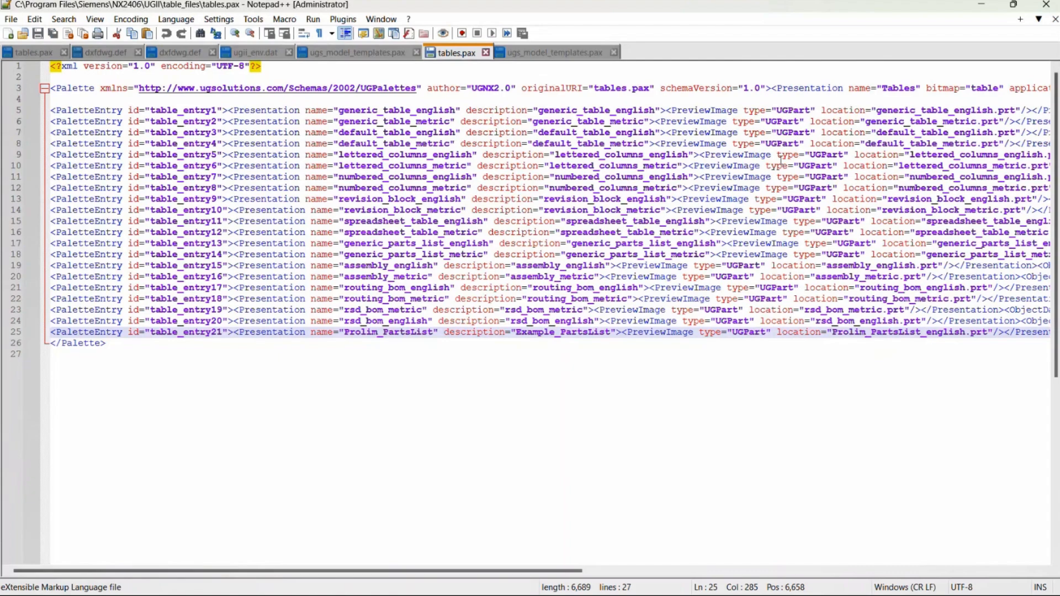
Step: Close Notepad++, minimize File Explorer to return to NX, and refresh the Tables palette
left_click(1040, 7)
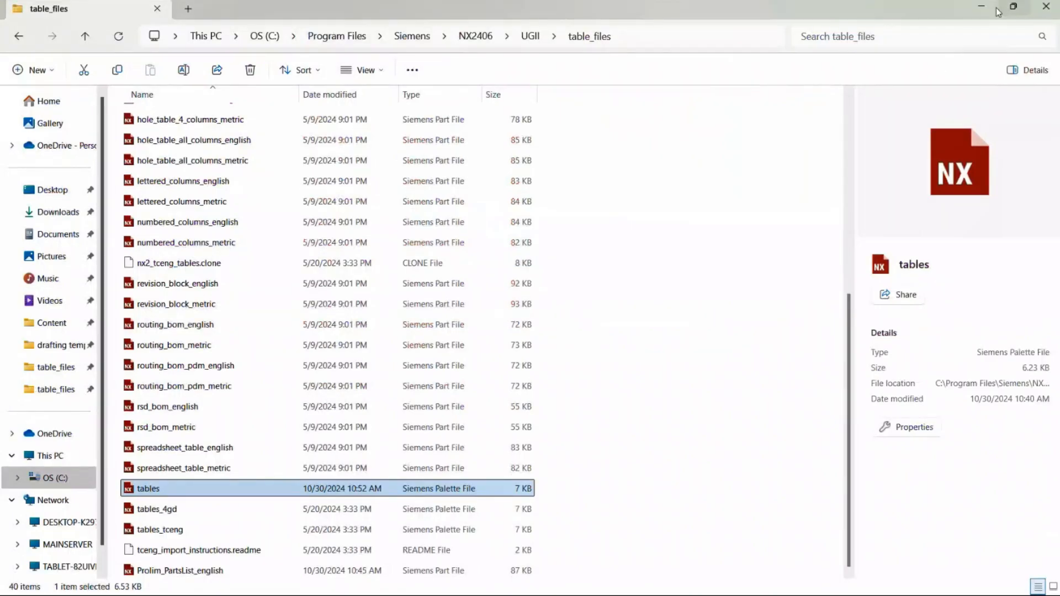
left_click(980, 7)
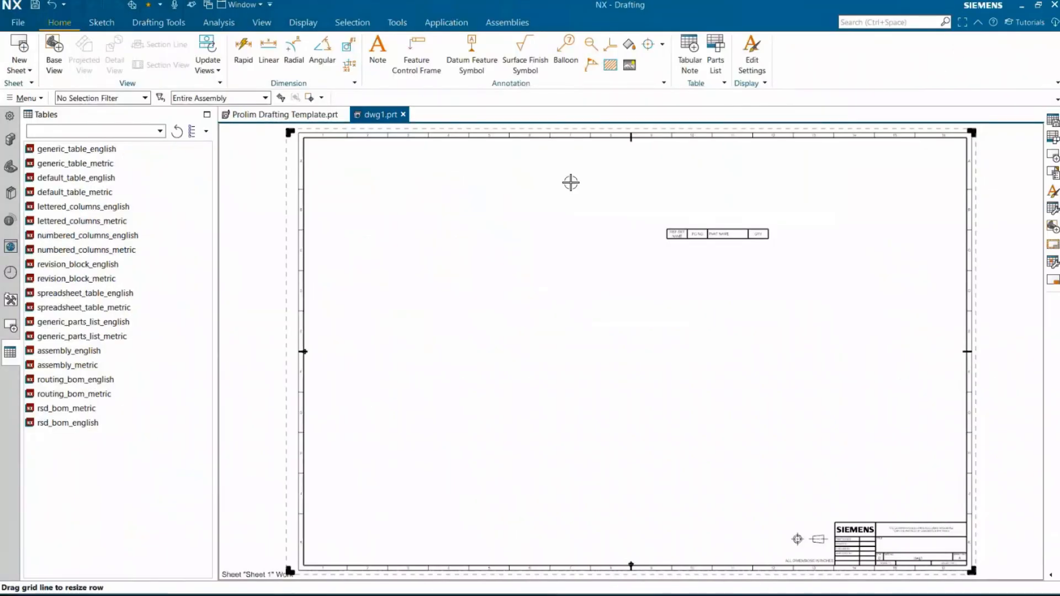
right_click(114, 435)
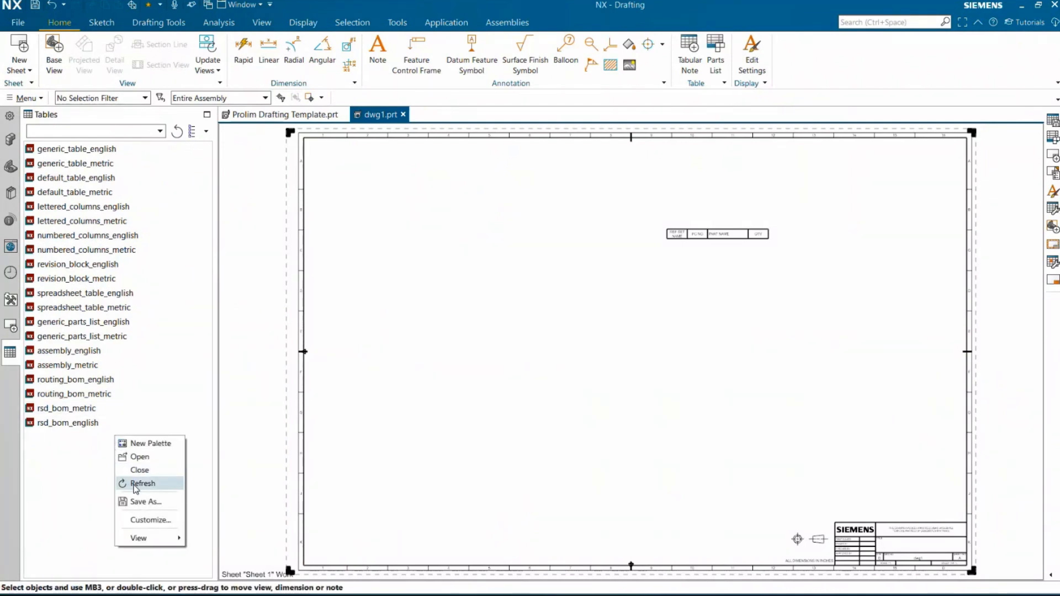
left_click(135, 484)
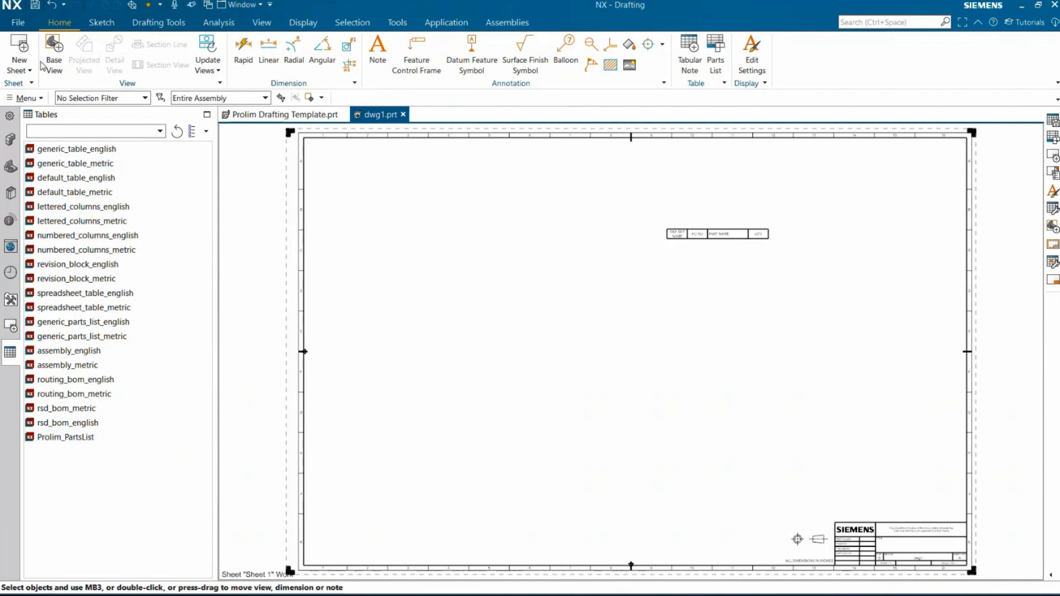
Step: Create a new stand-alone D - Size drawing in inches named dwg2.prt and dismiss the title block population
left_click(16, 27)
left_click(22, 44)
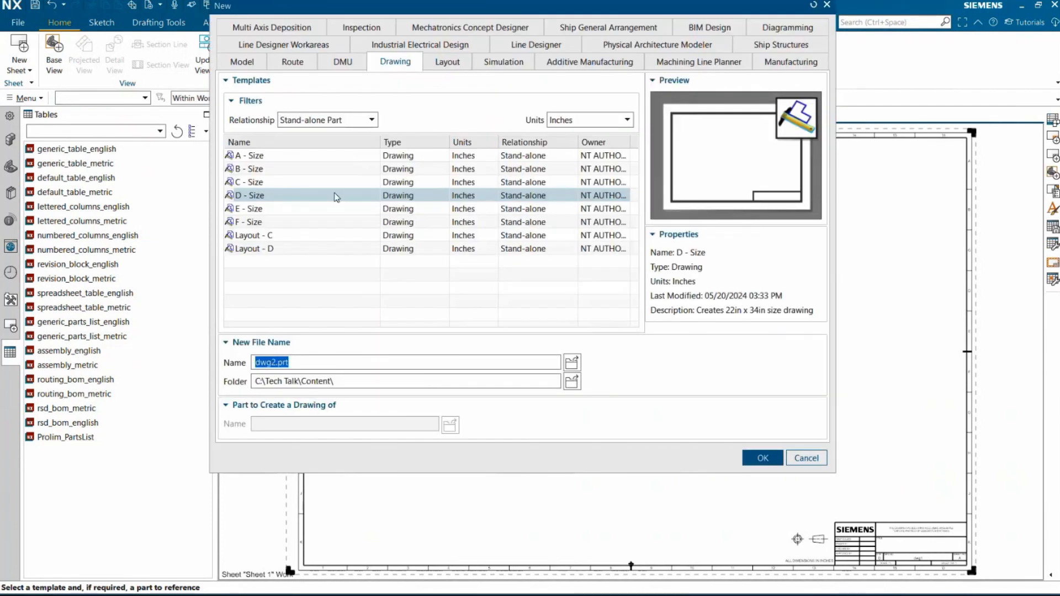
left_click(762, 459)
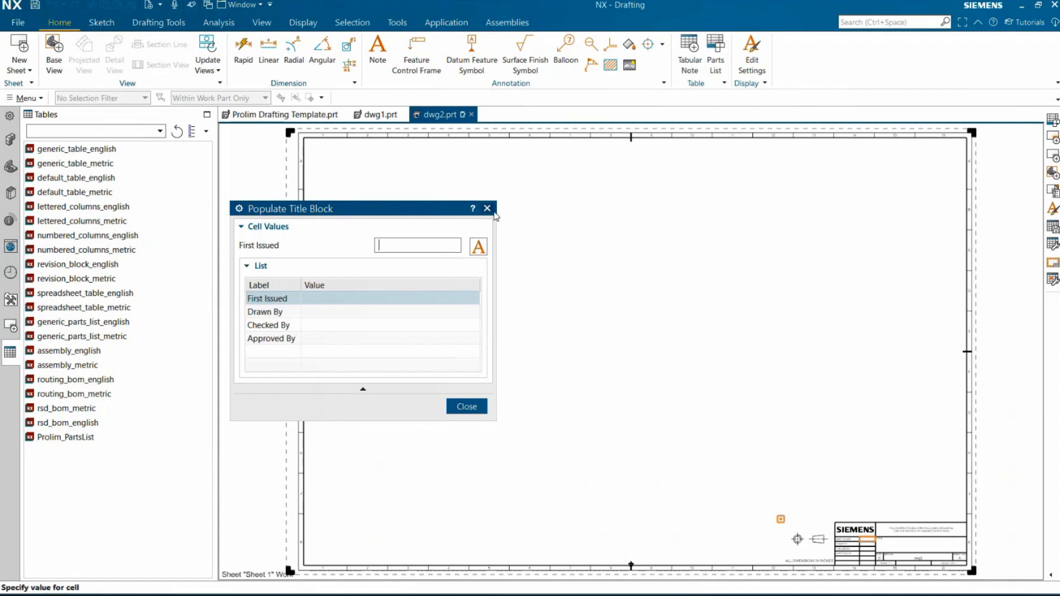
left_click(487, 209)
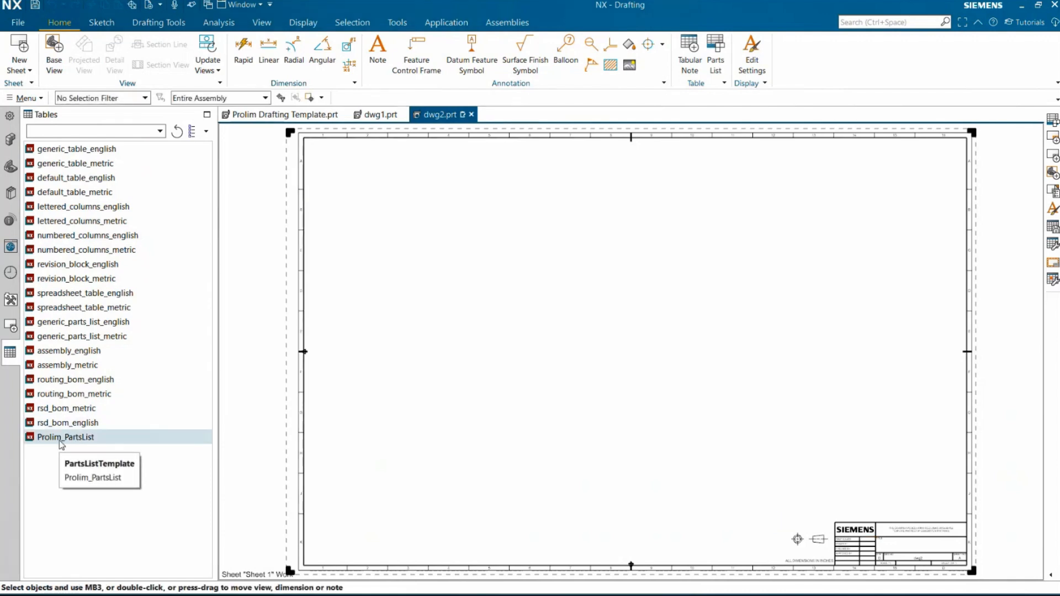
Step: Place the Prolim_PartsList template from the Tables palette on the upper part of the sheet and inspect its columns
left_click_drag(65, 440, 531, 232)
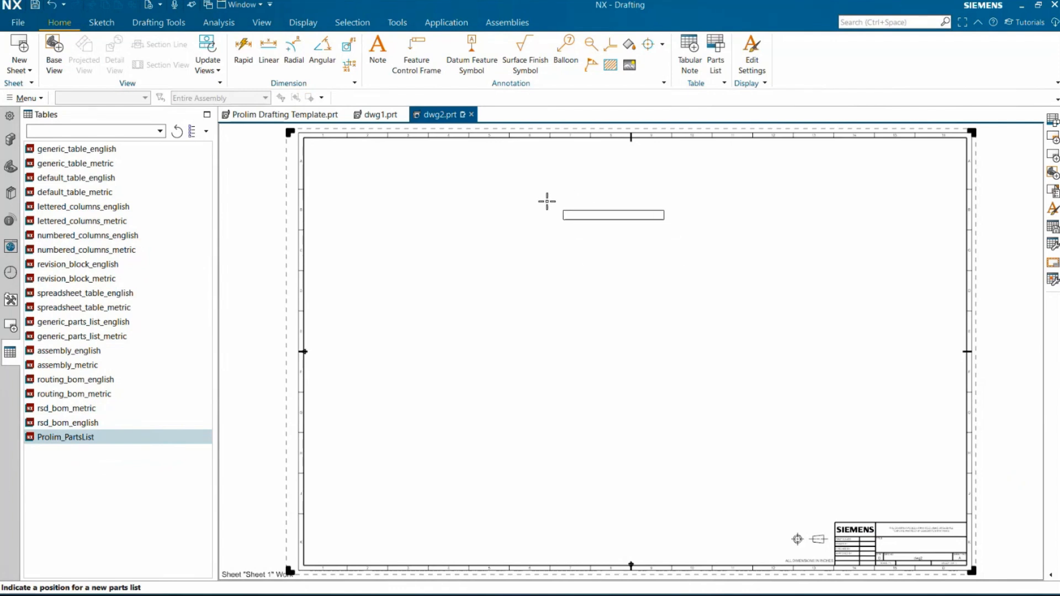
left_click(548, 208)
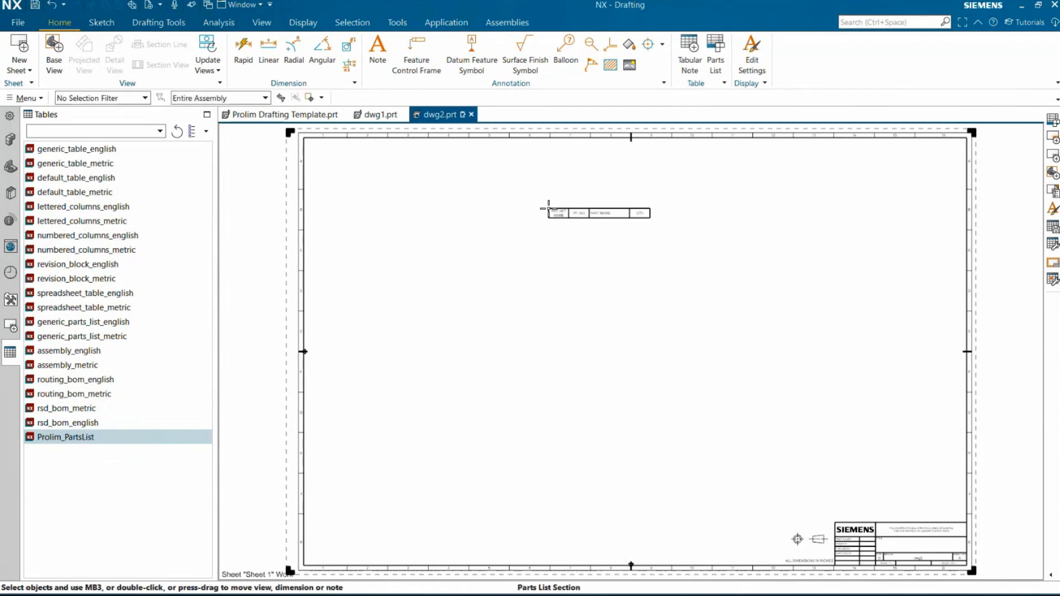
scroll(593, 209, "up", 3)
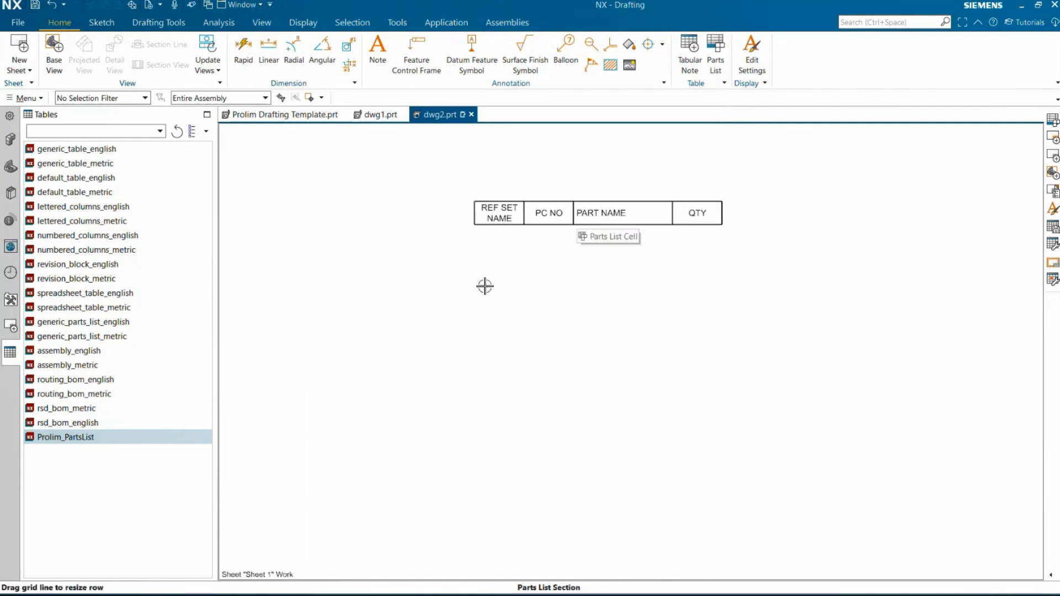
scroll(538, 259, "down", 3)
scroll(538, 260, "down", 2)
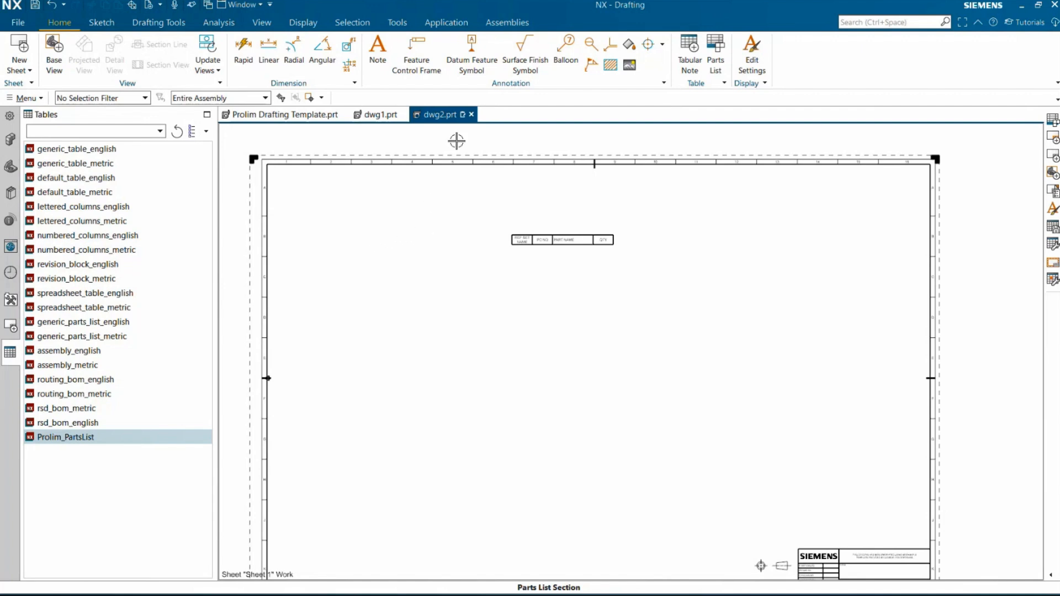
Step: Close dwg2.prt without saving, and close the dwg1.prt and Prolim Drafting Template.prt files
left_click(471, 115)
left_click(522, 330)
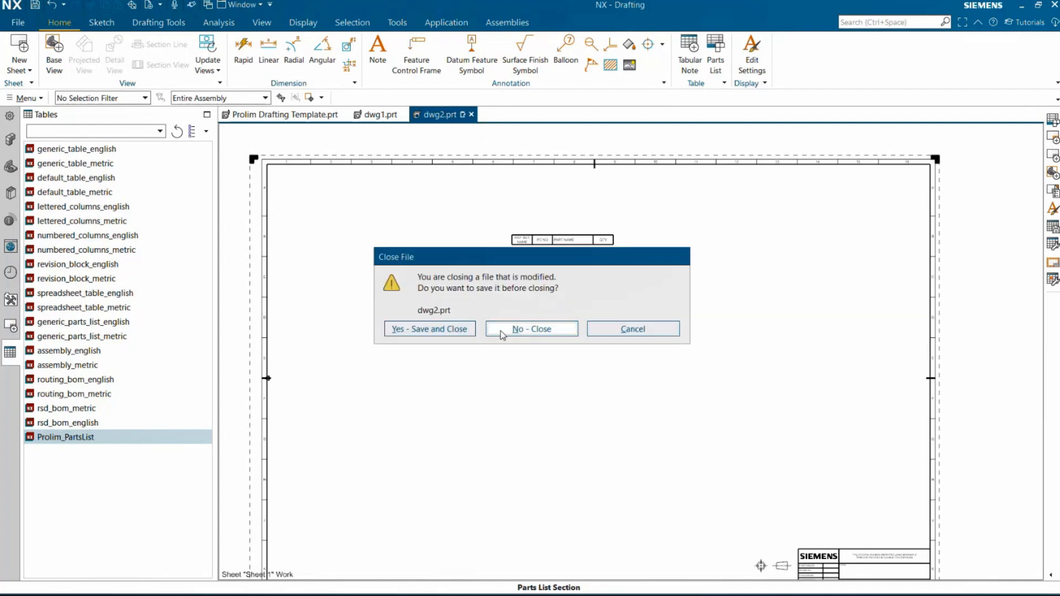
left_click(343, 114)
left_click(270, 114)
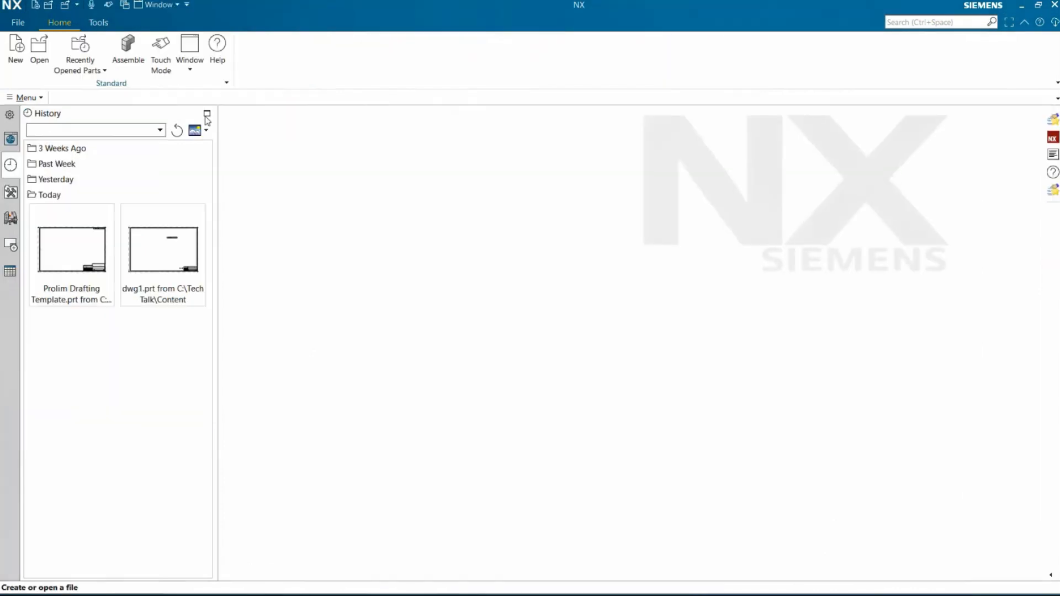
Step: Start a new file based on the Blank model template in inches
left_click(16, 59)
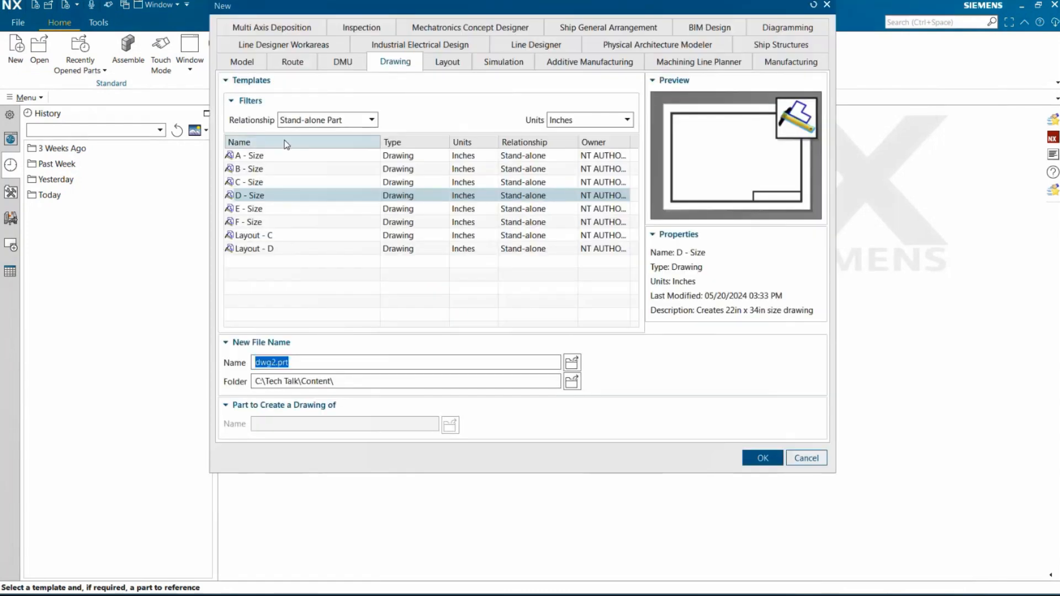
left_click(251, 65)
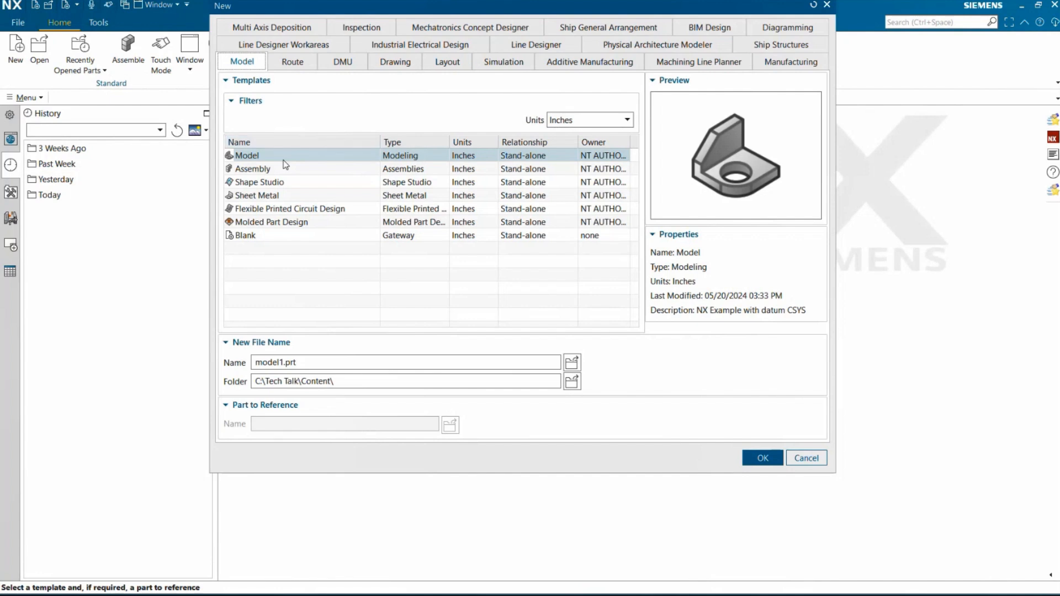
left_click(264, 239)
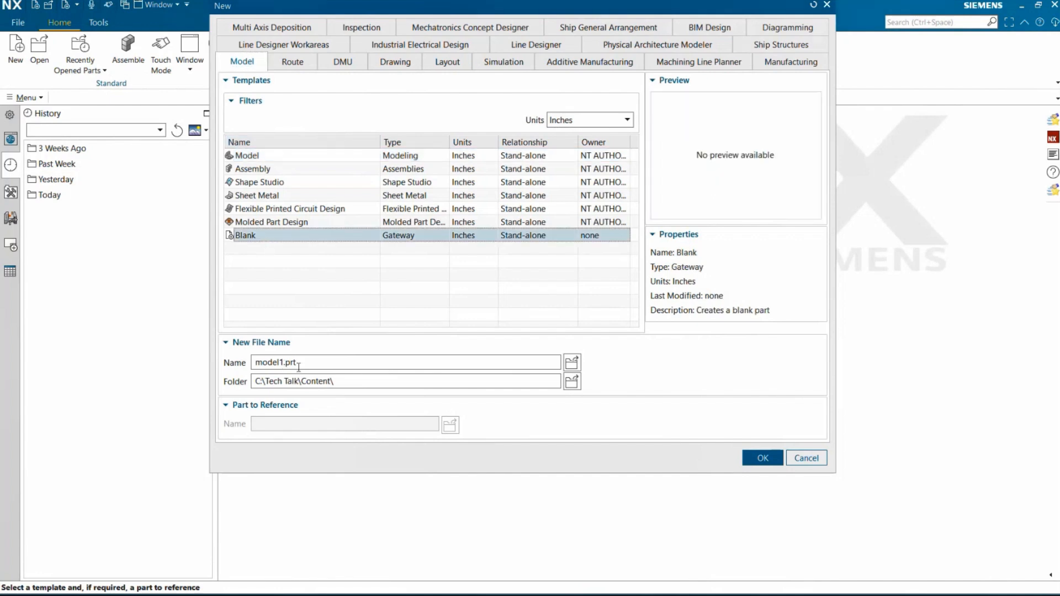
Step: Browse to C:\Program Files\Siemens\NX2406 for the new file's folder
left_click(572, 381)
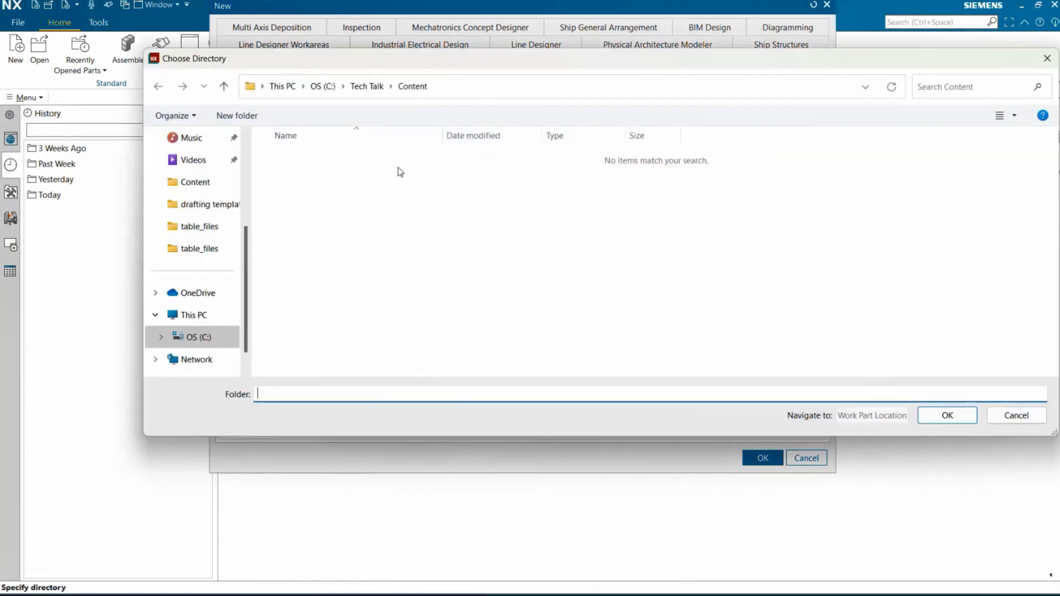
left_click(214, 338)
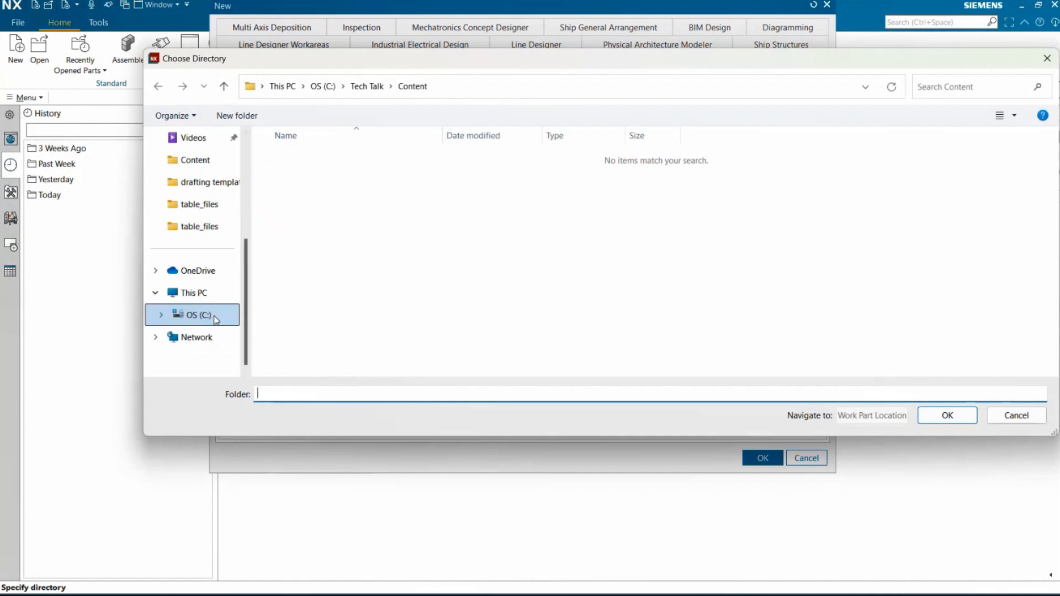
left_click(215, 310)
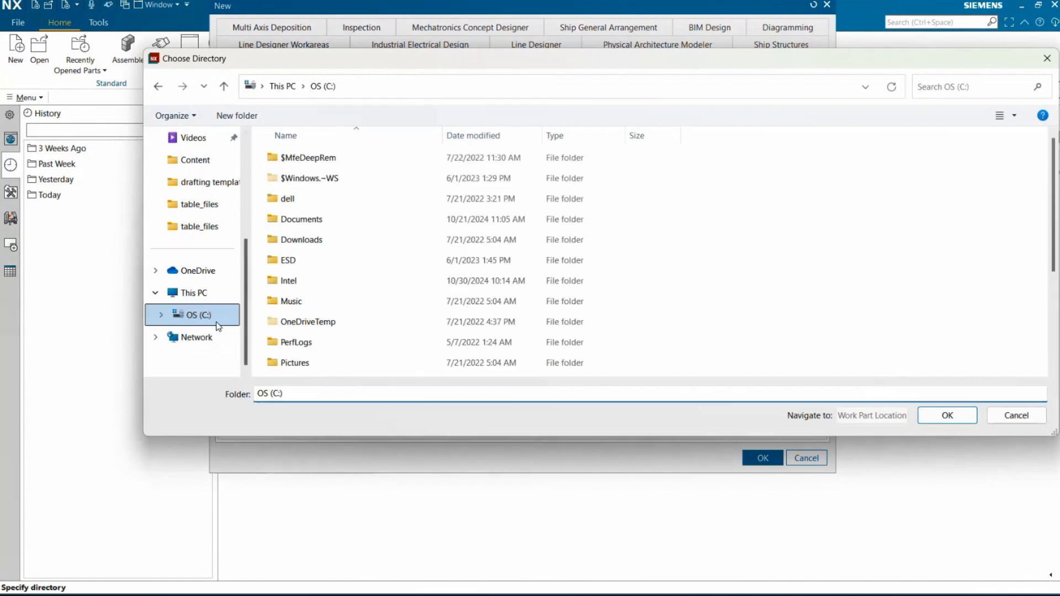
scroll(346, 300, "down", 2)
left_click(338, 267)
double_click(338, 267)
scroll(340, 276, "down", 6)
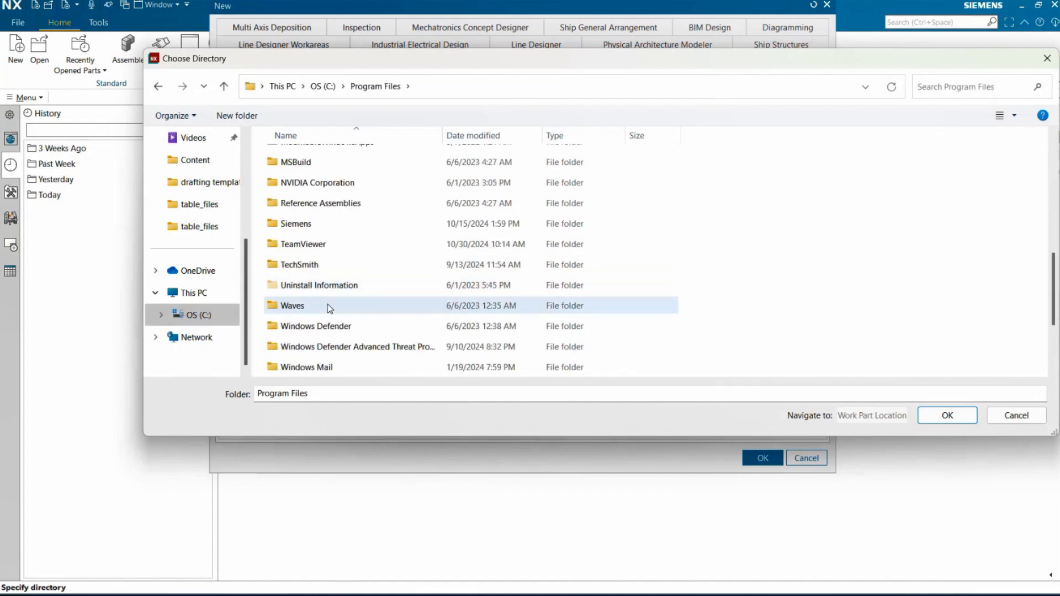
double_click(325, 223)
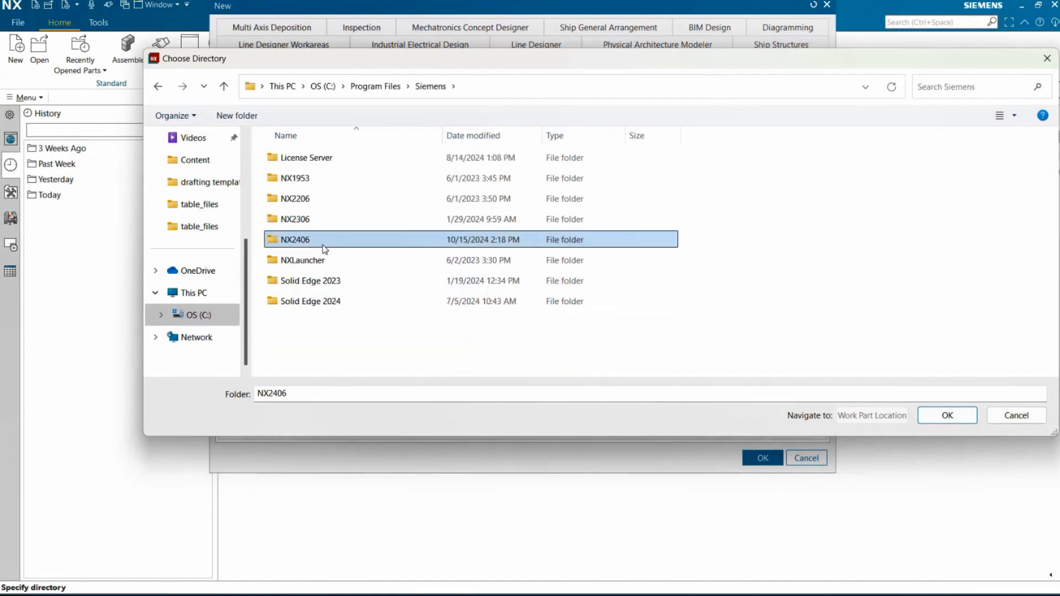
double_click(325, 246)
Step: Choose the UGII\templates subfolder as the new file's save location
scroll(325, 260, "down", 10)
scroll(328, 275, "down", 7)
scroll(328, 271, "down", 2)
double_click(324, 229)
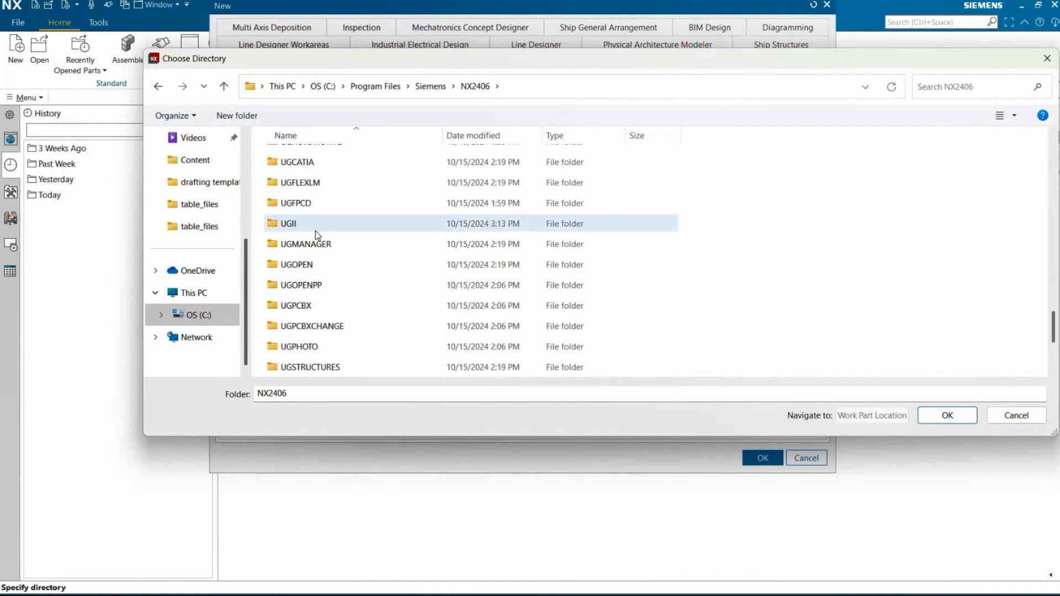
scroll(325, 259, "down", 4)
scroll(327, 271, "down", 10)
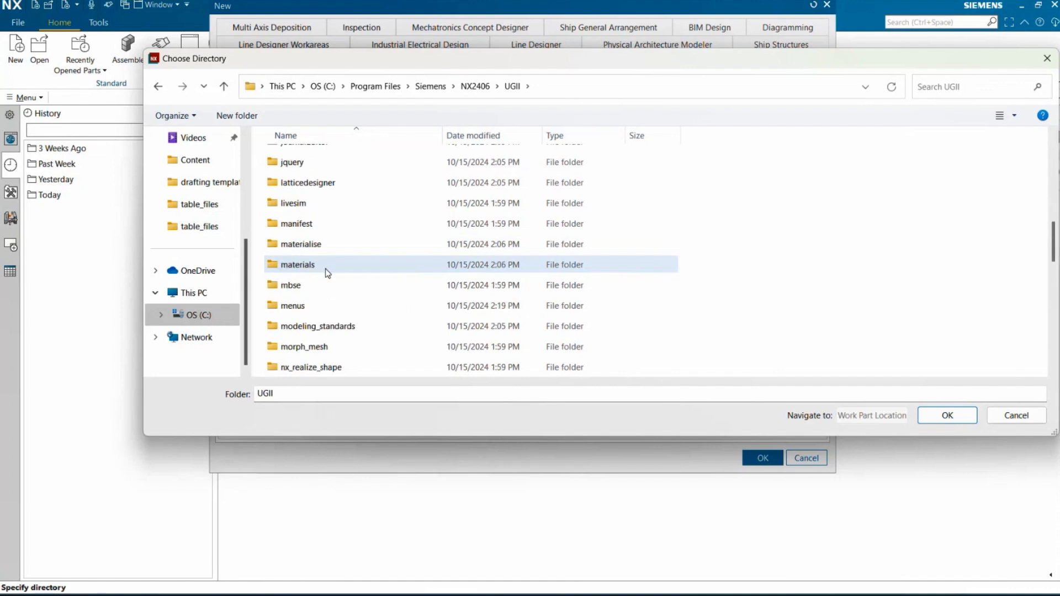
scroll(328, 273, "down", 1)
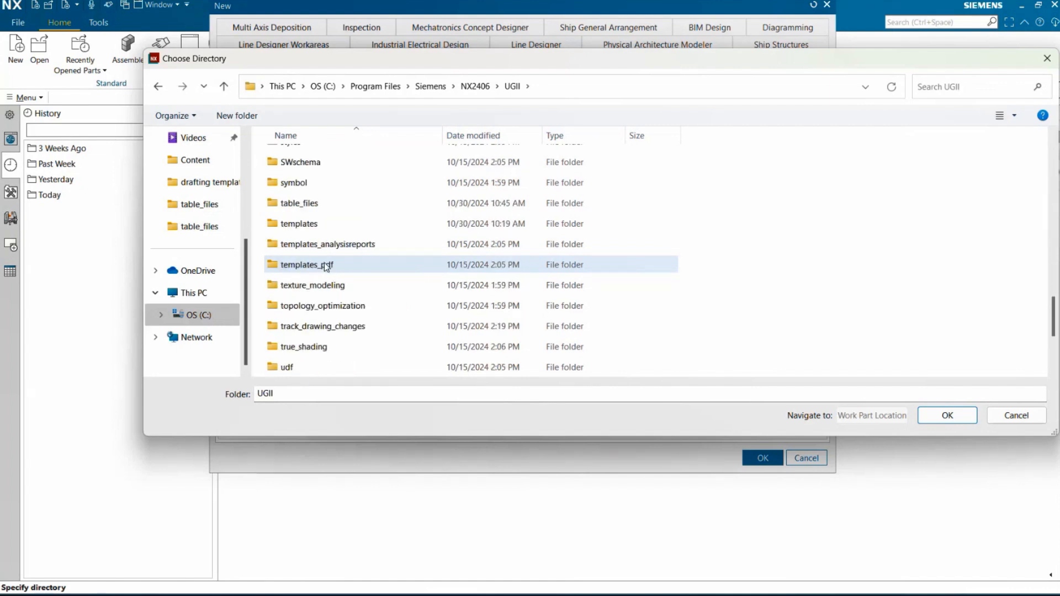
left_click(328, 226)
double_click(328, 225)
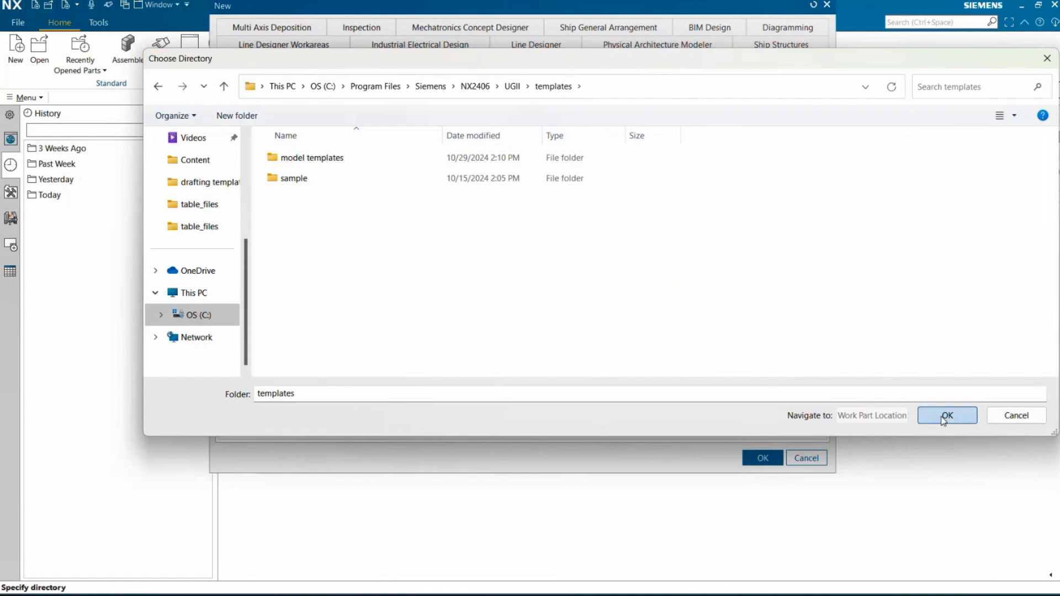
left_click(945, 416)
Step: Name the blank part Prolim_PartTemplate.prt and create it
left_click(285, 361)
left_click(284, 362)
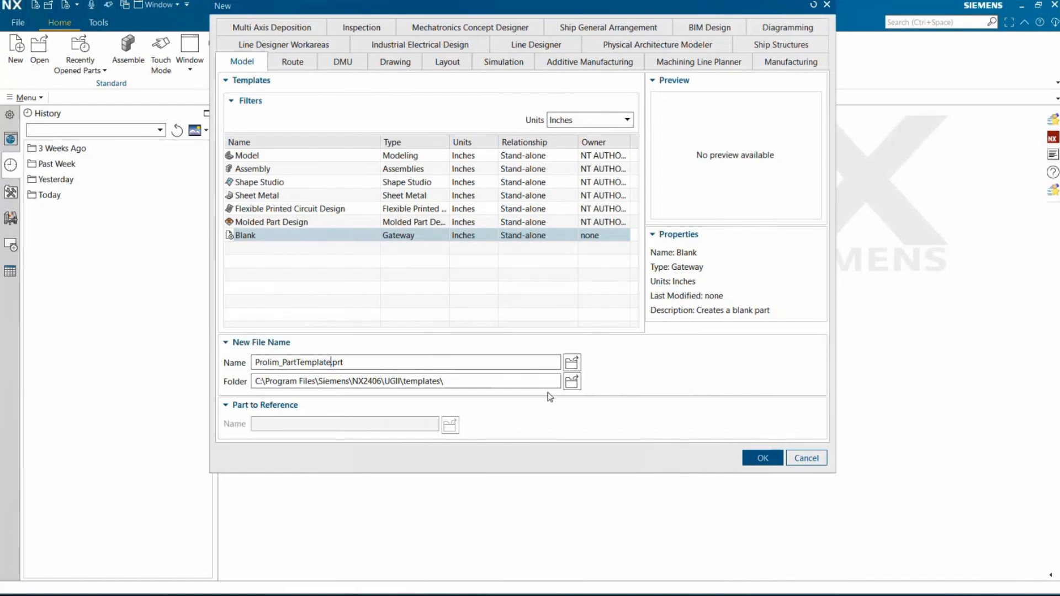
left_click(759, 457)
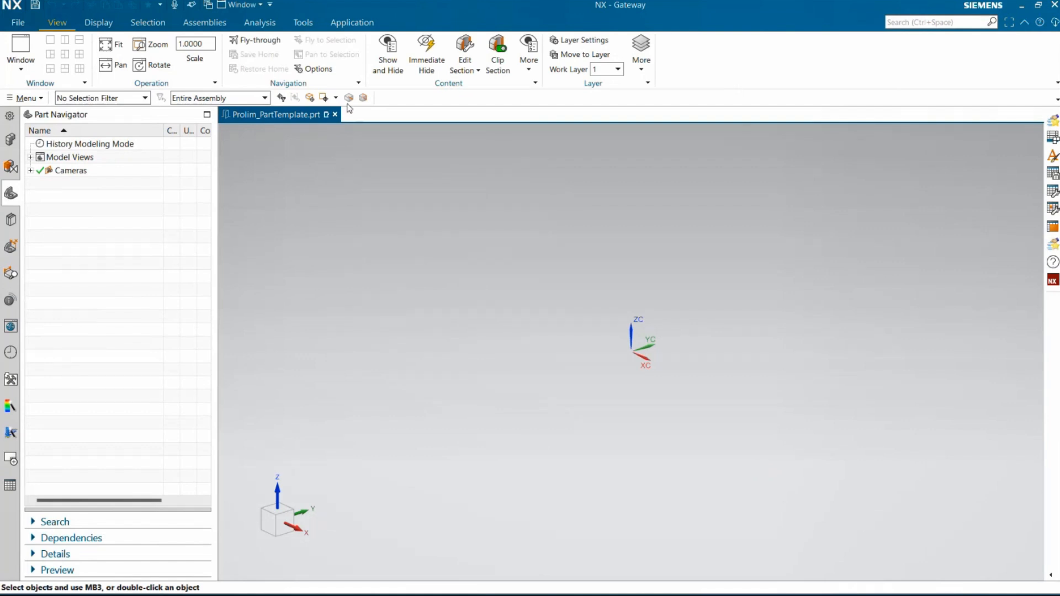
Step: Switch to the Modeling application and create a 4 x 4 x 4 in block at the origin
left_click(352, 23)
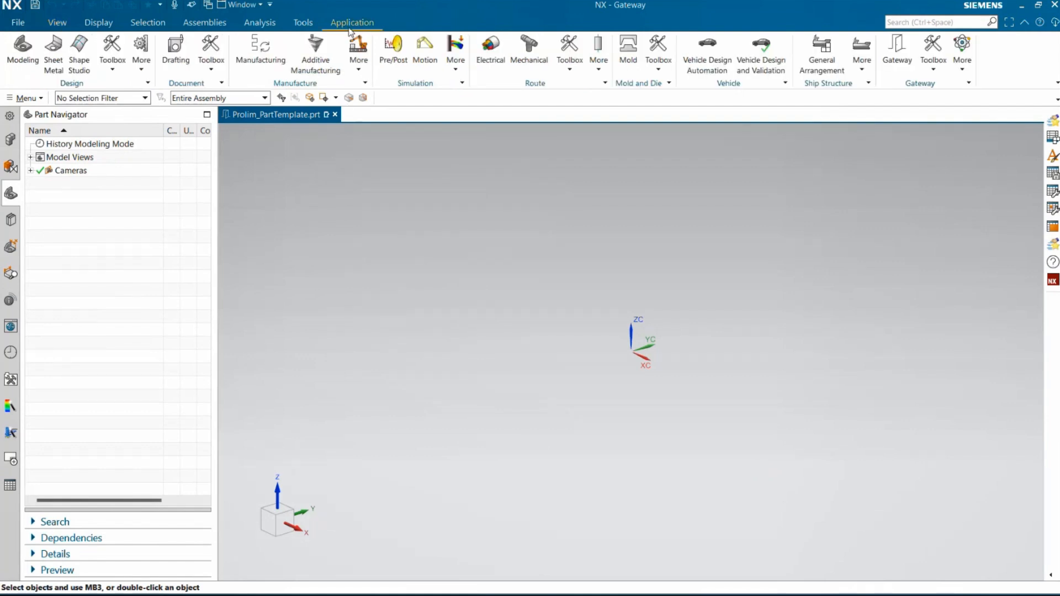
left_click(22, 64)
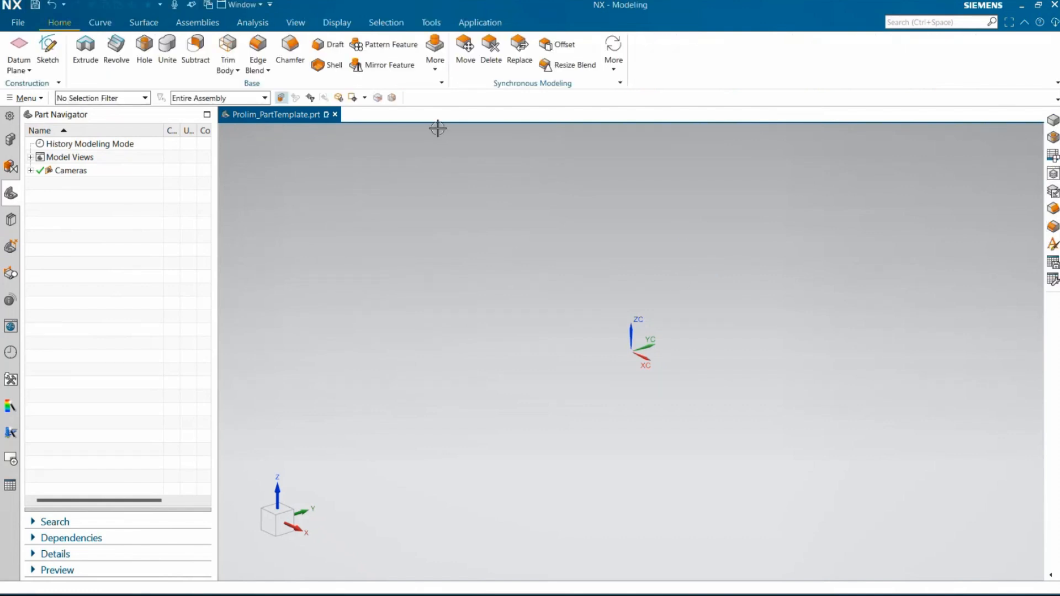
left_click(441, 74)
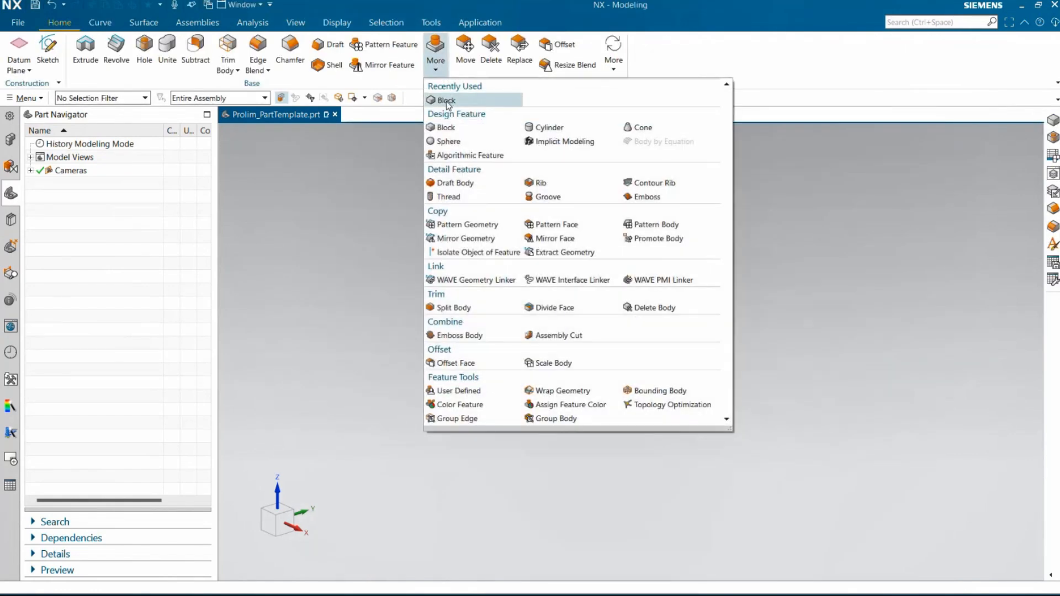
left_click(445, 102)
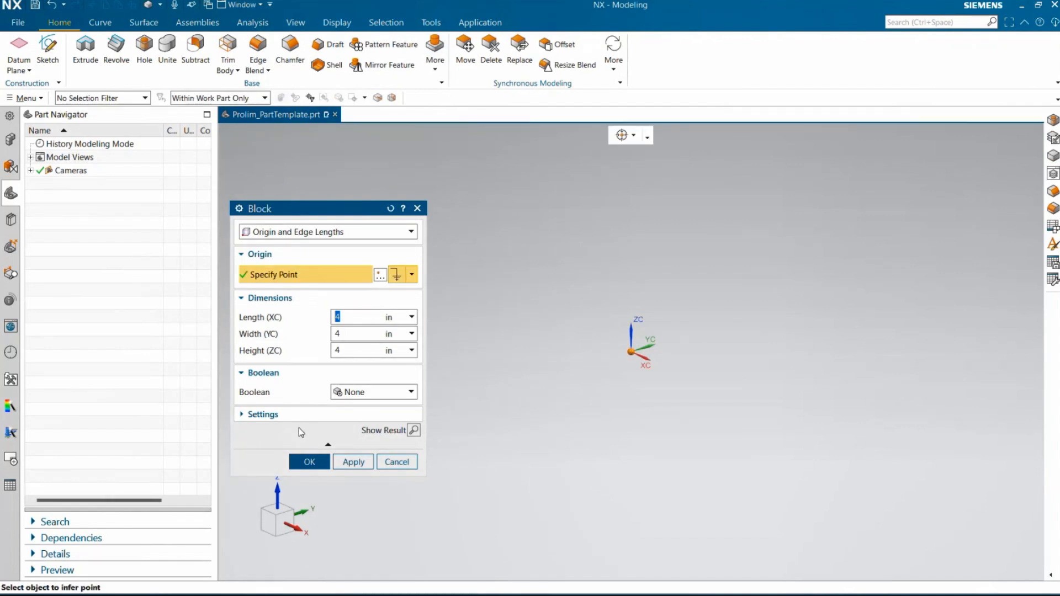
left_click(310, 463)
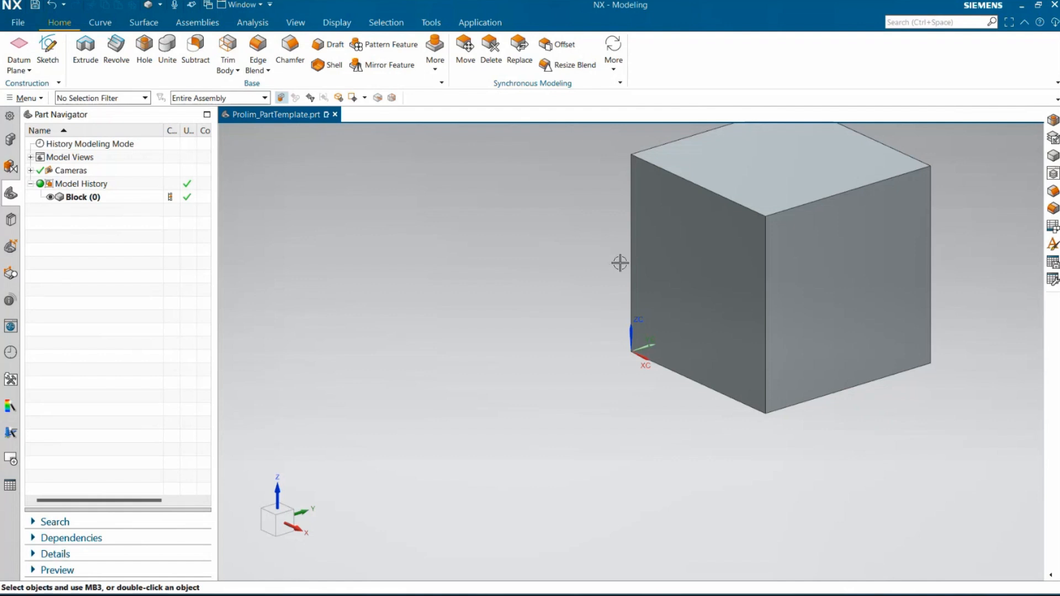
Step: Cut a simple hole, 1 in diameter and 2 in deep, into the block's top face
middle_click_drag(618, 262, 432, 385, "shift")
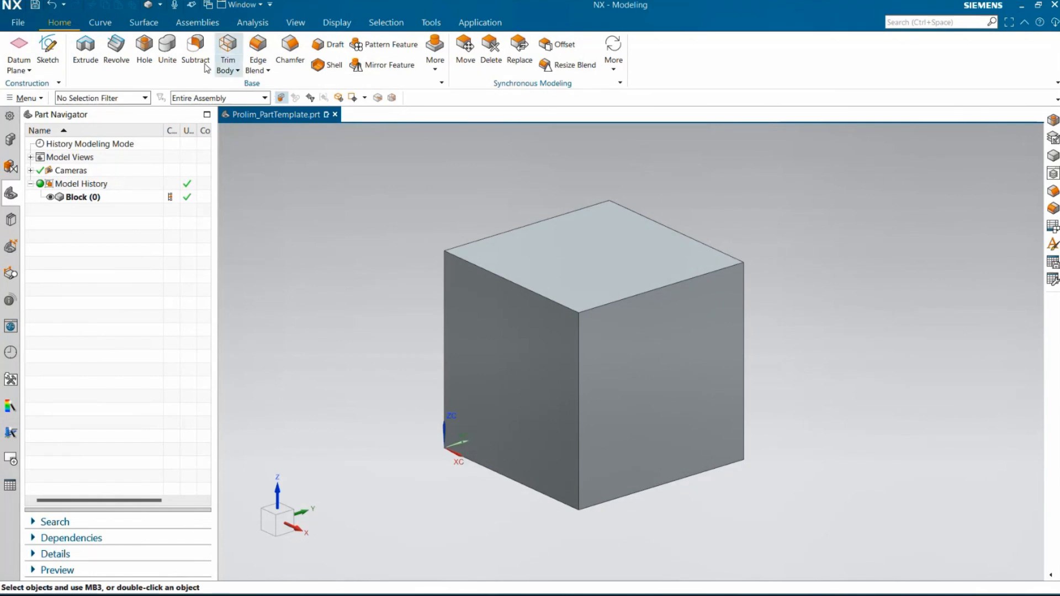
left_click(147, 61)
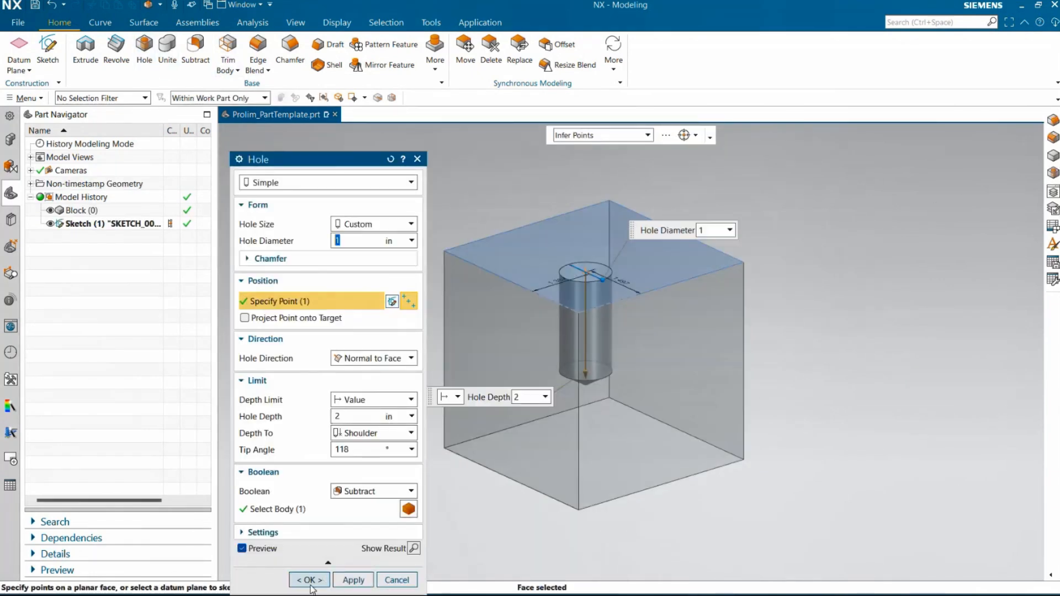
left_click(308, 580)
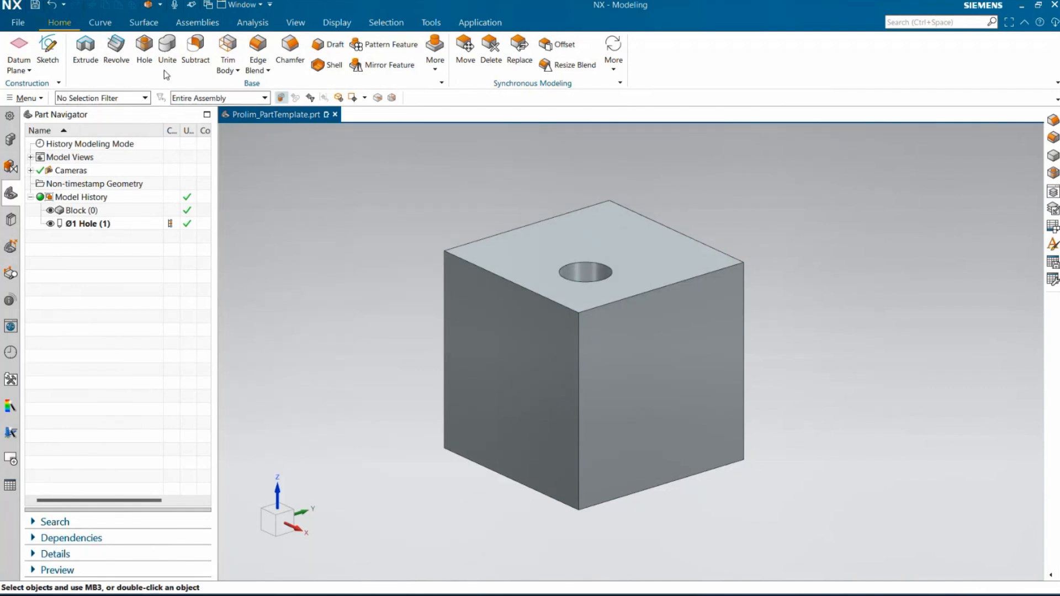
Step: Apply a 0.25 in edge blend to the hole's rim on the top face
left_click(258, 49)
left_click(585, 268)
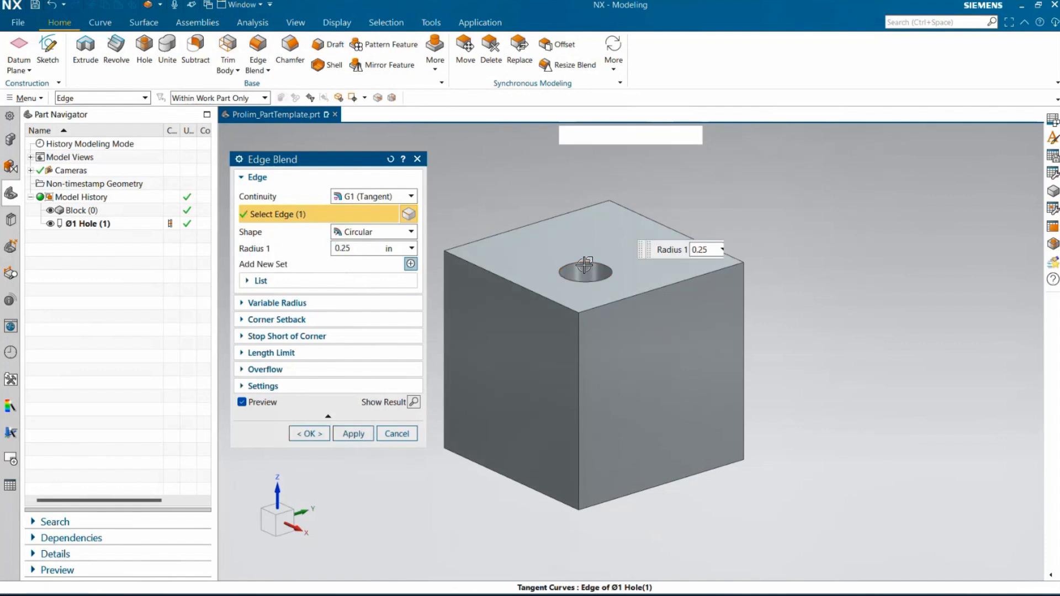
left_click(307, 433)
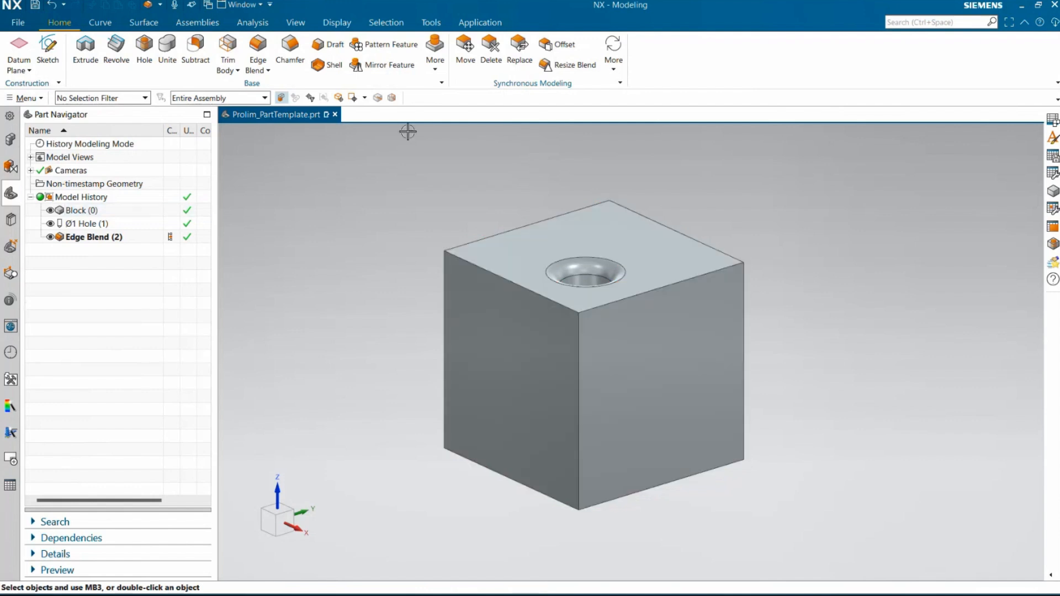
Step: Change the display color of the block's solid body to red
left_click(295, 22)
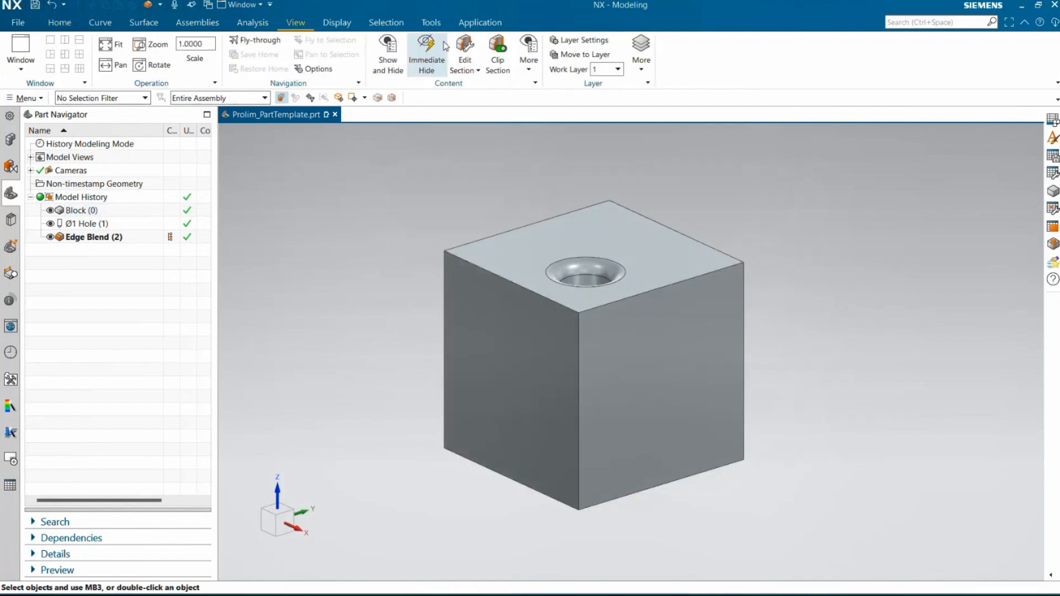
left_click(345, 23)
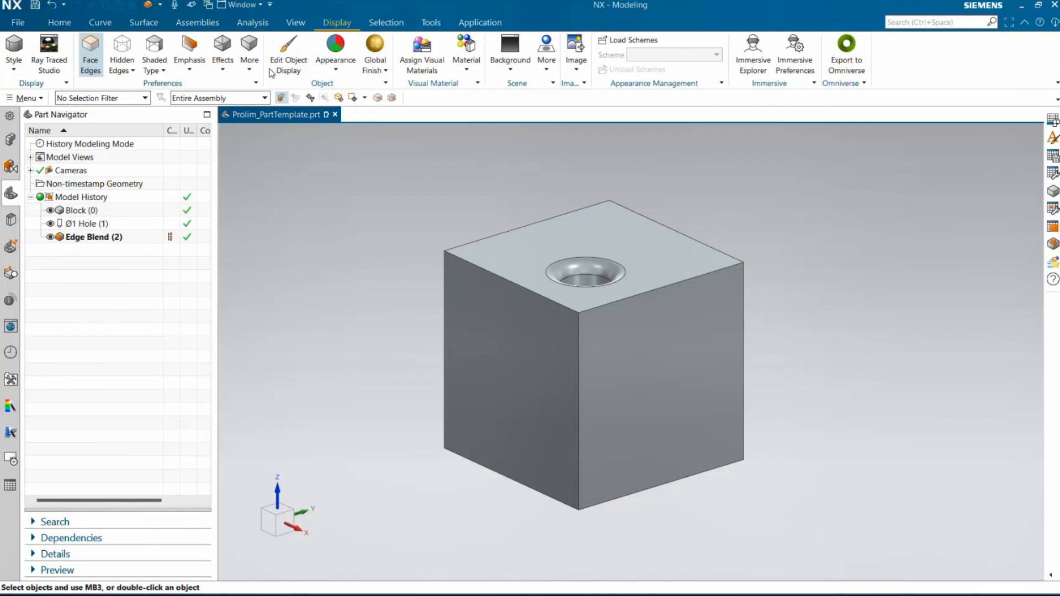
left_click(288, 55)
left_click(486, 255)
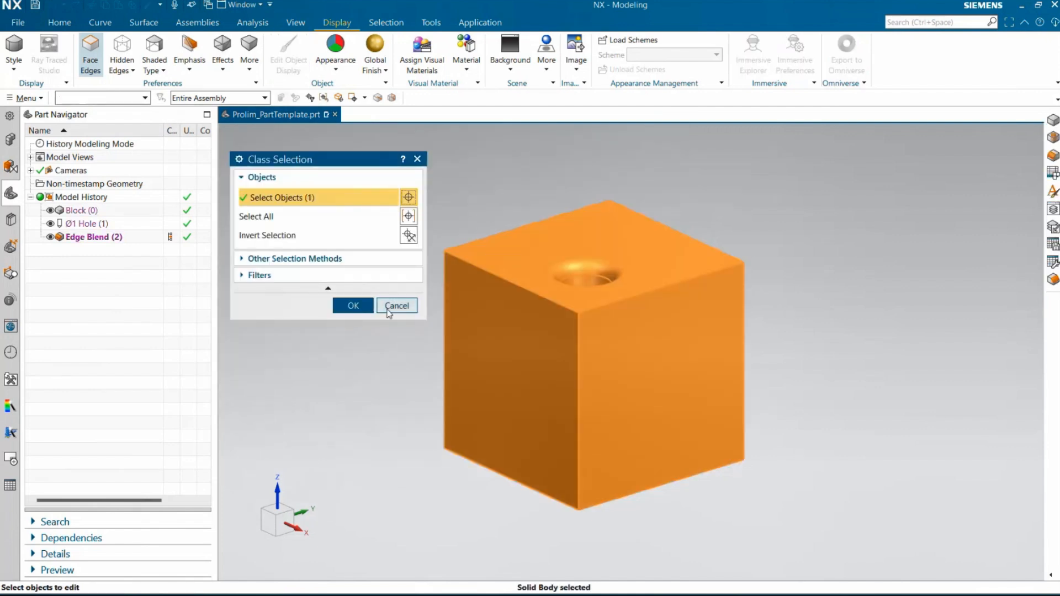
left_click(357, 307)
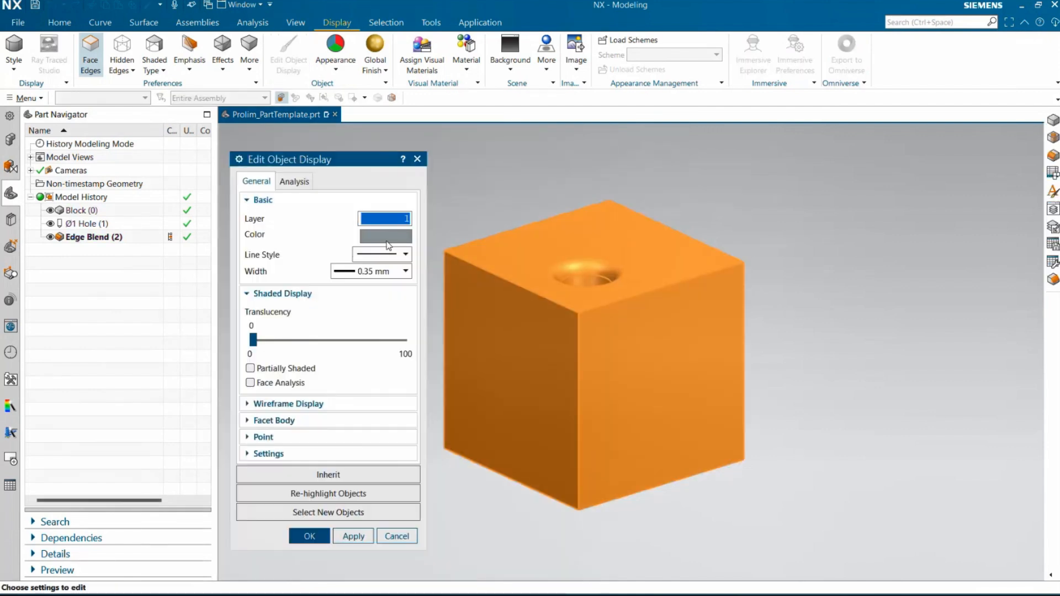
left_click(388, 236)
left_click(262, 227)
left_click(352, 528)
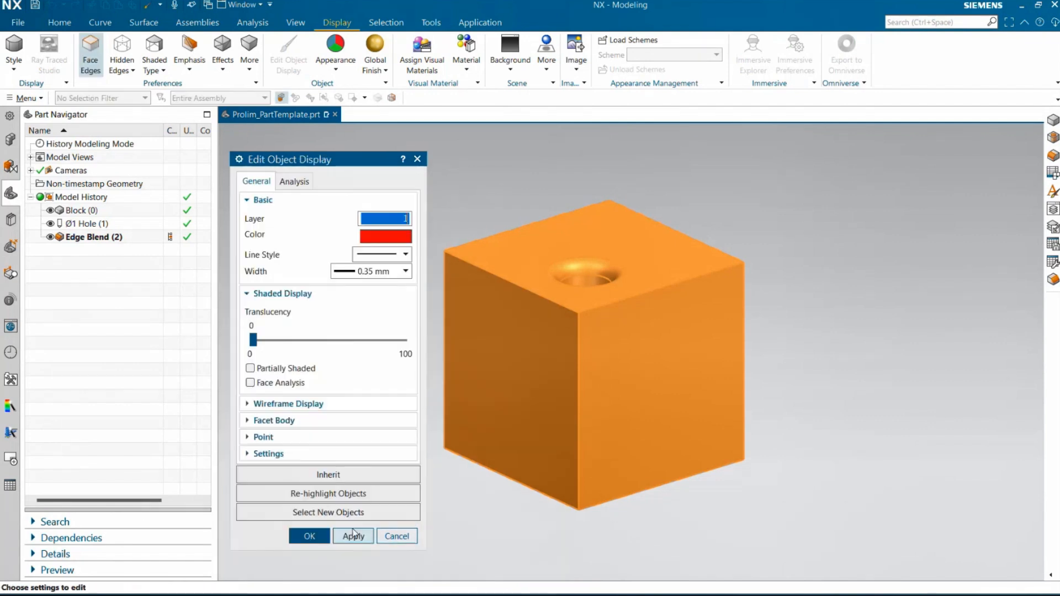
left_click(309, 536)
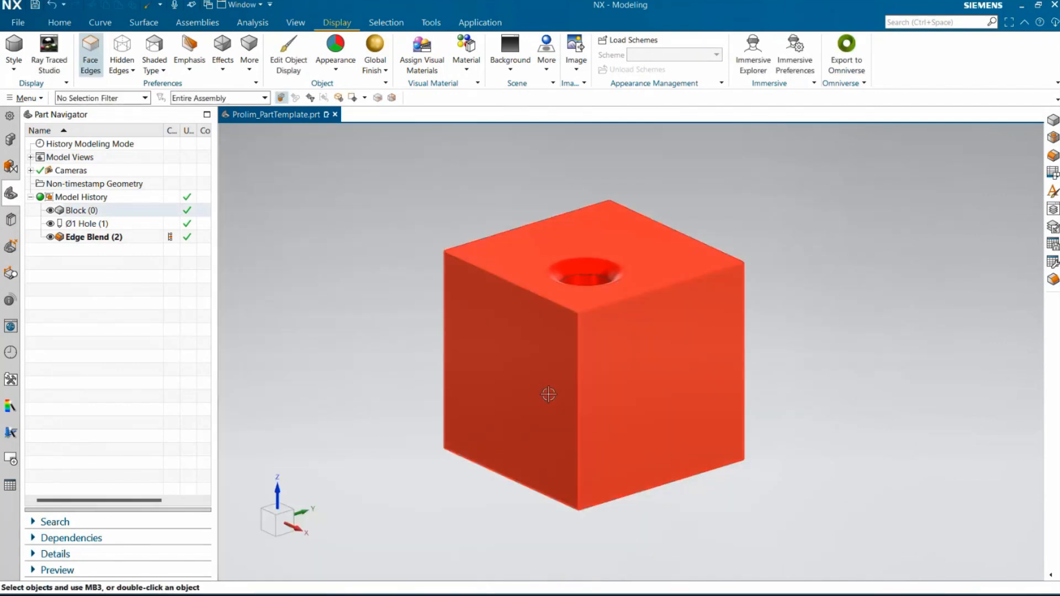
Step: Try to save Prolim_PartTemplate.prt in the templates folder
left_click(36, 6)
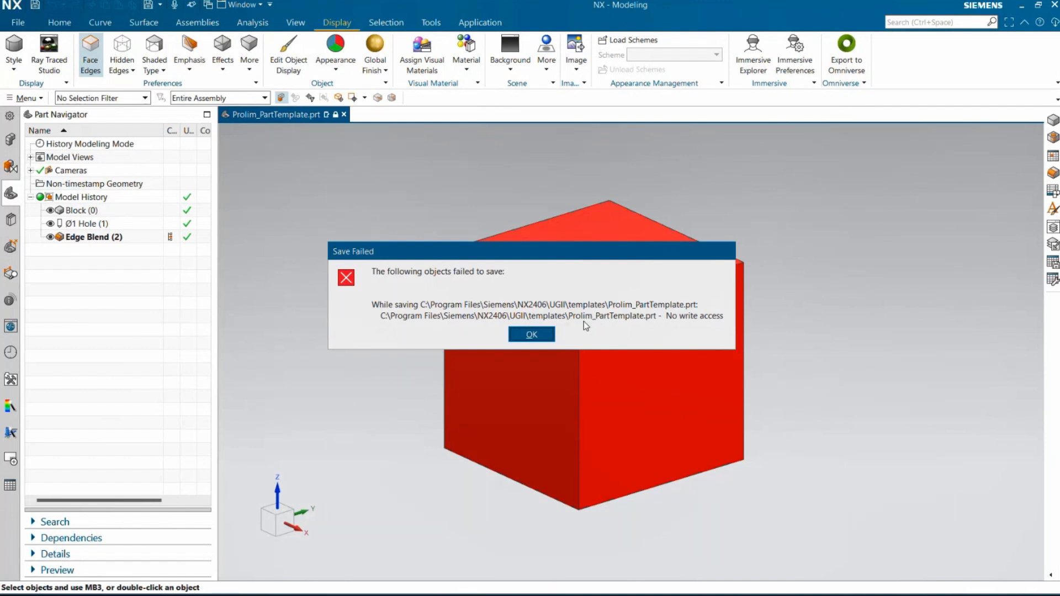
left_click(530, 338)
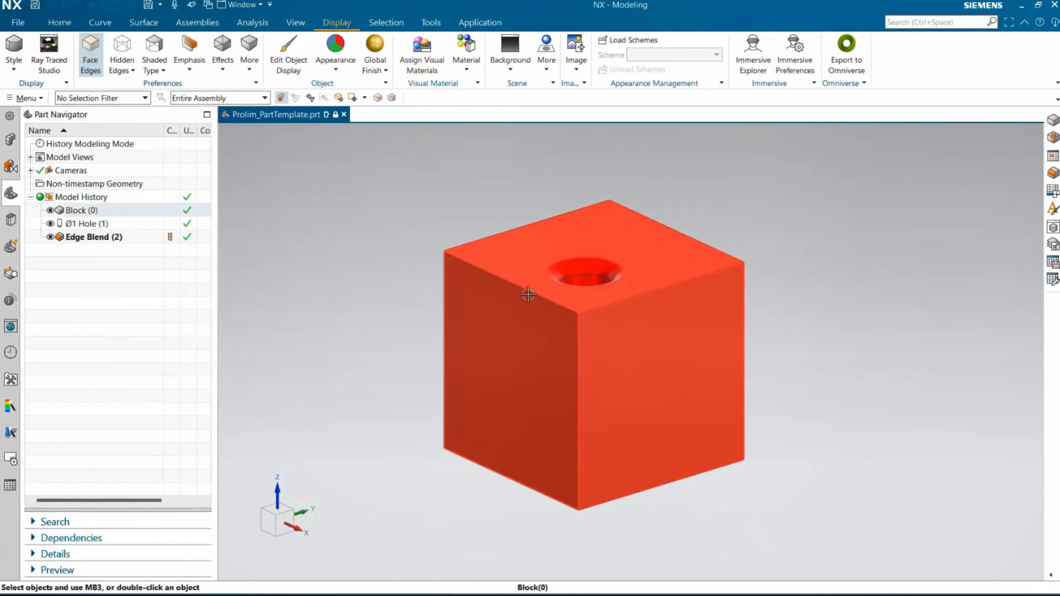
left_click(511, 299)
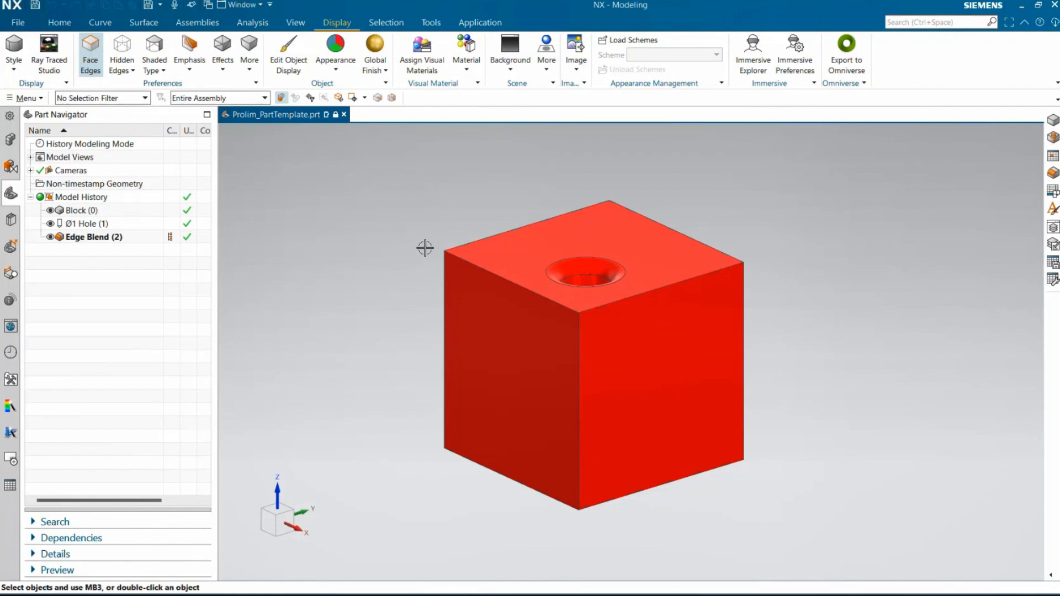
Step: Capture a screenshot of the red block with its surrounding background and open it in Snipping Tool
key("super+shift+s")
left_click_drag(383, 158, 814, 561)
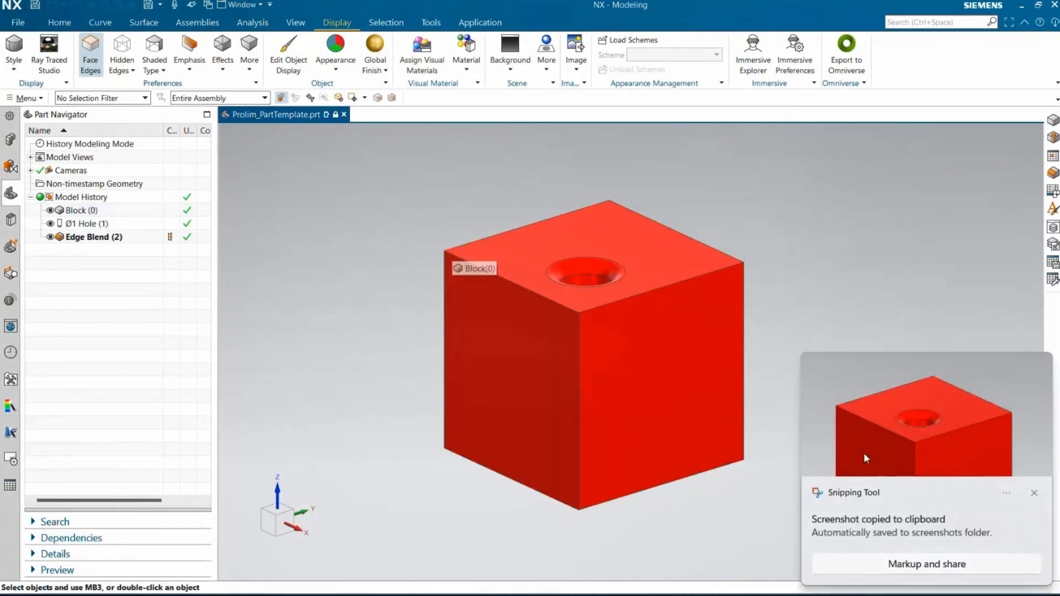
left_click(863, 453)
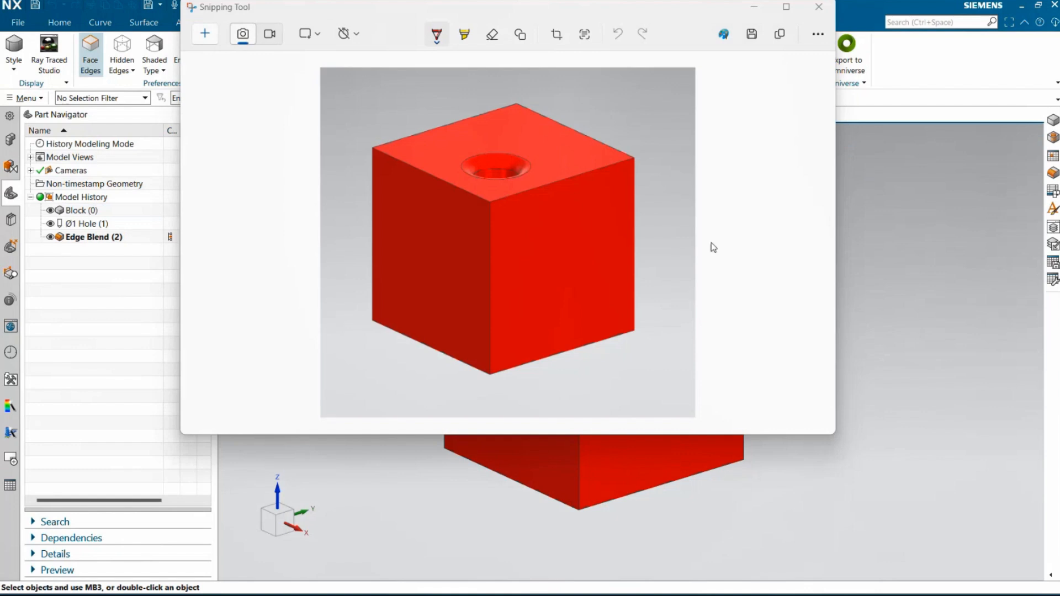
Step: Save the block screenshot as a JPG named Prolim_PartTemplate in the Tech Talk Content folder, and close Snipping Tool
left_click(753, 40)
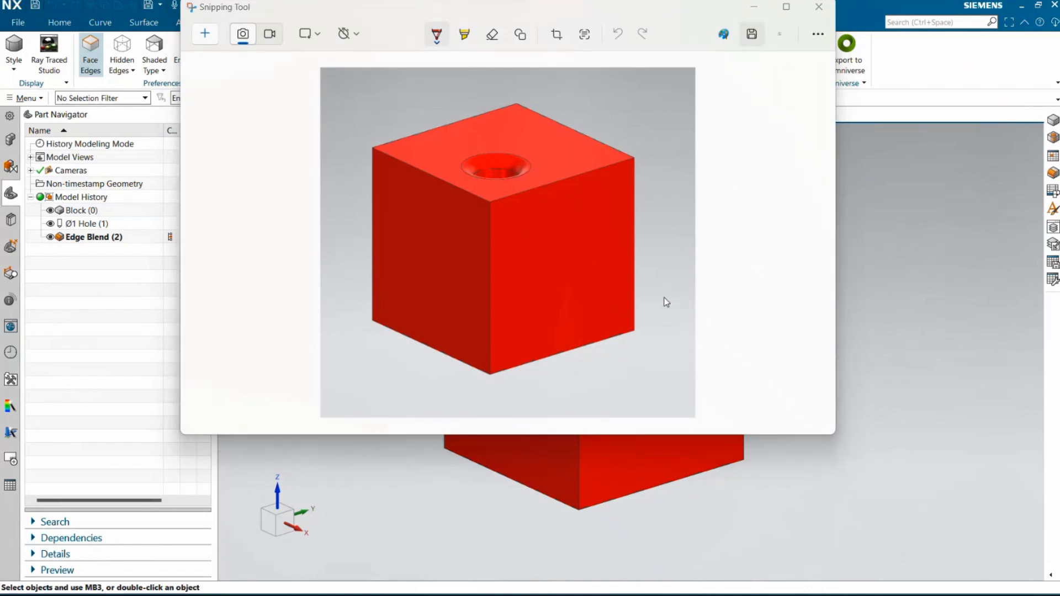
left_click(399, 265)
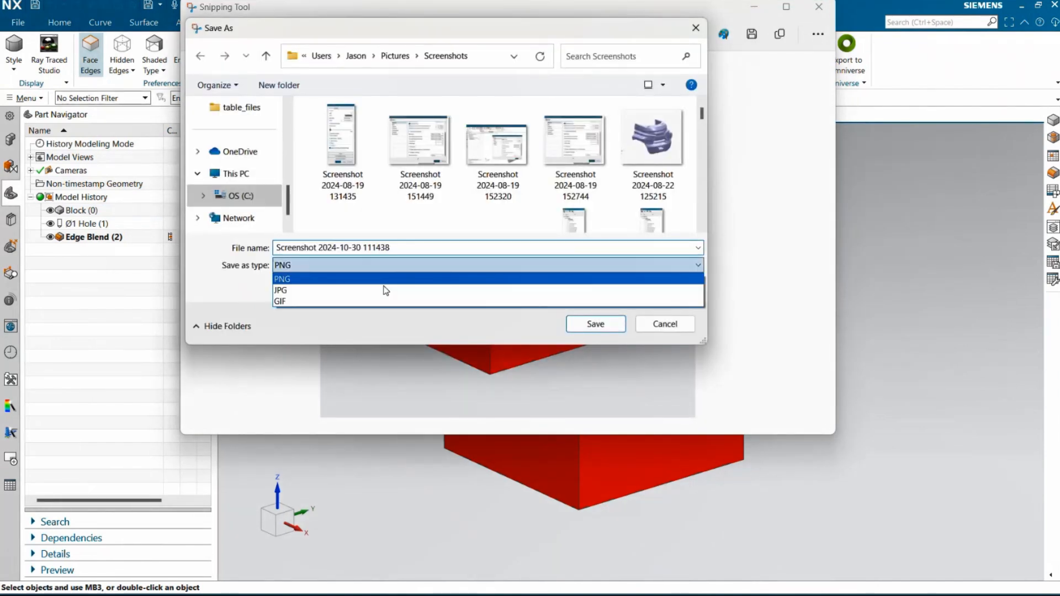
left_click(400, 277)
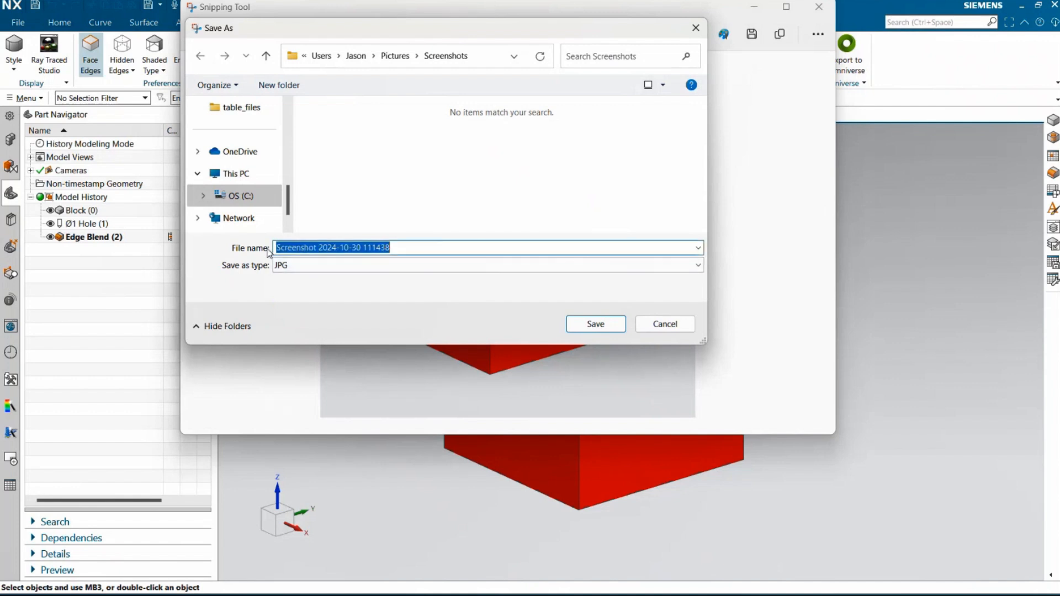
type("P")
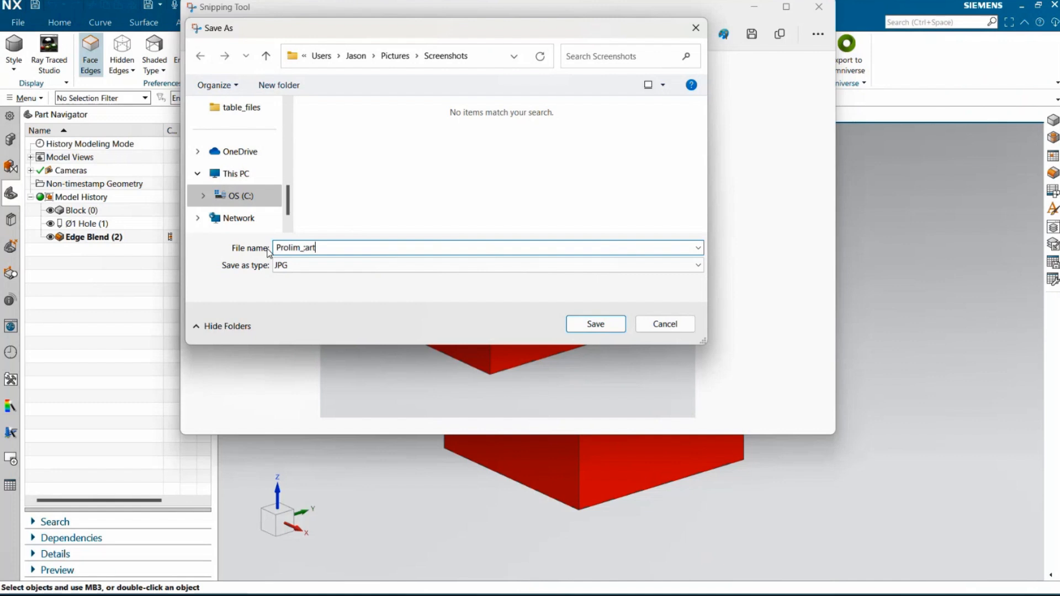
type("rolim_Pa")
scroll(261, 165, "up", 3)
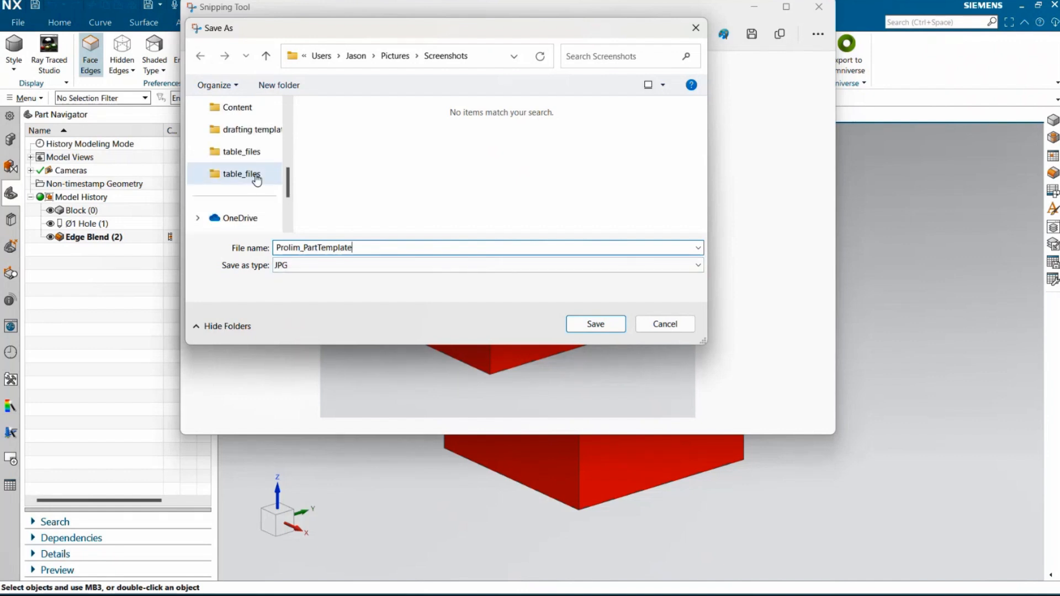
left_click(259, 177)
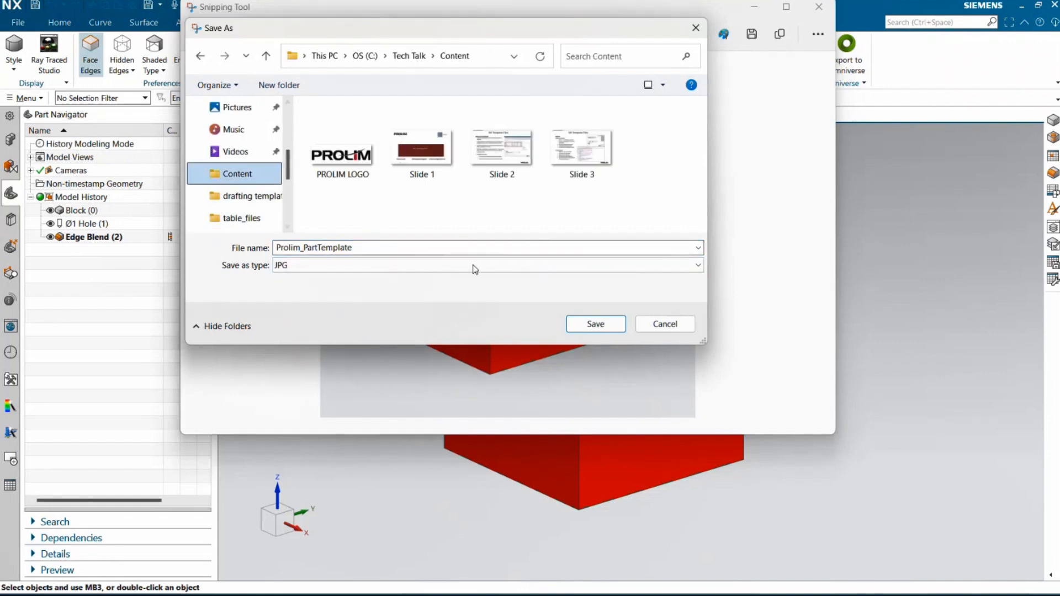
left_click(594, 319)
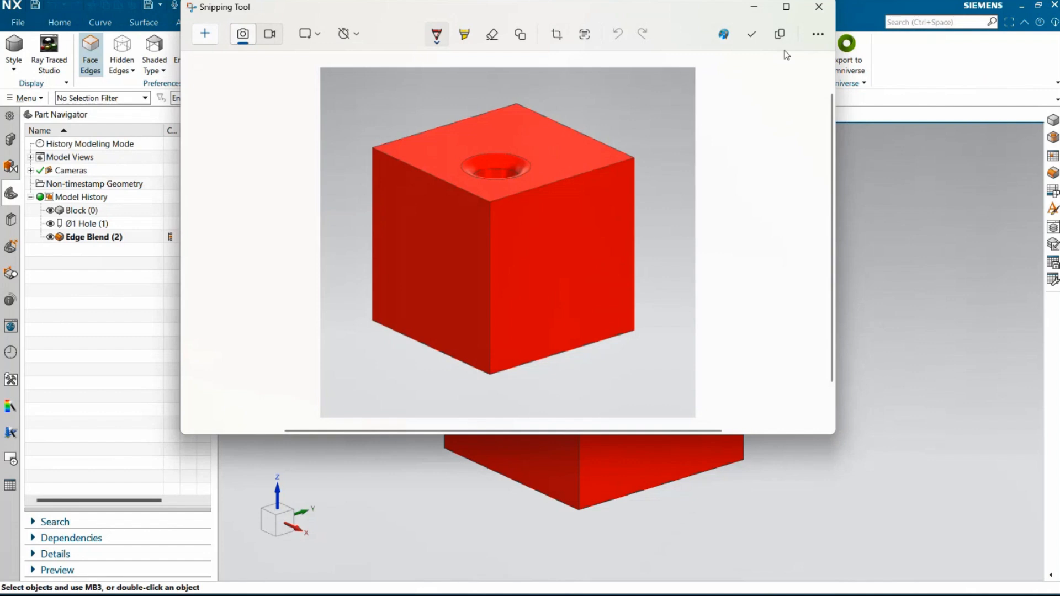
left_click(818, 7)
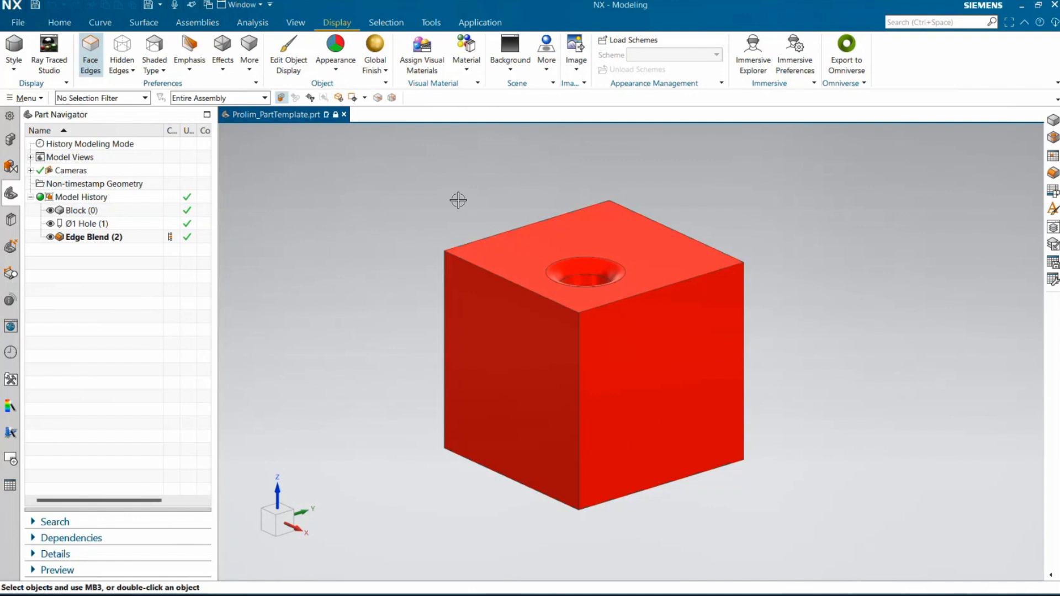
Step: Save the part in NX under the name Prolim_PartTemplate in the Tech Talk Content folder
left_click(17, 23)
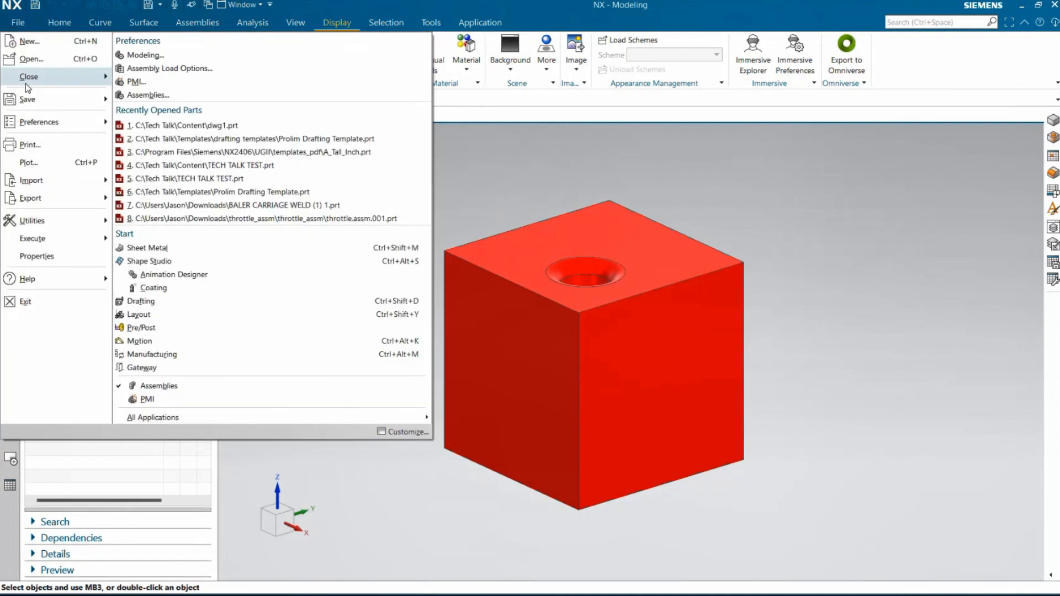
mouse_move(68, 103)
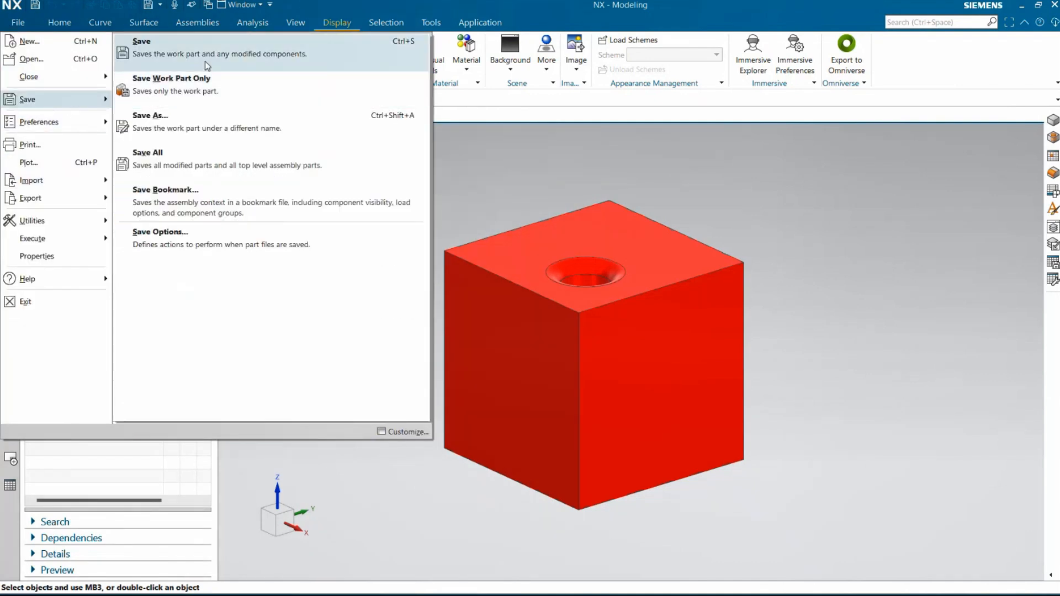
left_click(232, 131)
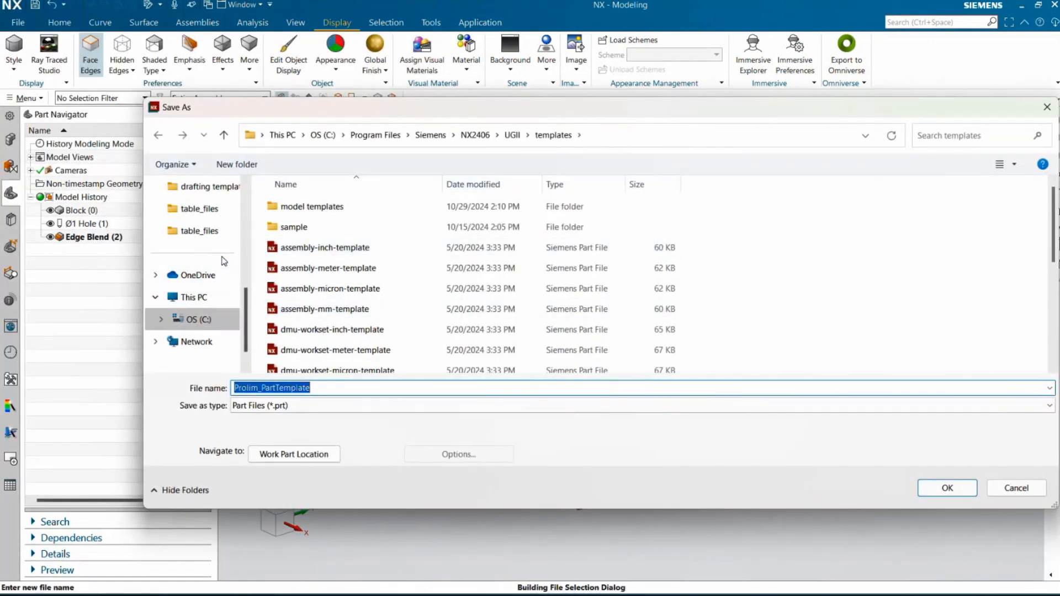
scroll(213, 193, "up", 1)
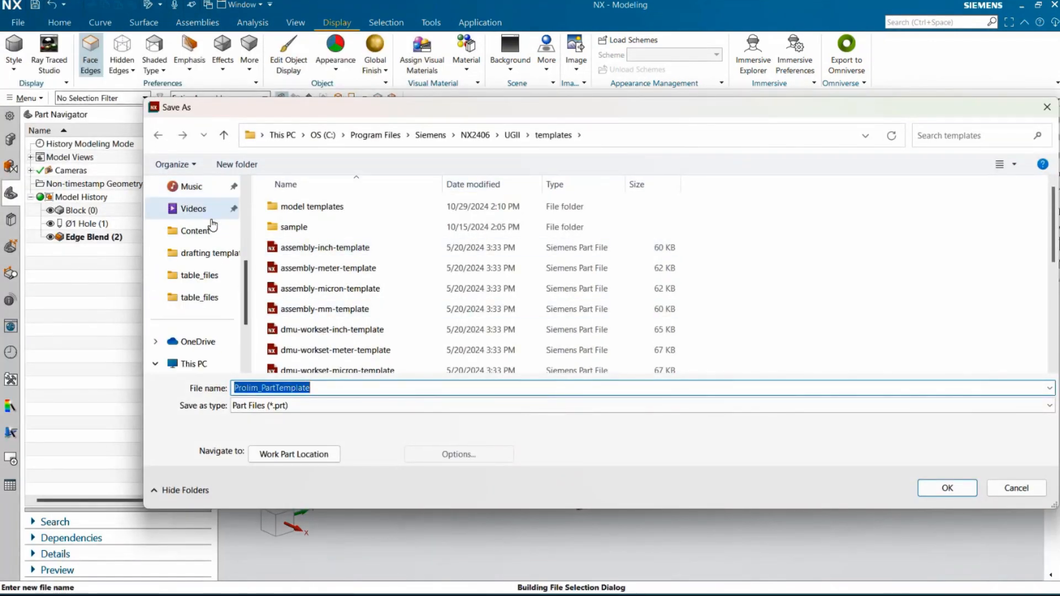
left_click(196, 231)
left_click(945, 488)
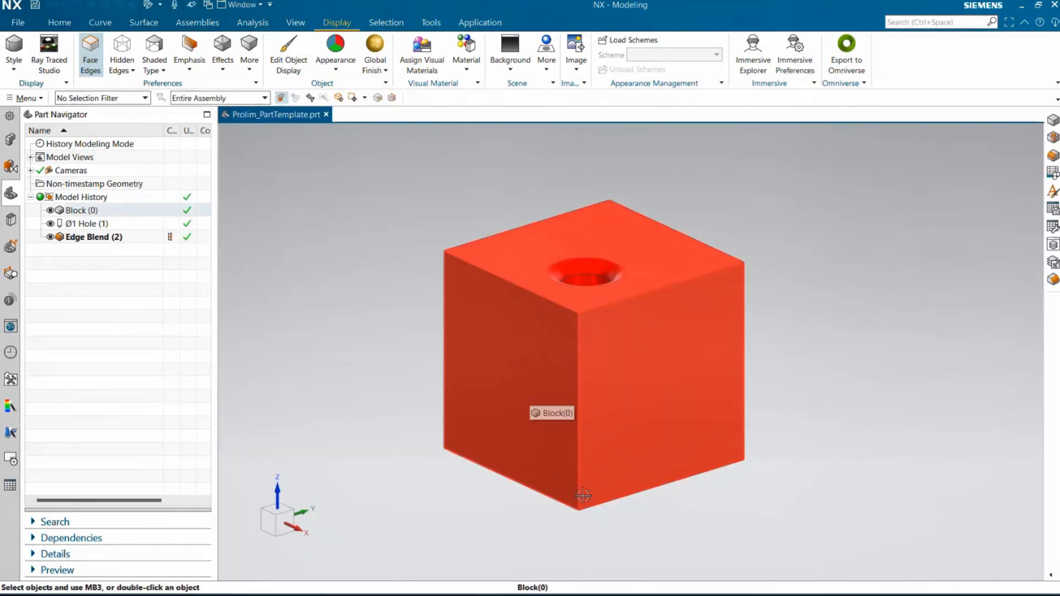
Step: Switch to File Explorer and open the templates folder inside NX2406\UGII
key("super")
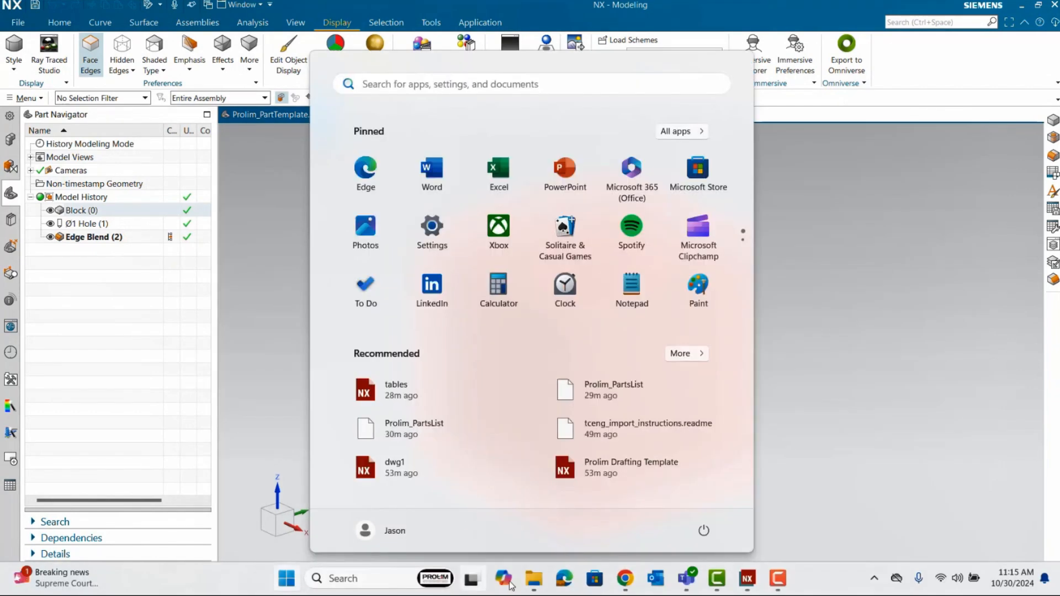
mouse_move(535, 588)
left_click(507, 511)
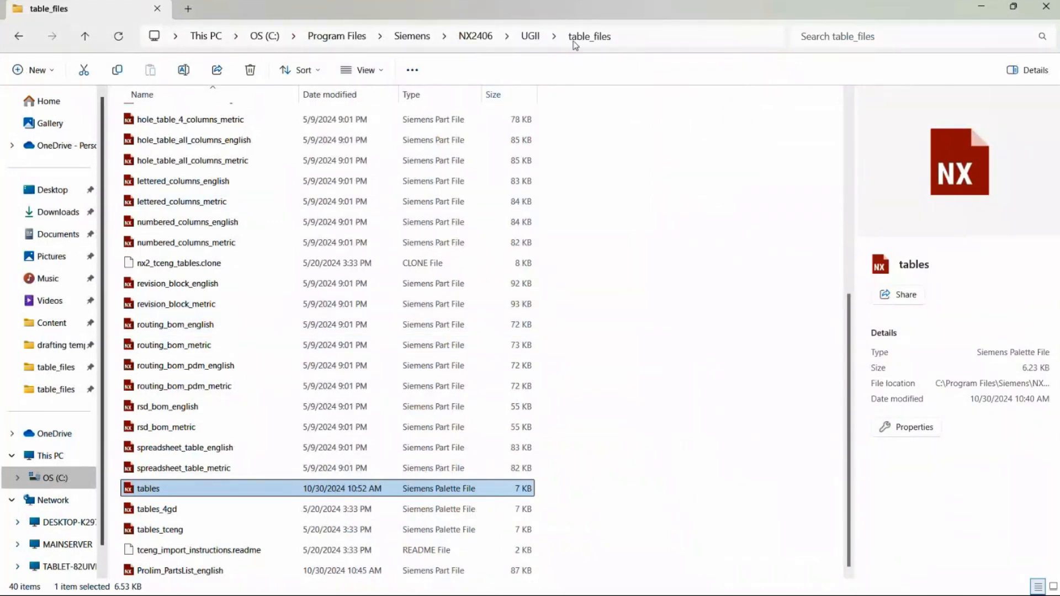
left_click(530, 36)
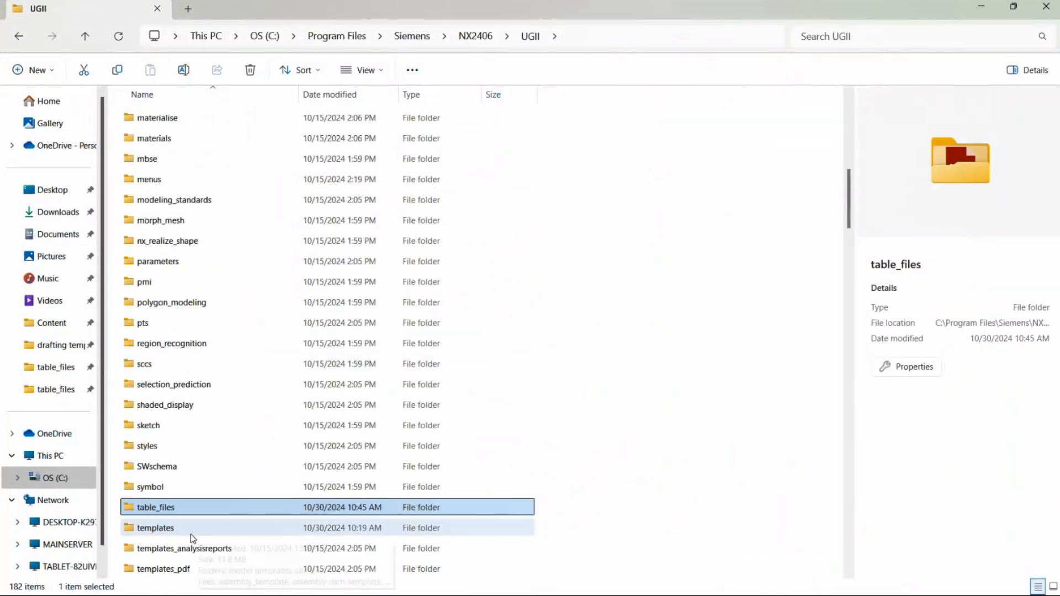
double_click(199, 533)
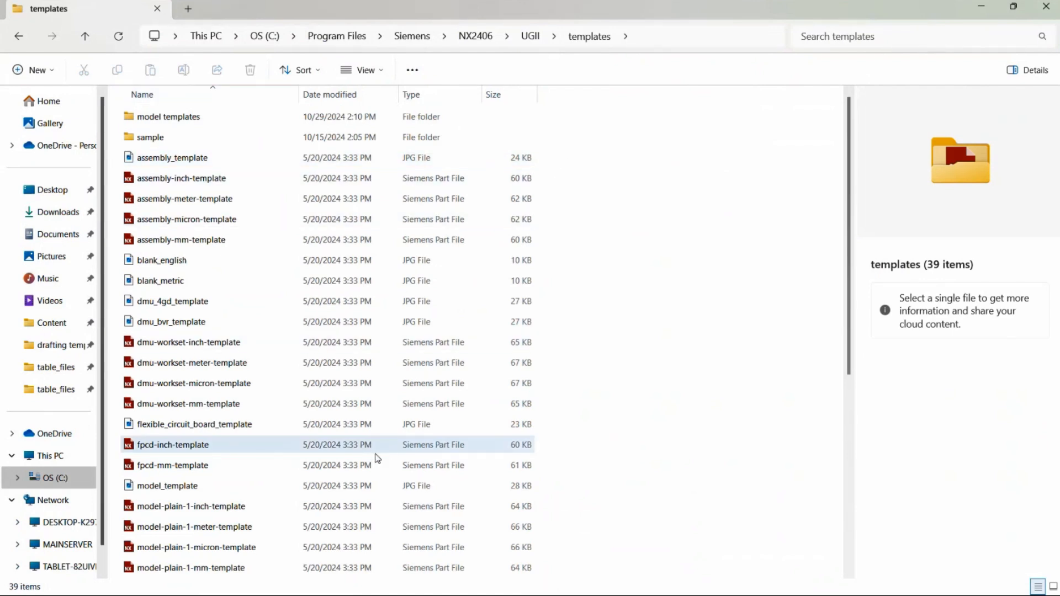
Step: Copy the Prolim_PartTemplate image and part files from the Content folder using the other File Explorer window
mouse_move(539, 583)
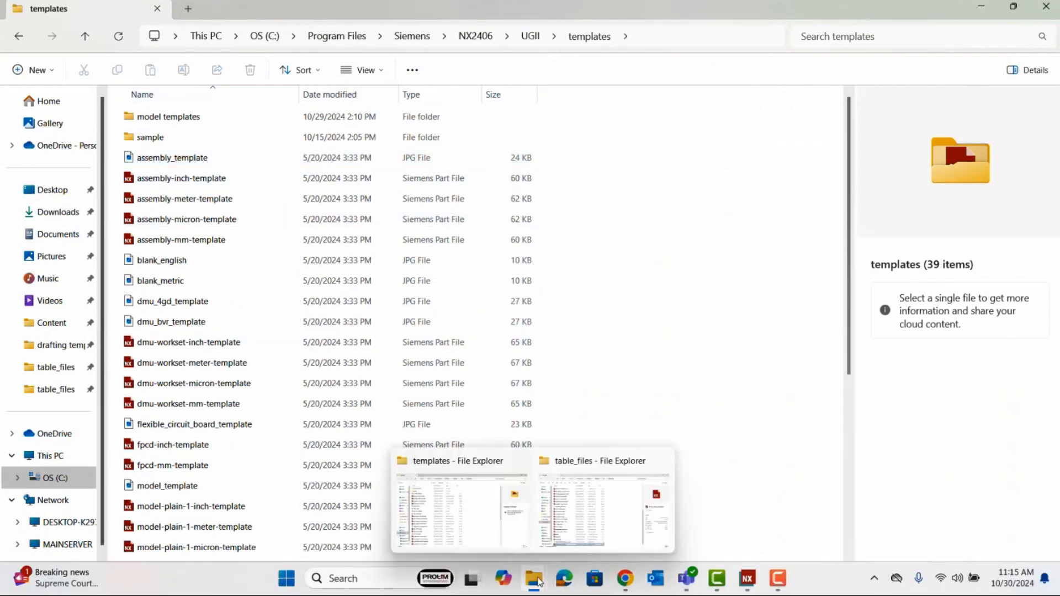
left_click(563, 516)
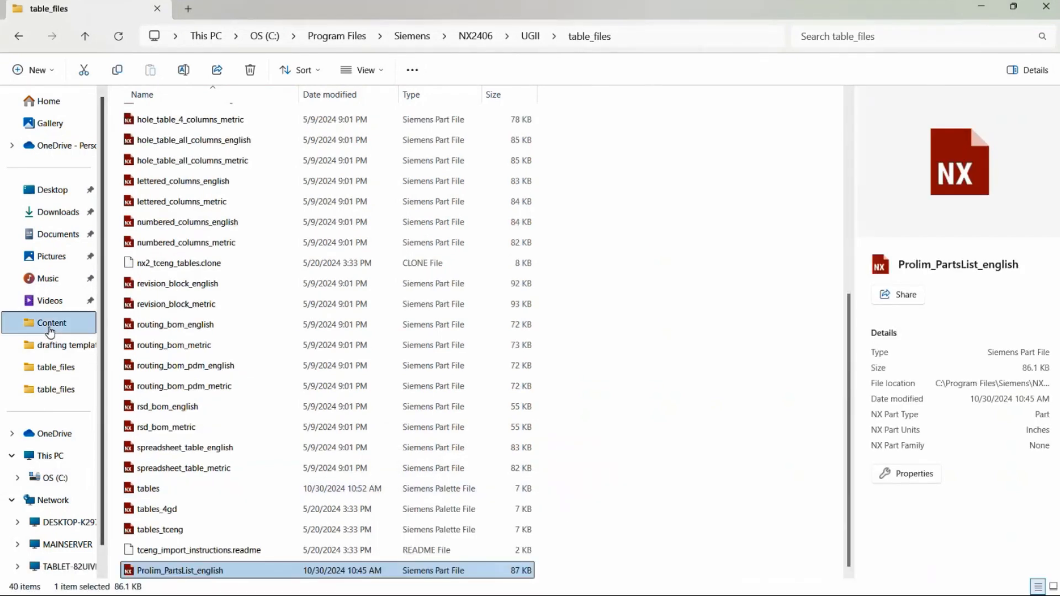
left_click(50, 330)
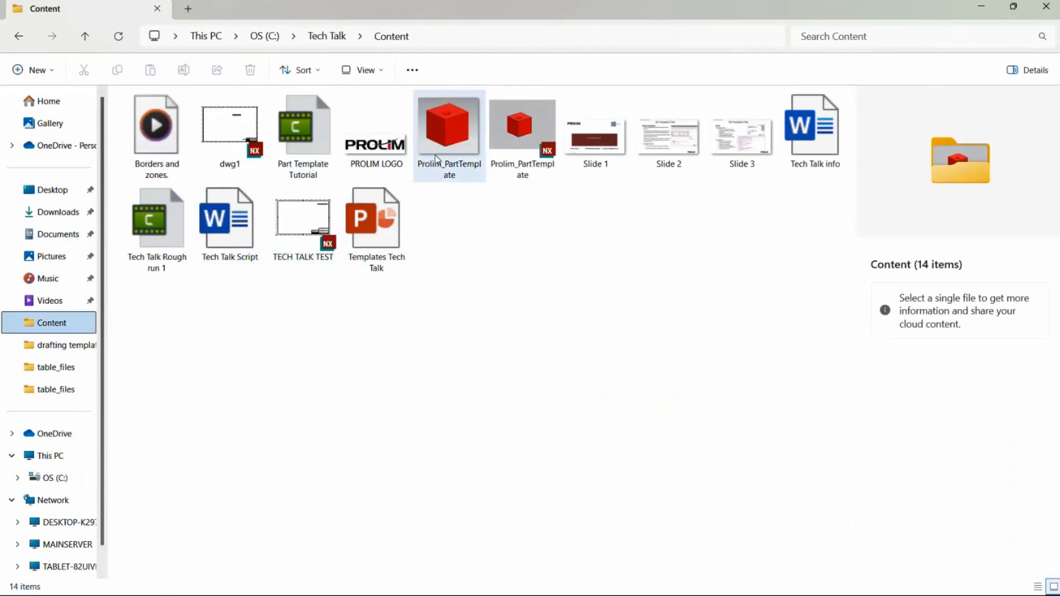
left_click(467, 194)
left_click_drag(466, 195, 514, 169)
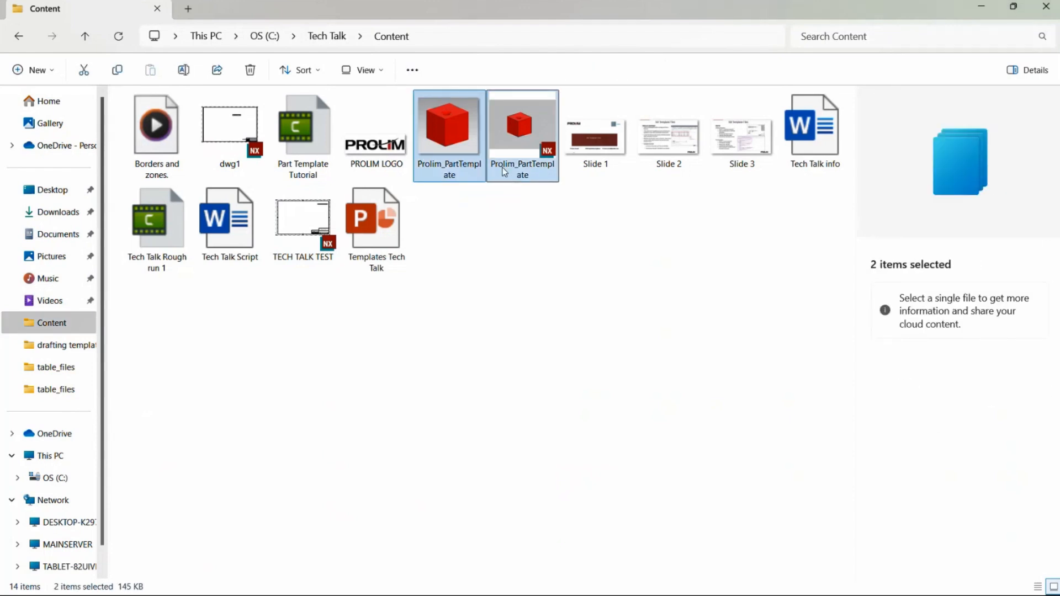
right_click(504, 171)
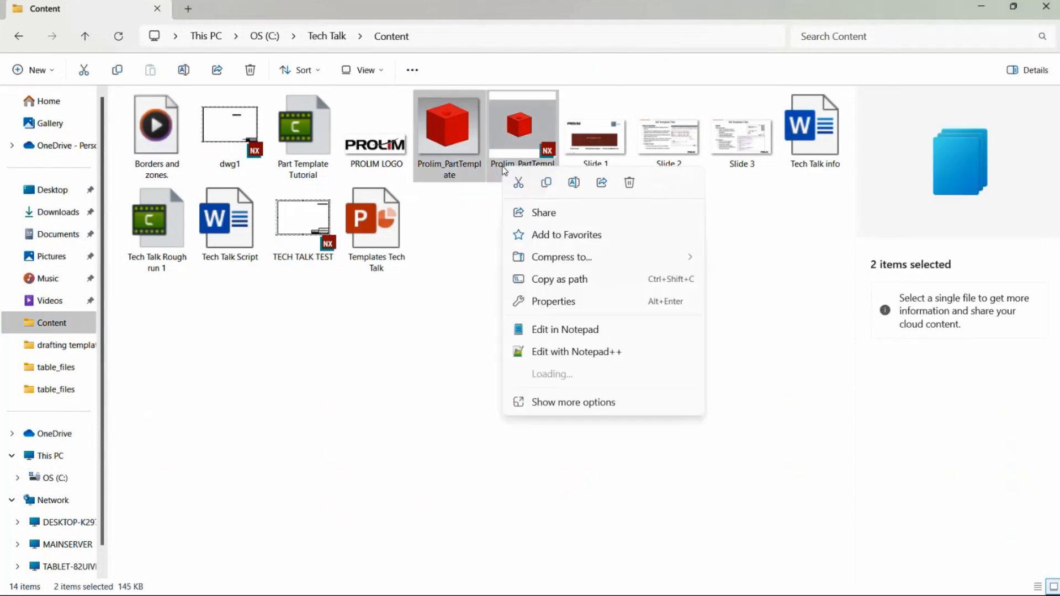
left_click(547, 184)
Step: Paste the two copied Prolim_PartTemplate files into the NX UGII templates folder, granting administrator permission
mouse_move(537, 584)
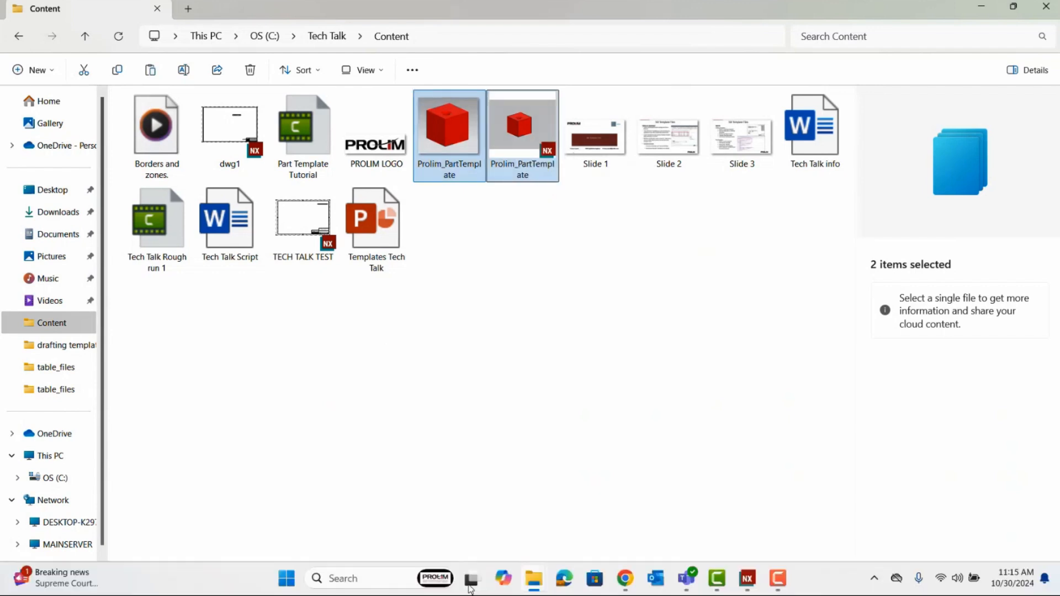
left_click(500, 498)
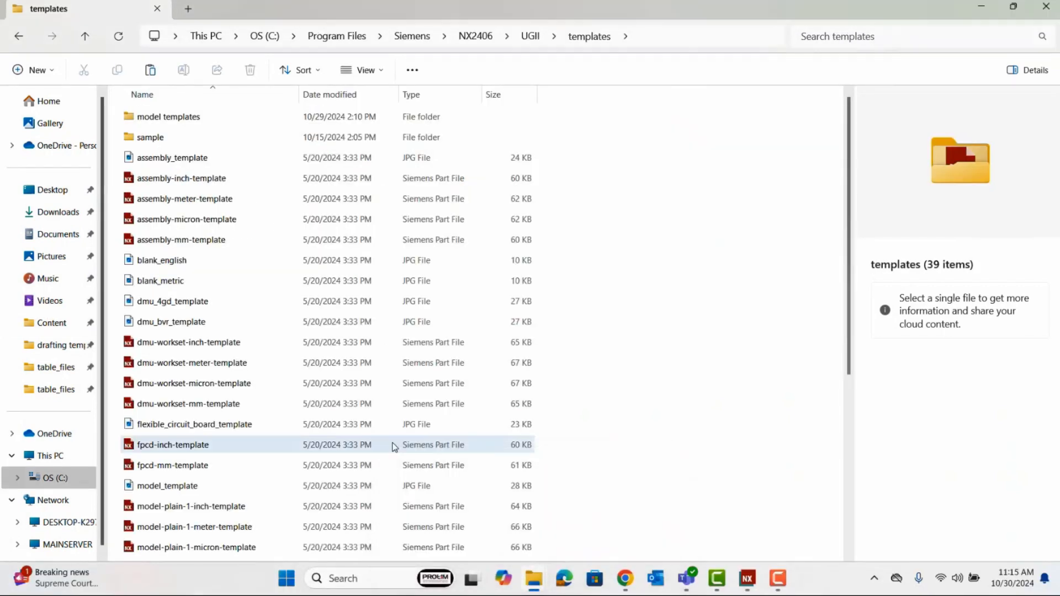
right_click(552, 392)
left_click(566, 402)
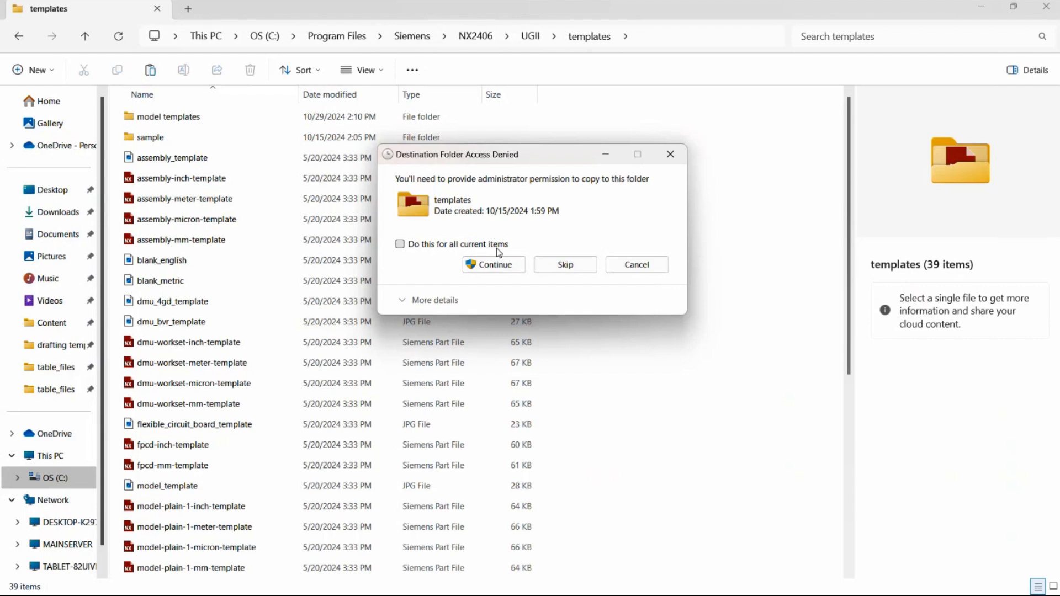
left_click(495, 267)
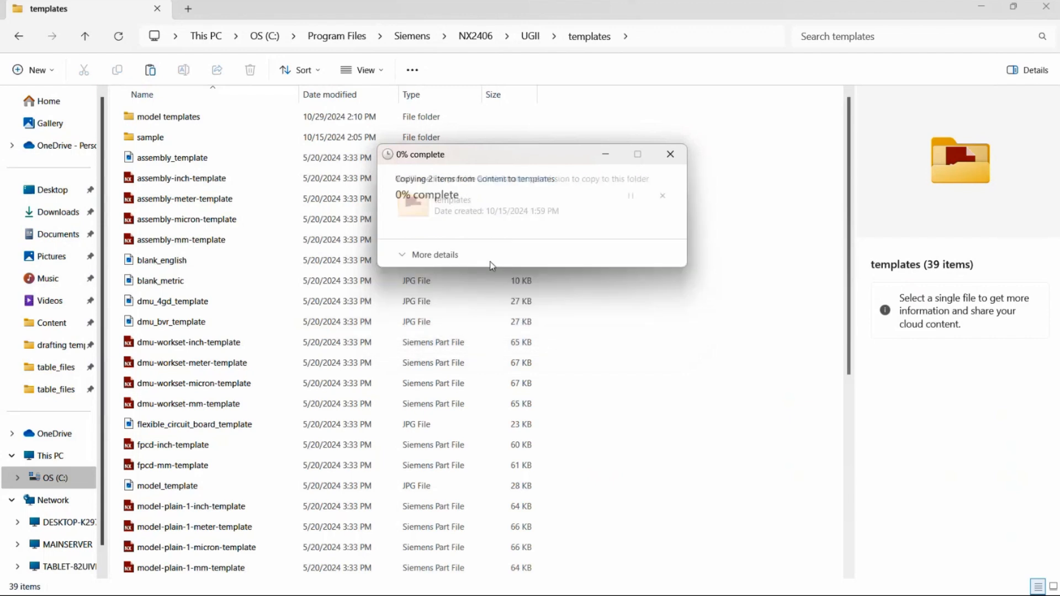
left_click(495, 267)
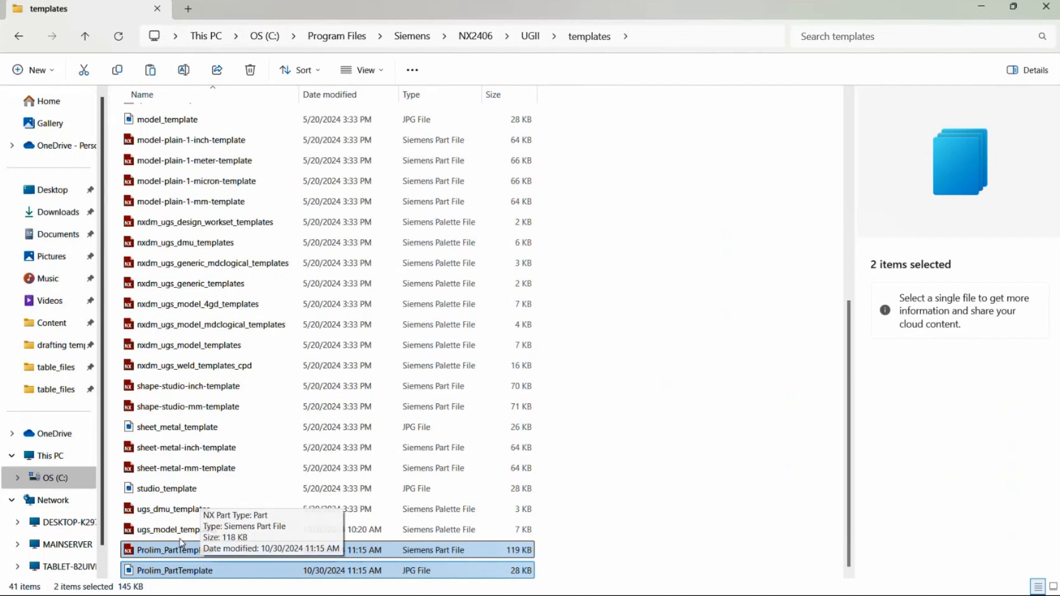
Step: Allow full control of the ugs_model_templates palette file for ALL APPLICATION PACKAGES in its security permissions
left_click(182, 536)
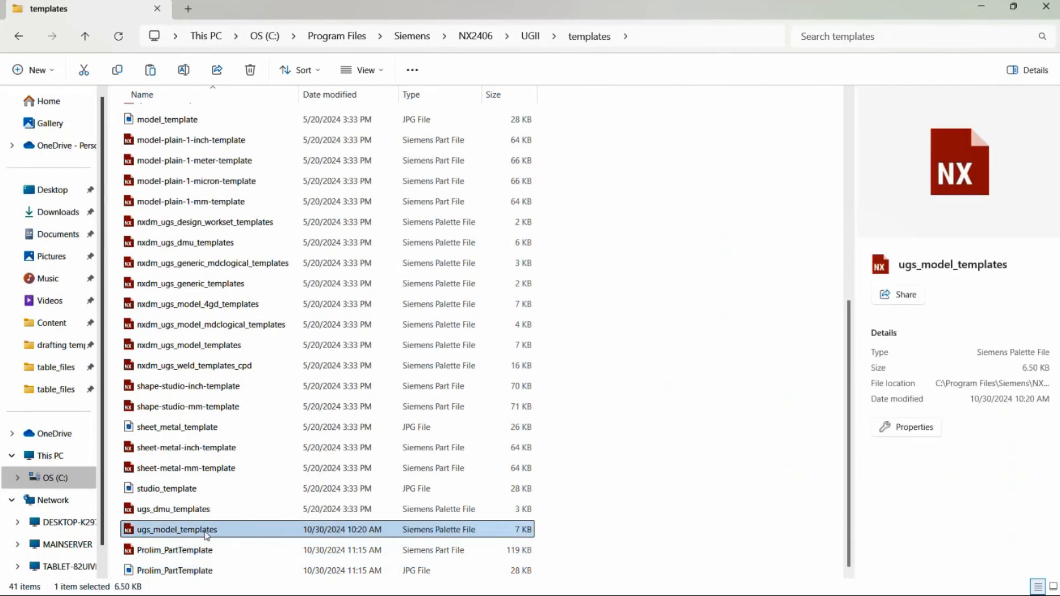
right_click(181, 536)
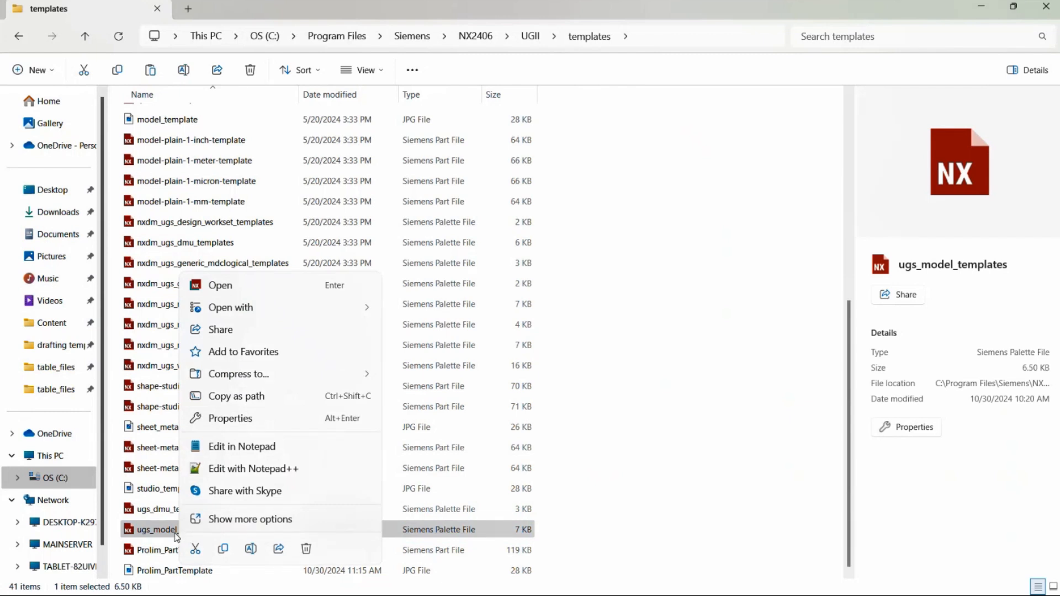
left_click(231, 418)
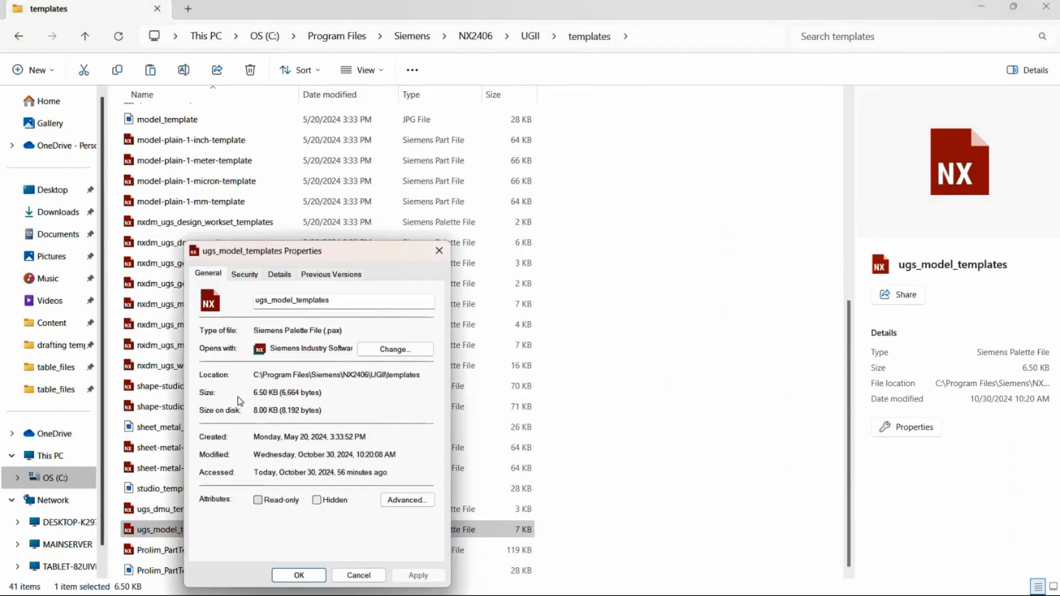
left_click(245, 275)
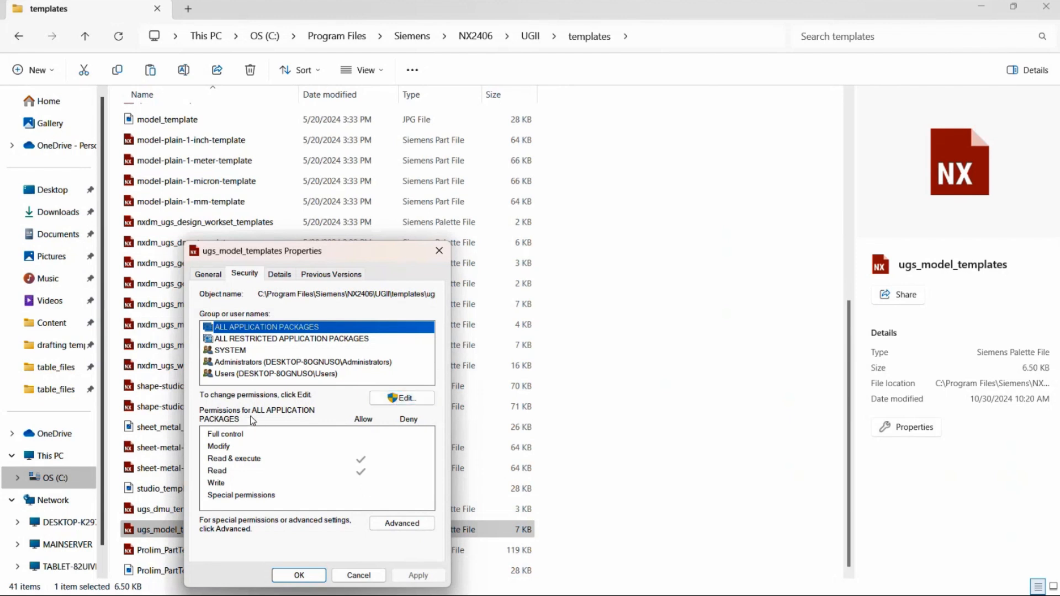
left_click(413, 399)
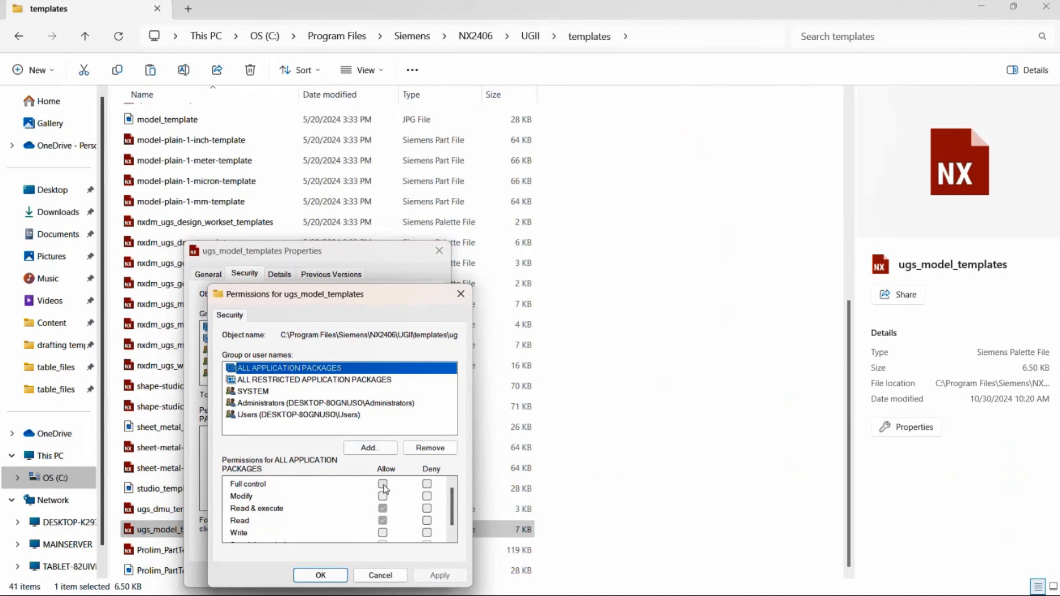
left_click(382, 484)
left_click(320, 576)
left_click(316, 577)
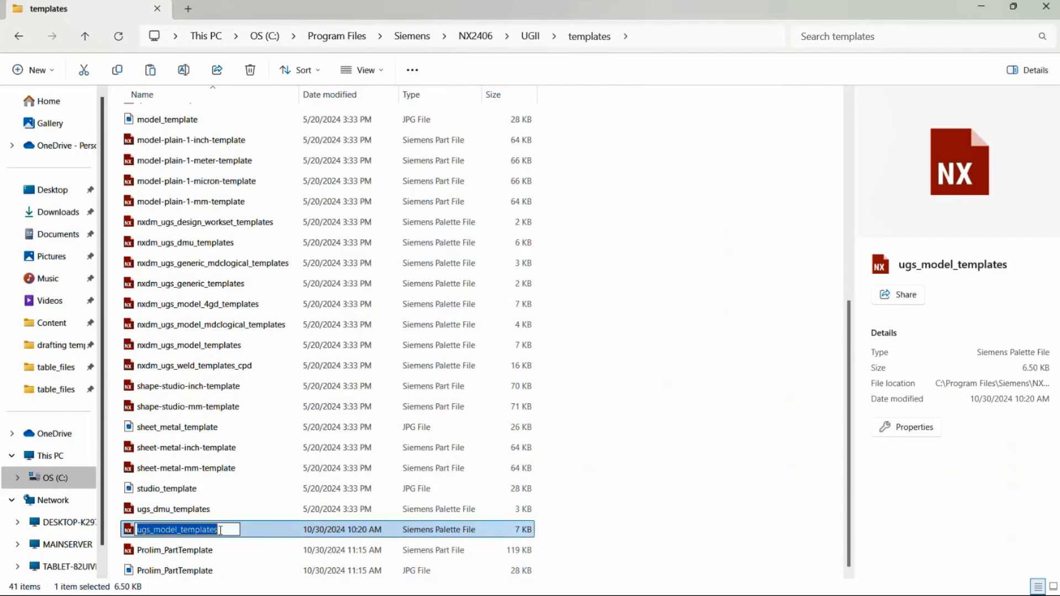
Step: Open the ugs_model_templates.pax file from the templates folder in Notepad++
right_click(231, 531)
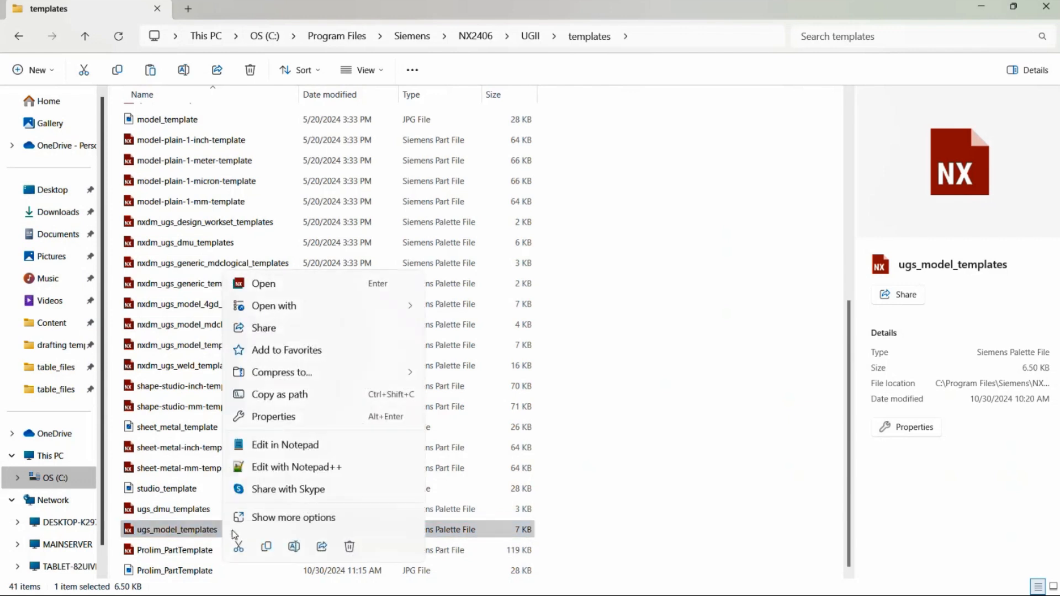
left_click(266, 471)
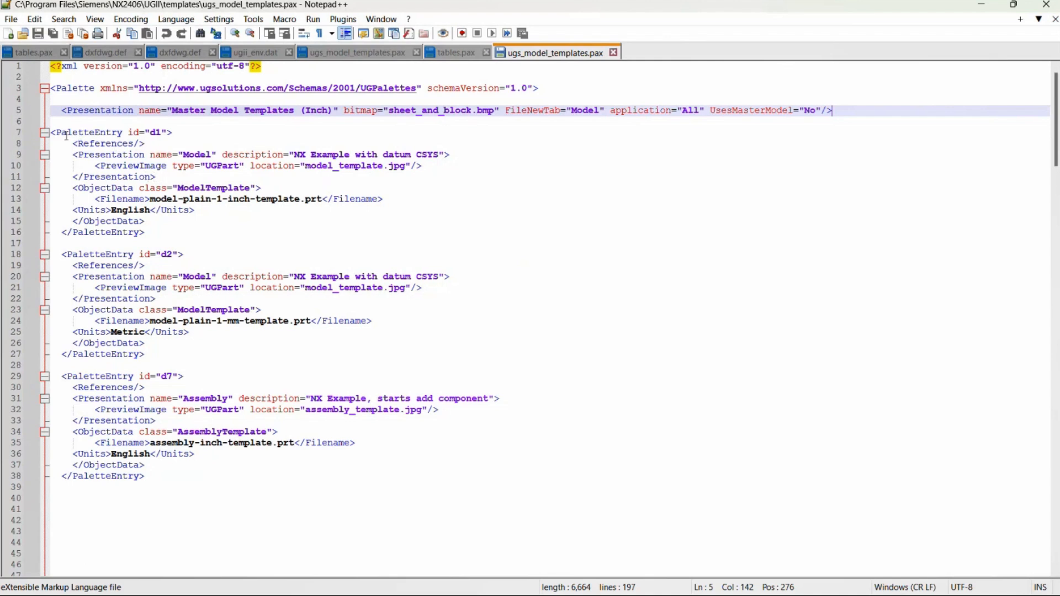
Step: Copy the whole d1 PaletteEntry block for the inch Model template in ugs_model_templates.pax
left_click_drag(52, 133, 148, 232)
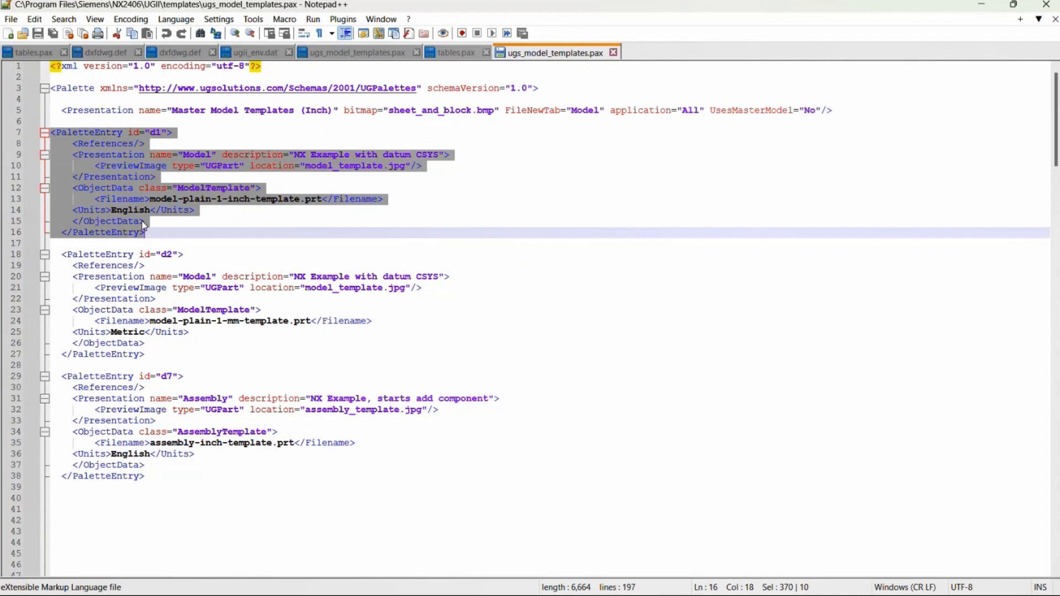
right_click(102, 168)
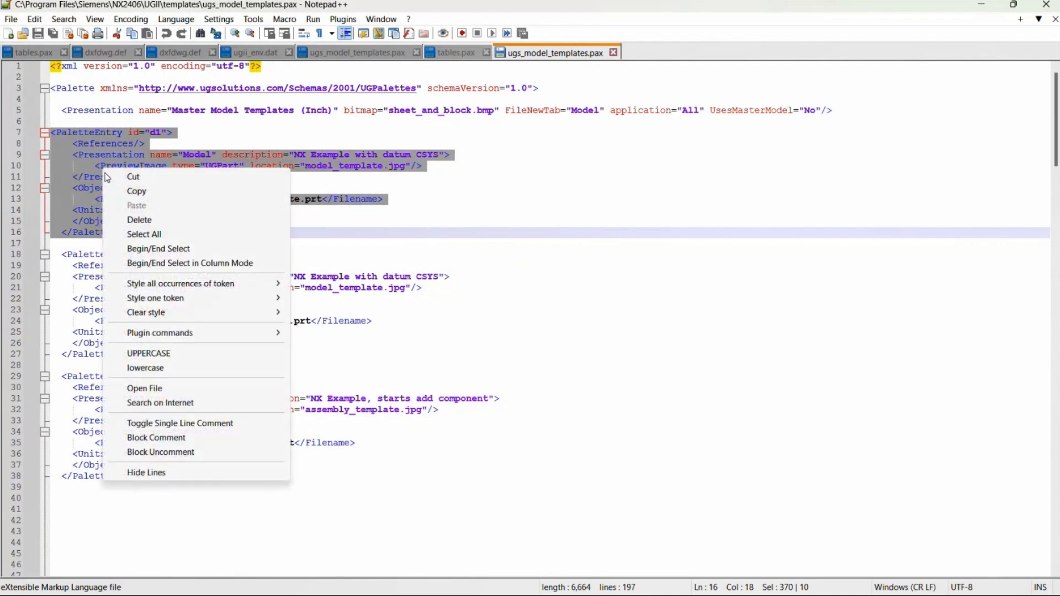
left_click(64, 134)
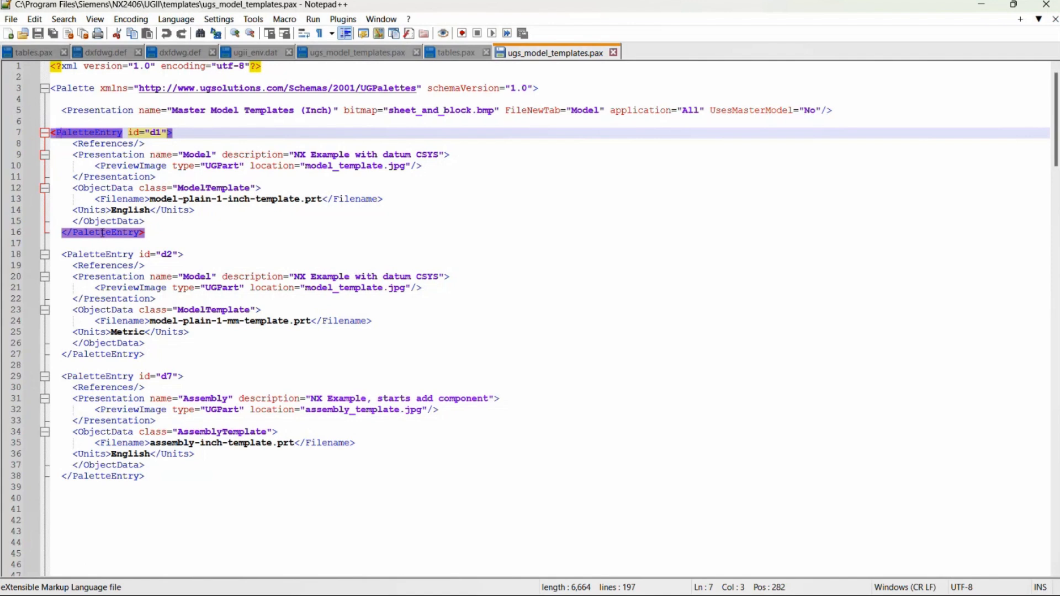
left_click(152, 234)
left_click_drag(151, 235, 49, 135)
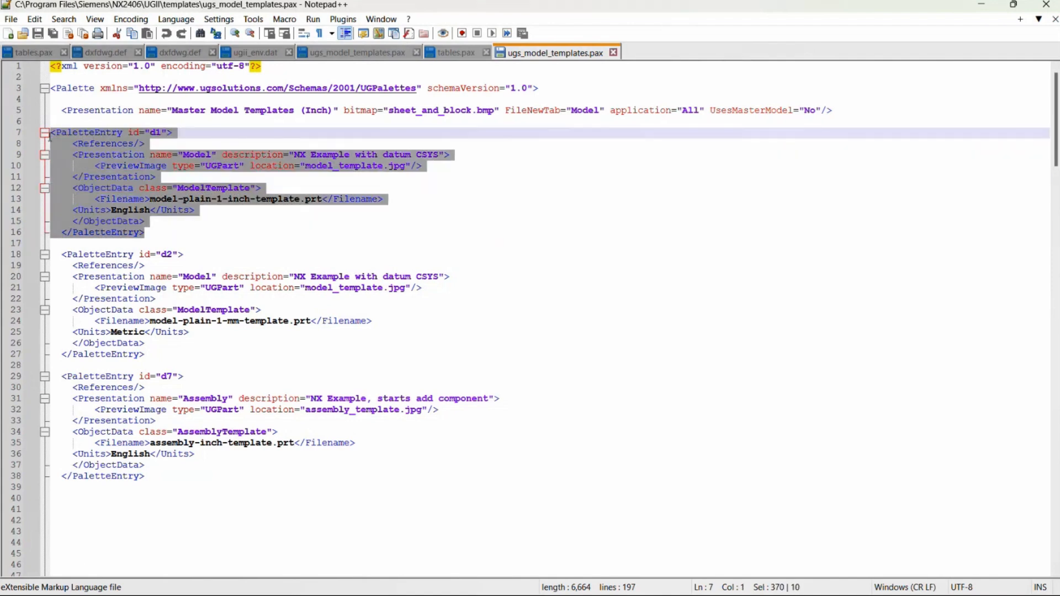
right_click(77, 134)
left_click(106, 158)
Step: Insert blank lines above the d1 entry and paste the copied PaletteEntry block there as the first entry
scroll(219, 310, "down", 6)
scroll(219, 310, "down", 20)
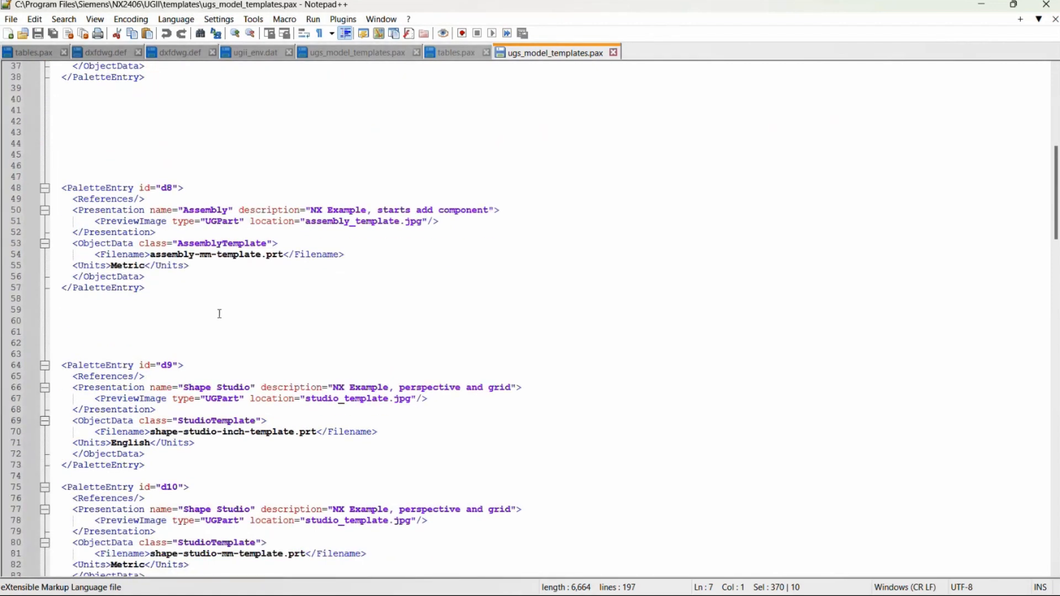
scroll(220, 318, "down", 4)
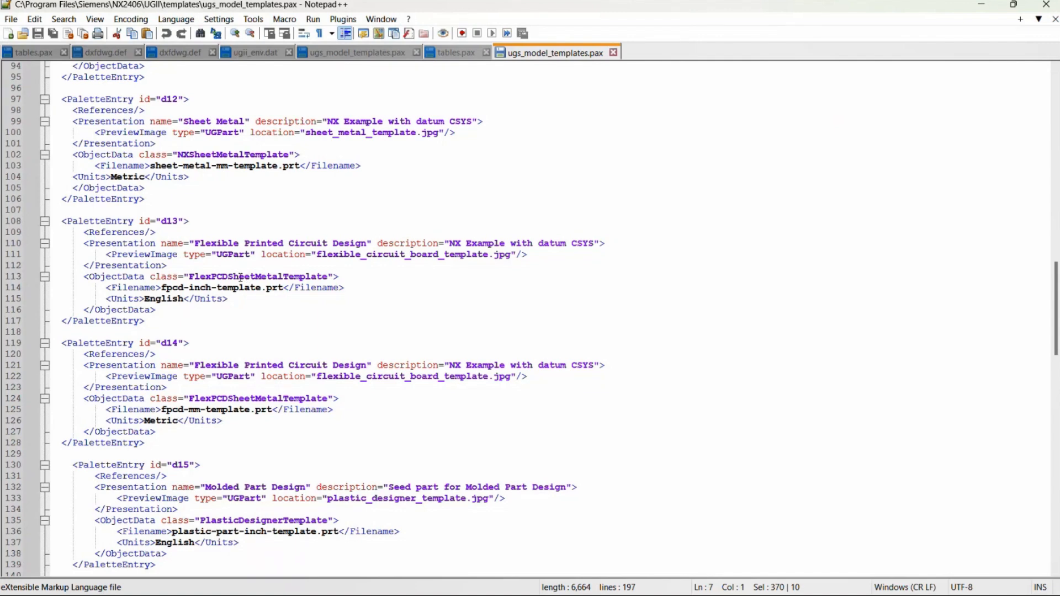
scroll(227, 293, "up", 20)
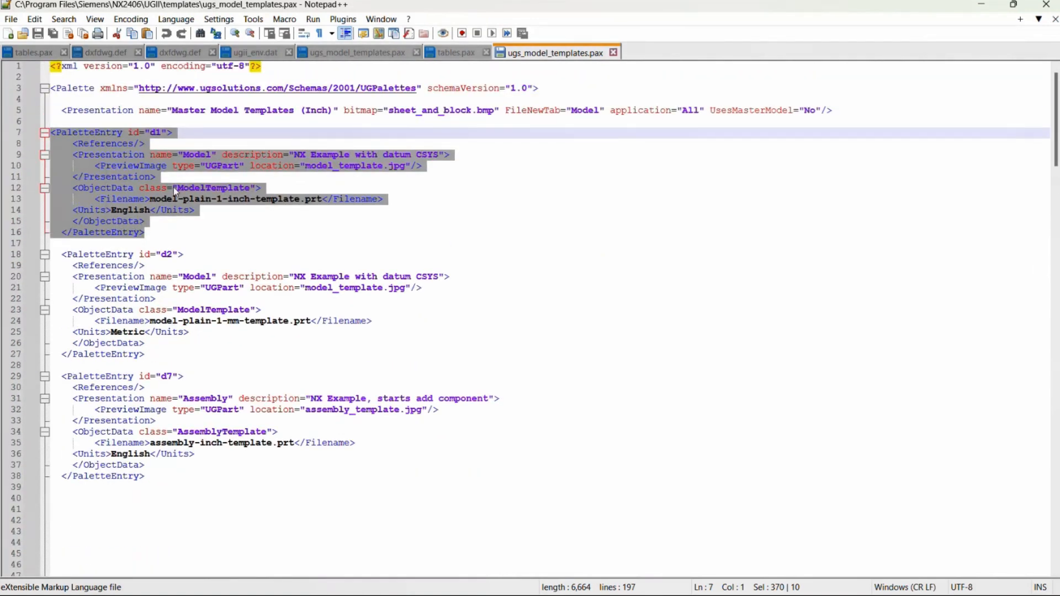
left_click(69, 121)
key("Return")
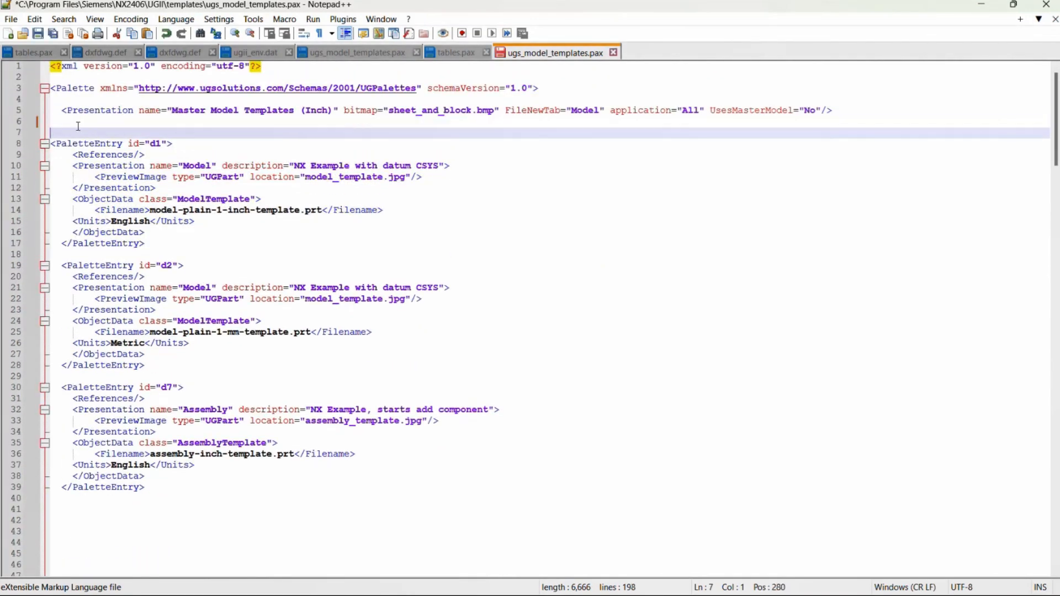
key("Return")
left_click(64, 129)
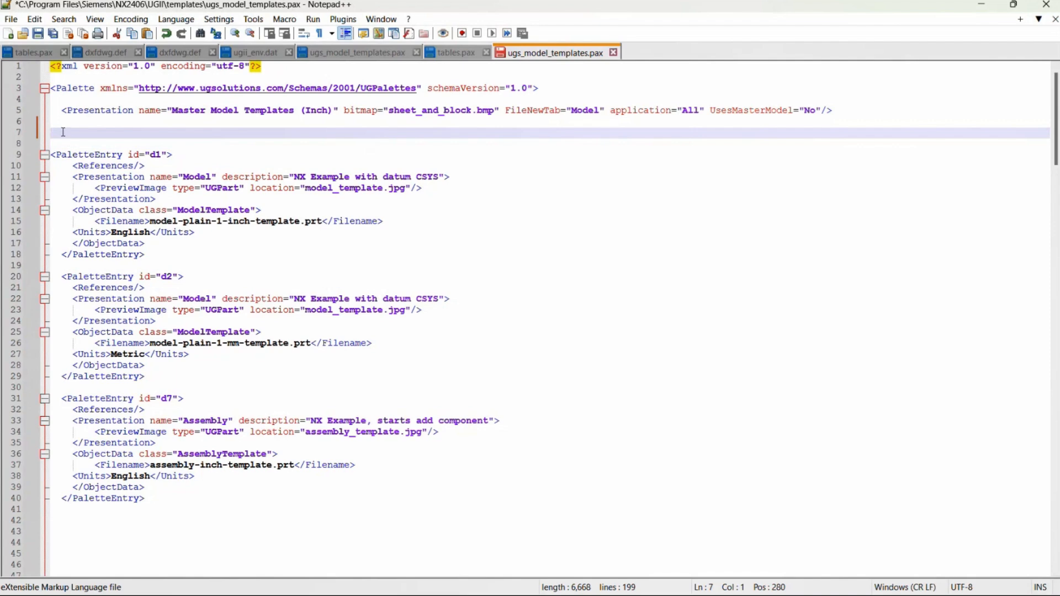
right_click(64, 136)
left_click(98, 174)
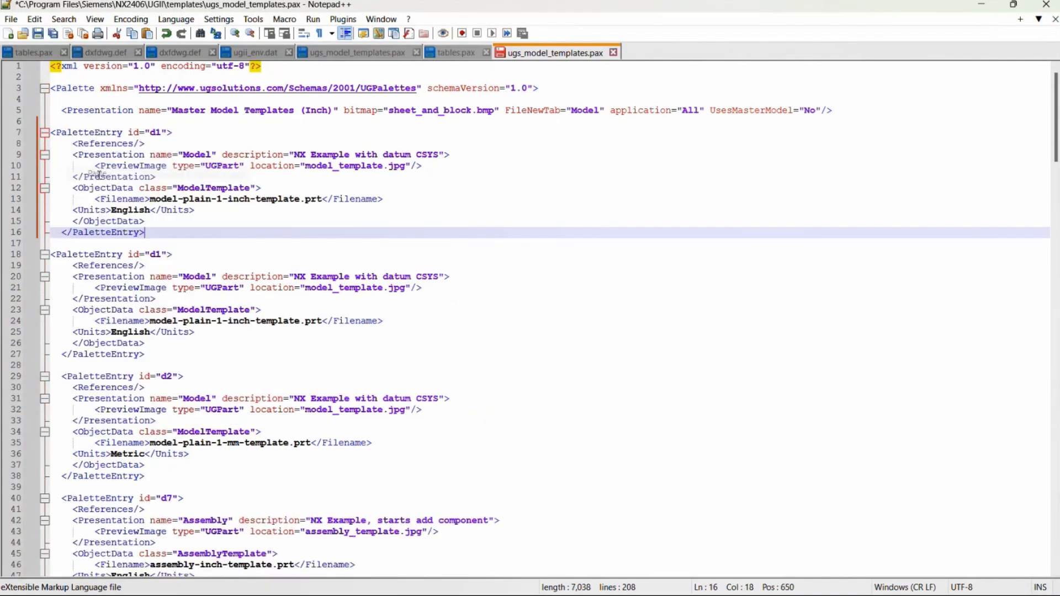
Step: Set the pasted entry's id to d0 and its presentation name to "Prolim Part Template"
left_click(160, 135)
key("BackSpace")
type("0")
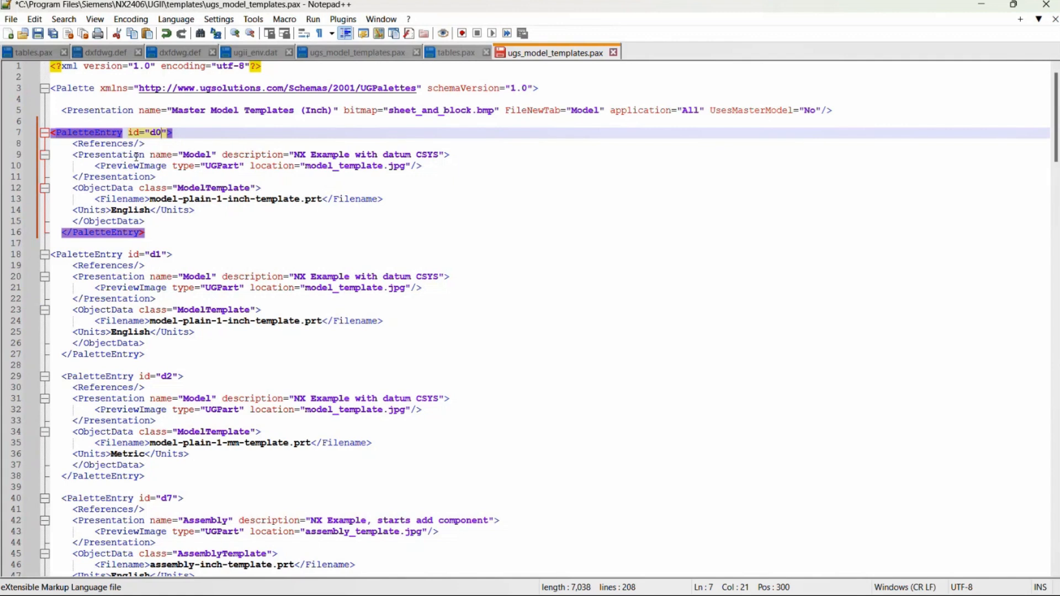
left_click_drag(184, 157, 213, 156)
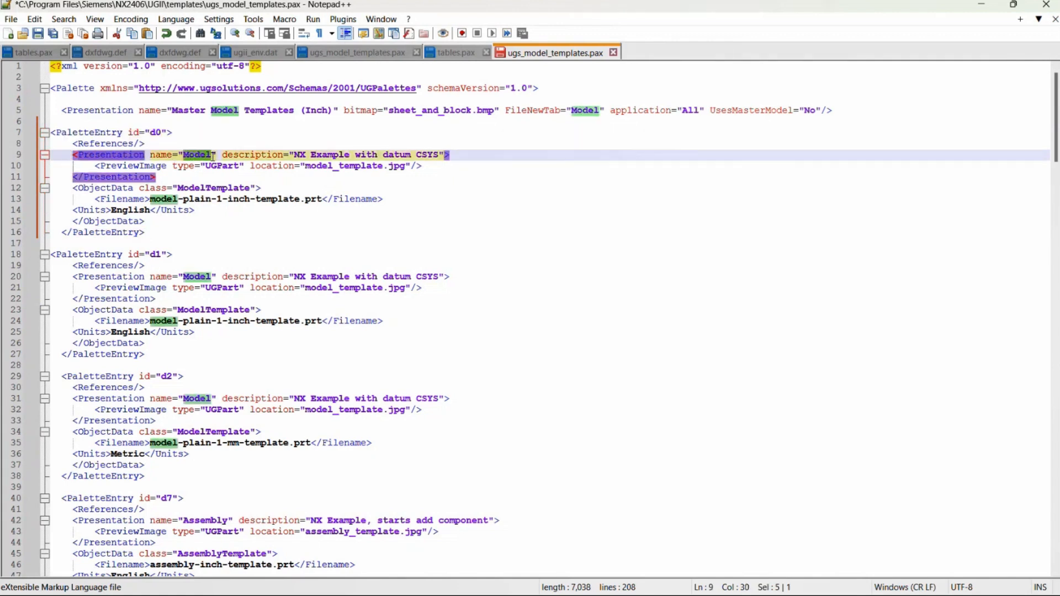
type("Prolin")
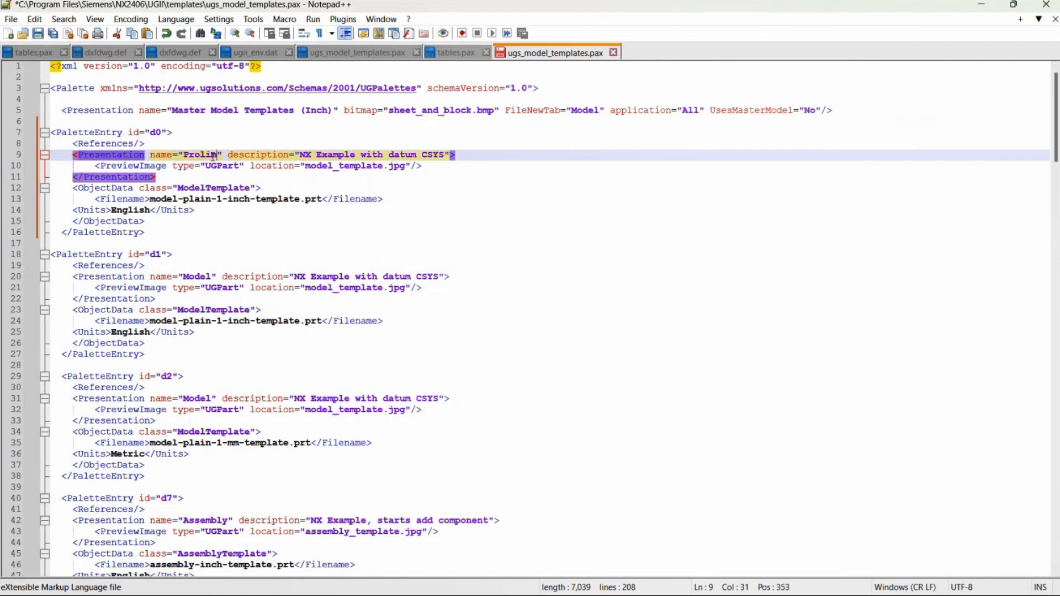
type(" Part Template")
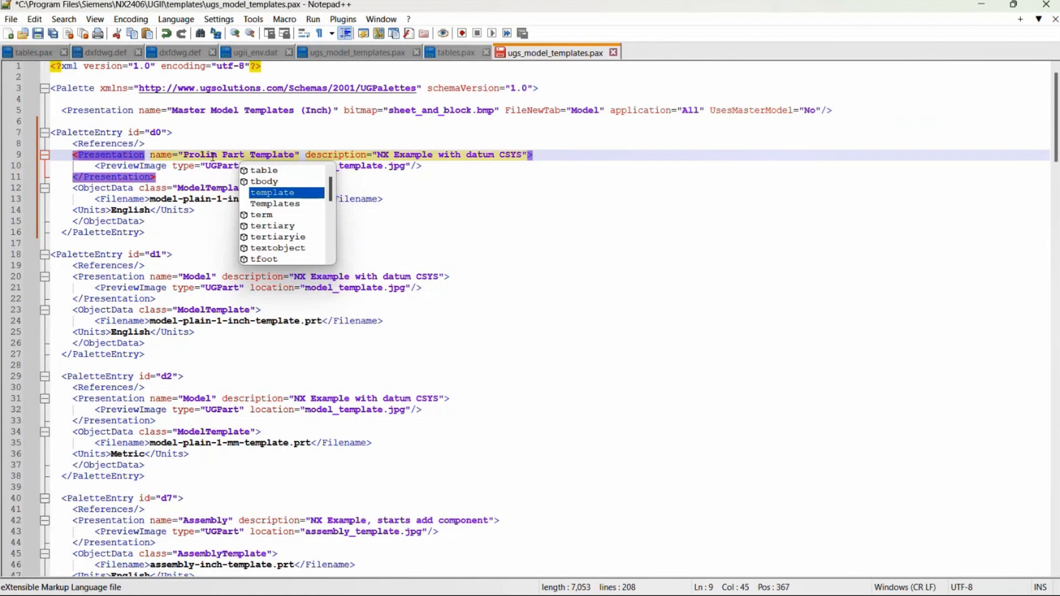
key("Escape")
Step: Replace the d0 entry's description with "Example of Part Template"
left_click_drag(377, 155, 521, 157)
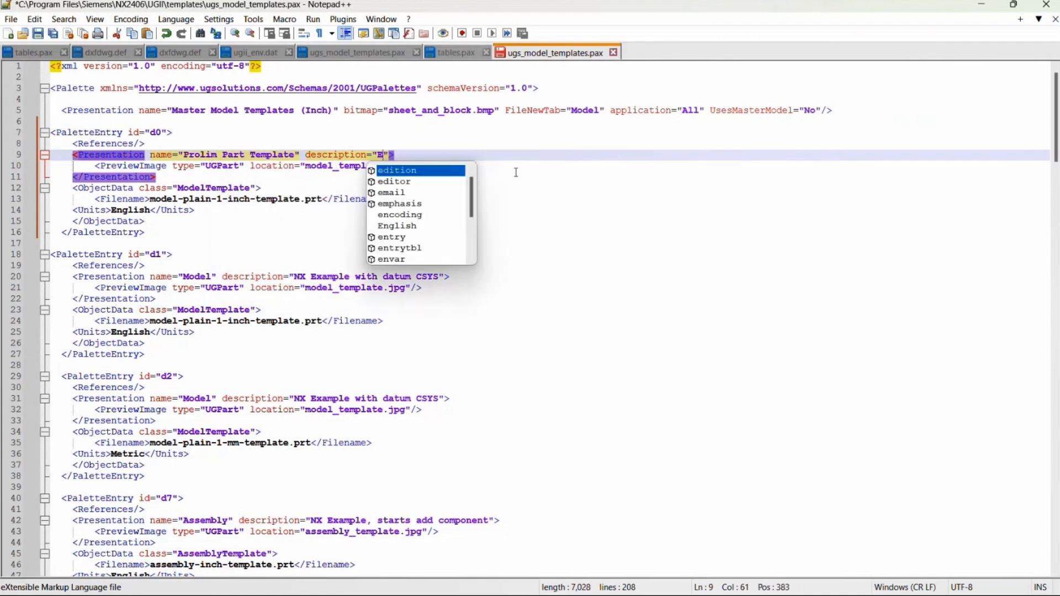
type("Example of Pa")
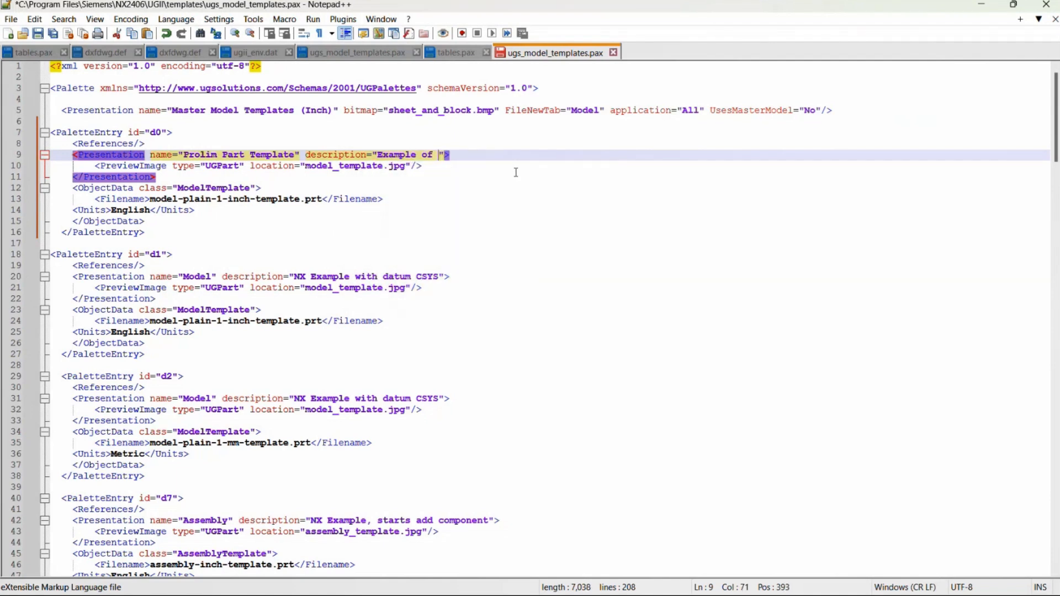
type("rt Templat")
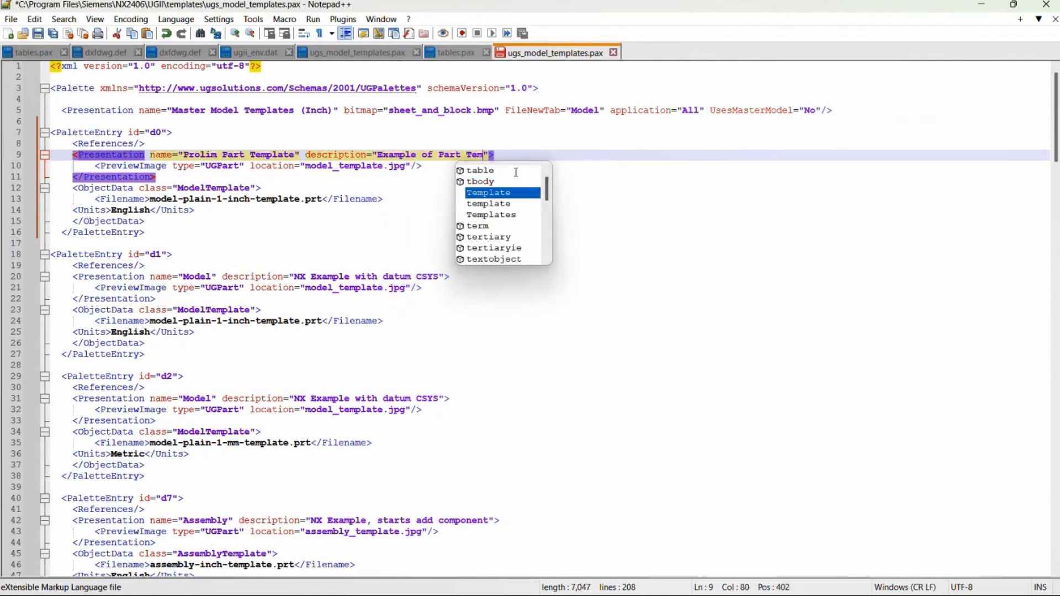
type("e")
Step: Switch to the templates folder in File Explorer and copy the name text of the Prolim_PartTemplate JPG file
left_click(320, 169)
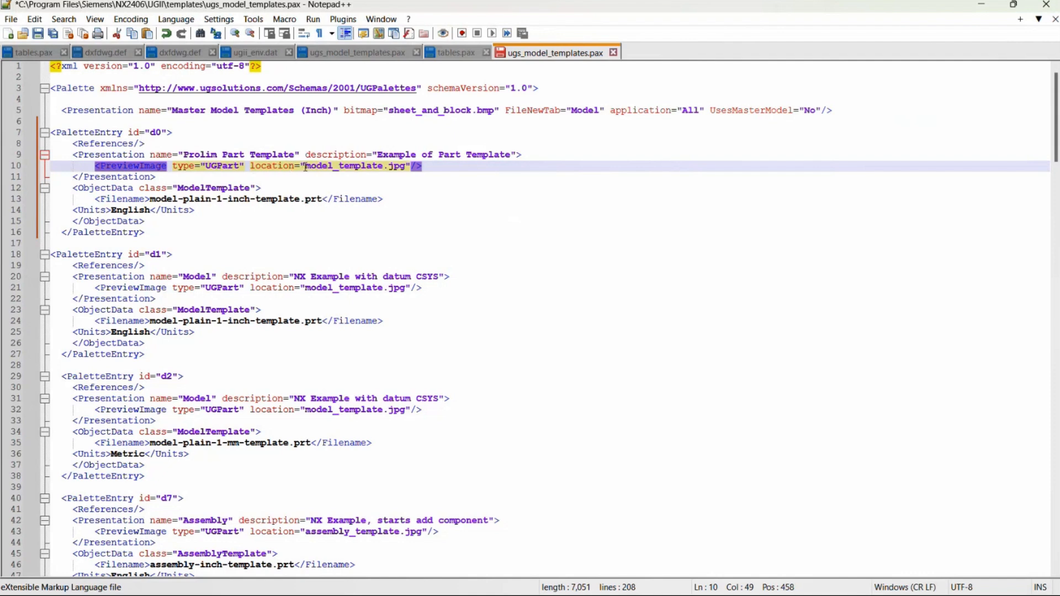
left_click_drag(306, 167, 382, 168)
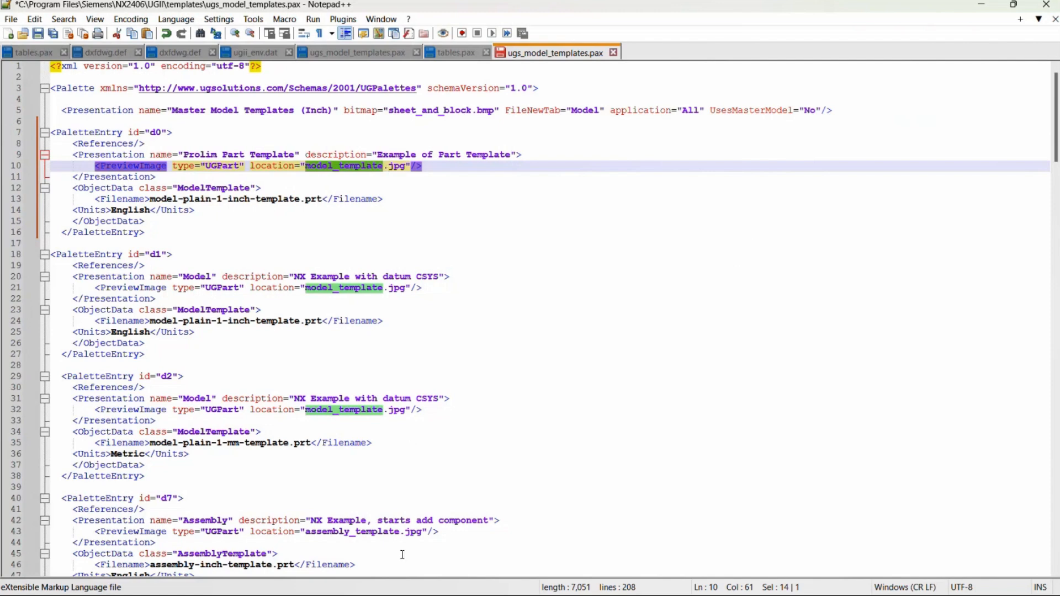
mouse_move(521, 591)
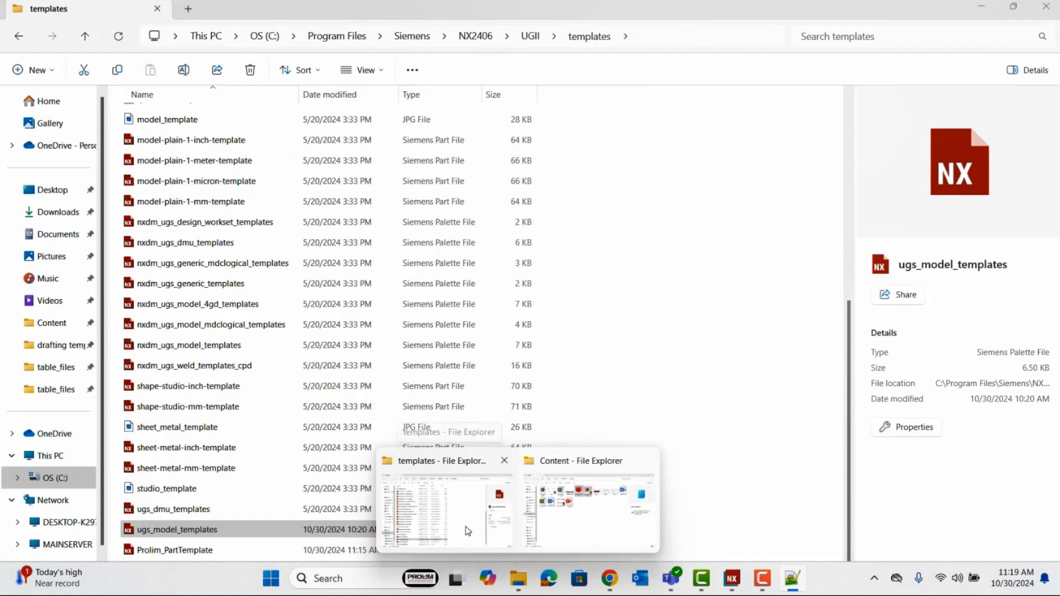
left_click(468, 531)
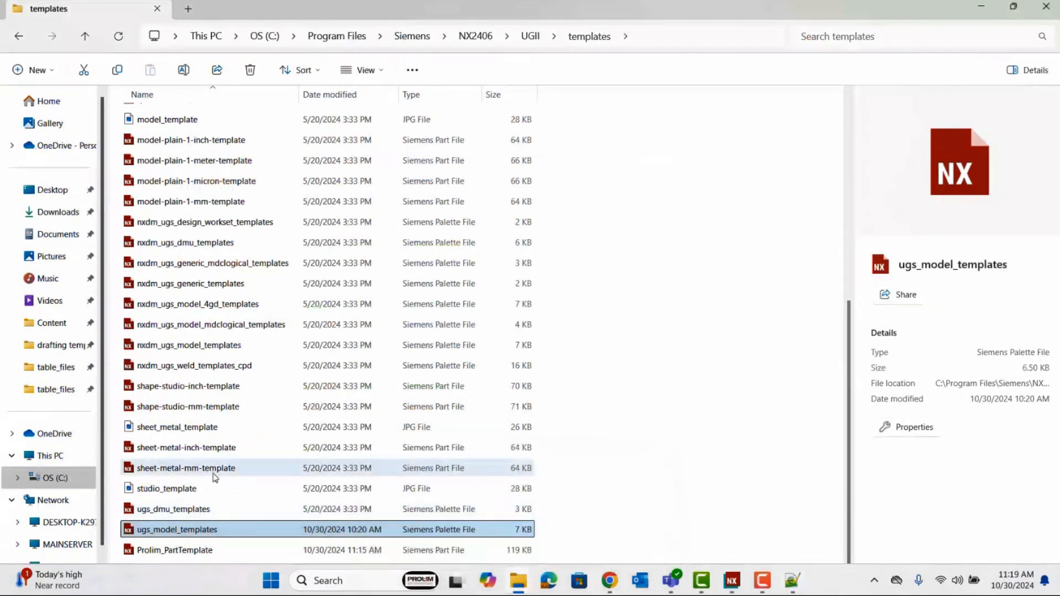
left_click(190, 571)
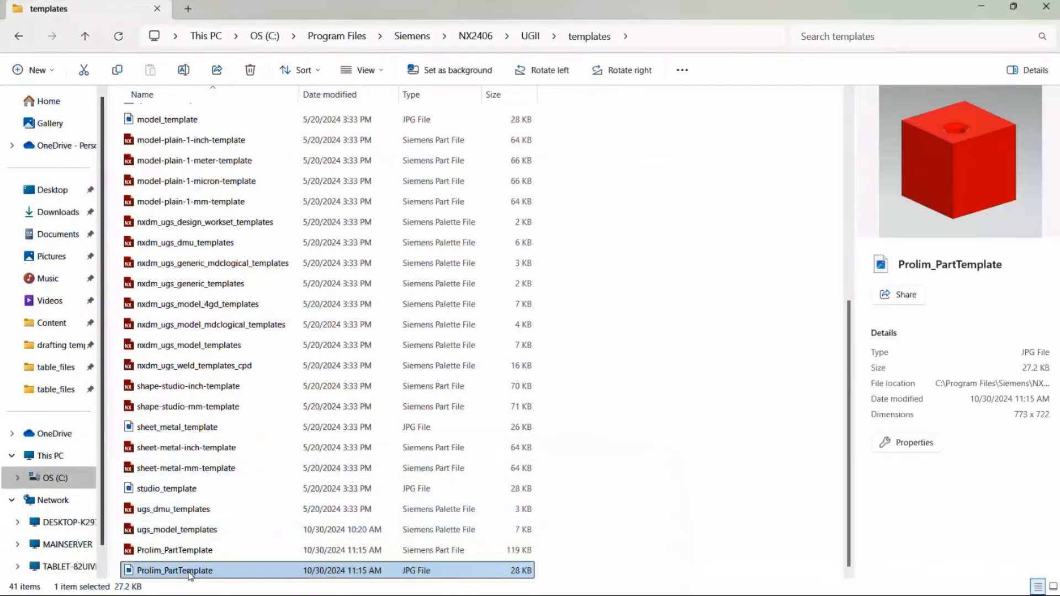
left_click(189, 572)
key("super+c")
right_click(189, 574)
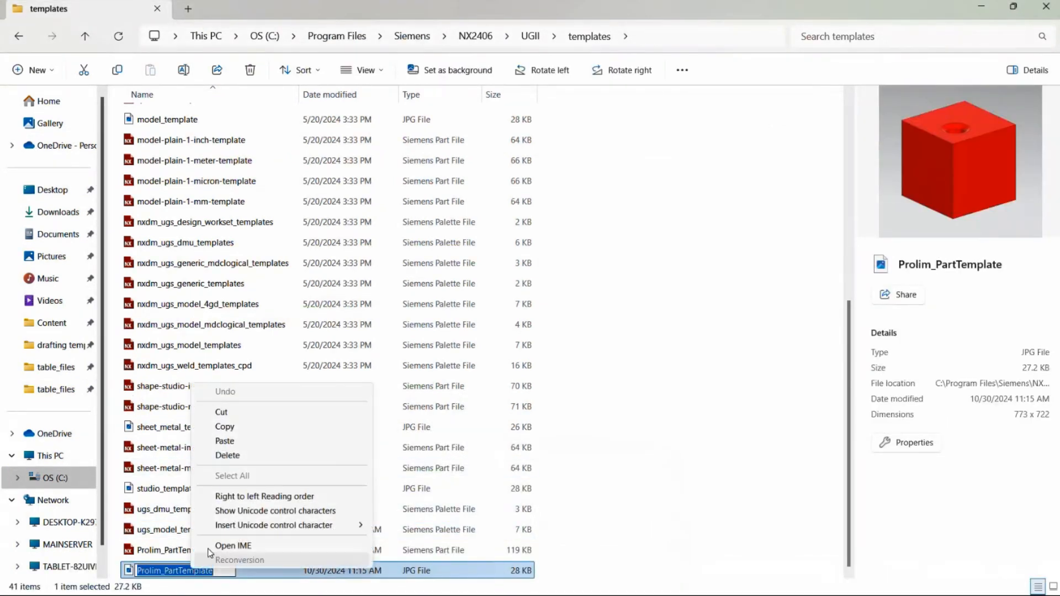
left_click(224, 441)
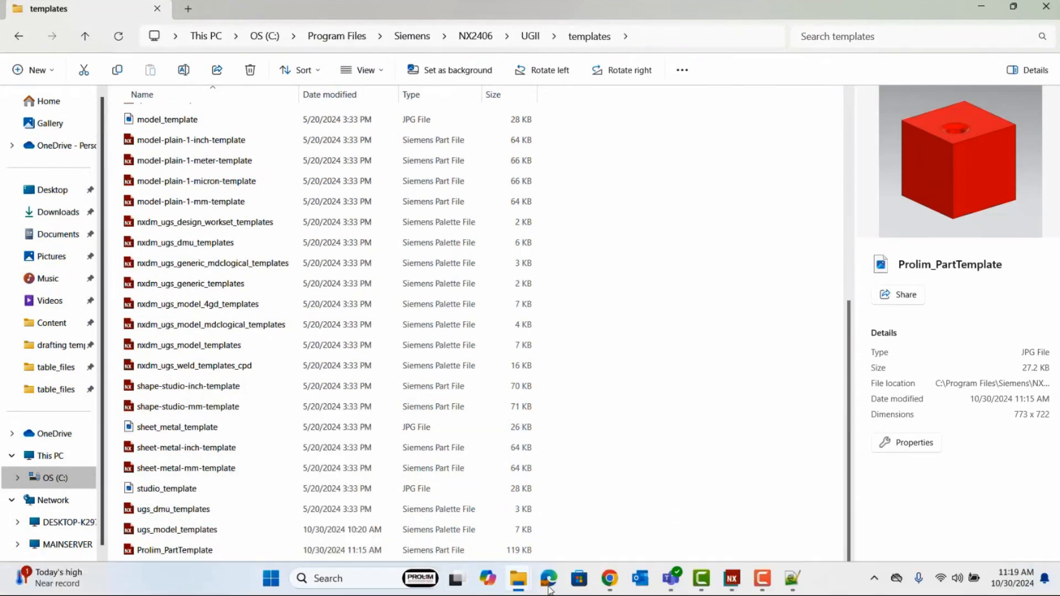
Step: Back in Notepad++, set the d0 entry's preview image to Prolim_PartTemplate.jpg and its Filename to Prolim_PartTemplate.prt using the copied name
left_click(792, 578)
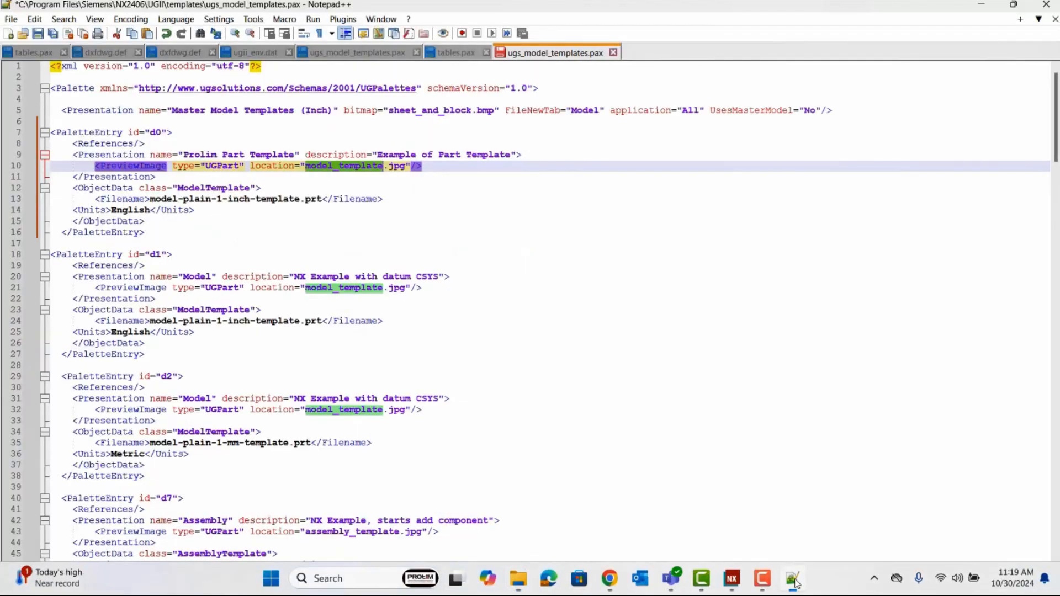
right_click(363, 170)
left_click(387, 203)
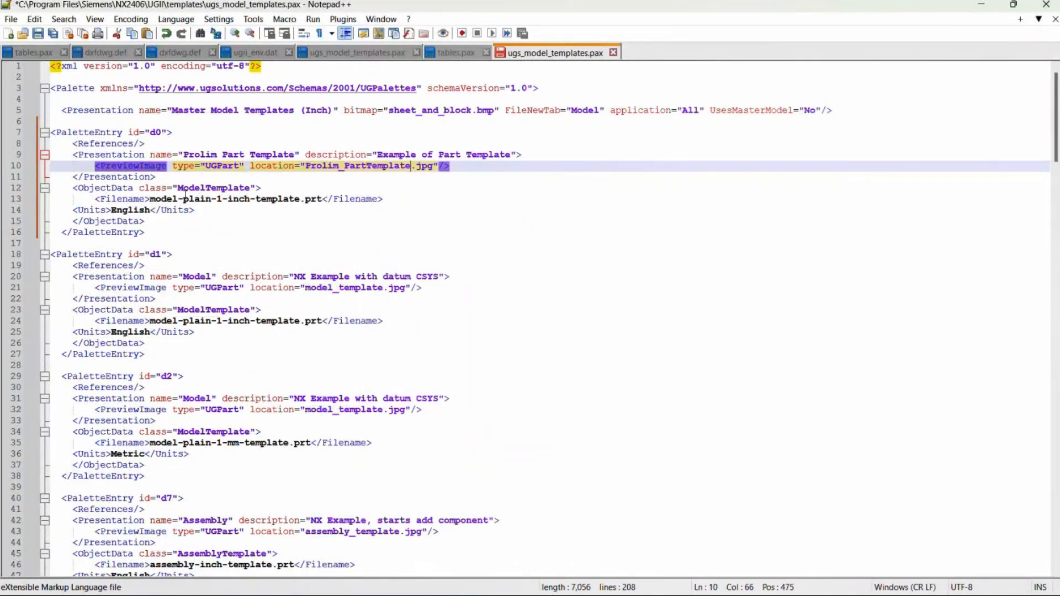
left_click_drag(150, 199, 299, 202)
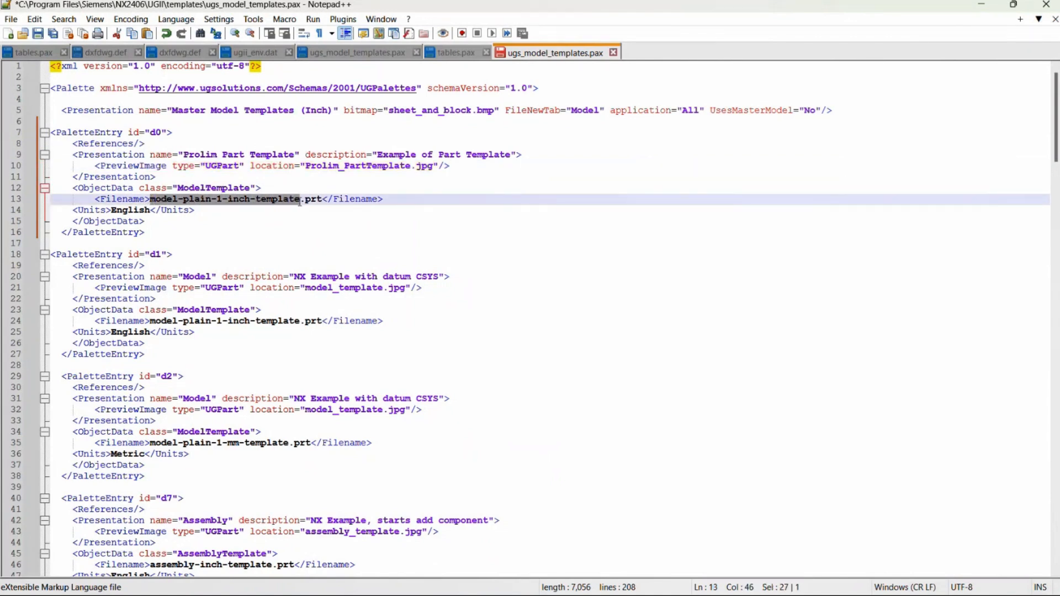
right_click(278, 206)
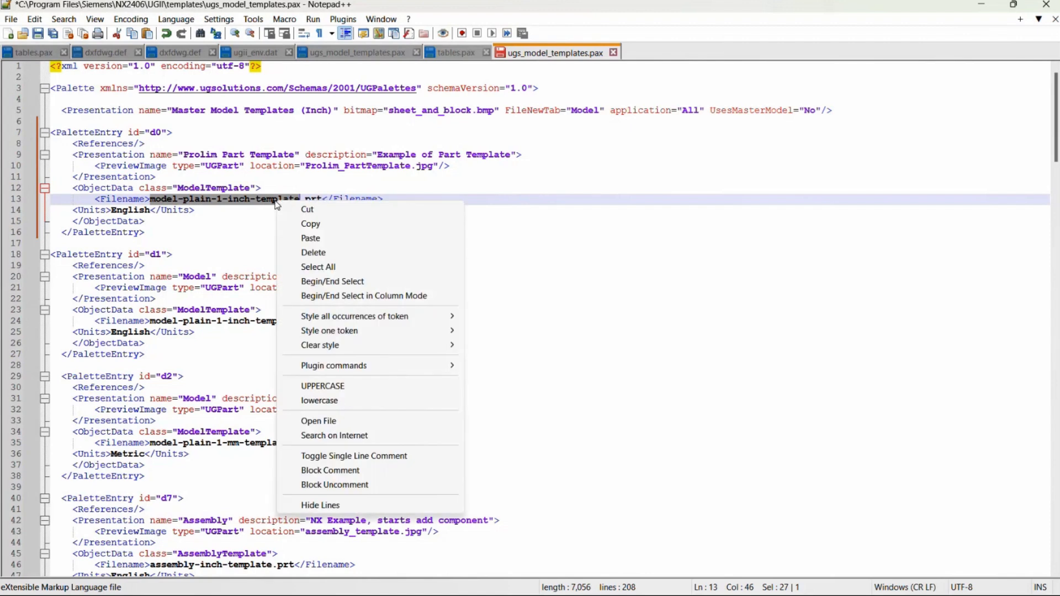
left_click(296, 240)
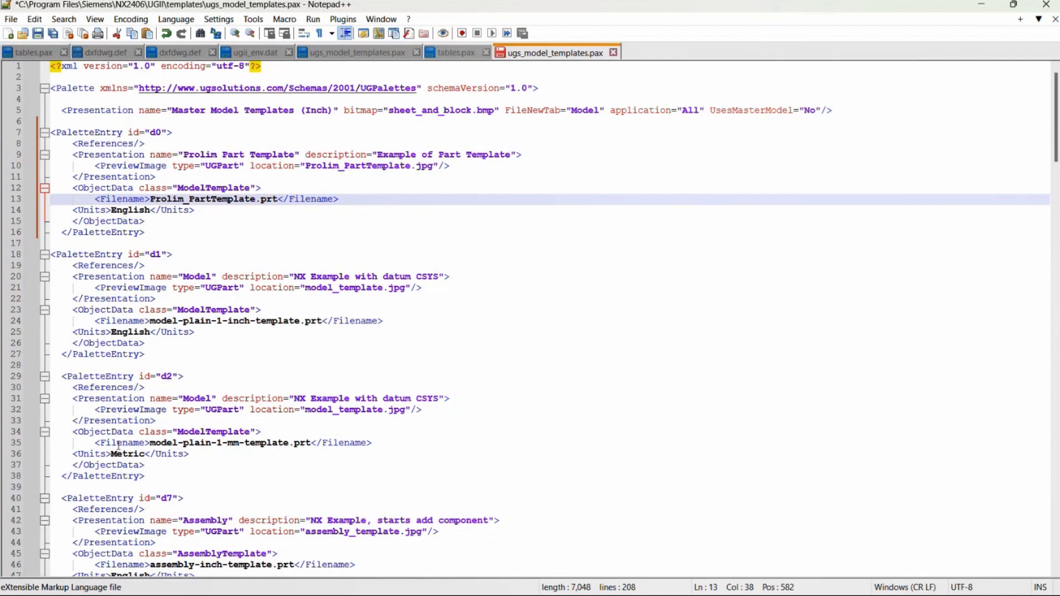
Step: Save ugs_model_templates.pax, agreeing to relaunch Notepad++ in Administrator mode
left_click_drag(111, 454, 145, 454)
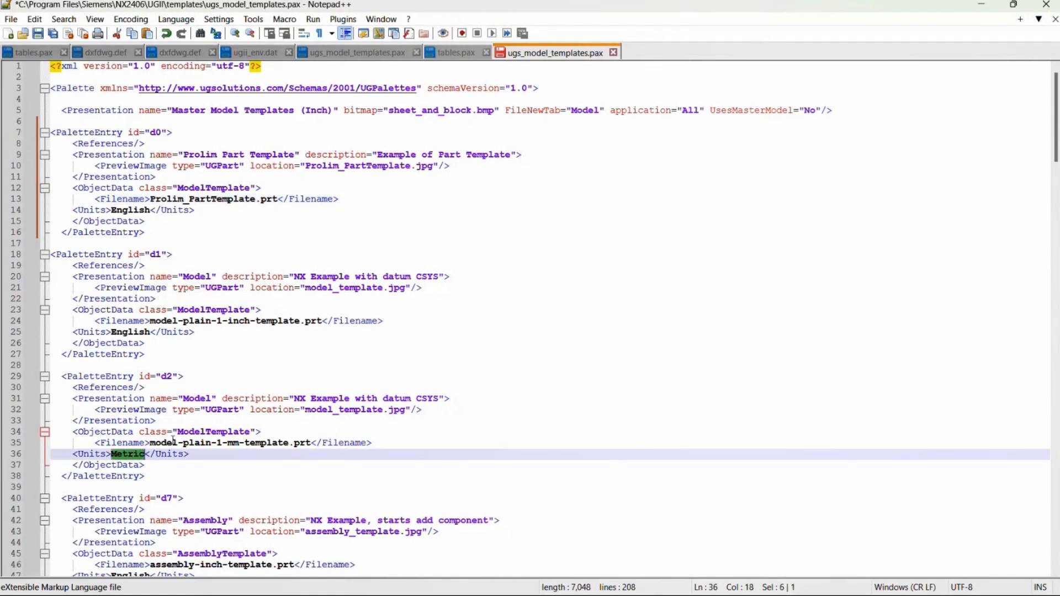
left_click(150, 221)
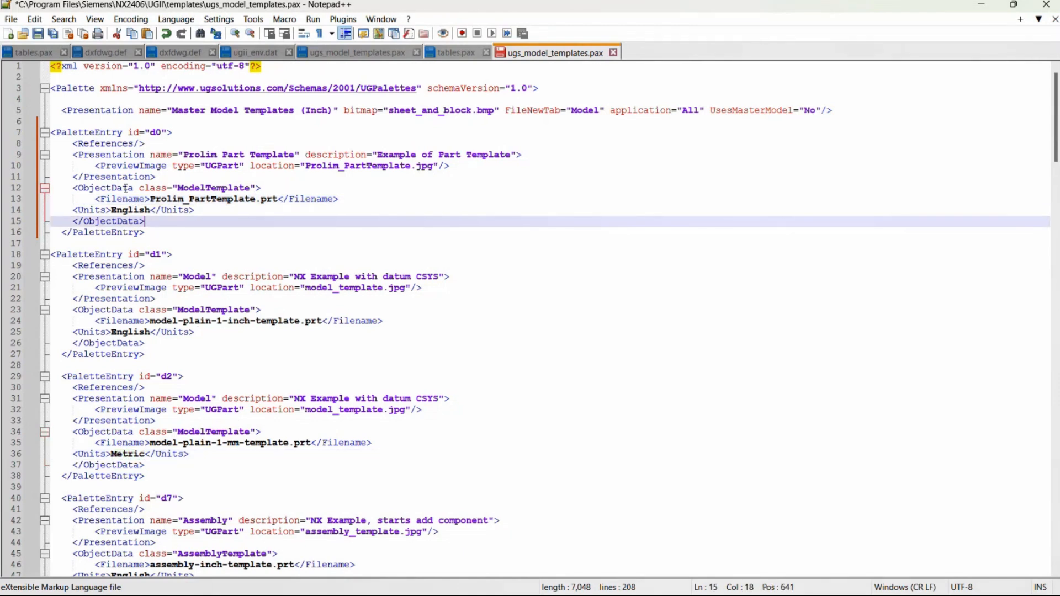
left_click(37, 33)
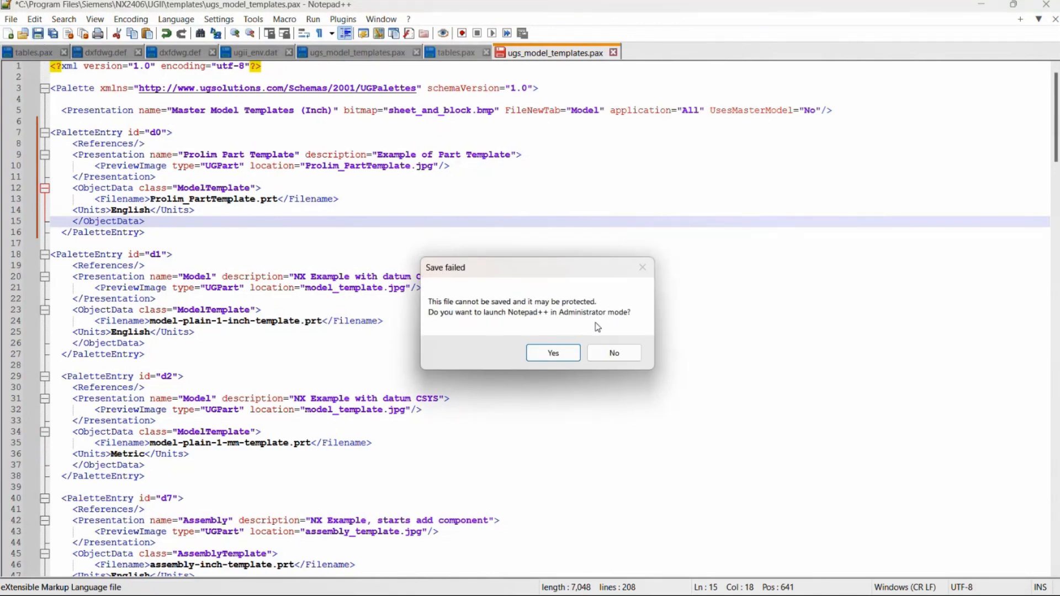
left_click(554, 354)
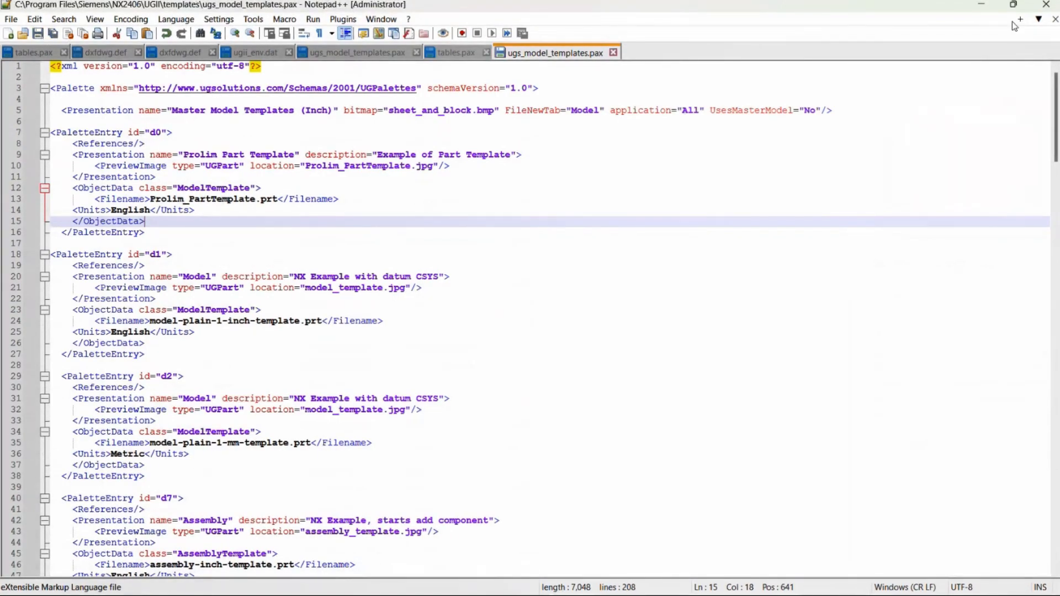
Step: Minimize Notepad++ and the File Explorer windows to return to the Prolim_PartTemplate part in NX
left_click(979, 7)
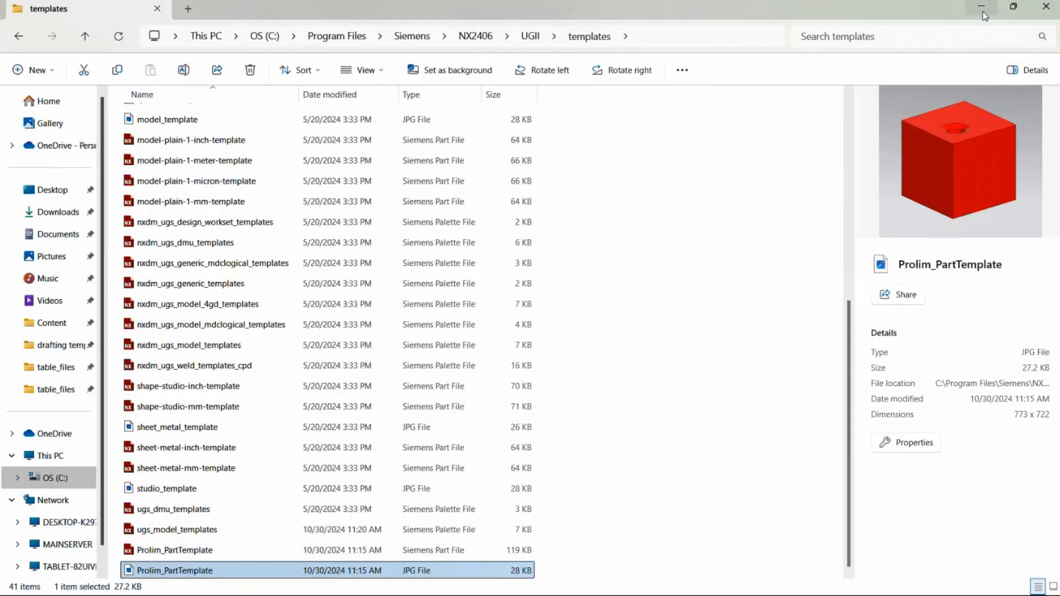
left_click(981, 8)
left_click(982, 10)
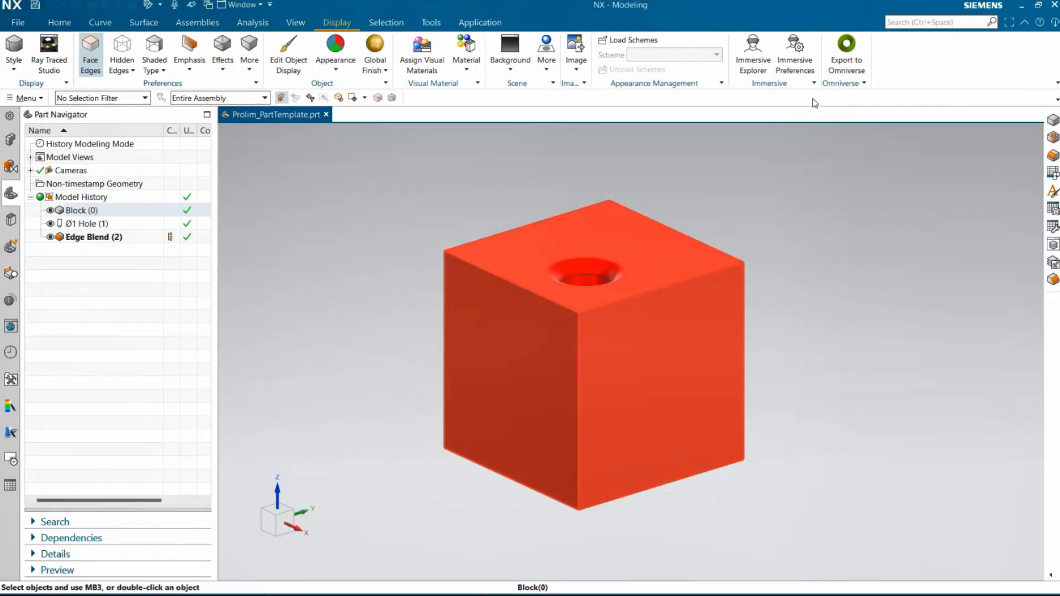
Step: Save the Prolim_PartTemplate part and check the inch and millimetre model templates offered for a new file, without creating one
key("ctrl+s")
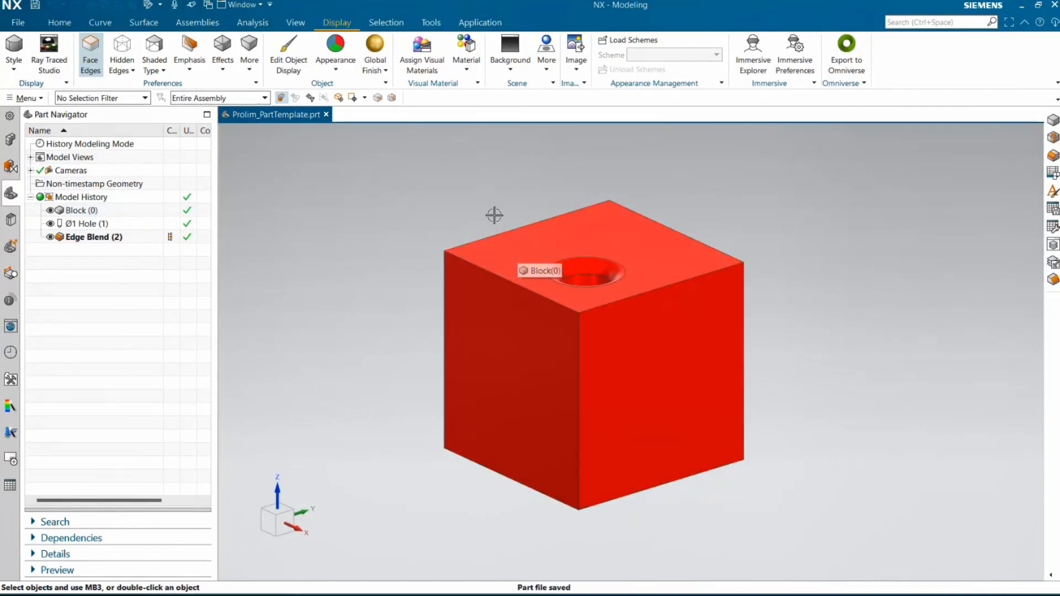
left_click(22, 23)
left_click(24, 40)
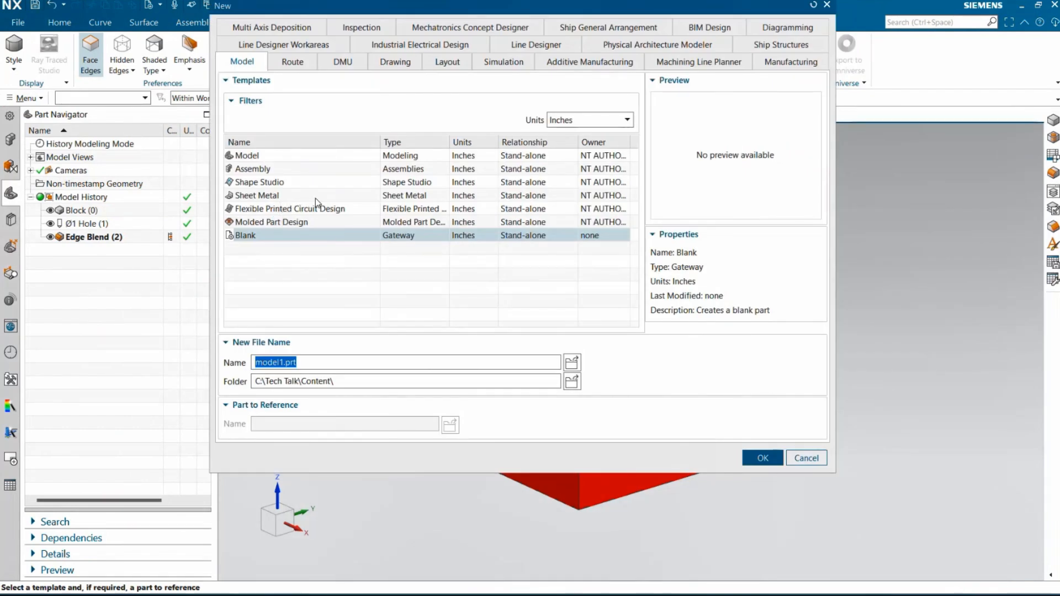
left_click(814, 5)
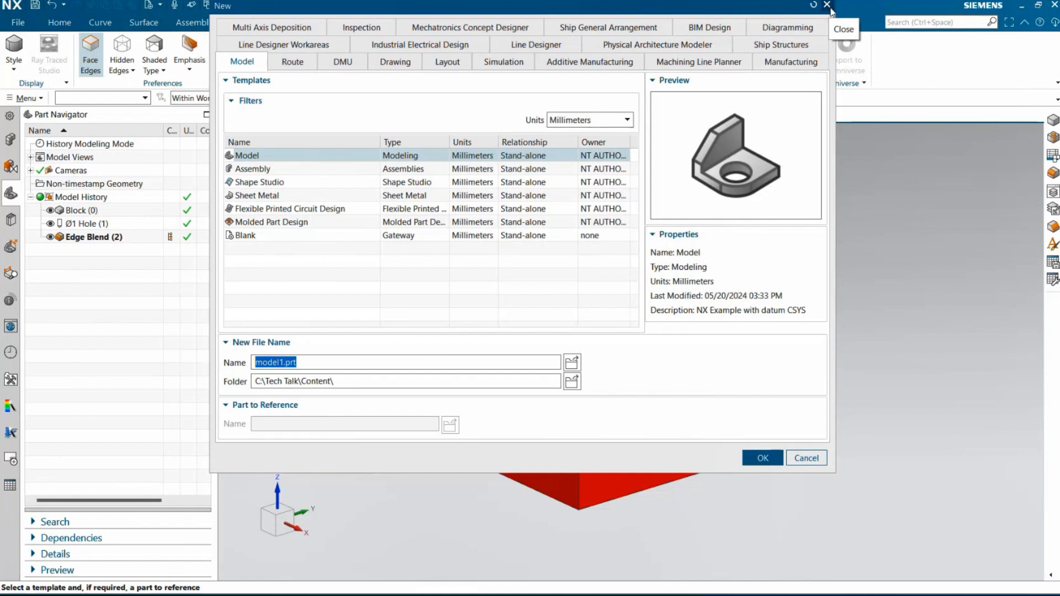
left_click(806, 459)
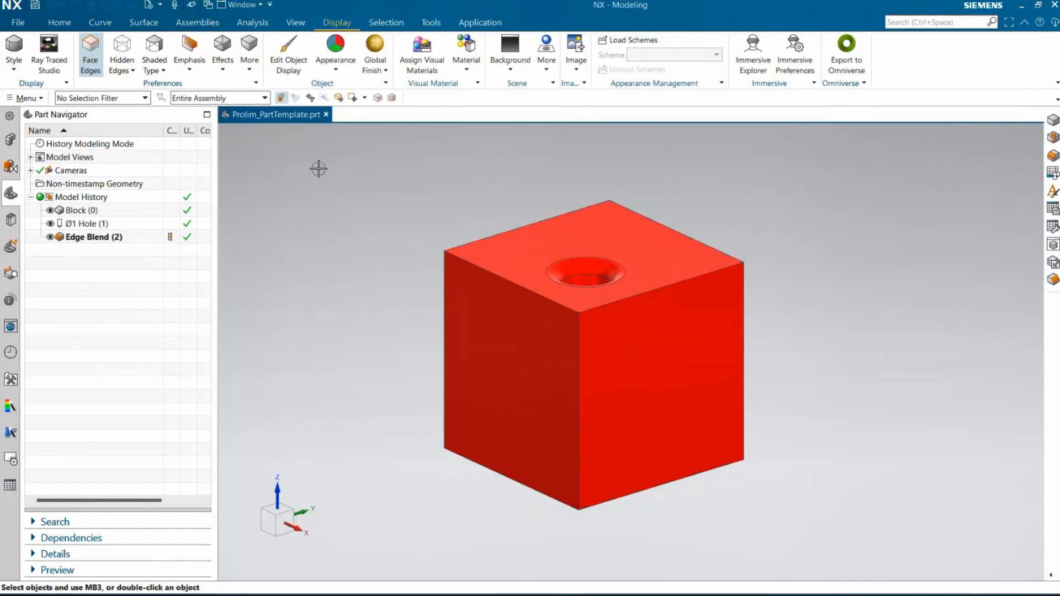
Step: Close NX, restart NX 2406 from the desktop and collapse today's group in the file history
left_click(1036, 5)
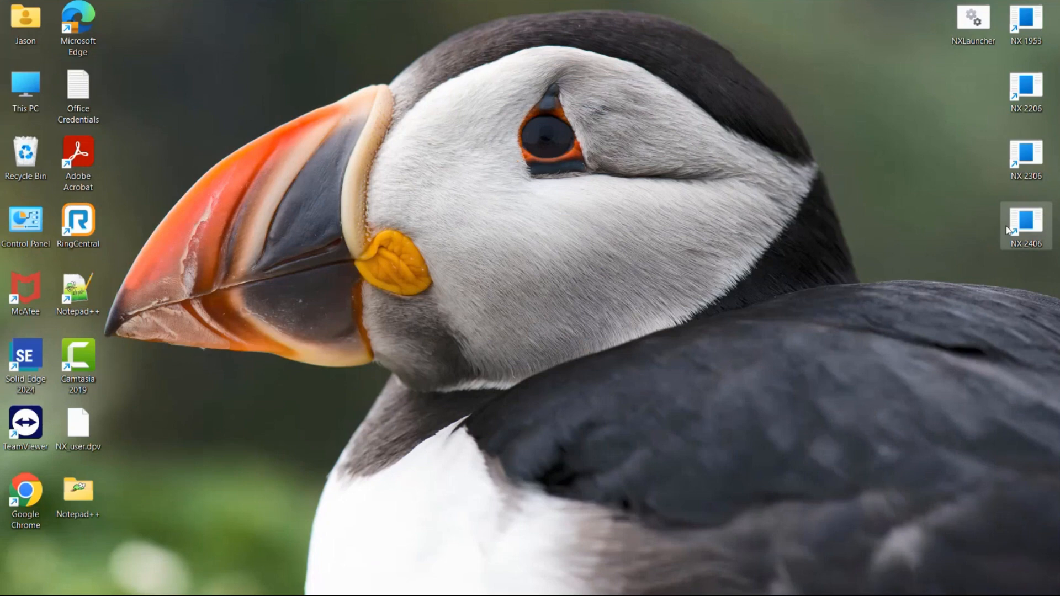
double_click(1026, 223)
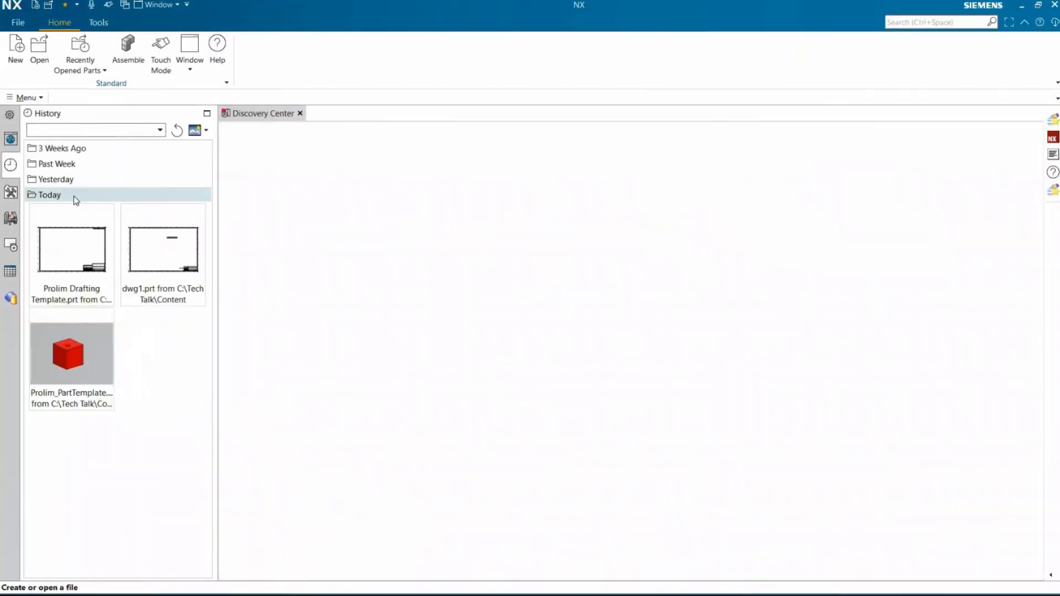
left_click(74, 196)
Step: Create the new inch part model1.prt from the Prolim Part Template
left_click(16, 53)
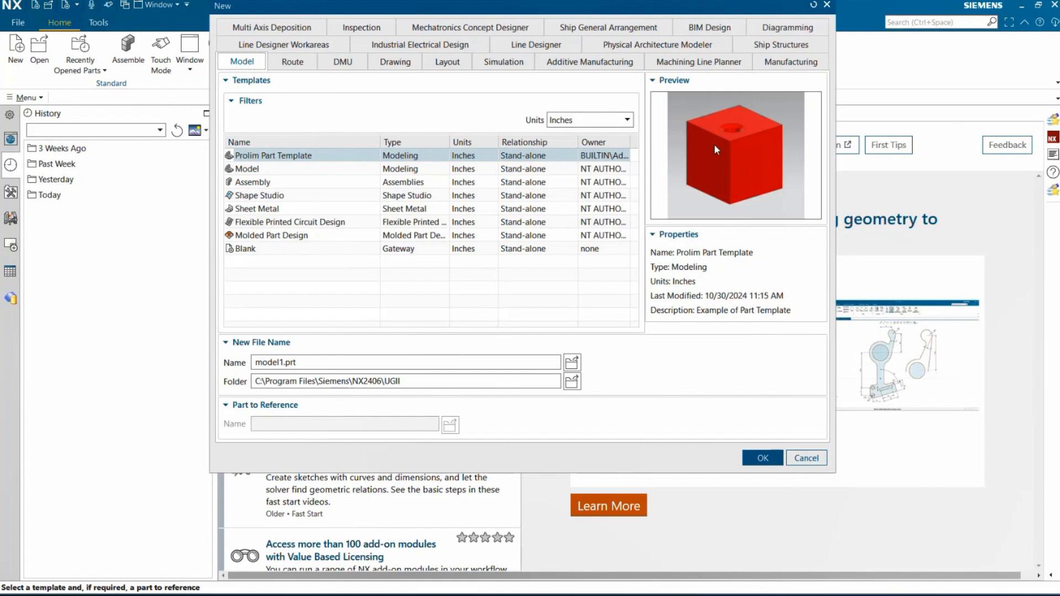
left_click(495, 155)
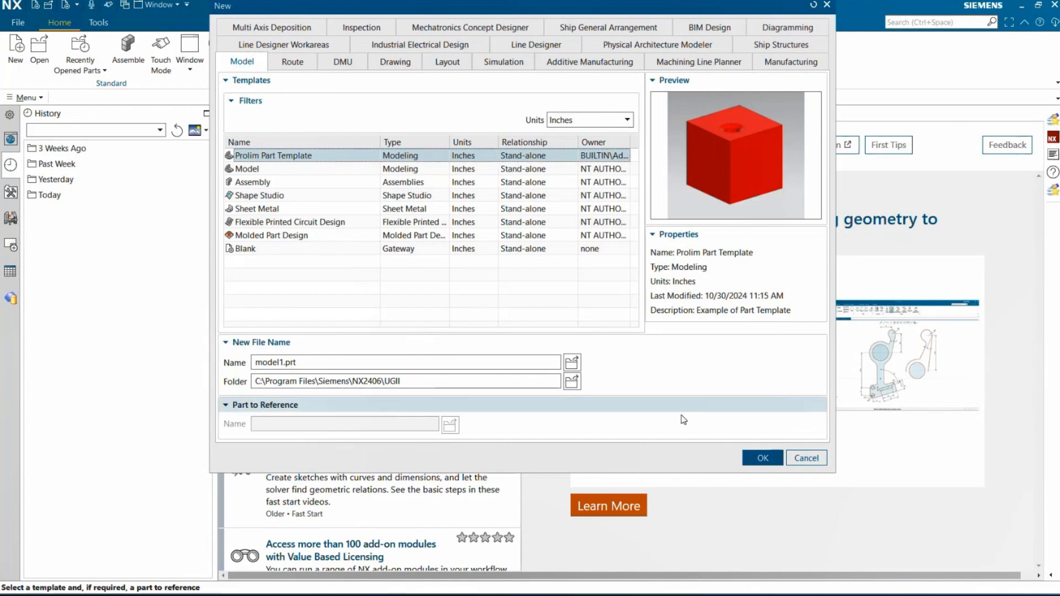
left_click(763, 458)
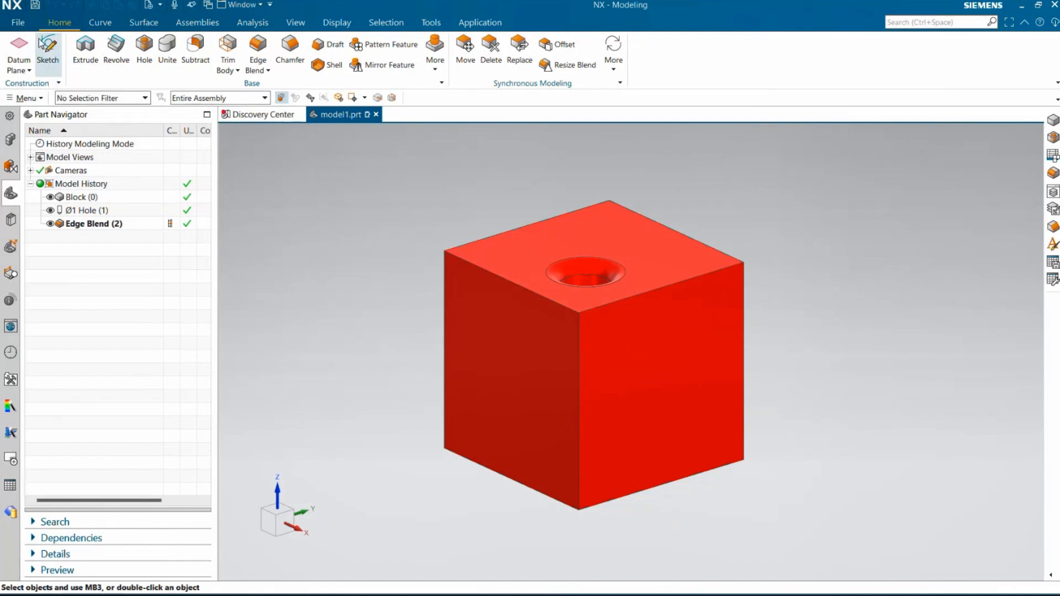
Step: In the assembly component preferences, set the template type for New Parent and New Component to Select From File New
left_click(19, 23)
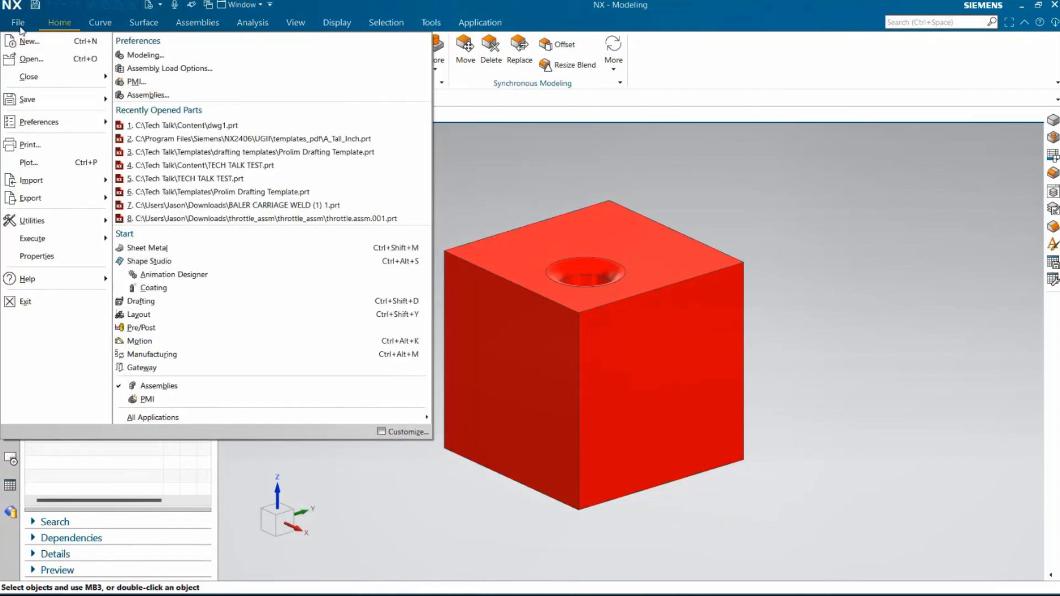
mouse_move(31, 127)
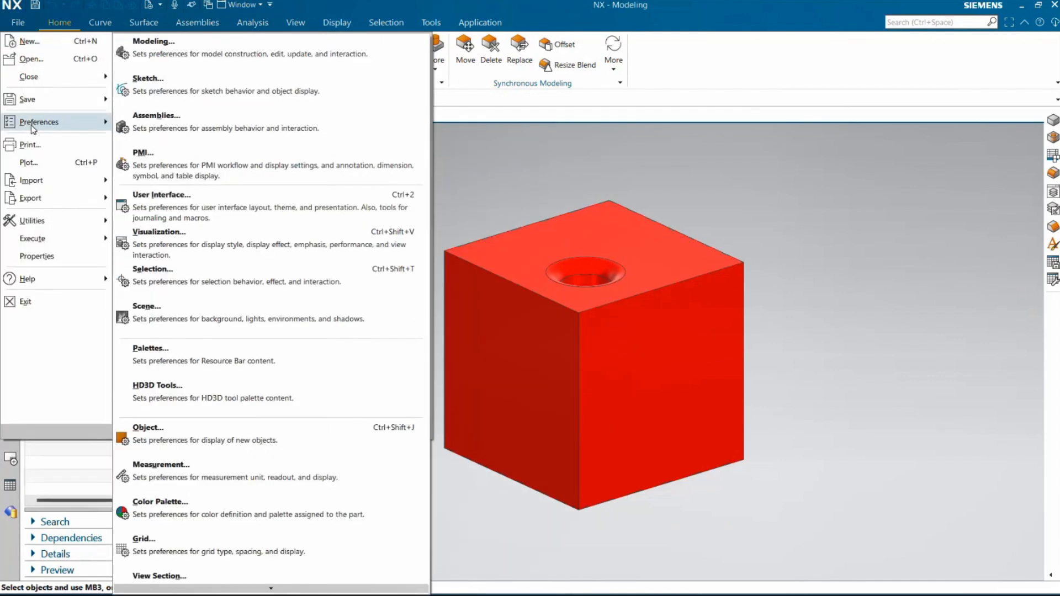
left_click(177, 122)
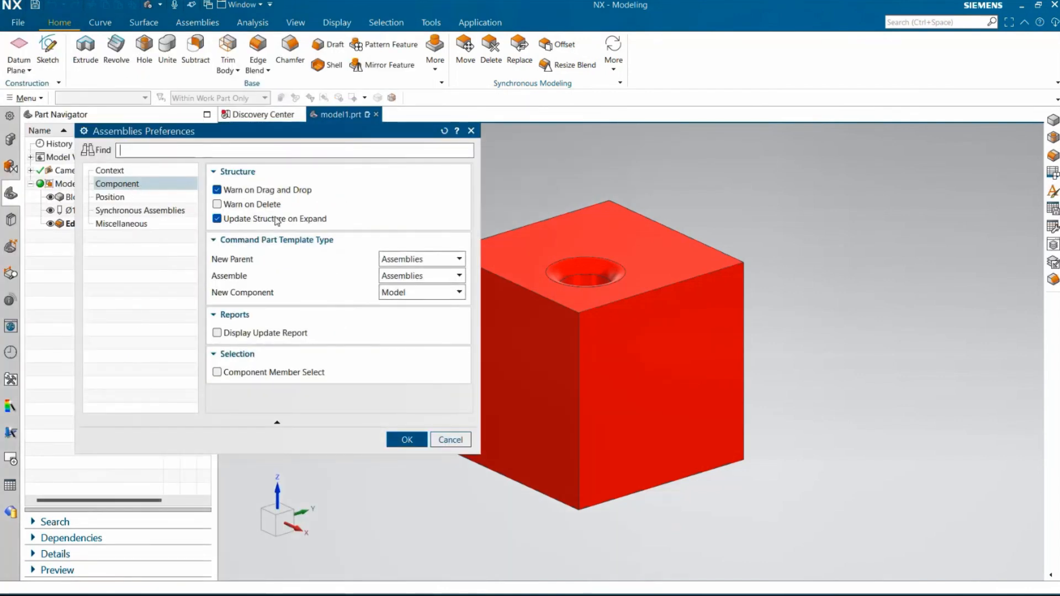
left_click(401, 261)
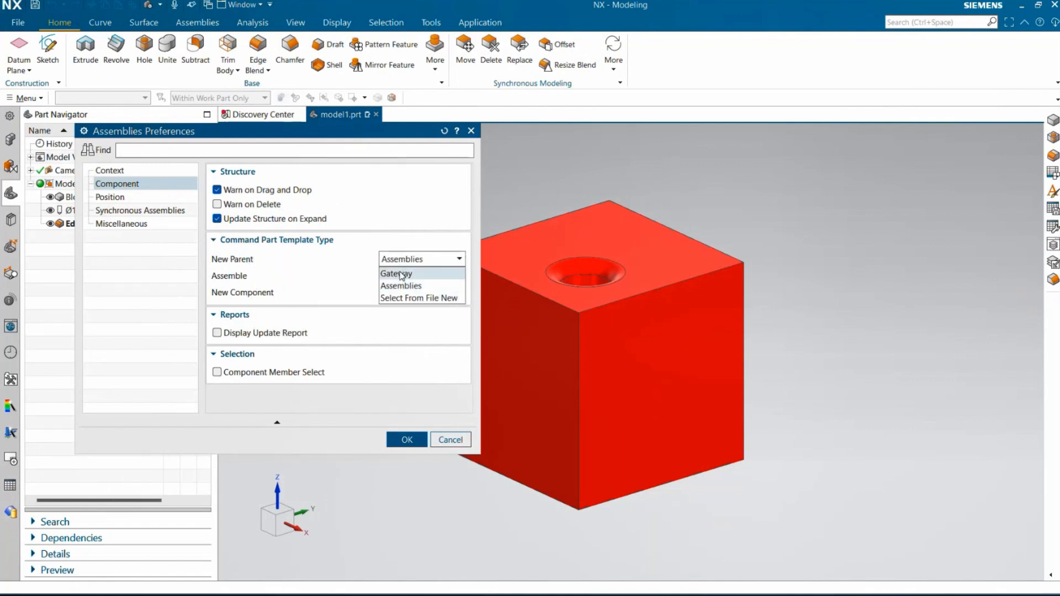
left_click(401, 299)
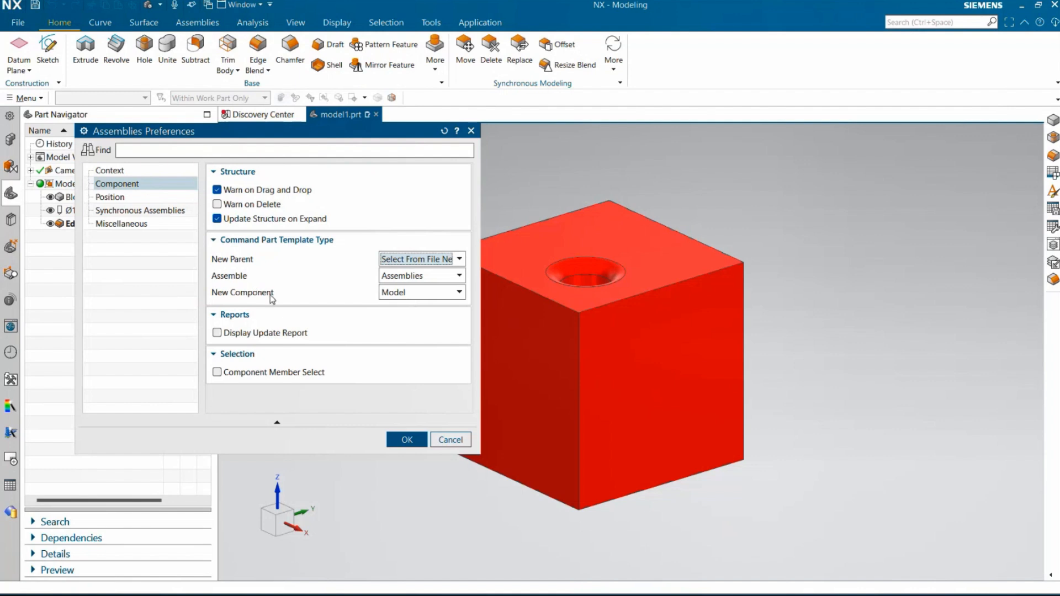
left_click(409, 293)
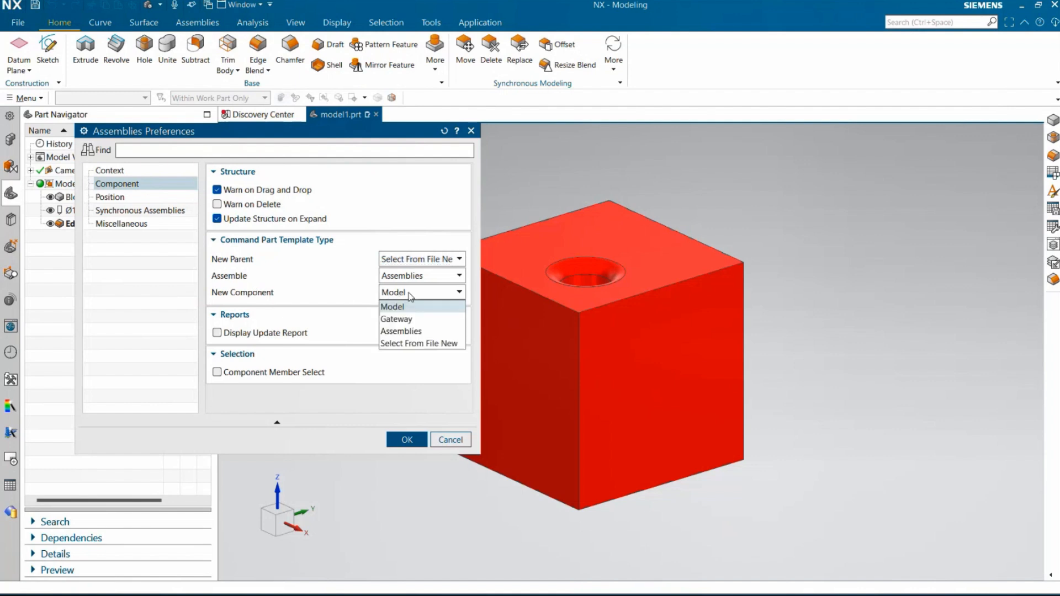
left_click(407, 344)
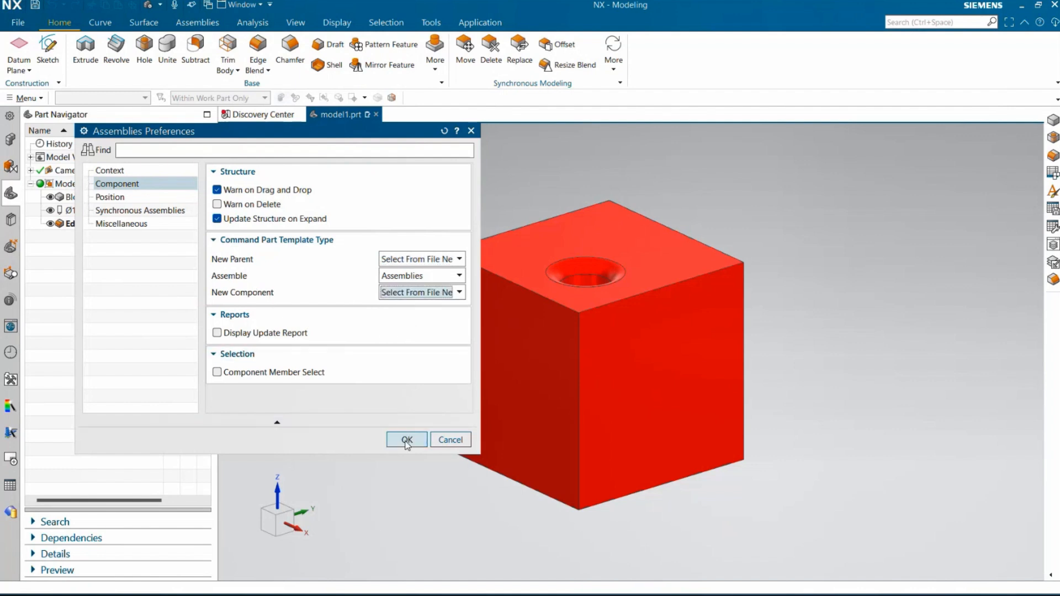
left_click(407, 440)
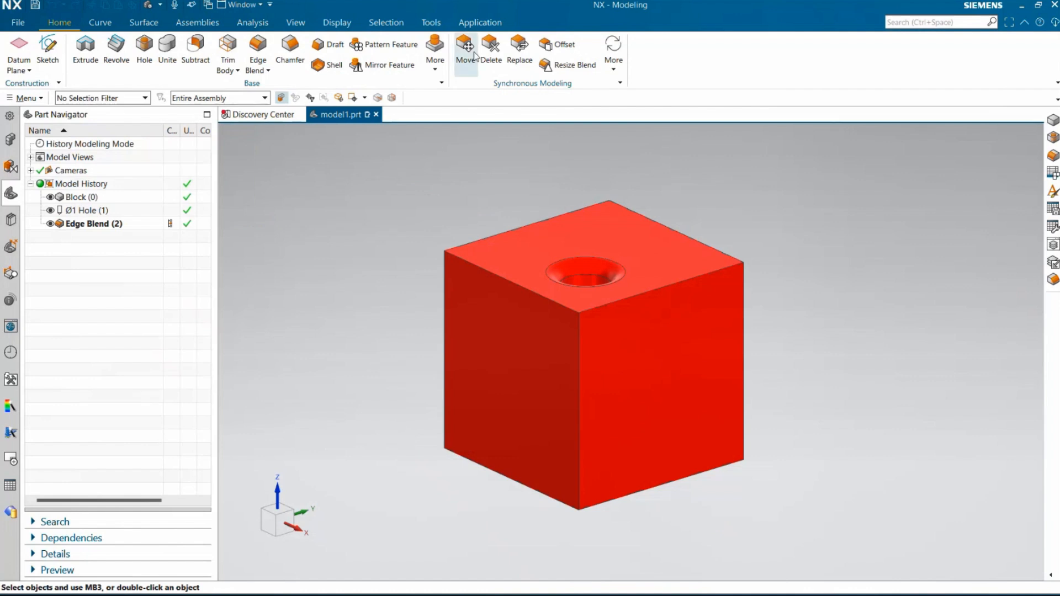
Step: Start a new assembly component and choose Prolim Part Template as the template for its file
left_click(194, 23)
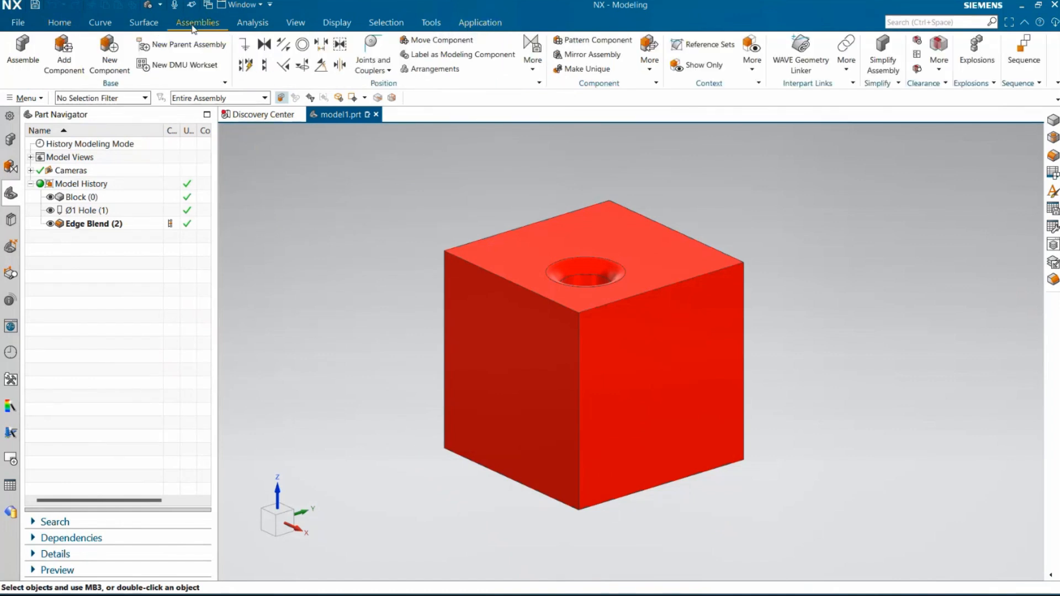
left_click(105, 64)
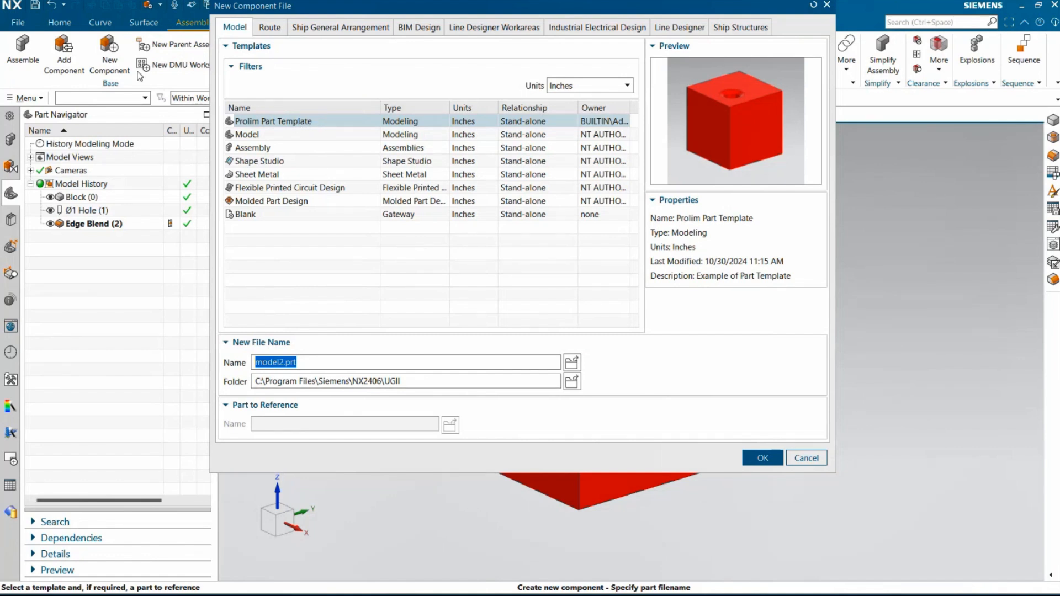
left_click(297, 124)
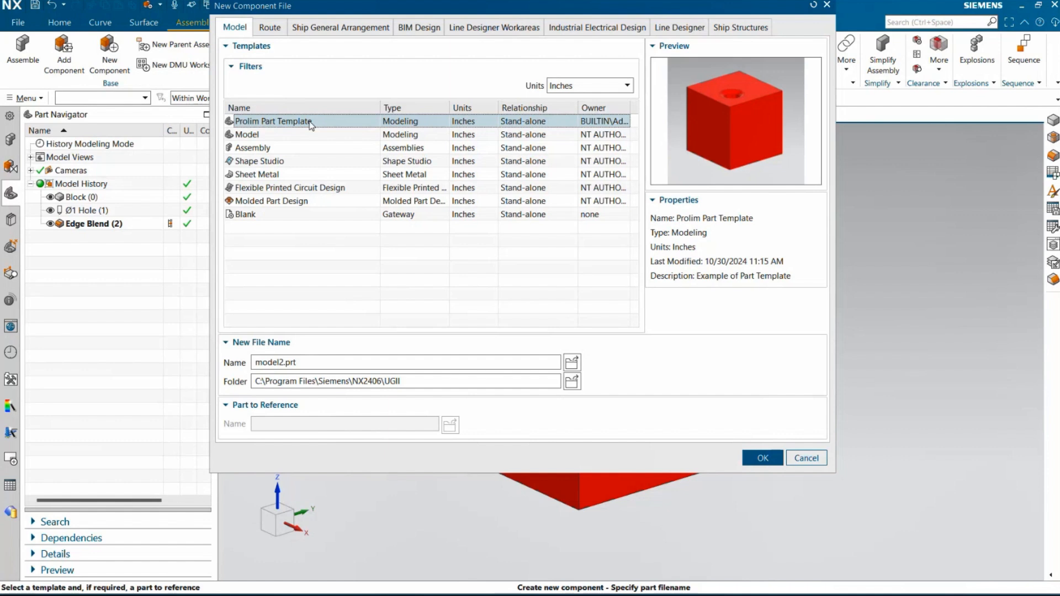